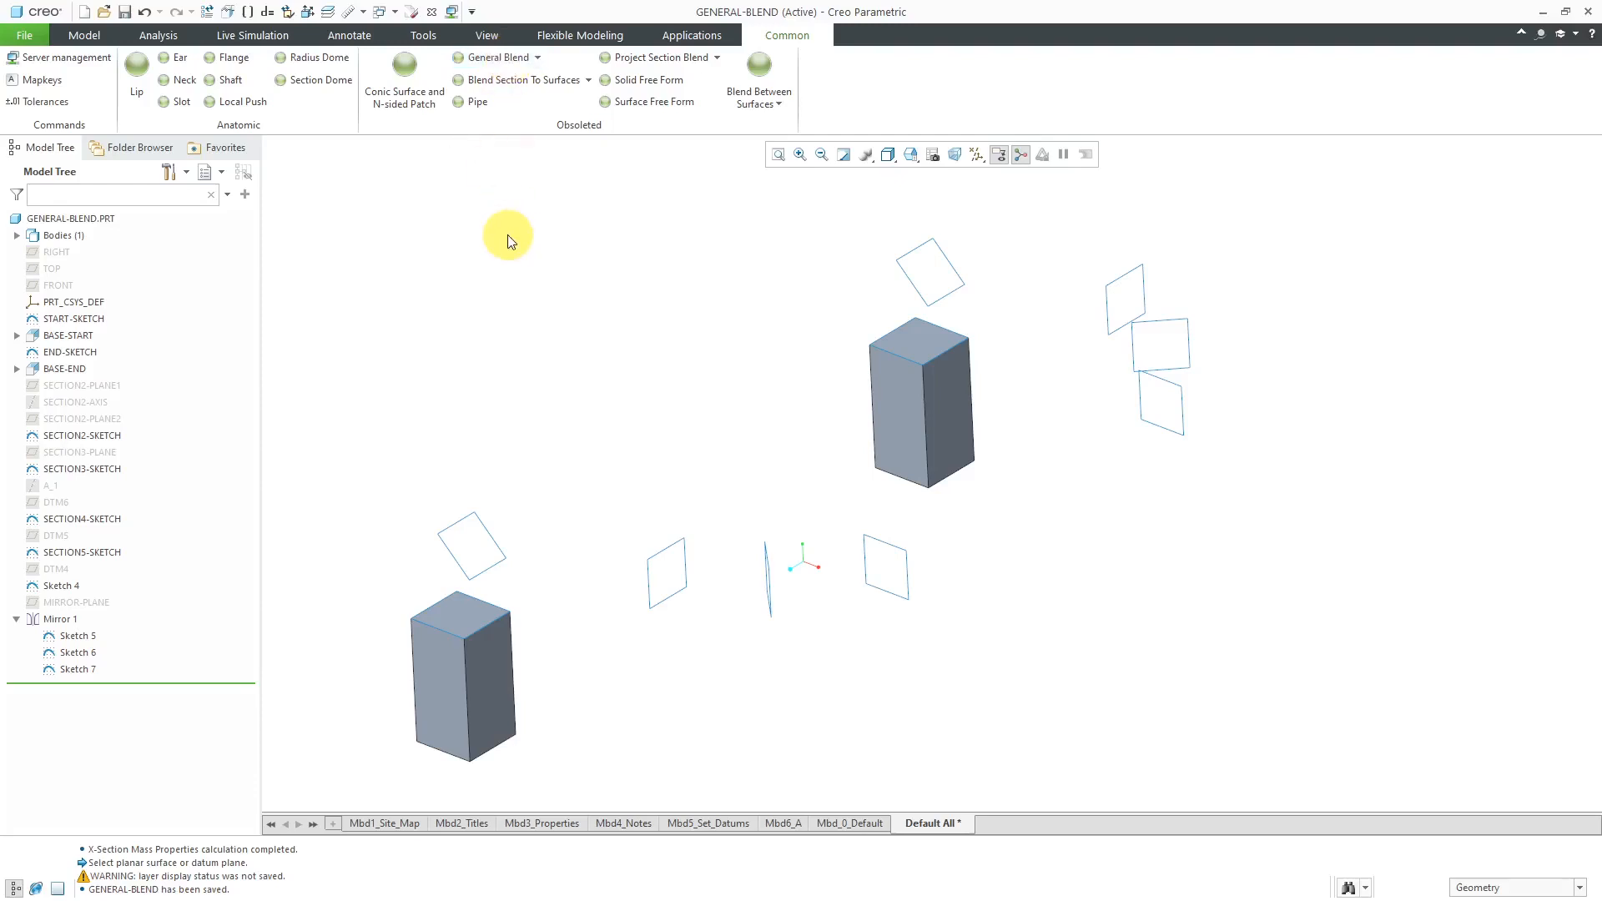
- Check the value of the enable_obsoleted_features option in the config.pro configuration settings
left_click(23, 37)
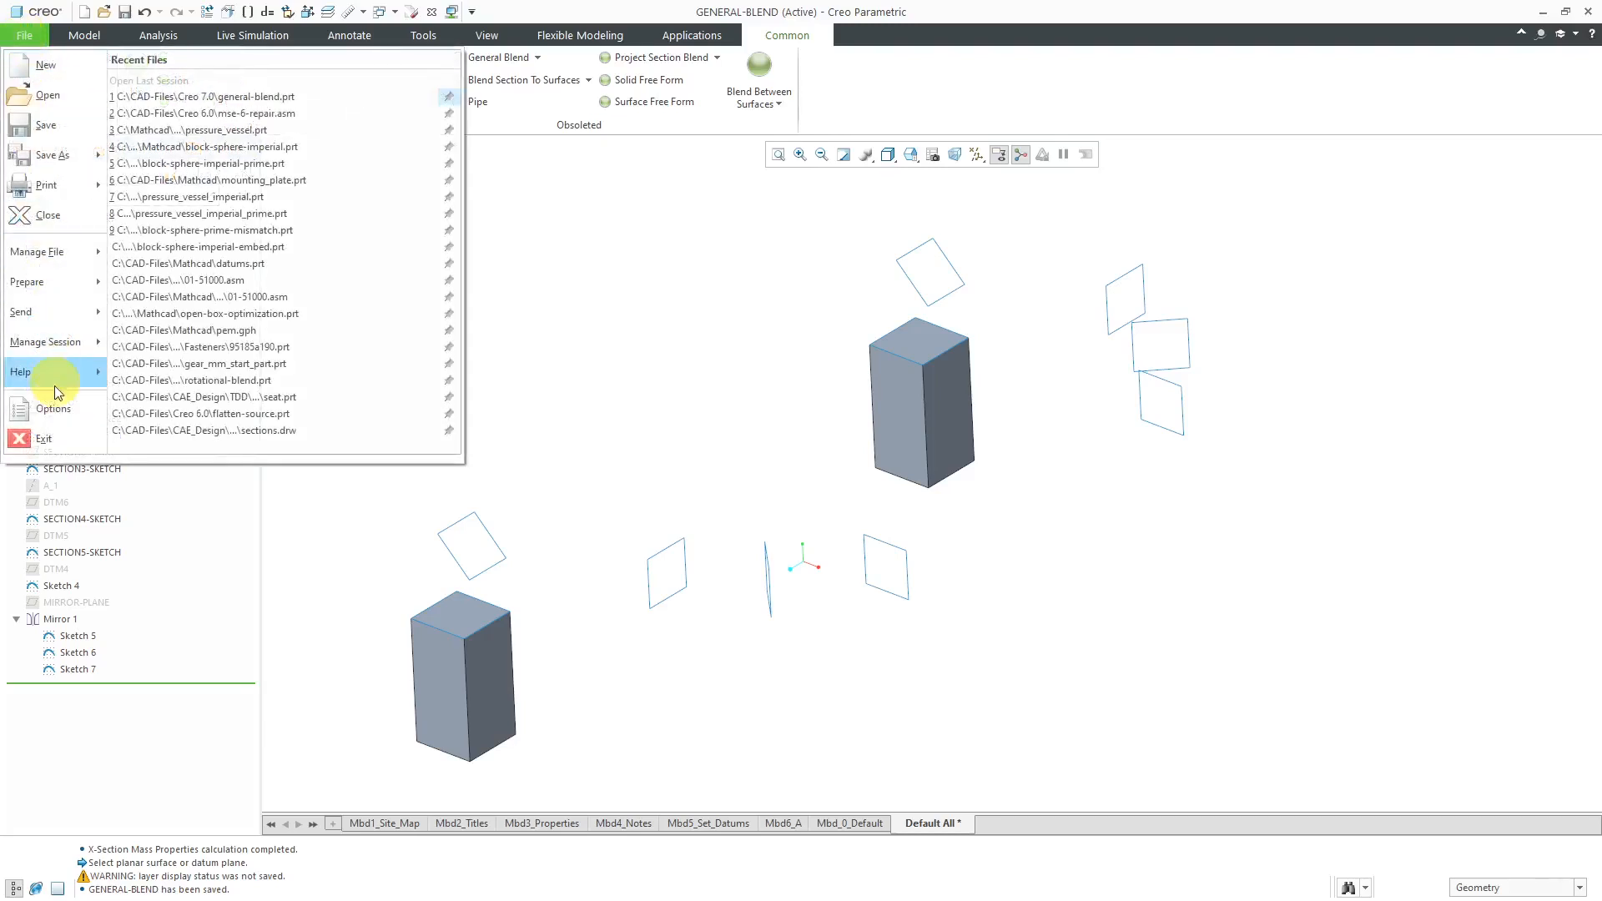
left_click(66, 409)
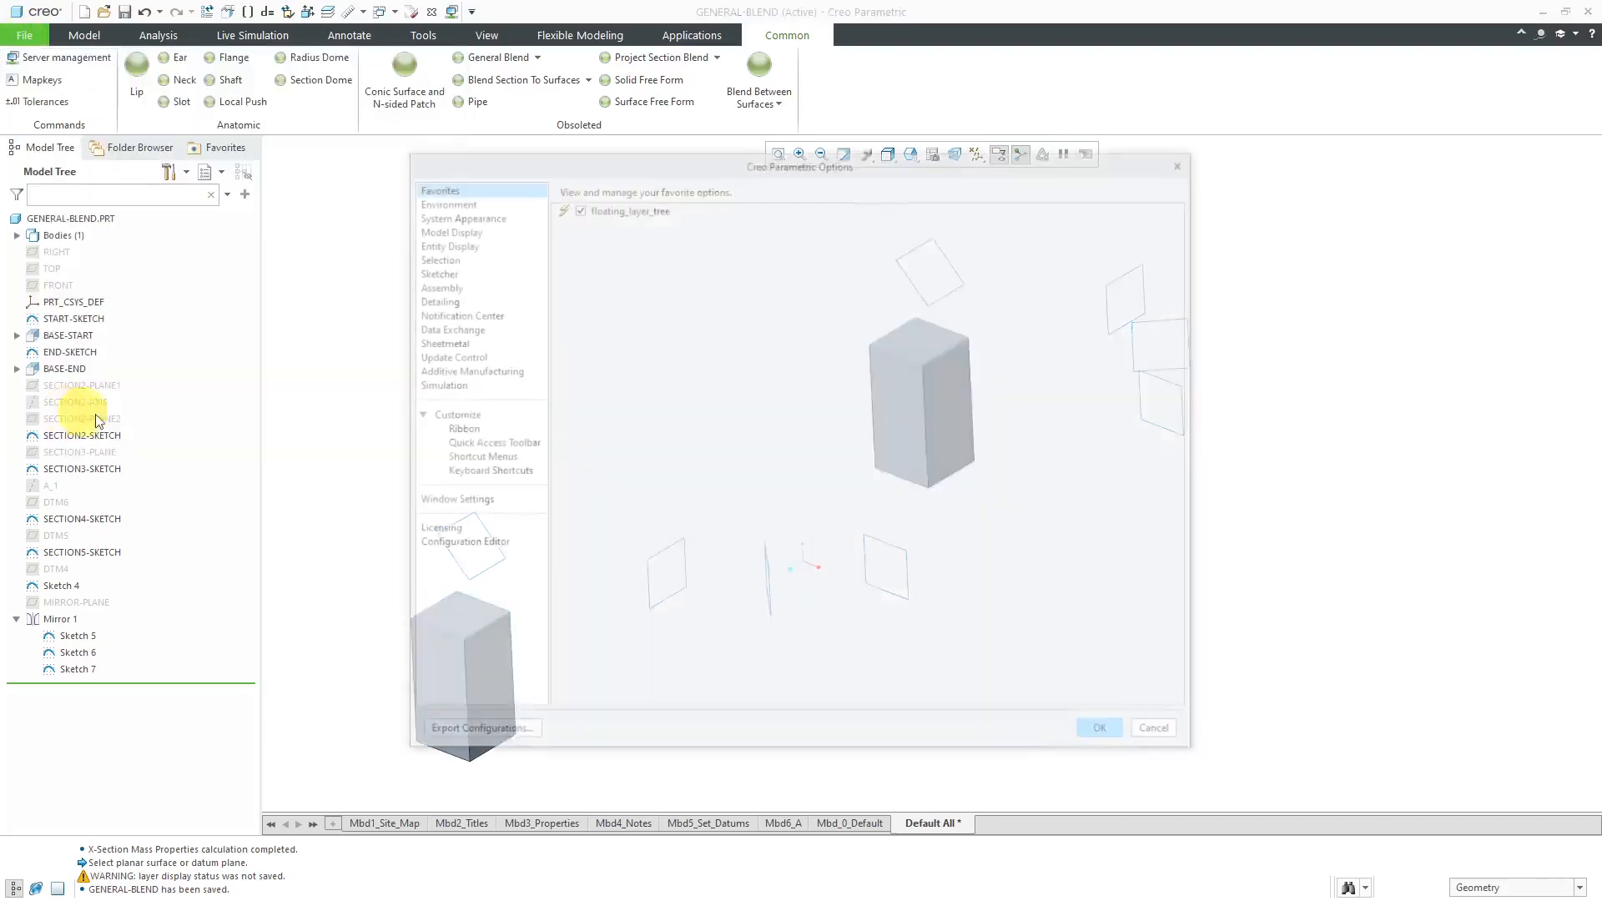
left_click(490, 545)
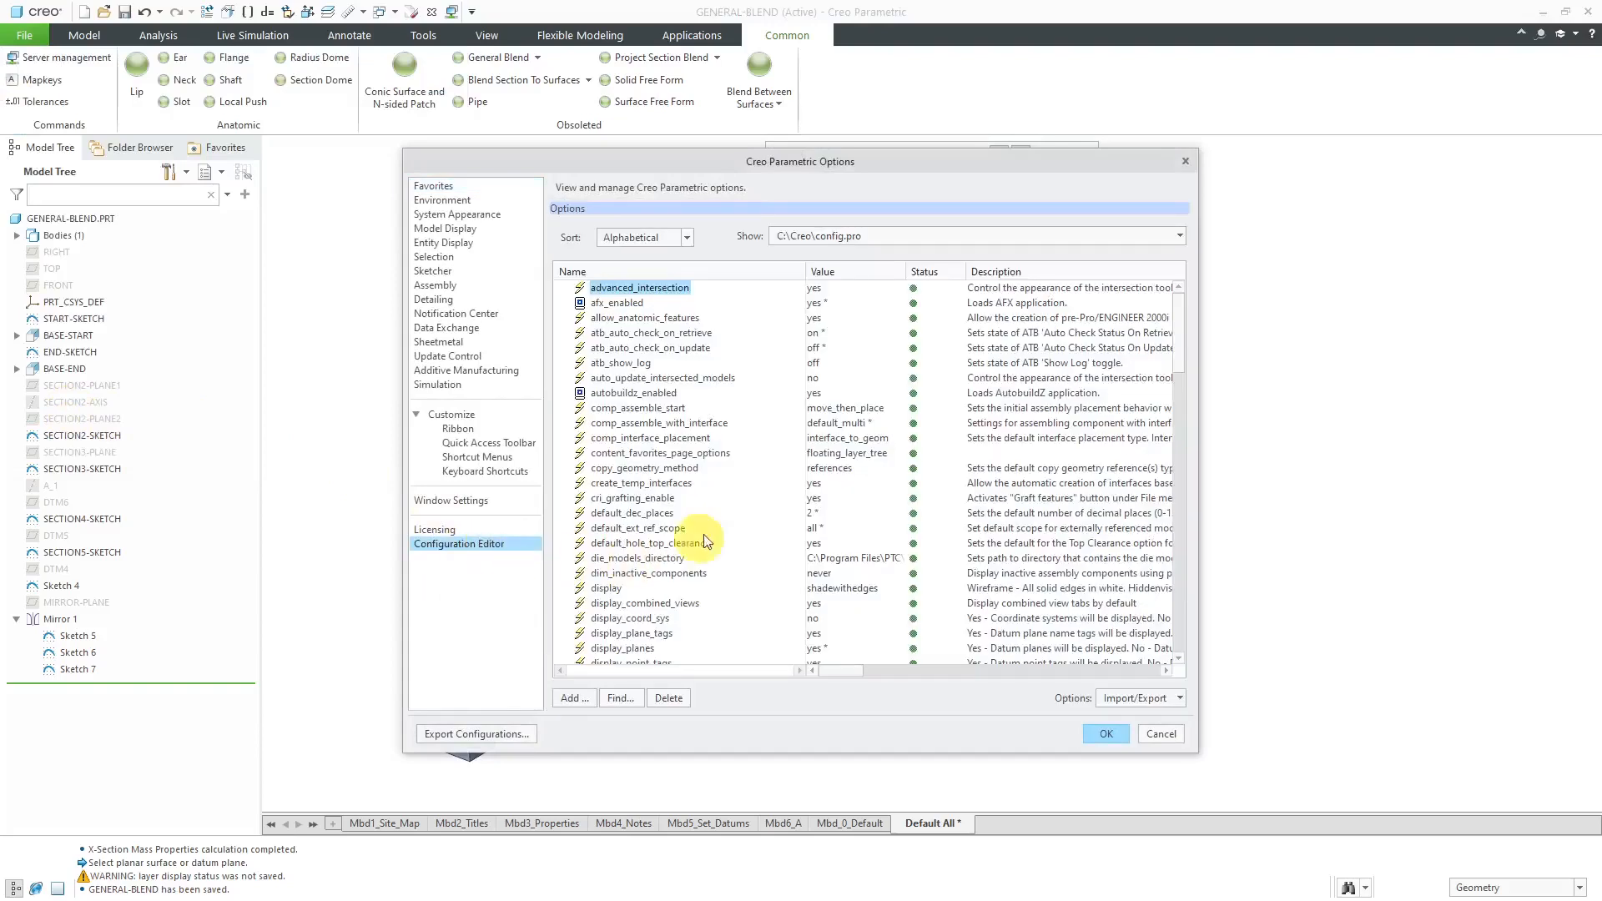
scroll(731, 513, "down", 5)
scroll(732, 518, "down", 2)
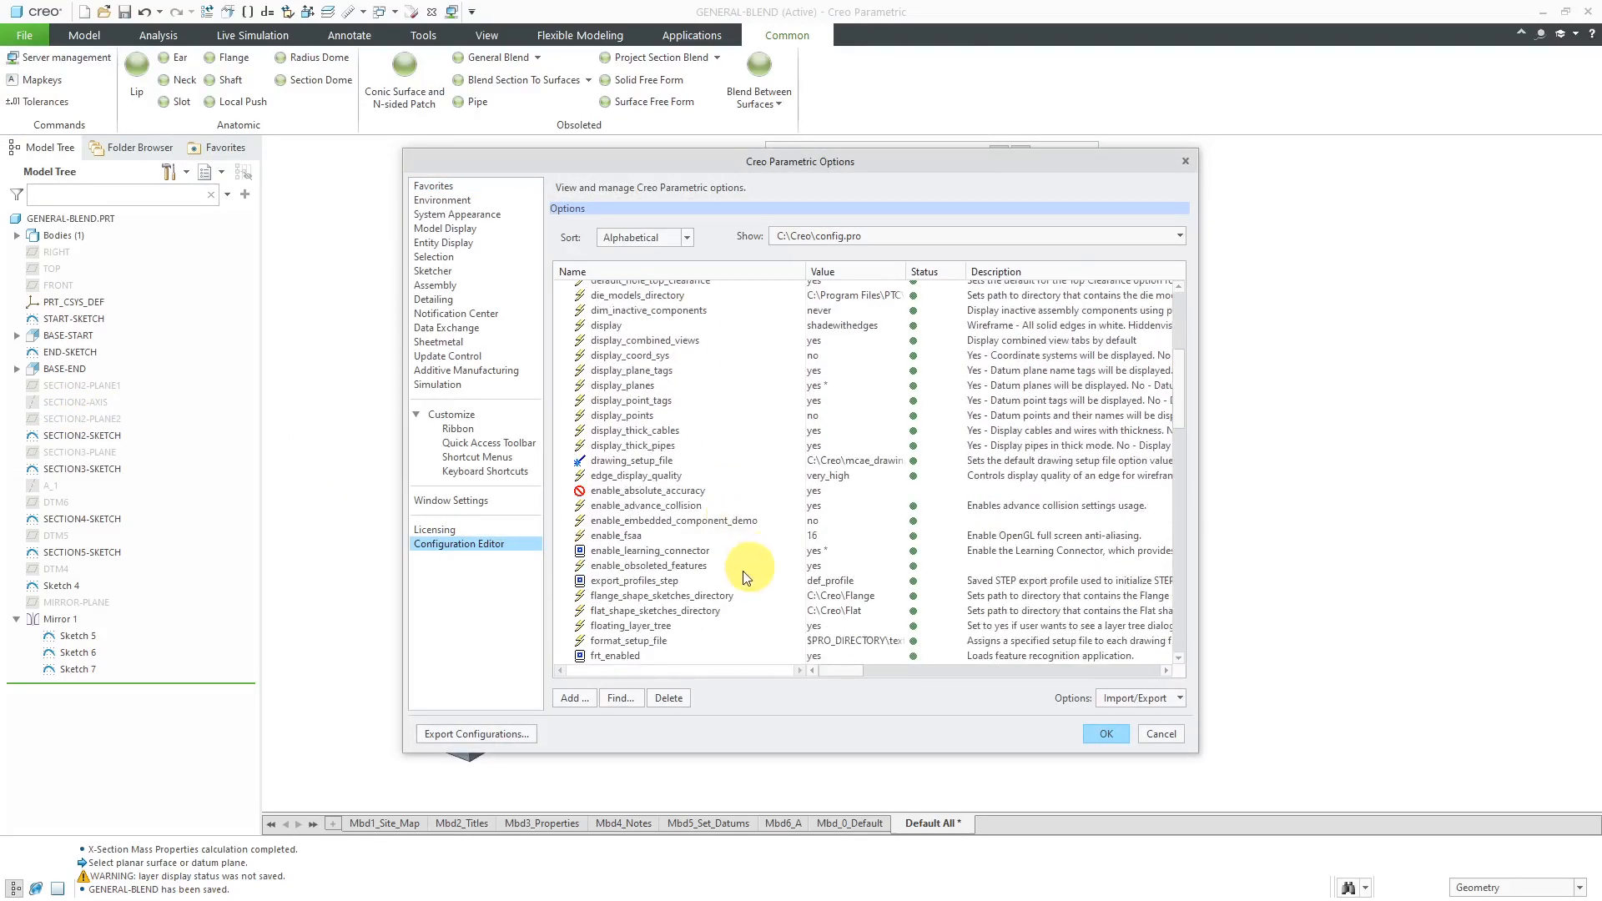
left_click(699, 566)
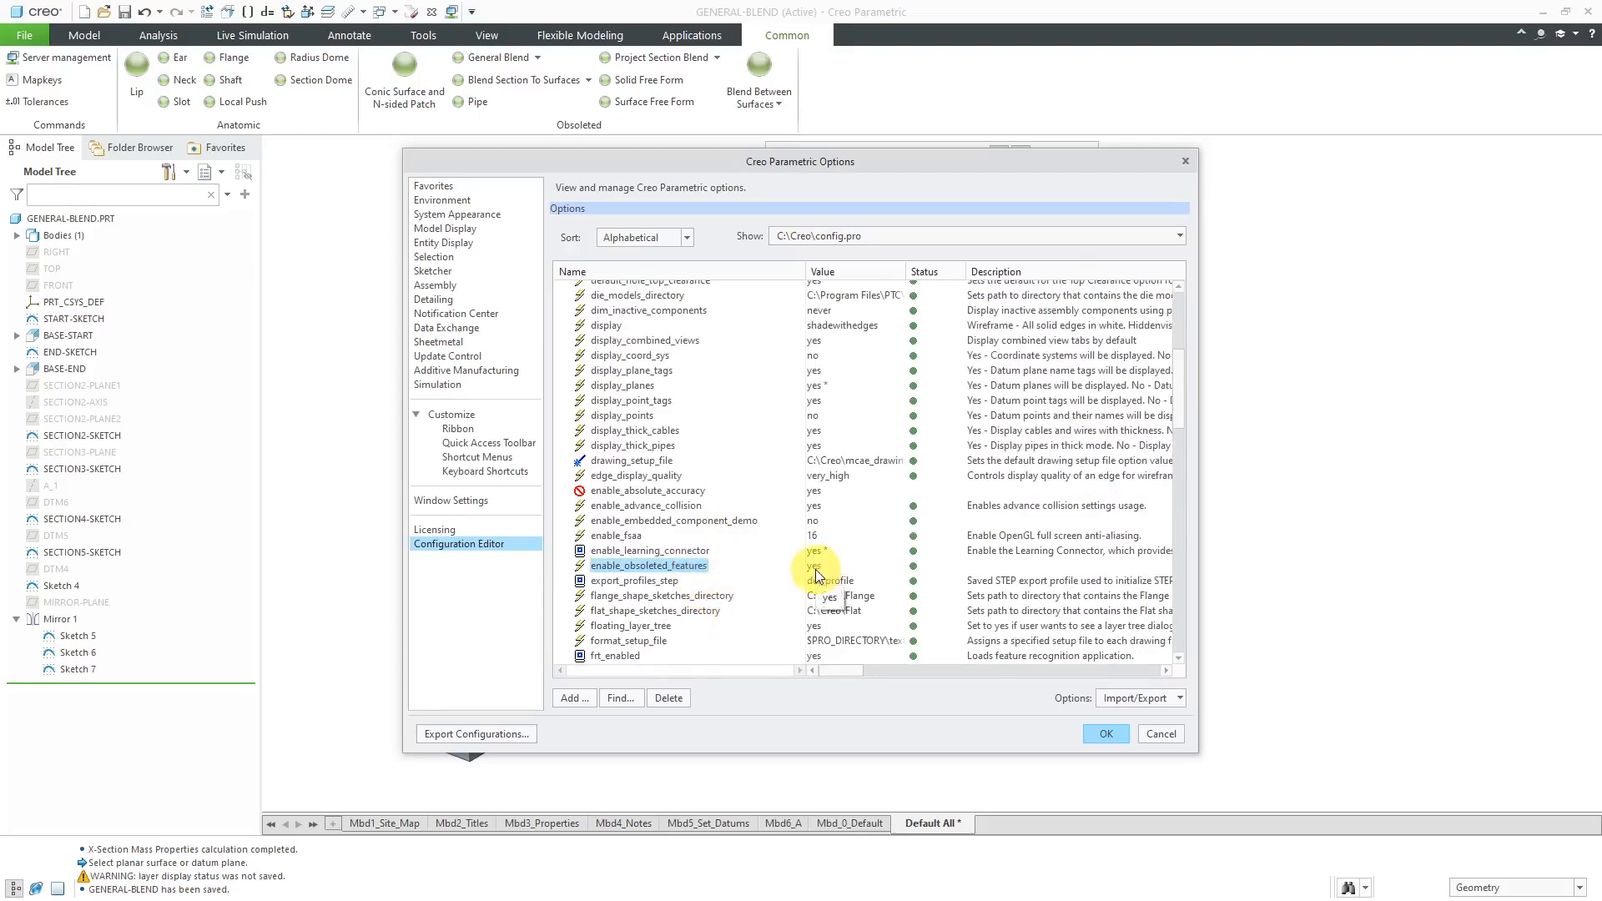
left_click(1148, 733)
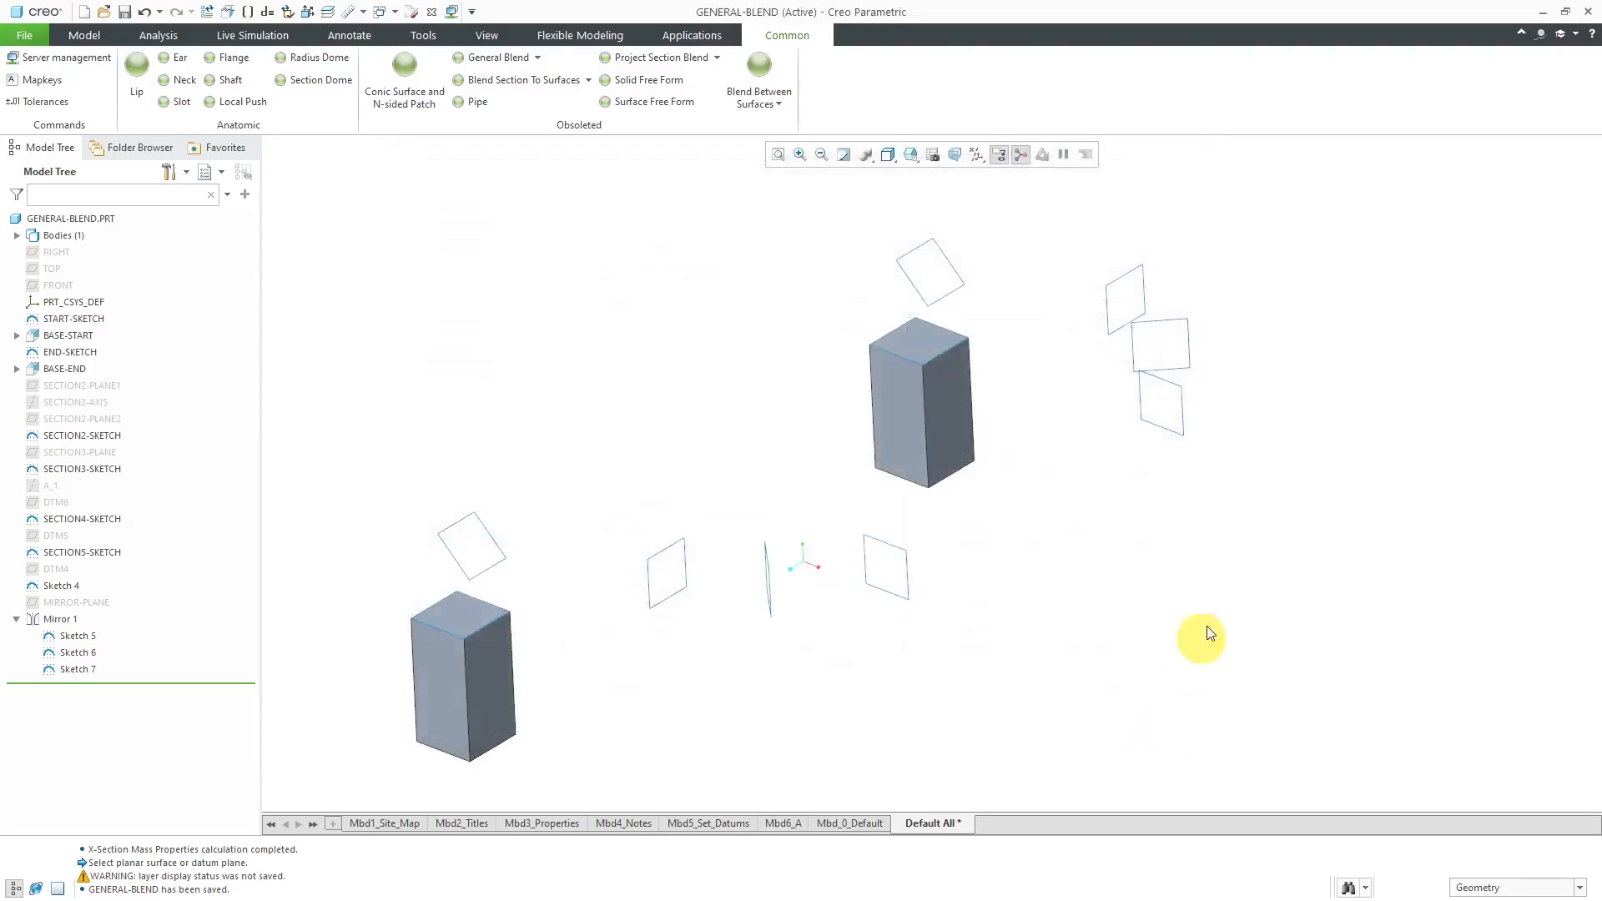
- Examine the commands in the Obsoleted group of the custom Common tab in the ribbon customization settings
left_click(1543, 36)
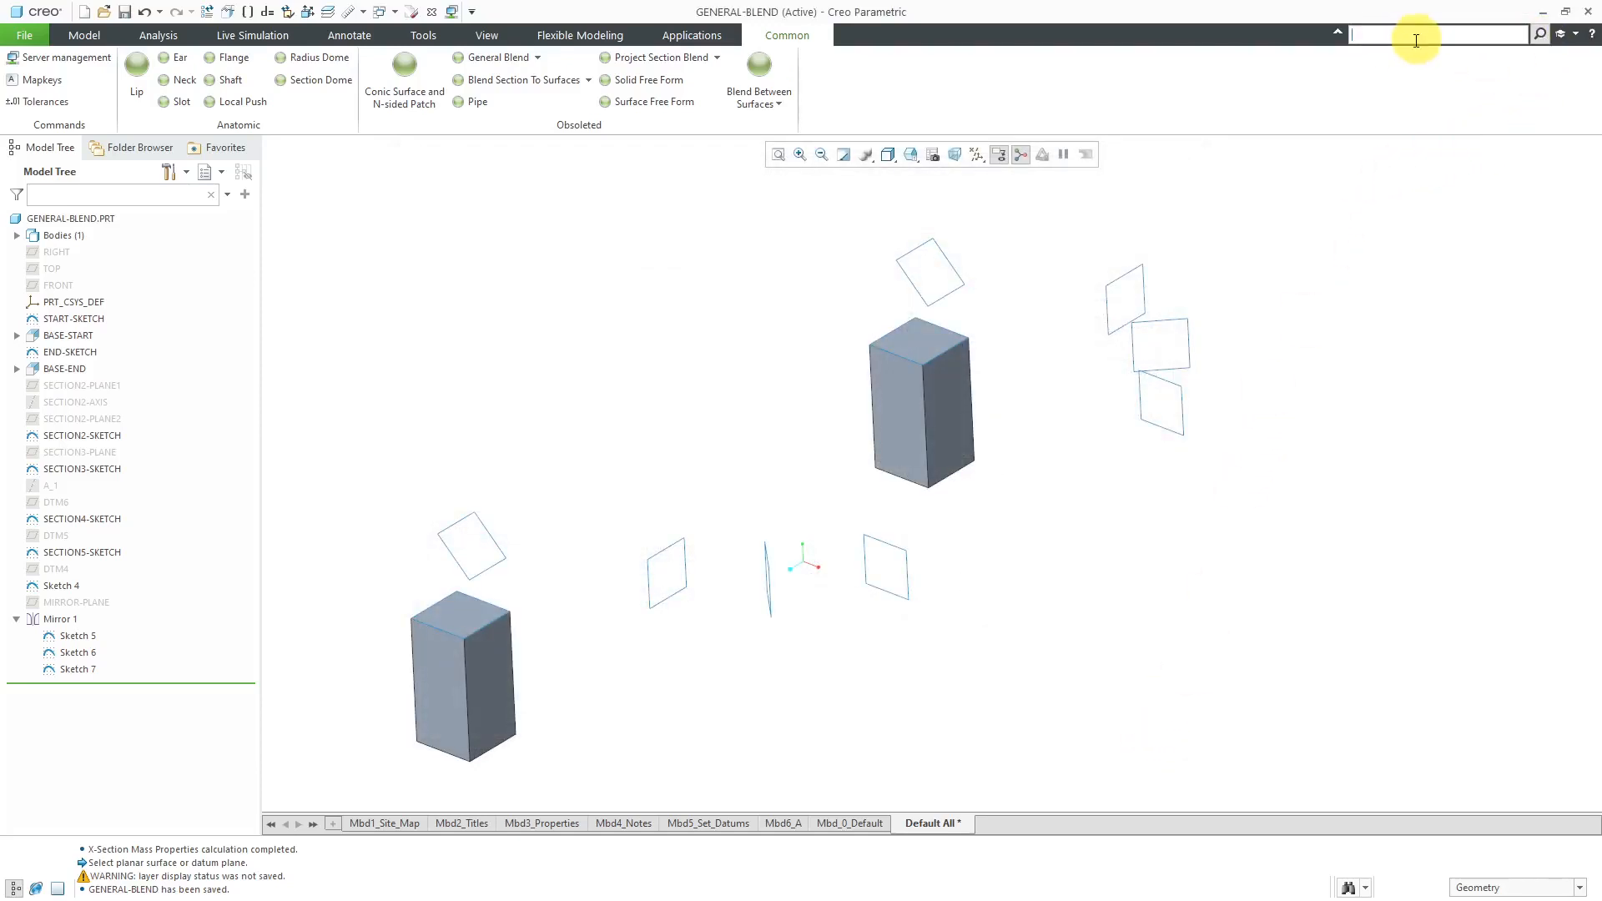
left_click(23, 37)
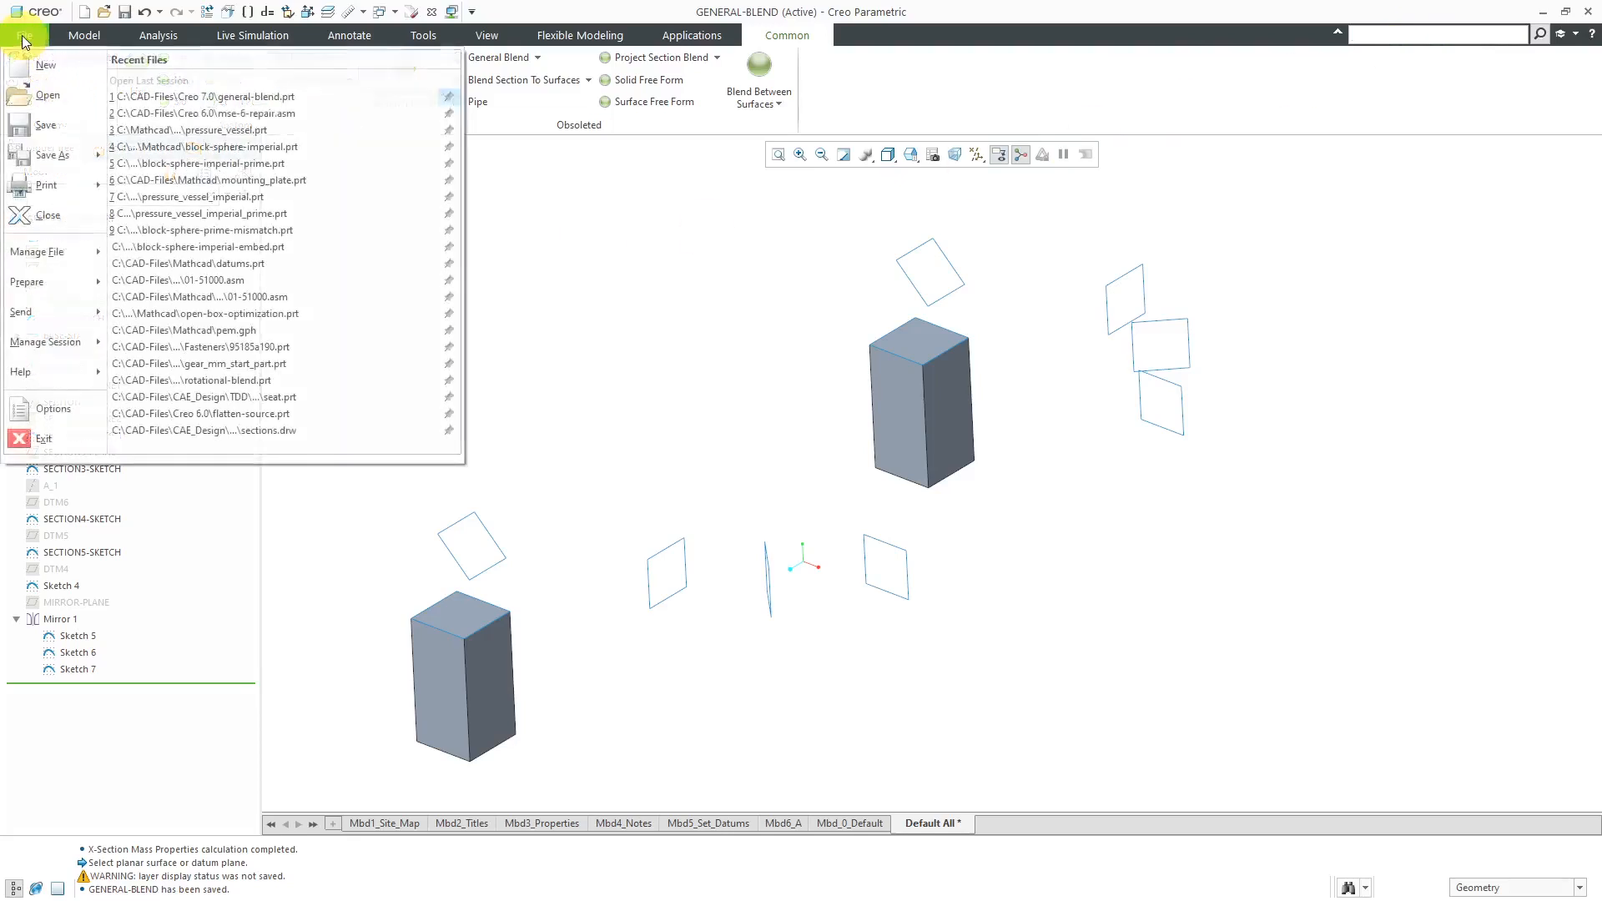
left_click(25, 408)
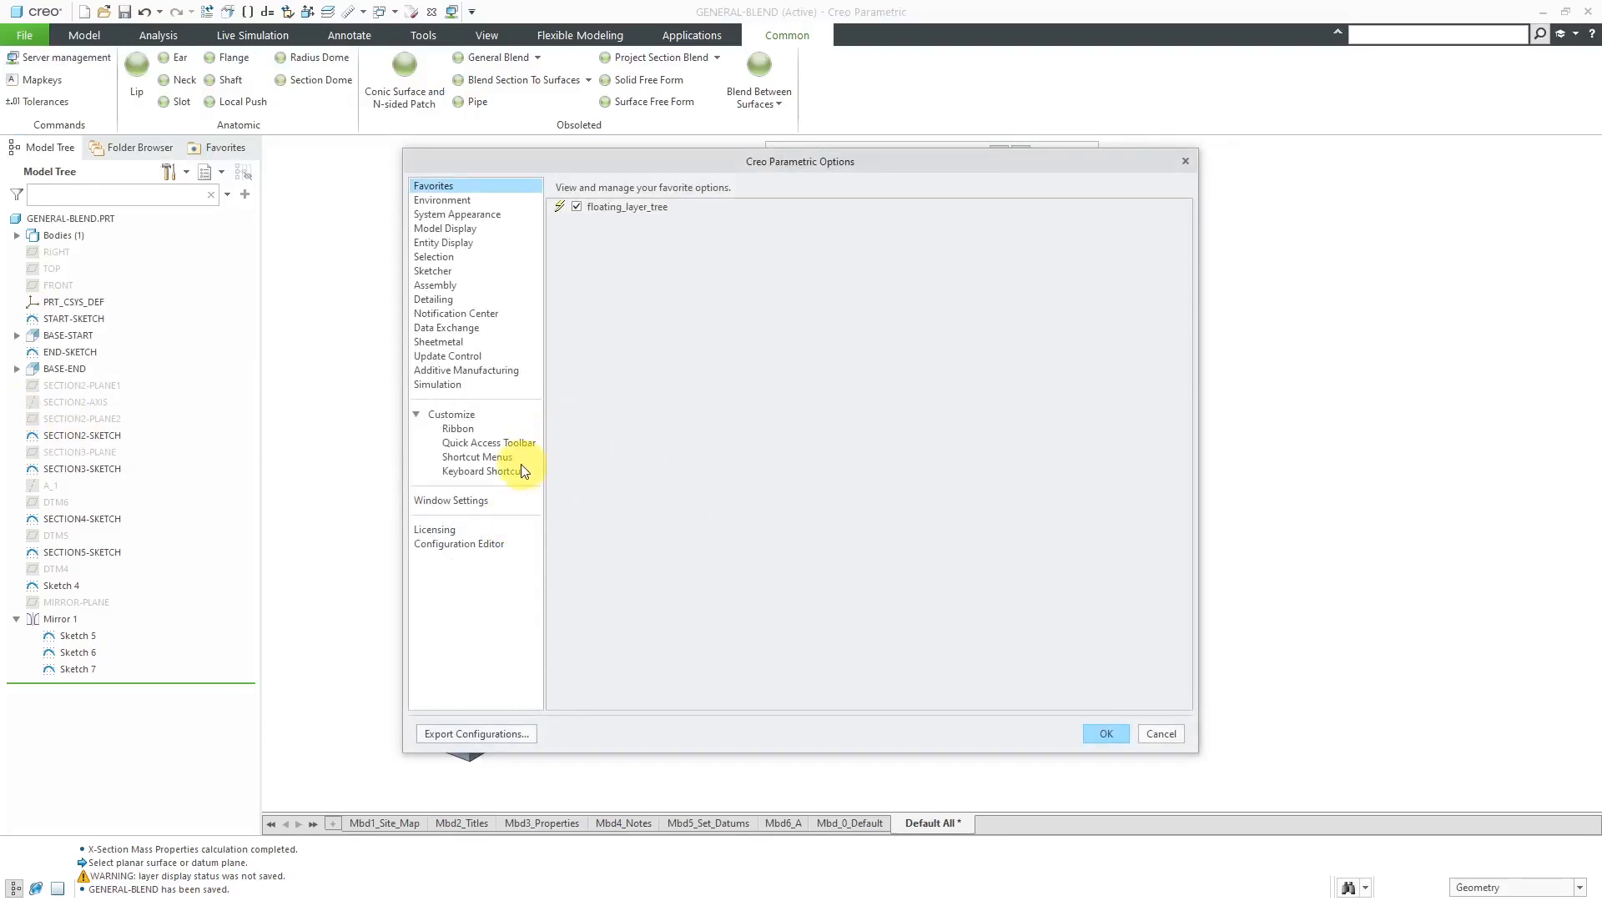
left_click(463, 429)
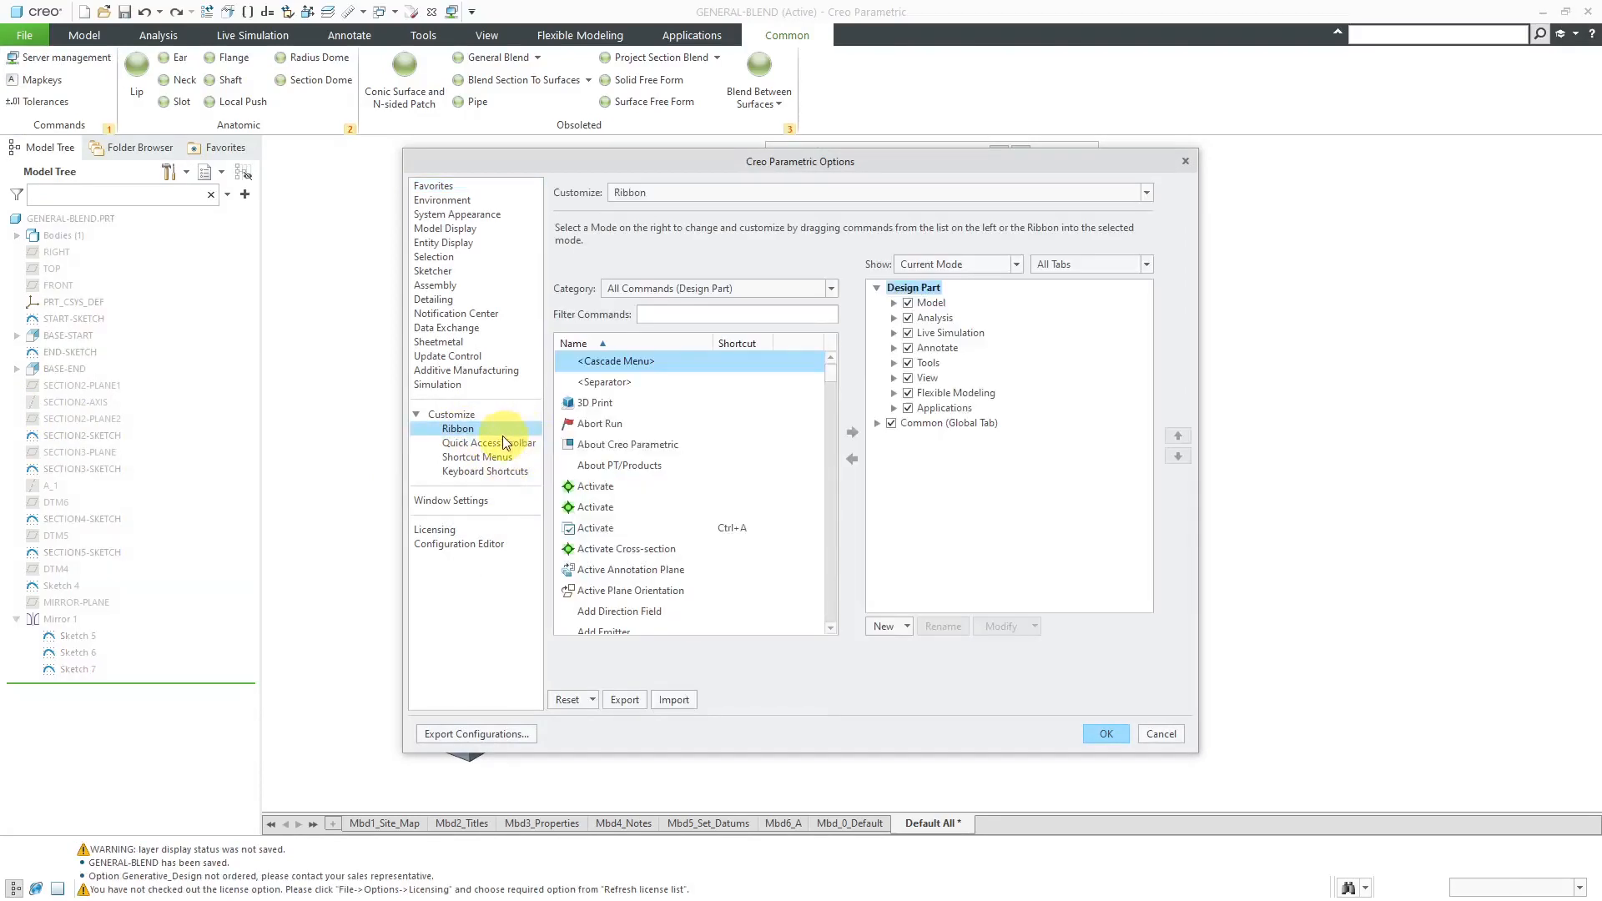
left_click(873, 422)
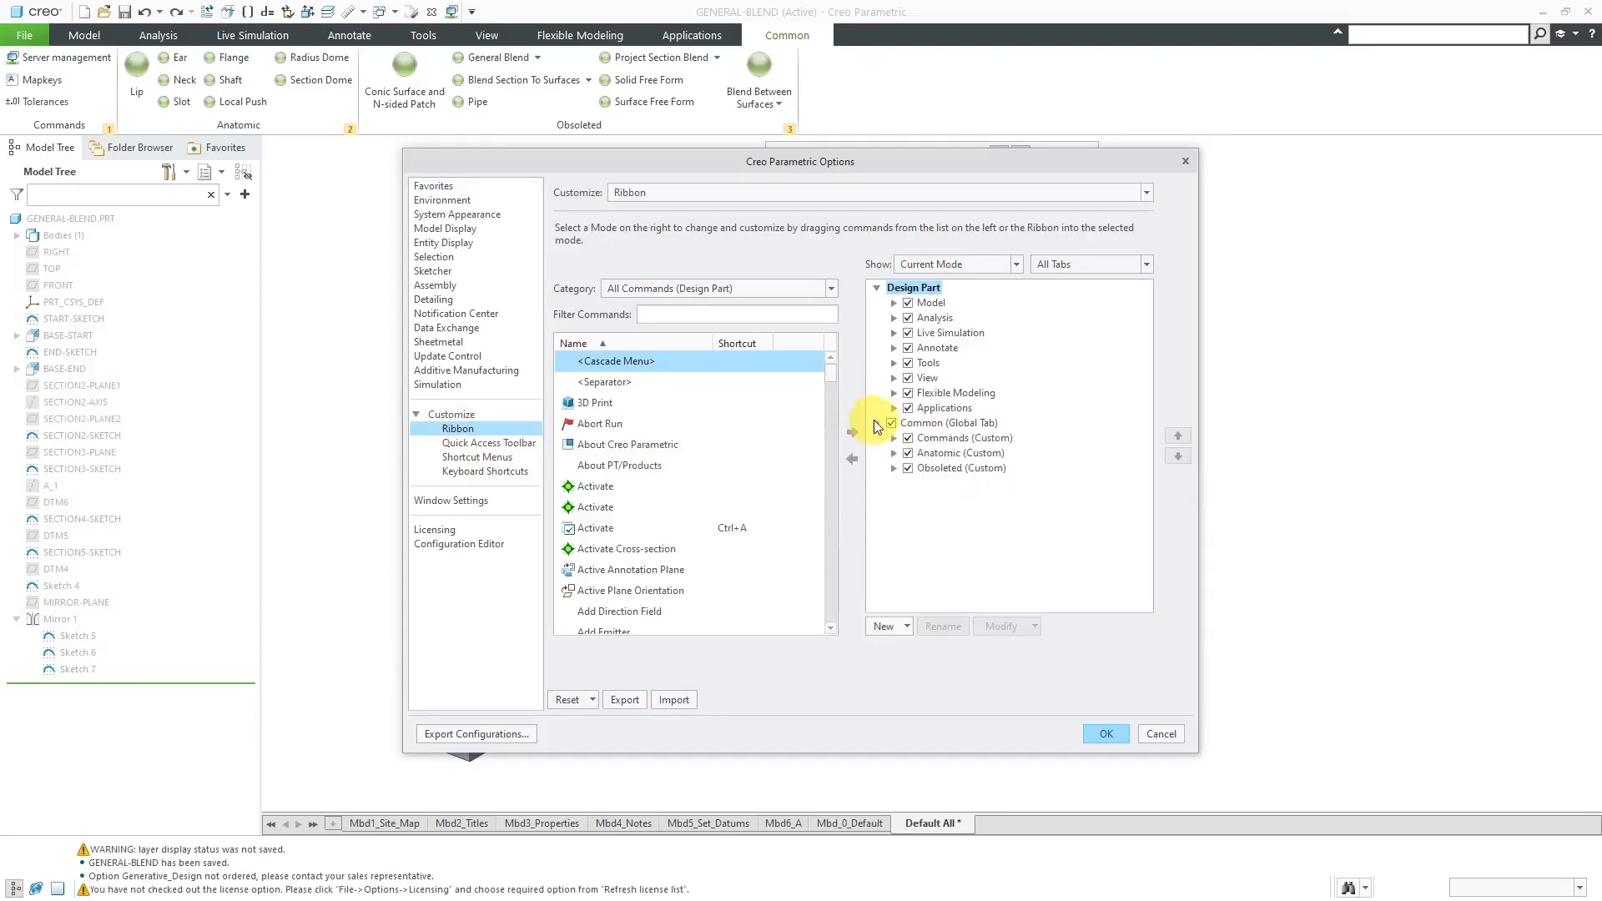
left_click(893, 467)
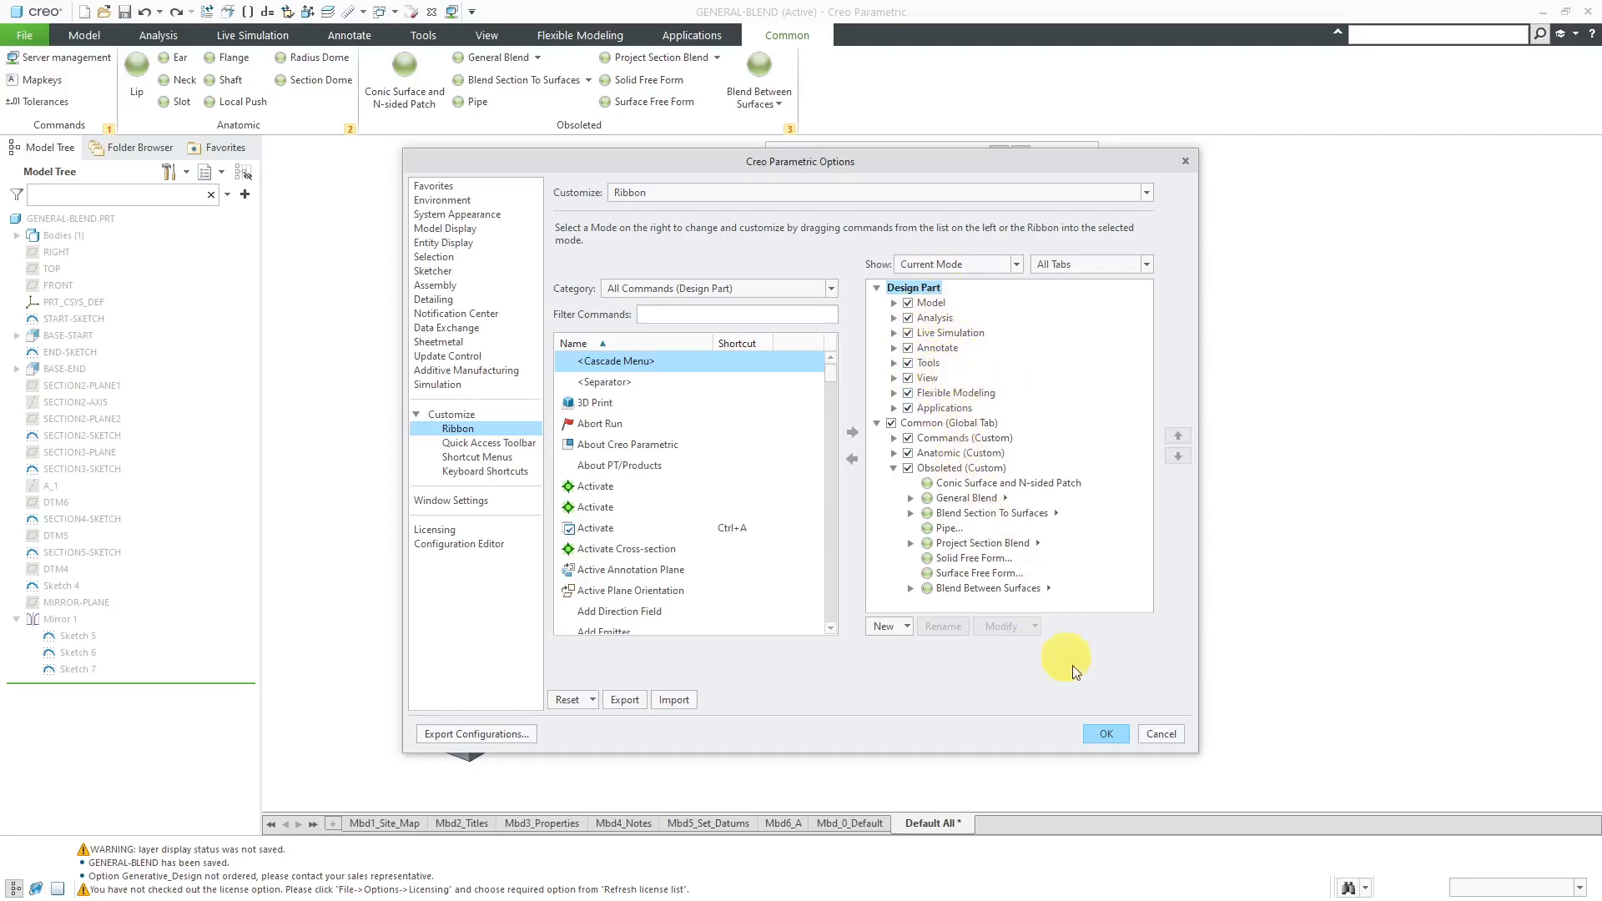
left_click(1157, 733)
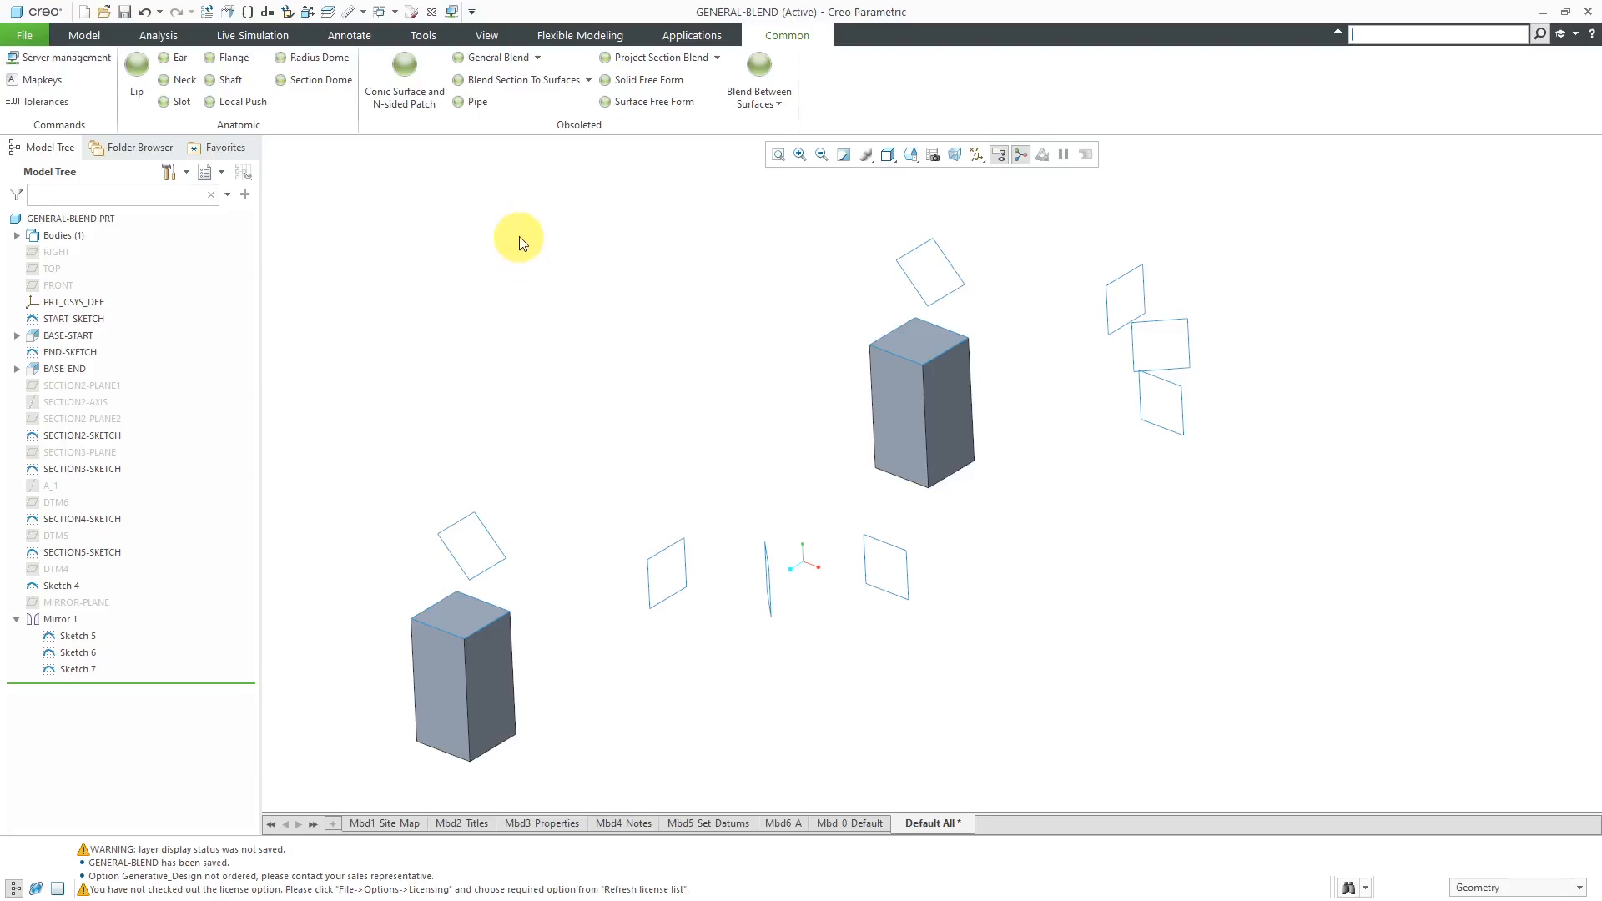
- Review the General Blend feature variants and compare them with the settings of the Extrude tool
left_click(538, 58)
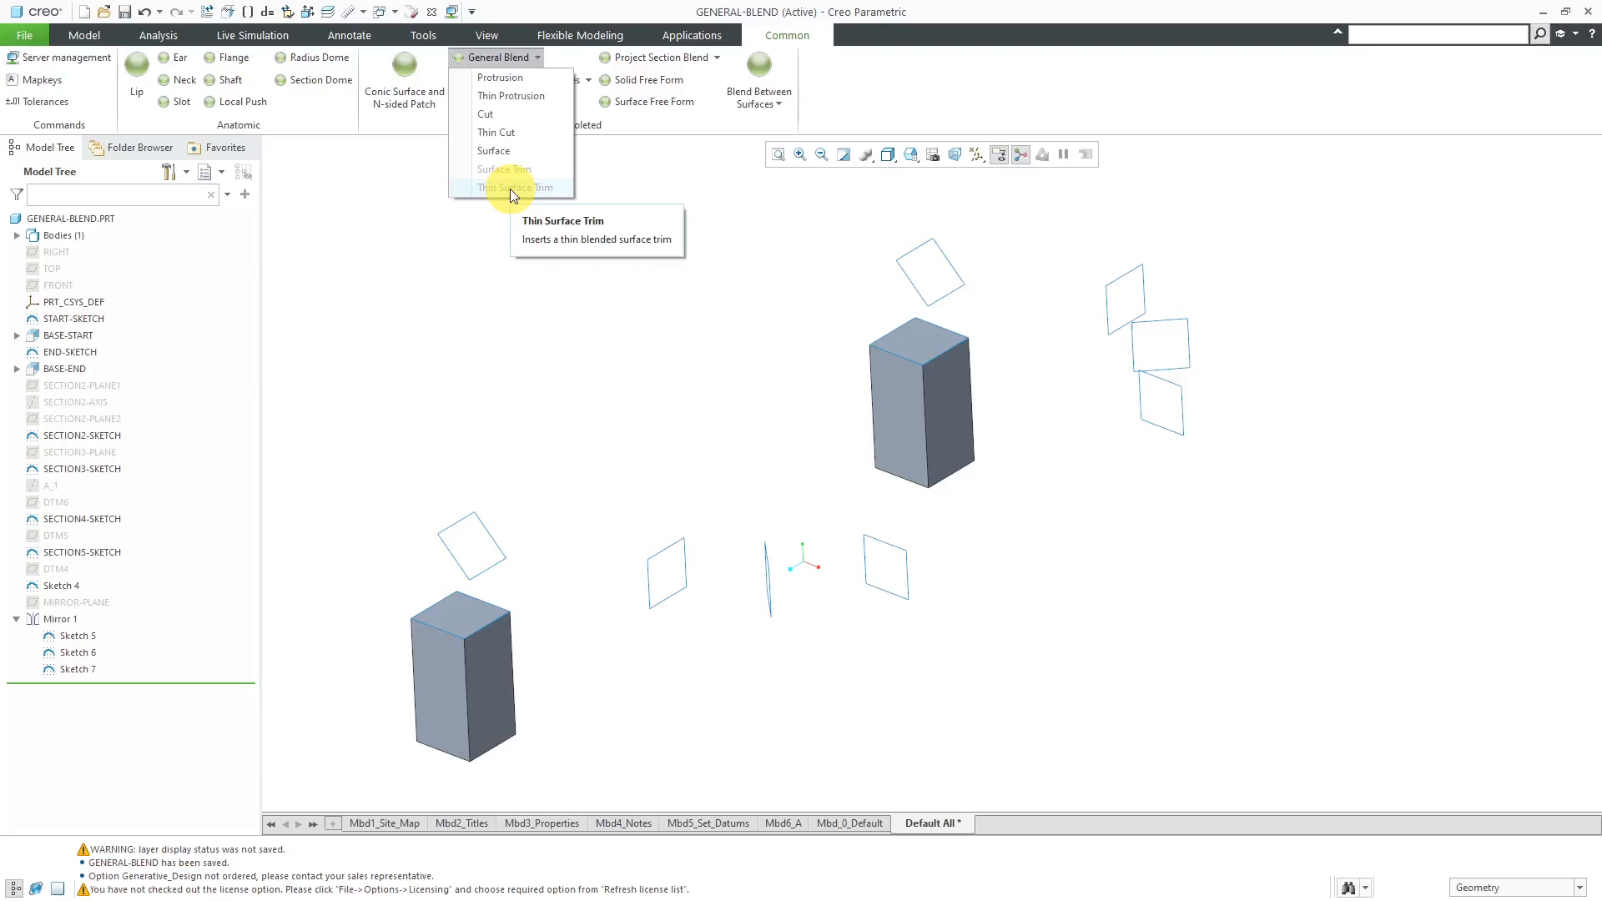
left_click(459, 255)
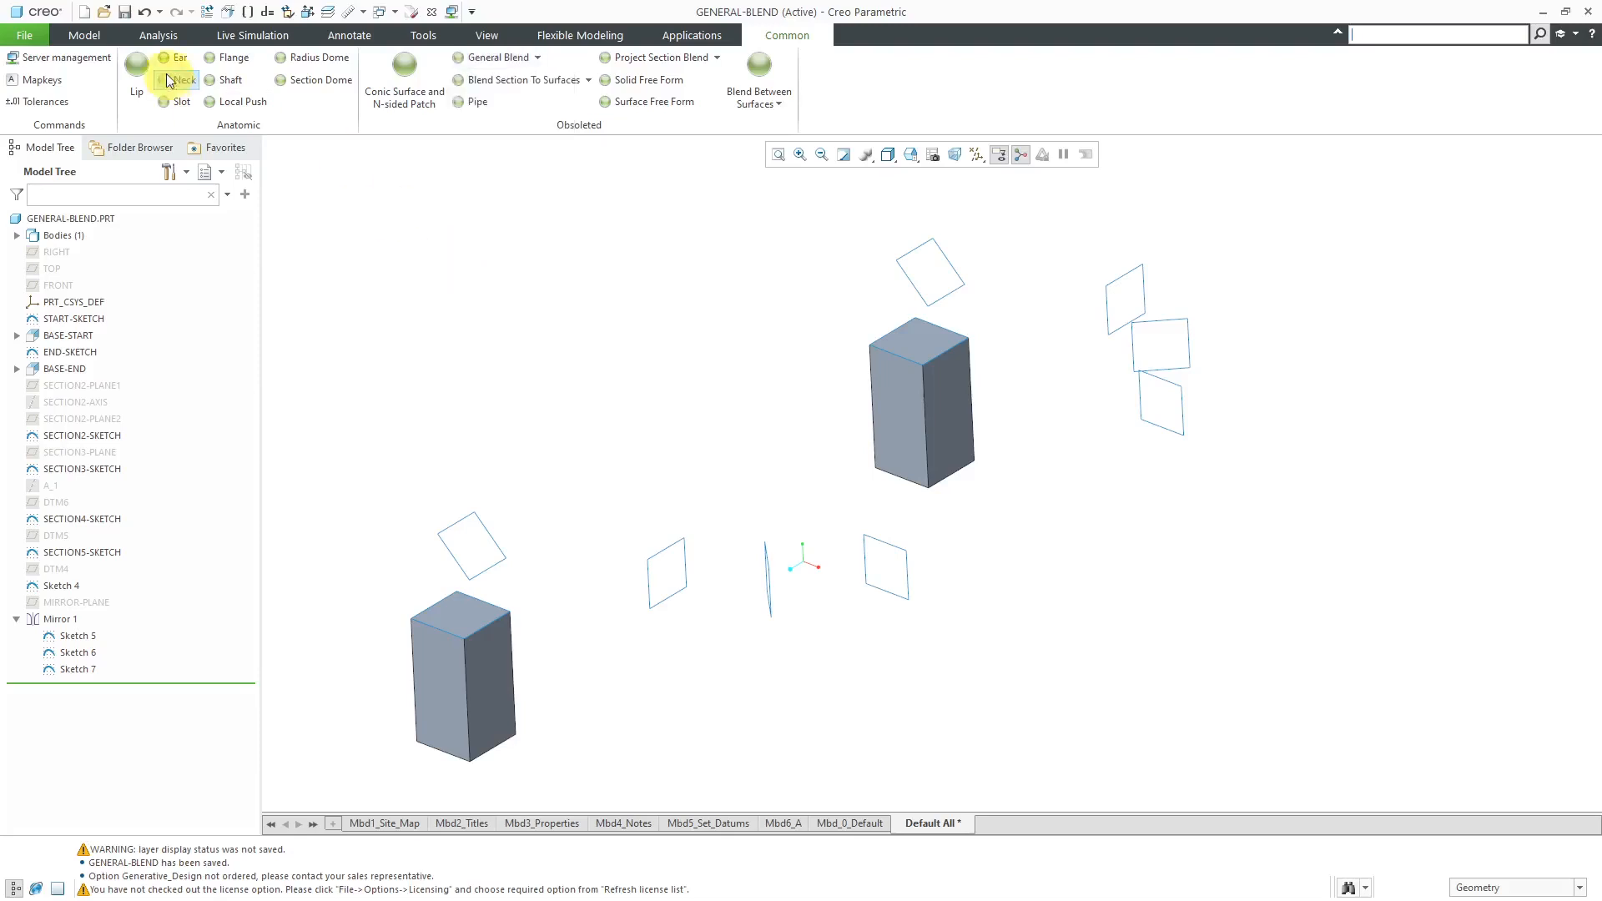
left_click(84, 35)
left_click(567, 76)
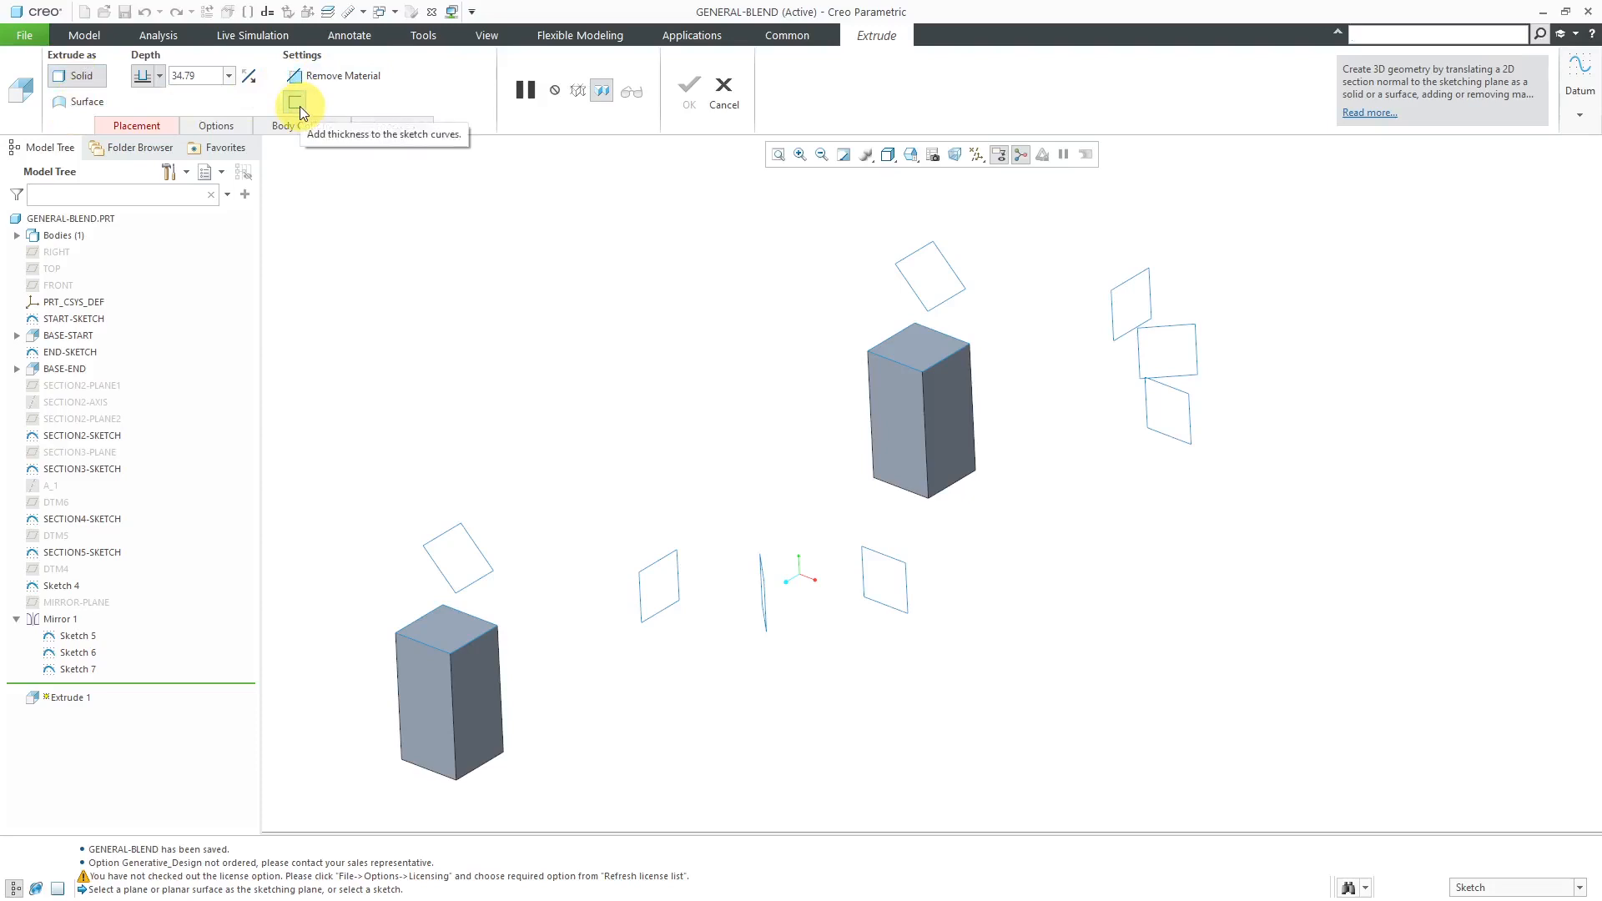
left_click(724, 90)
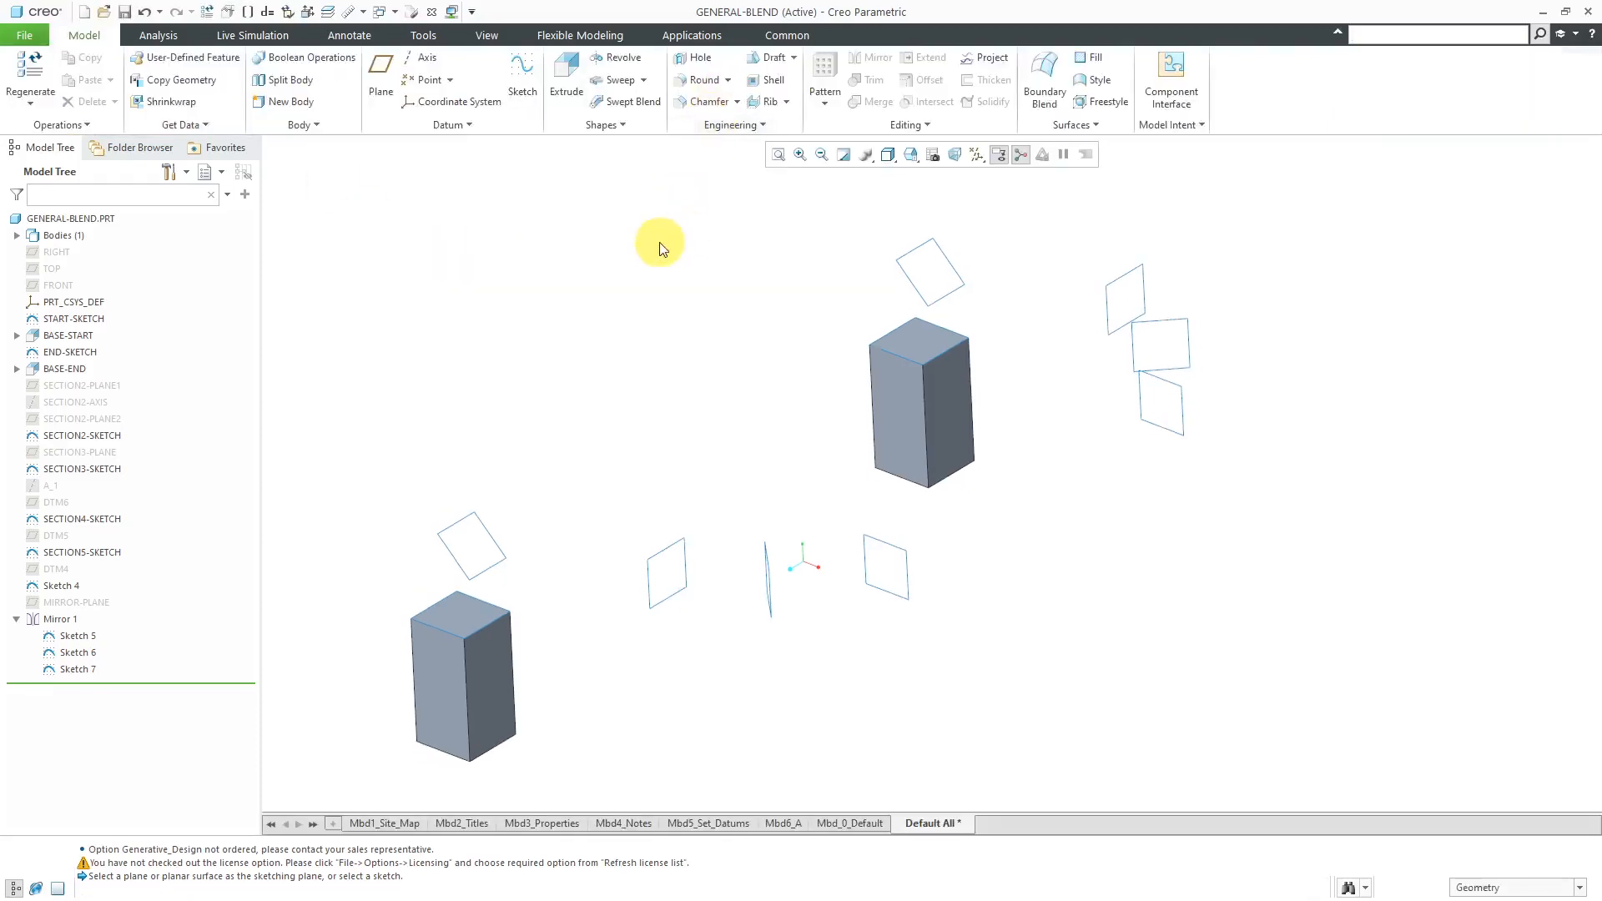
- Start a General Blend protrusion that uses selected sections instead of sketched ones
left_click(788, 35)
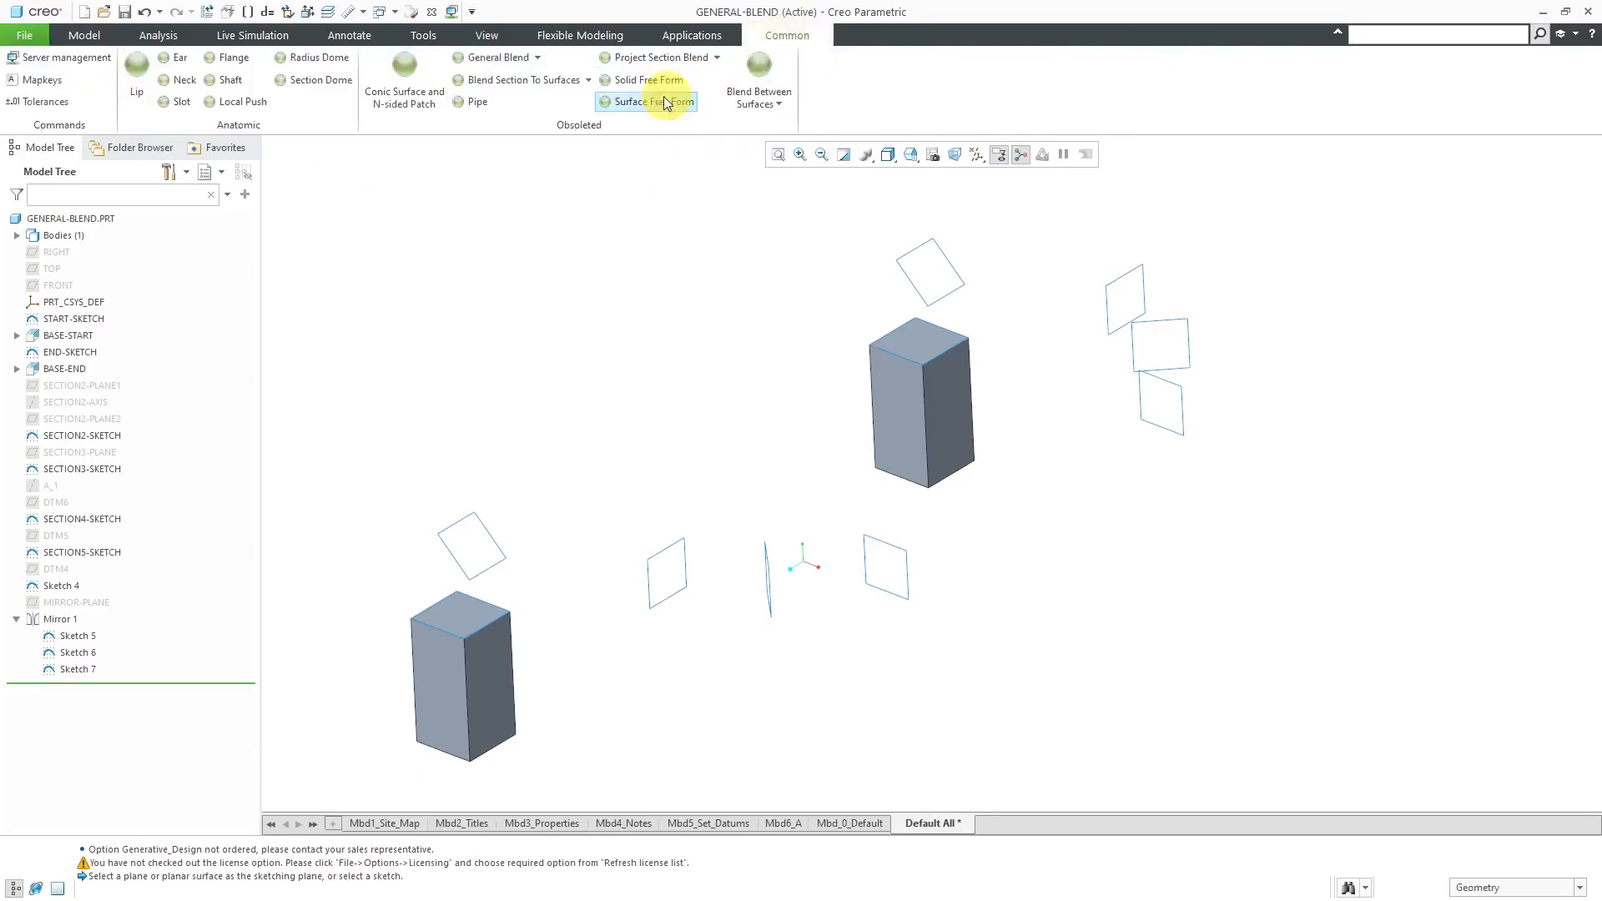
left_click(537, 58)
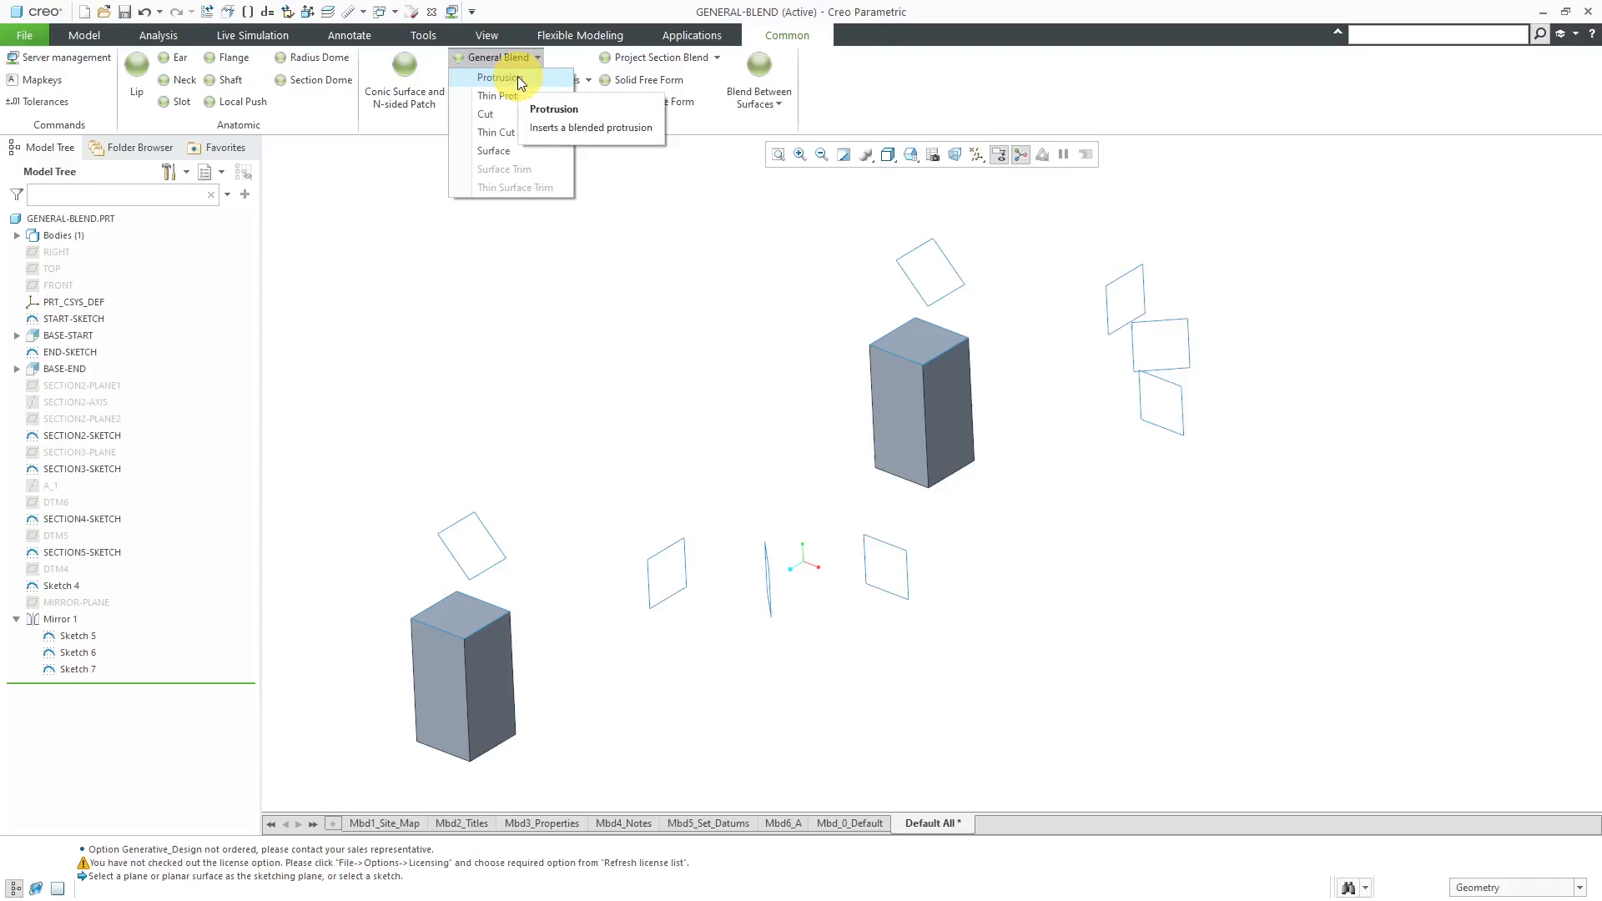
left_click(517, 77)
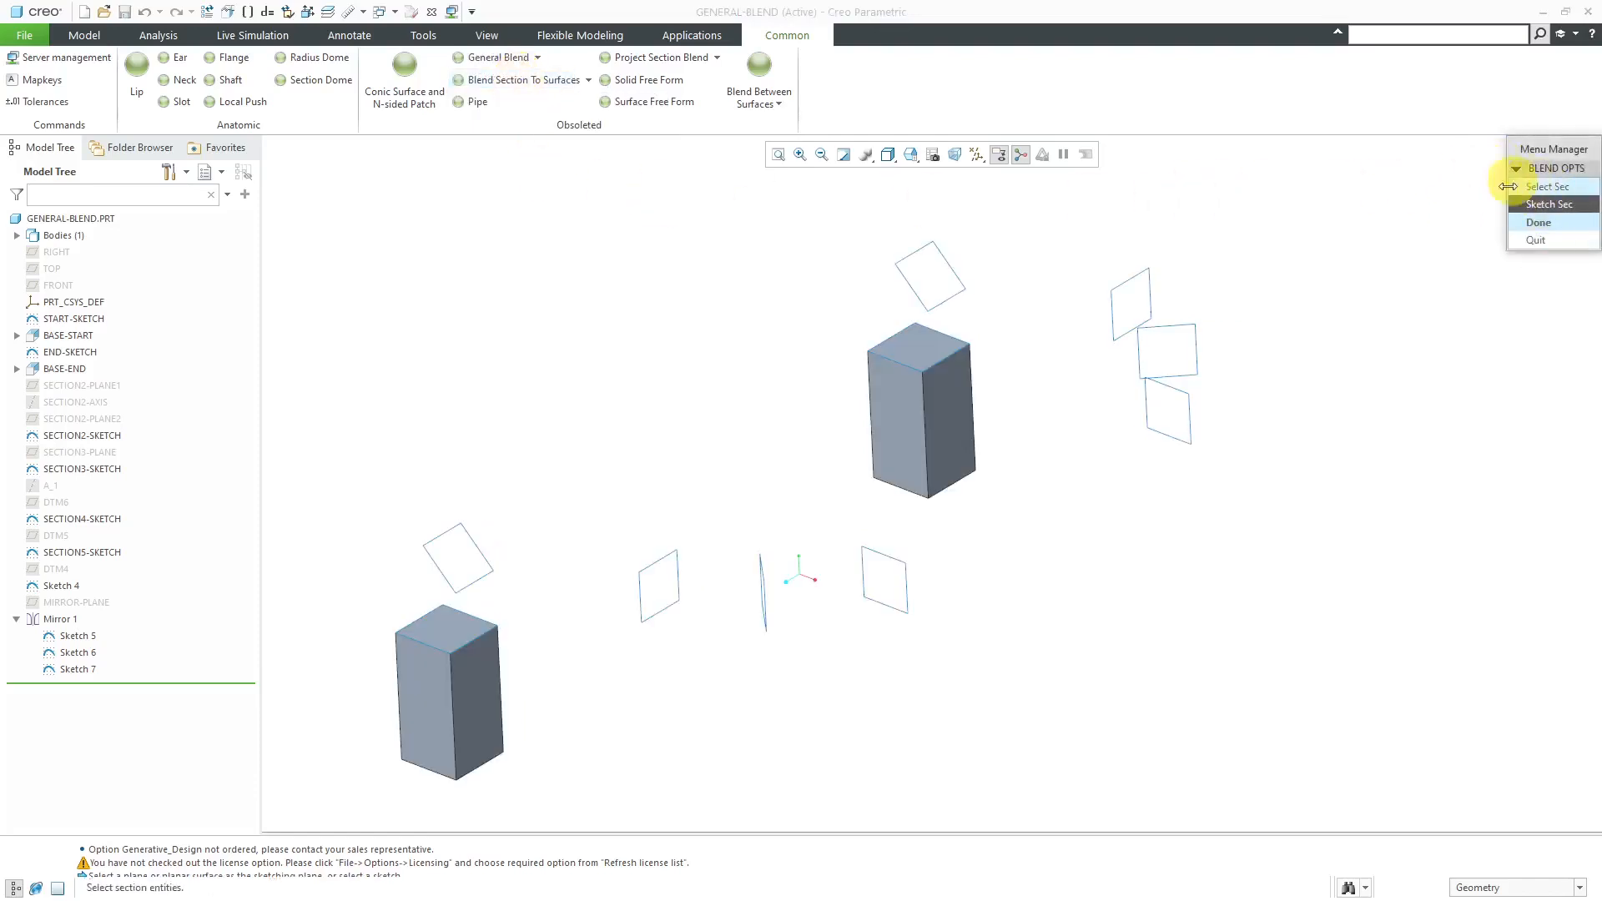
left_click(1515, 208)
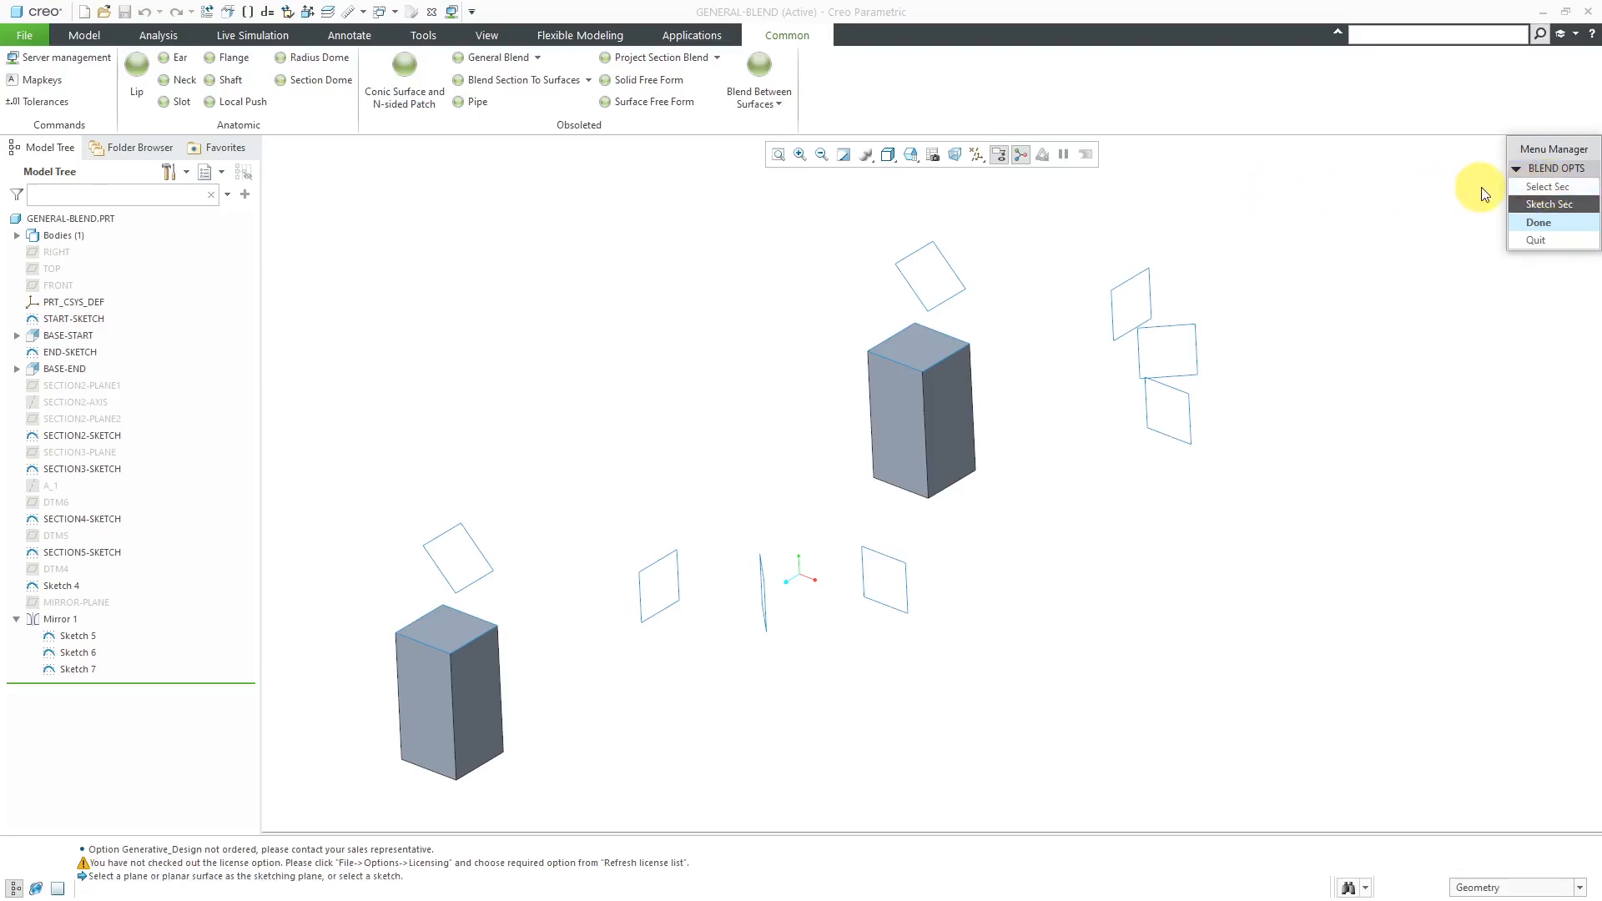
left_click(1533, 189)
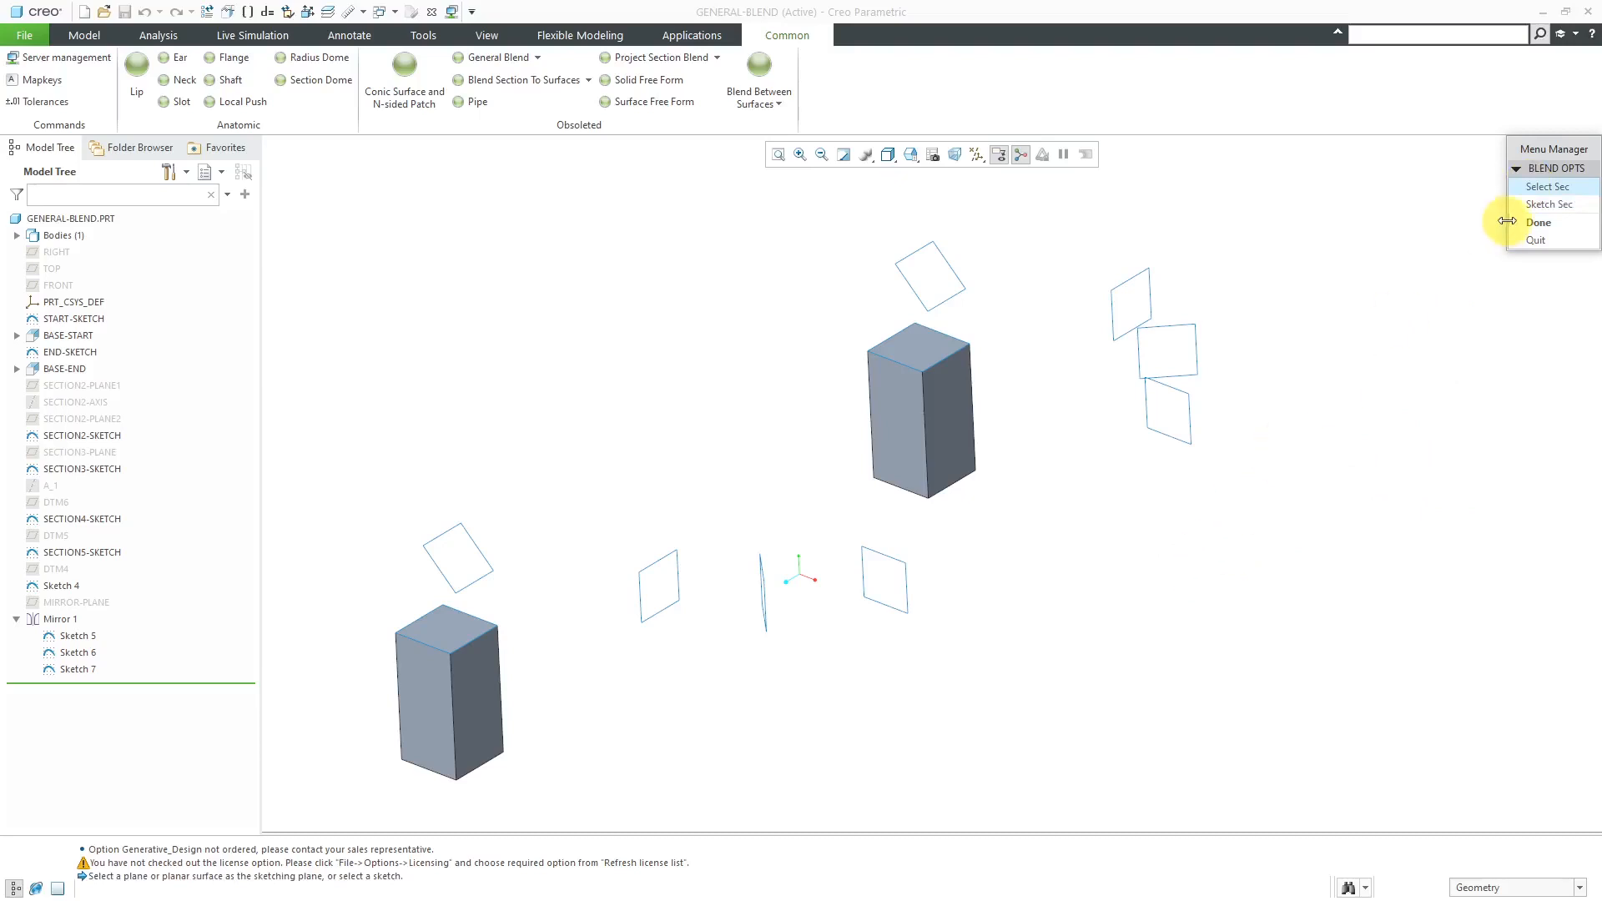
left_click(1539, 222)
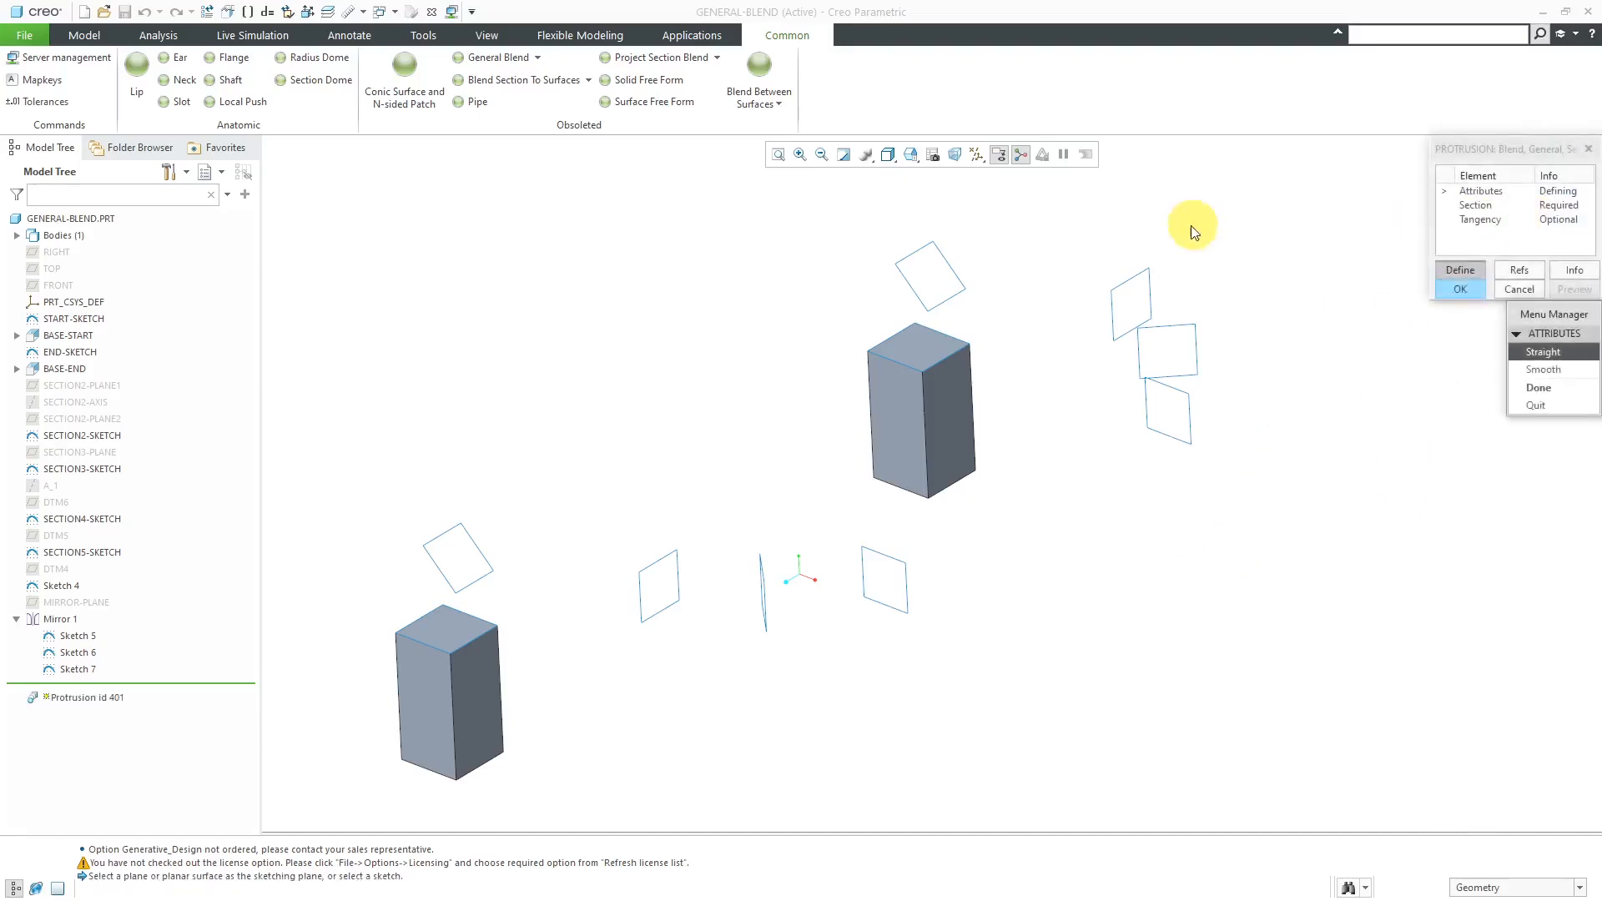
- Set the blend protrusion's attribute to Smooth
left_click(1456, 168)
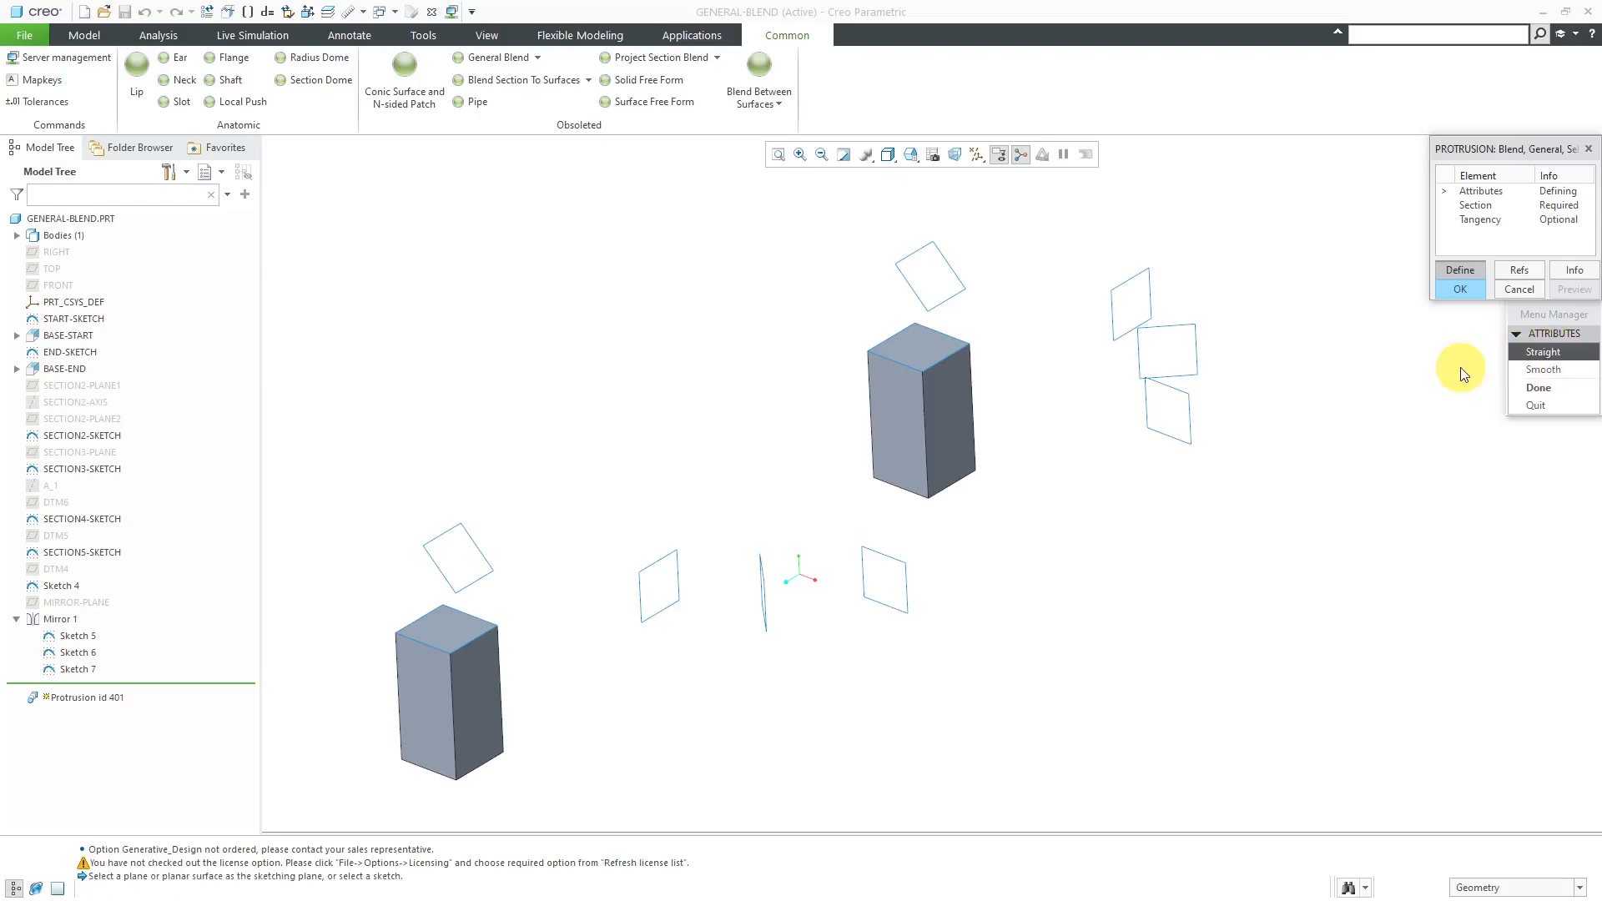
left_click(1534, 370)
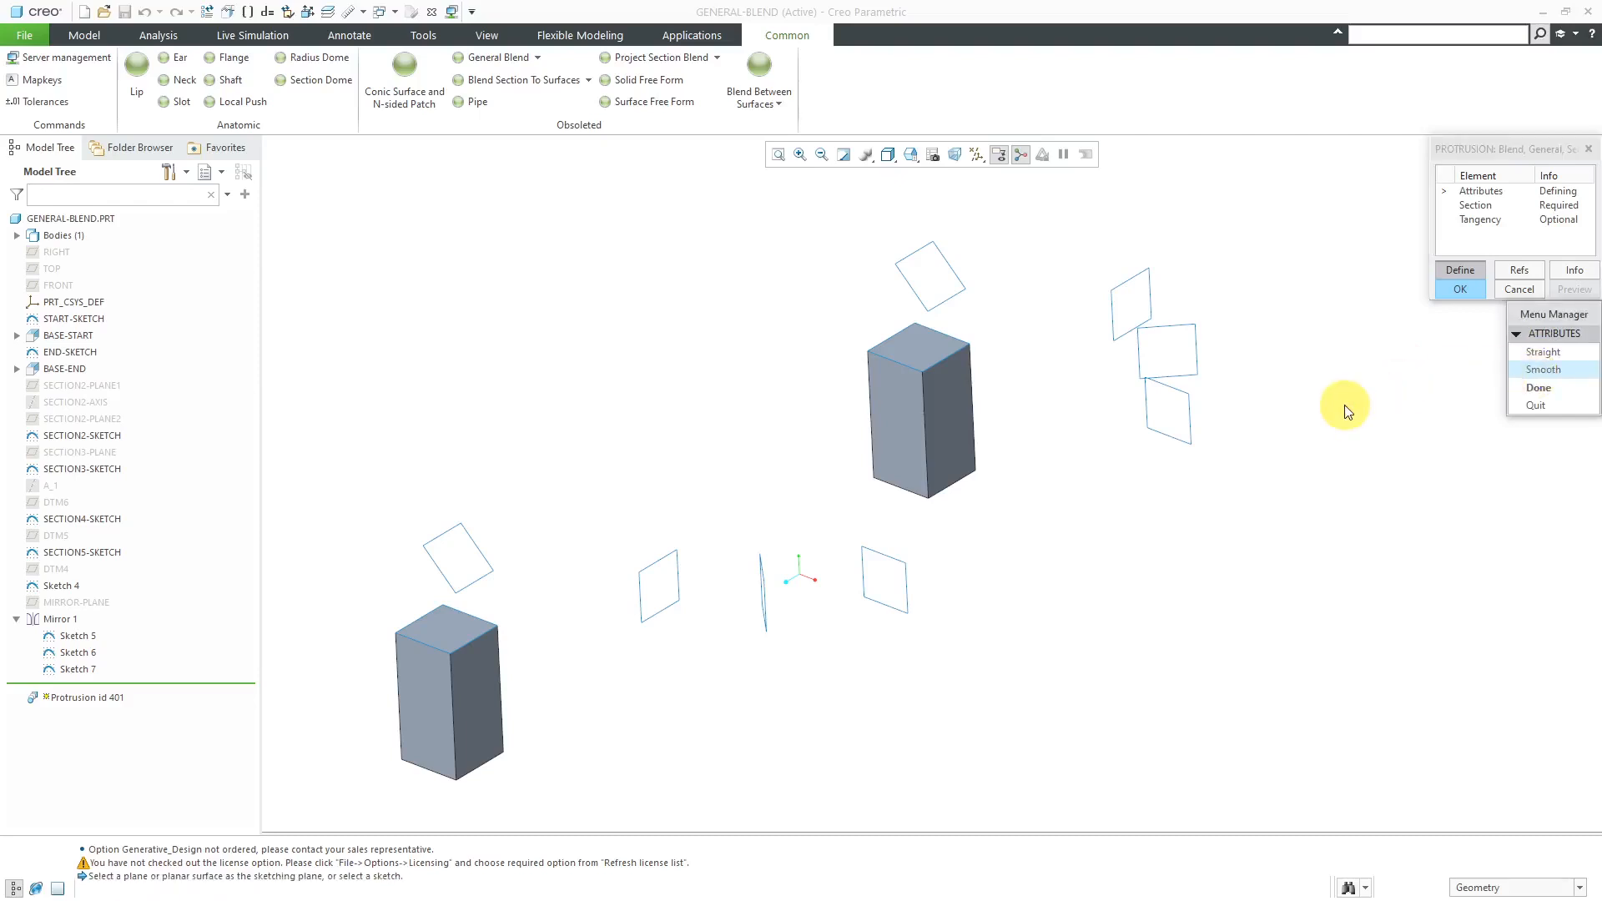
left_click(1536, 388)
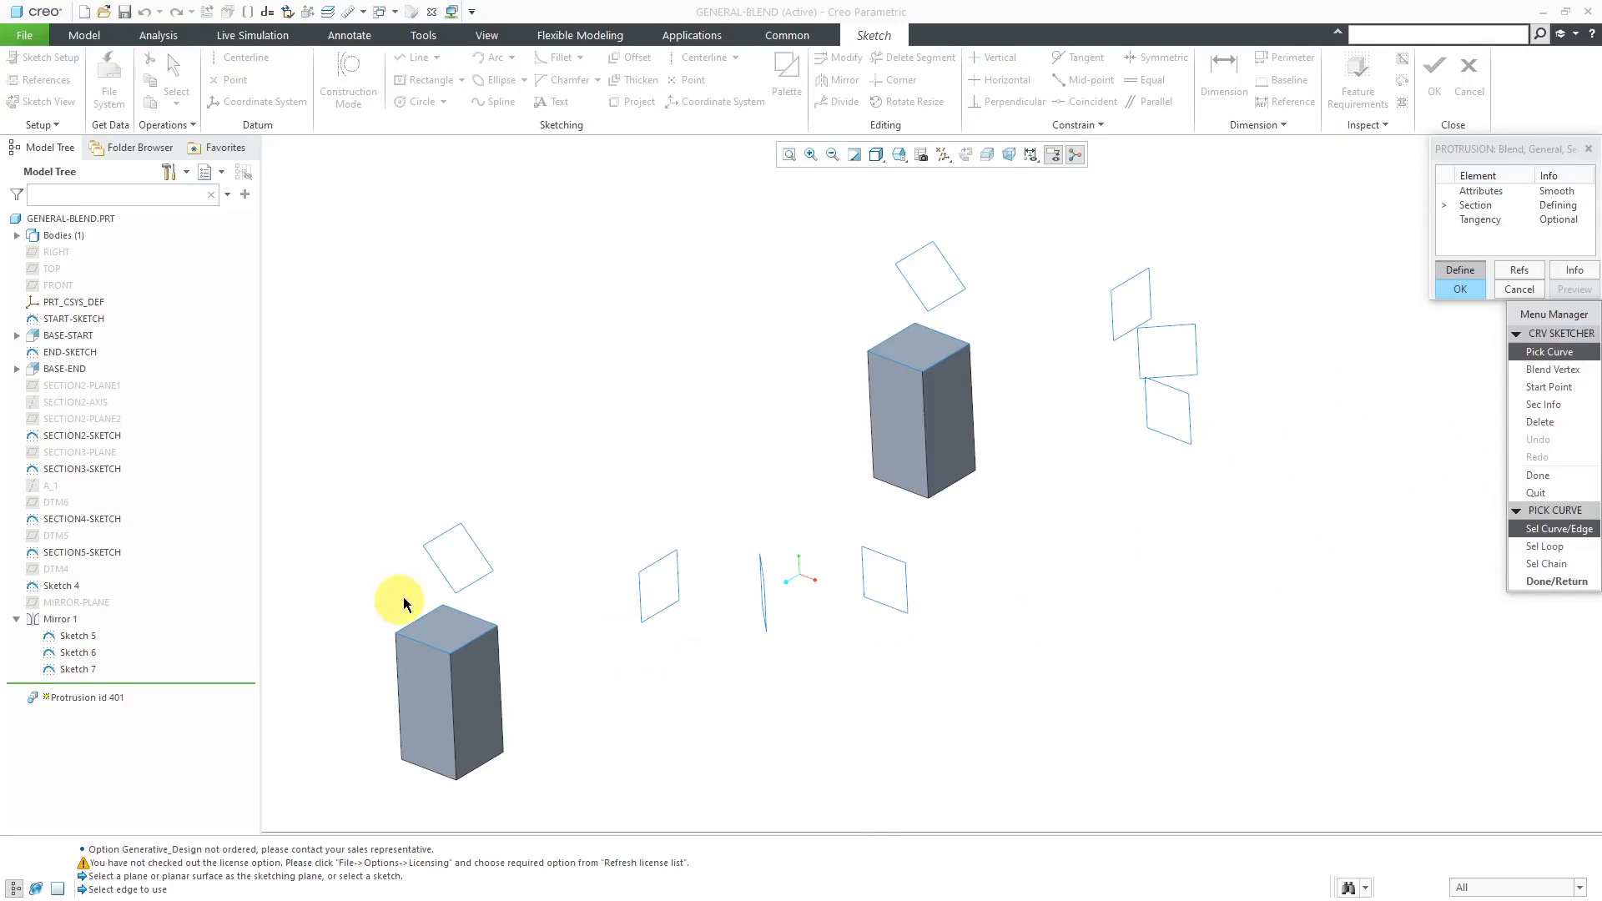
- Define the first blend section as the square loop on the top face of the nearer block
left_click(1545, 548)
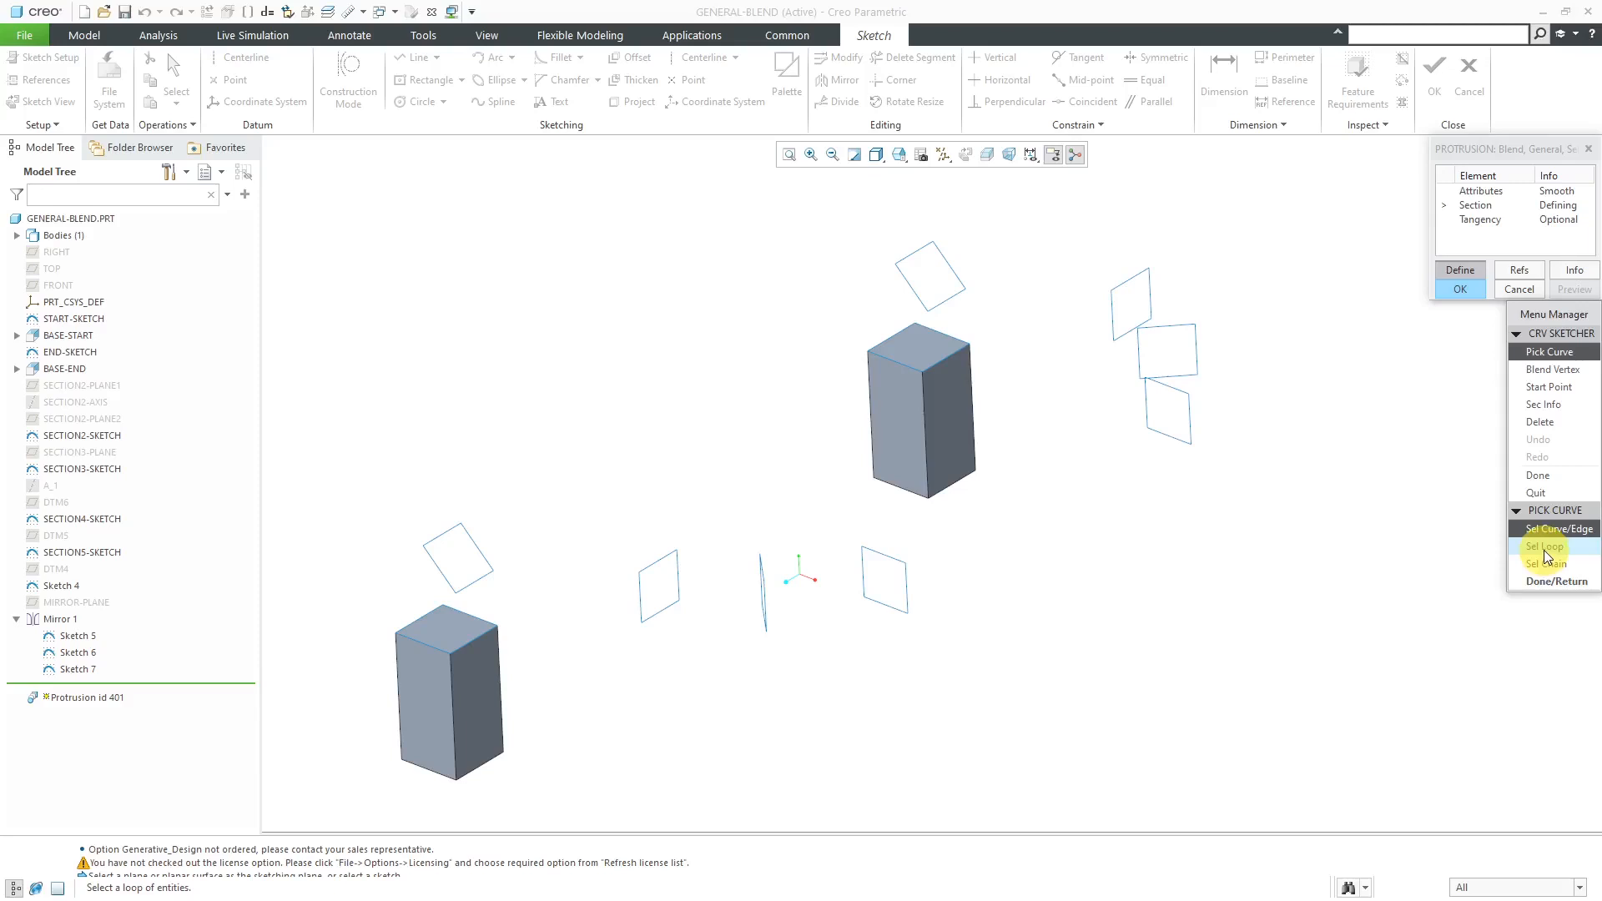
left_click(1546, 550)
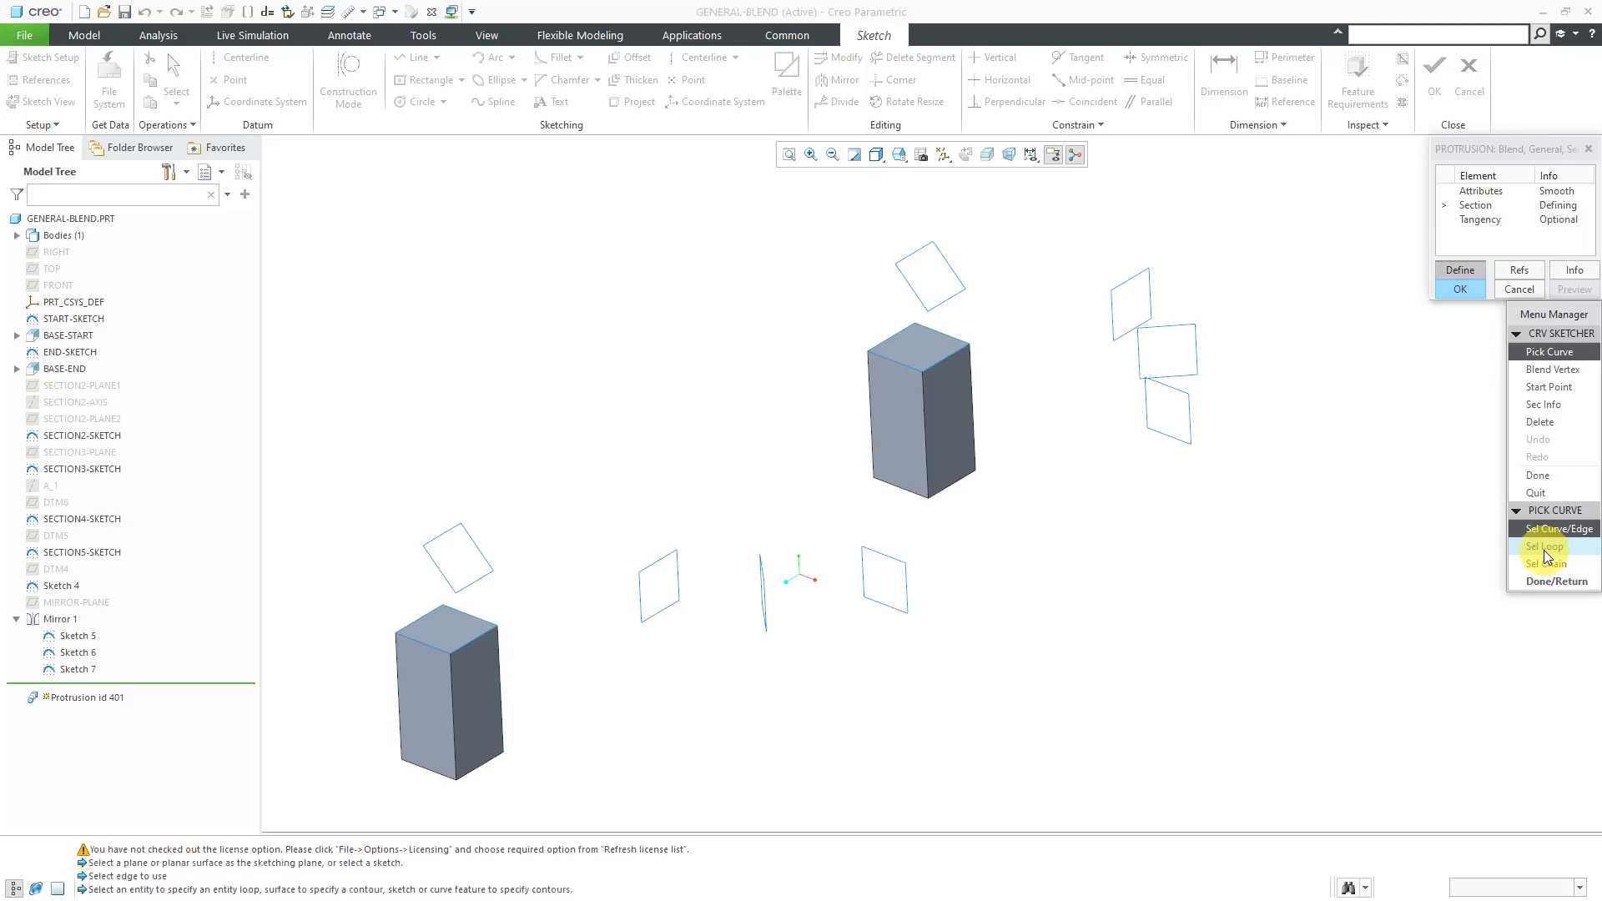
left_click(417, 623)
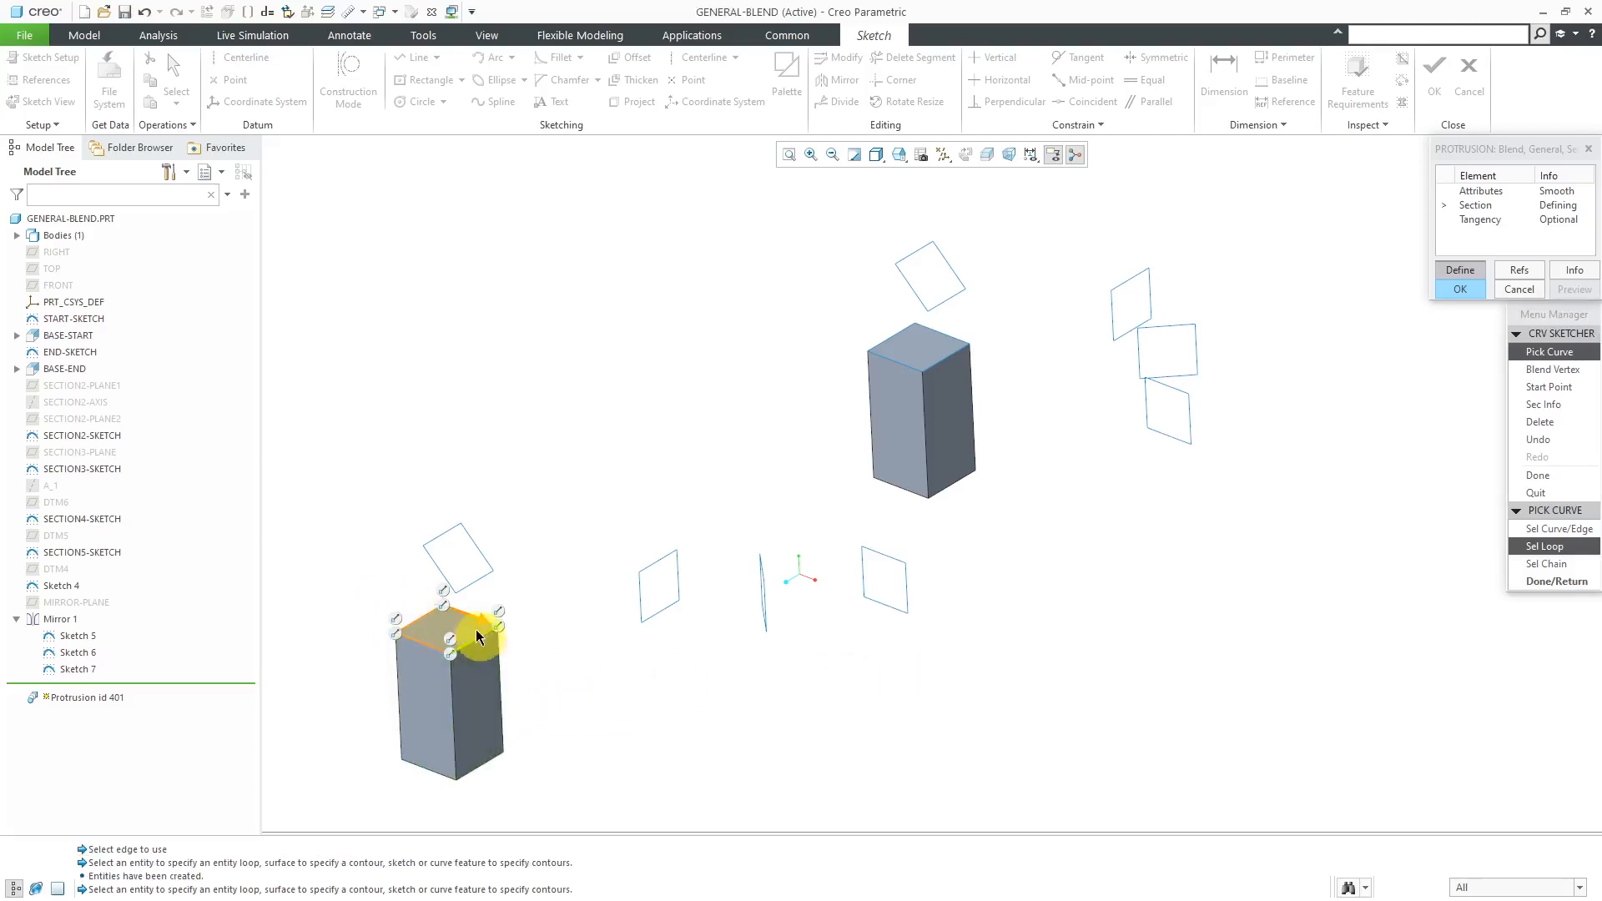
scroll(476, 634, "down", 3)
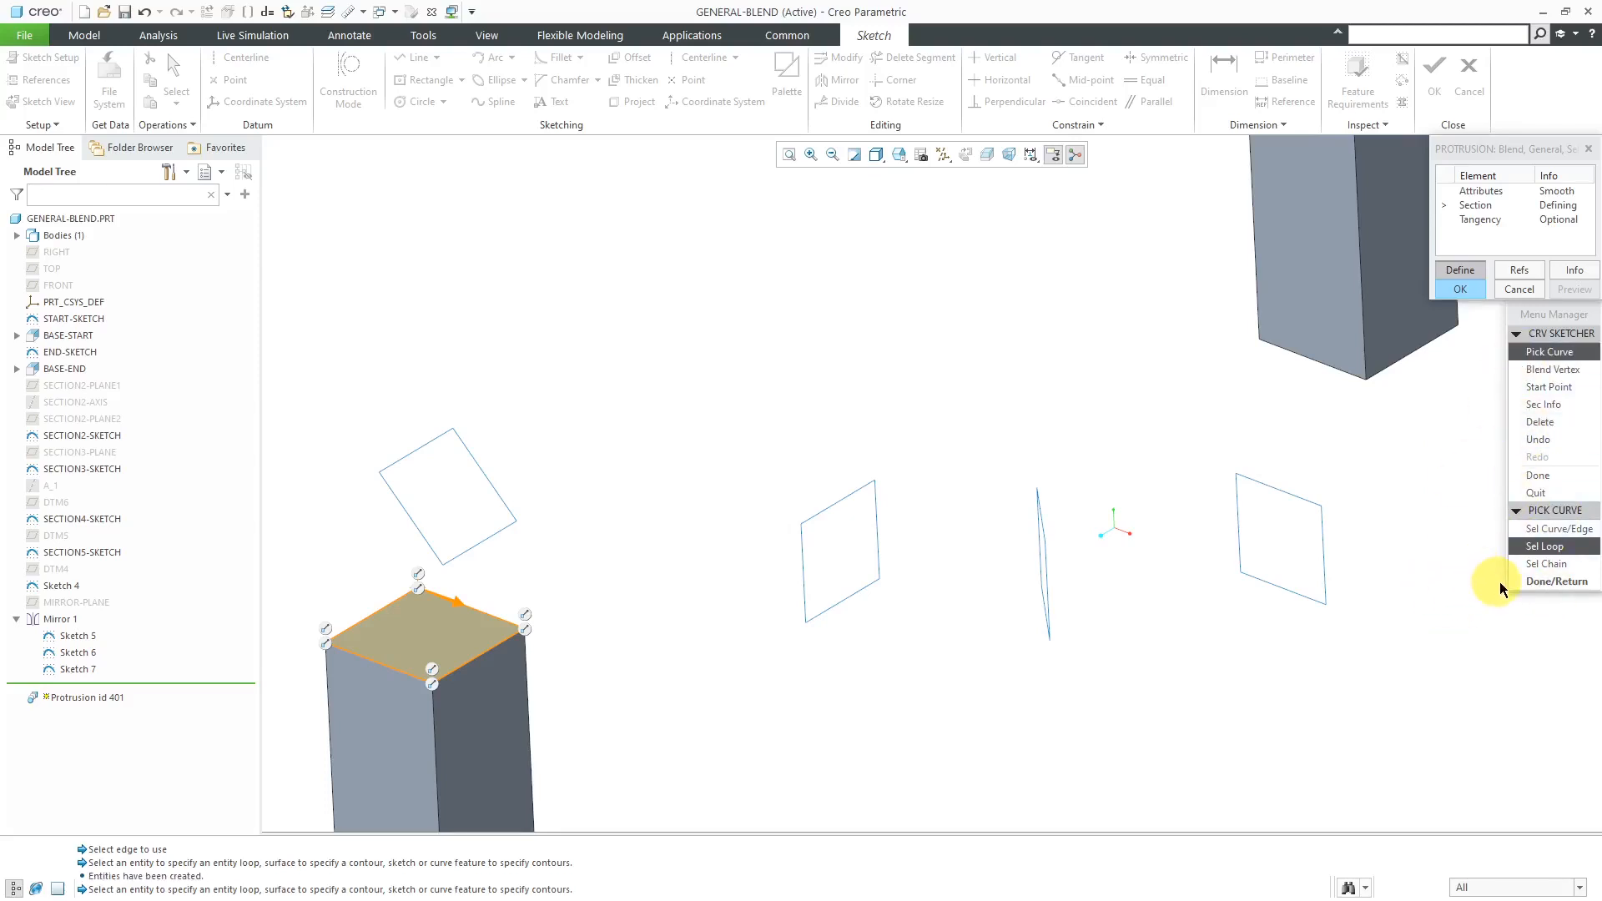
left_click(1557, 584)
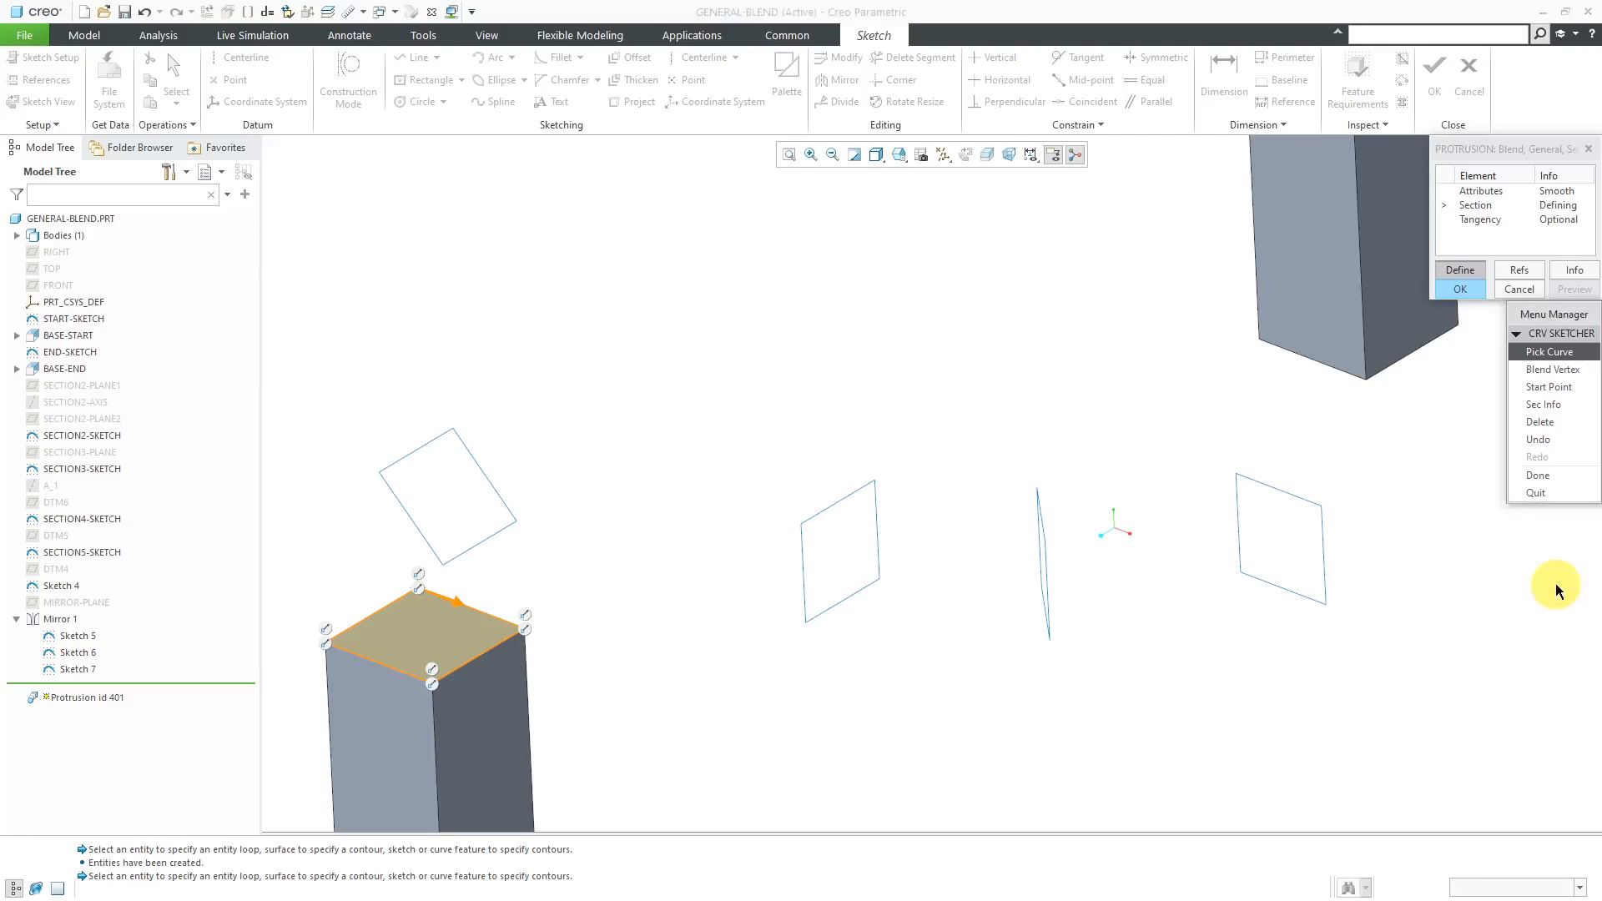
left_click(1544, 477)
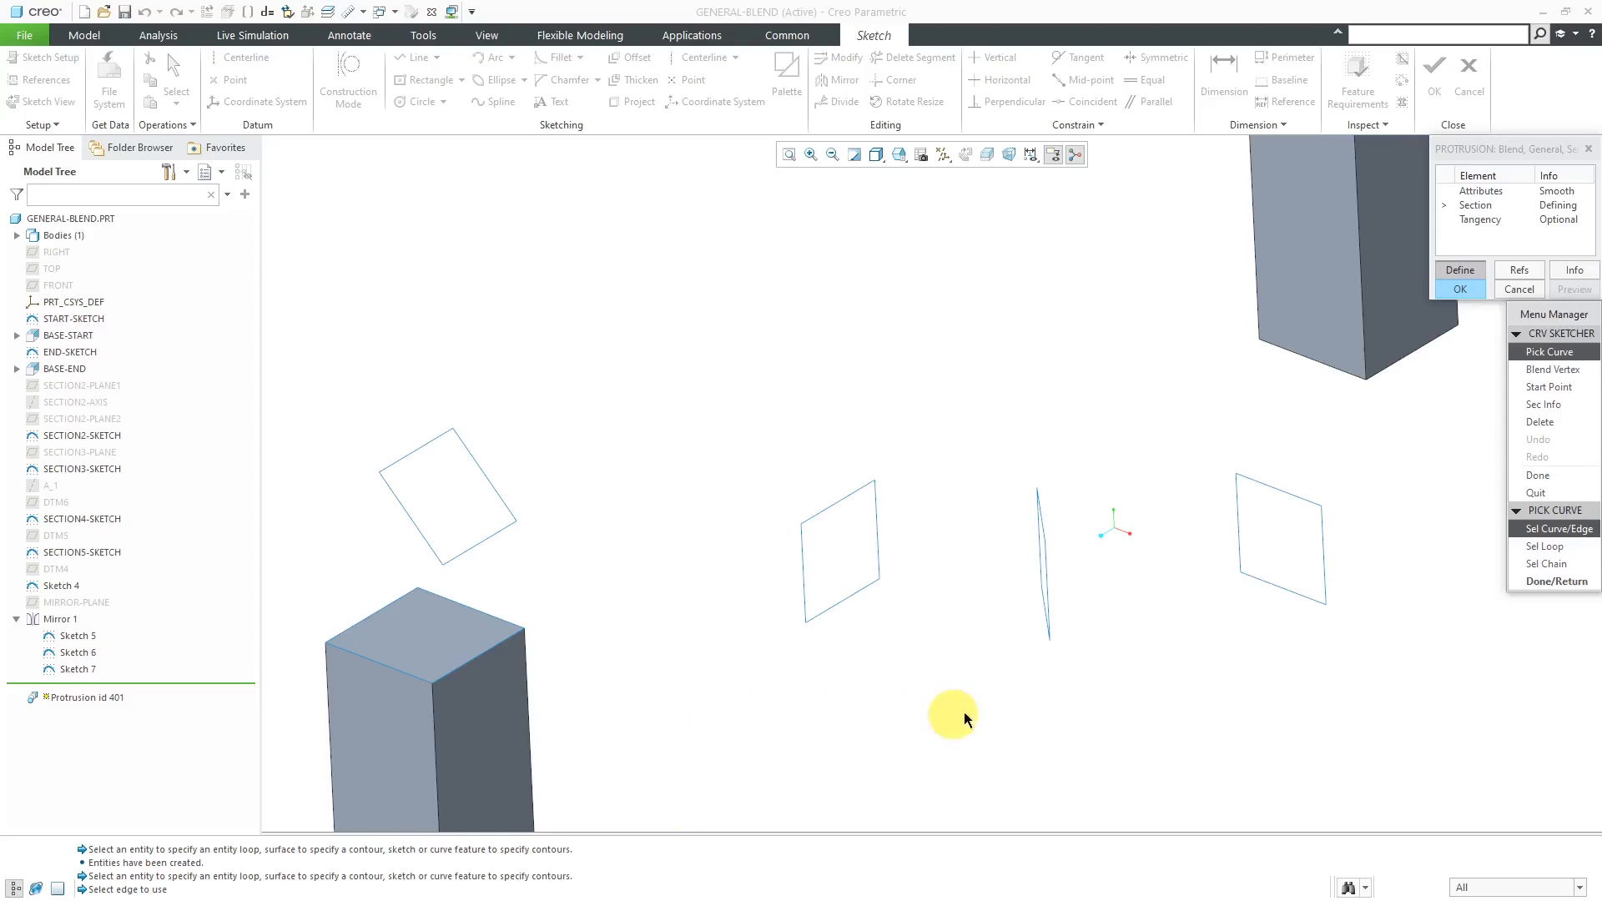
- Define the second blend section as the tilted square loop floating above the nearer block, and continue to another section
left_click(1545, 547)
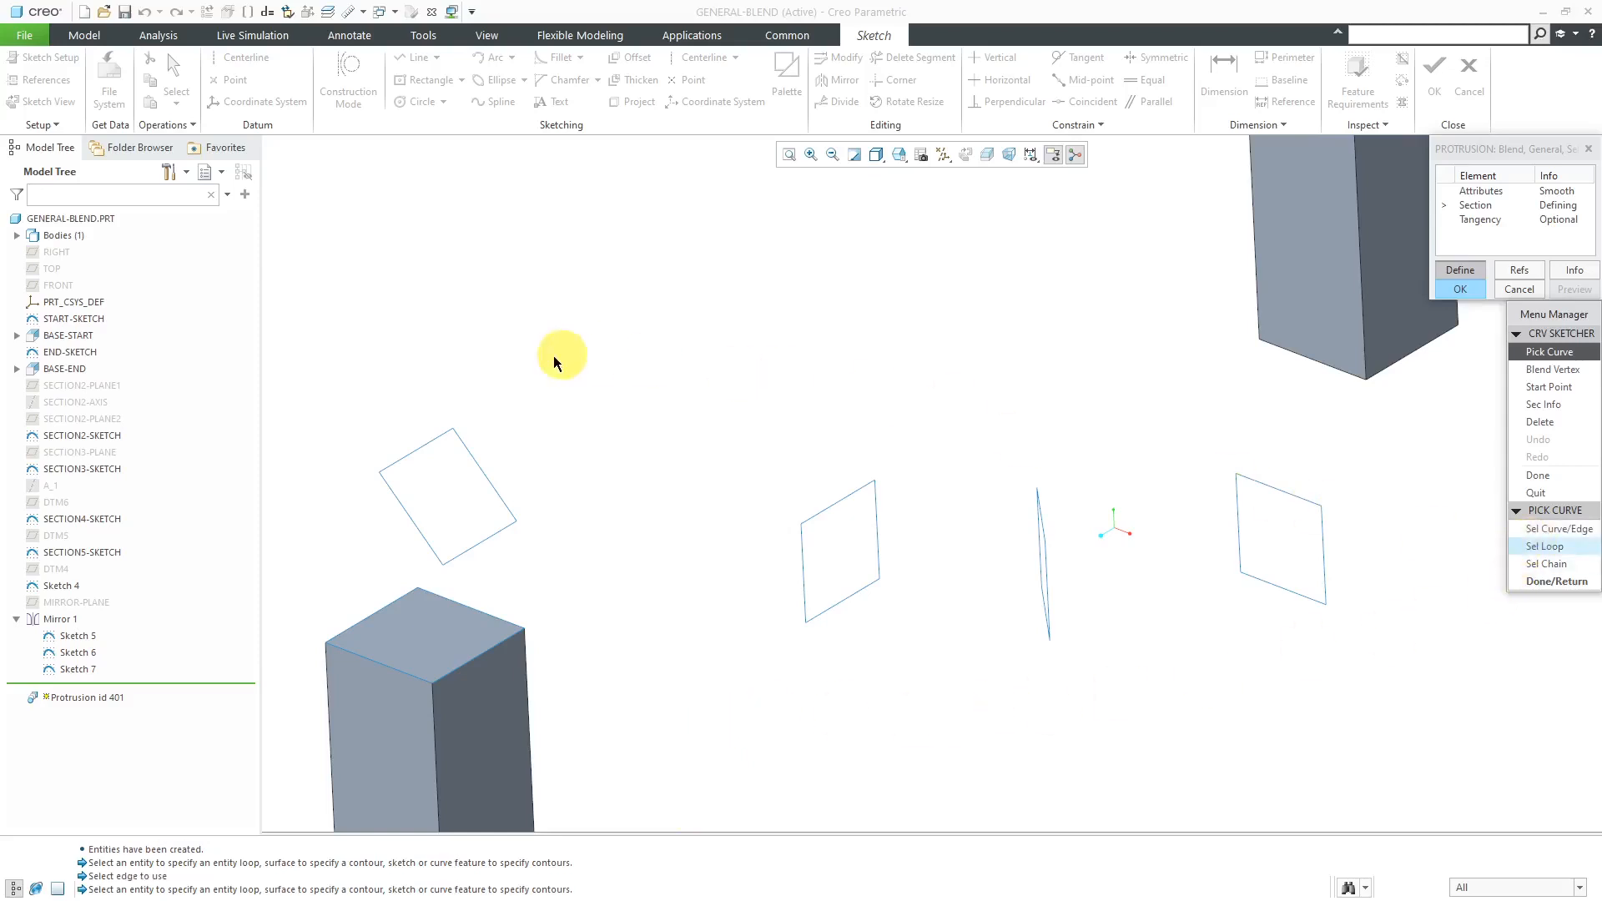
left_click(426, 444)
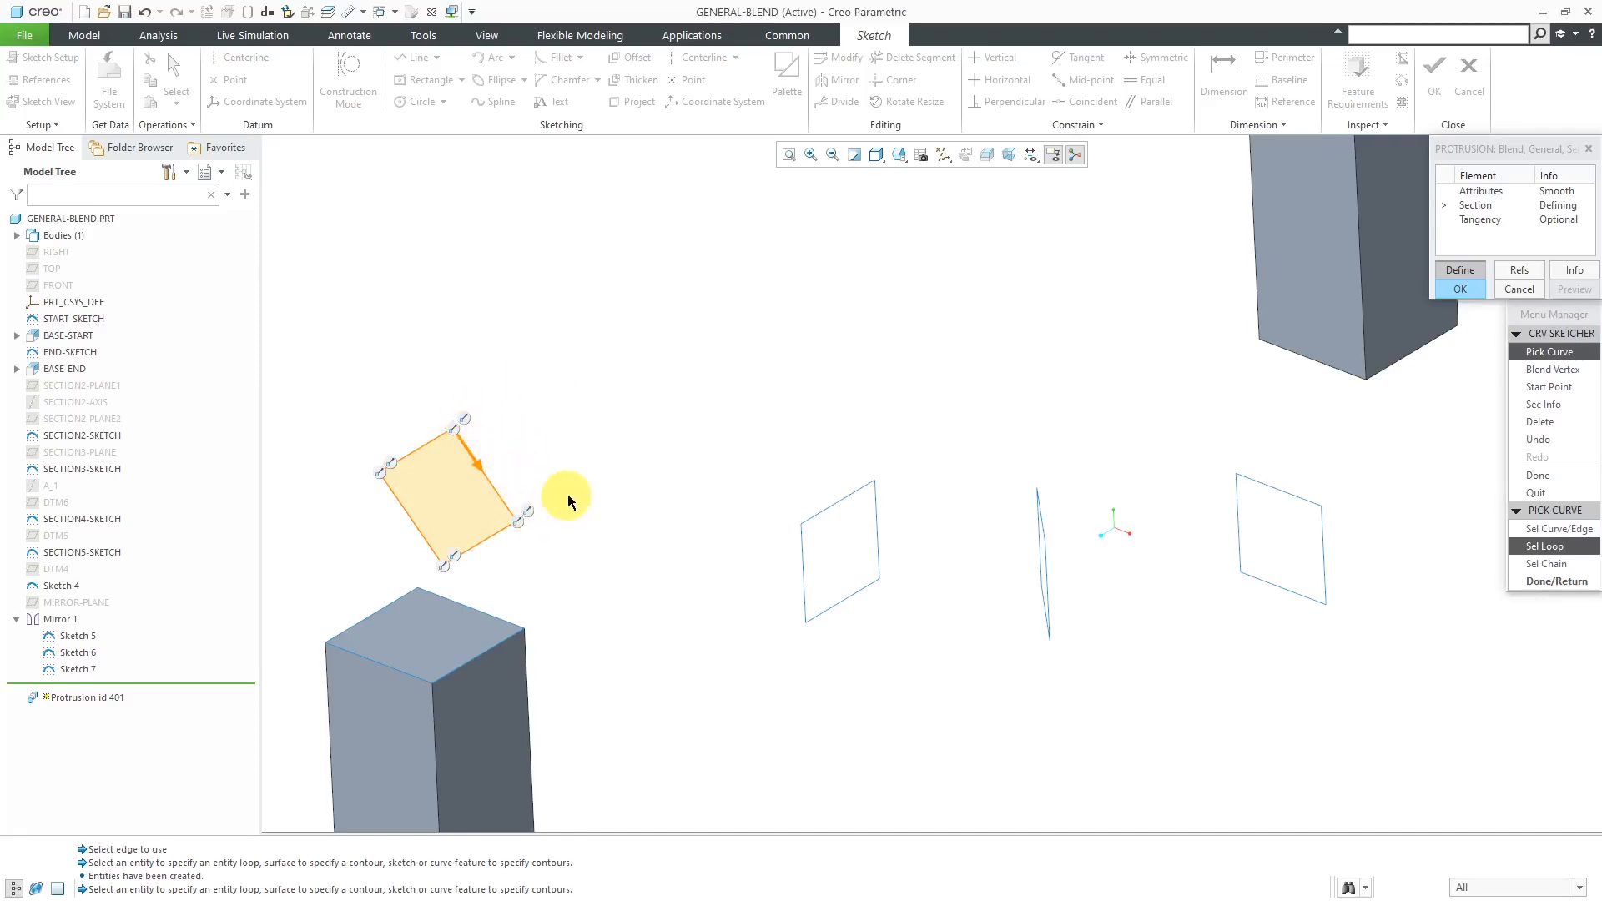
left_click(1565, 584)
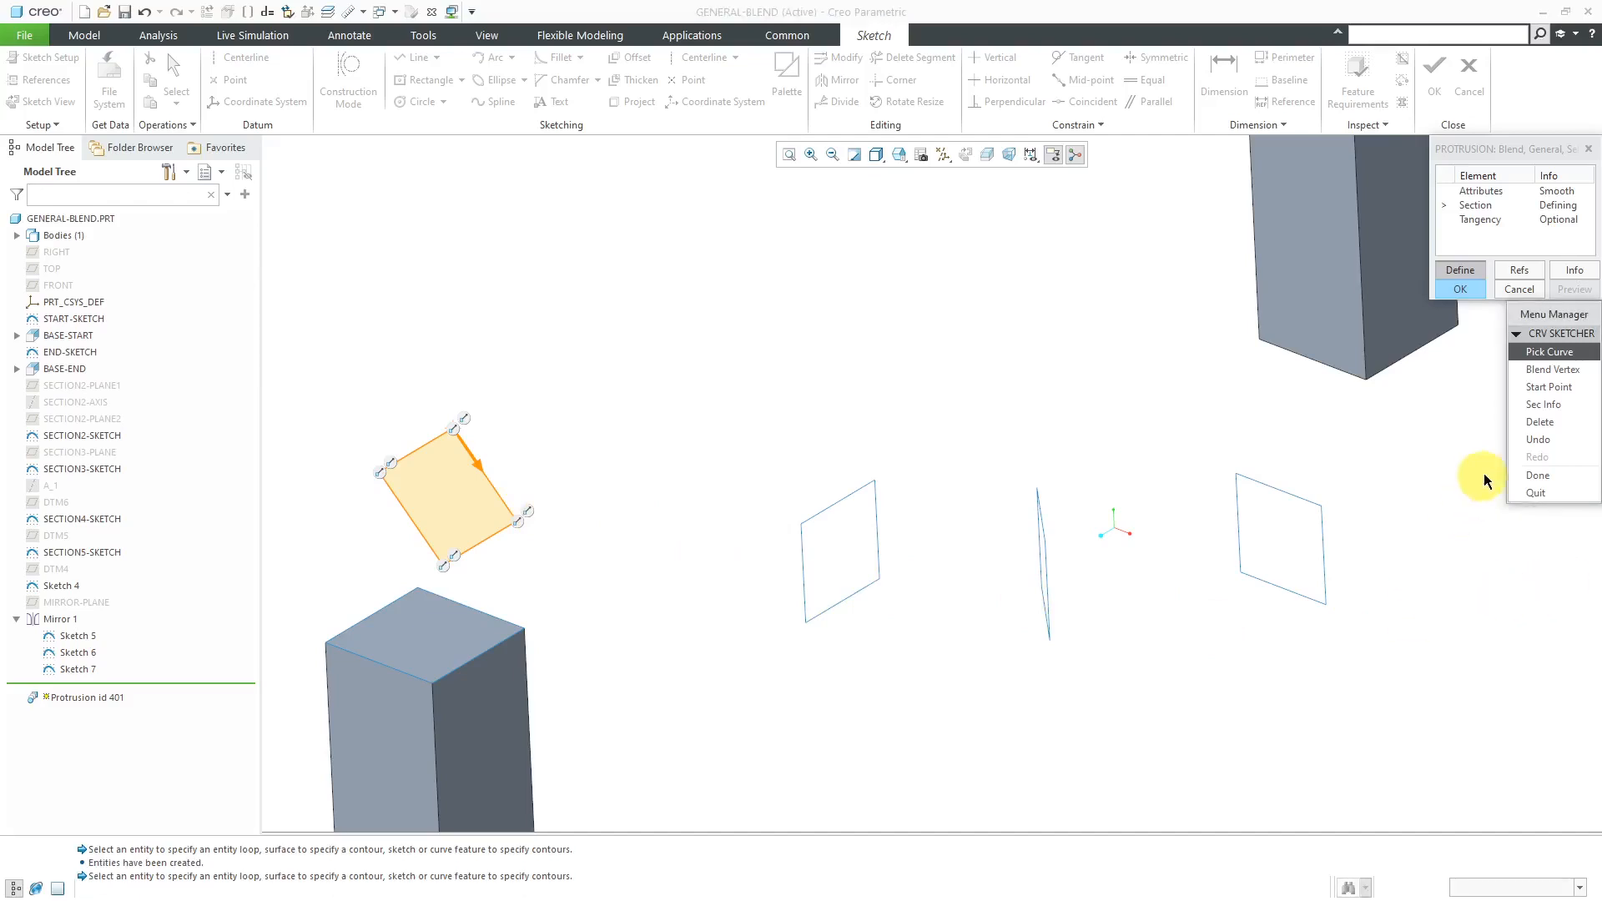
left_click(1539, 482)
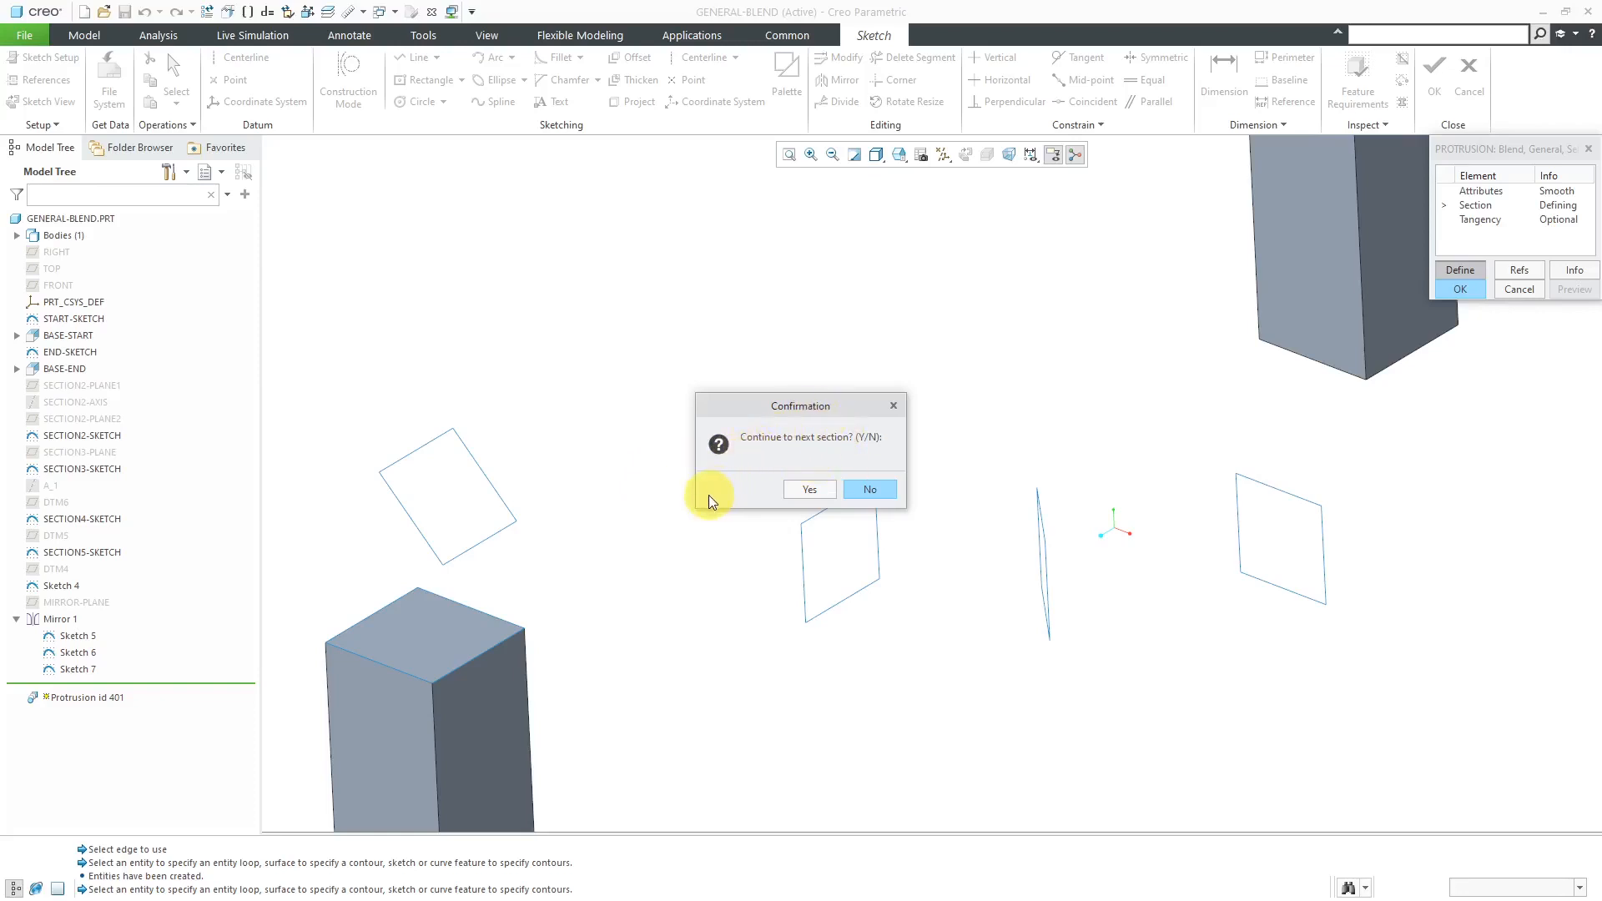
left_click(808, 489)
- Define the third section as the square loop just before the narrow middle square, moving its start point to the upper-right corner
left_click(1554, 547)
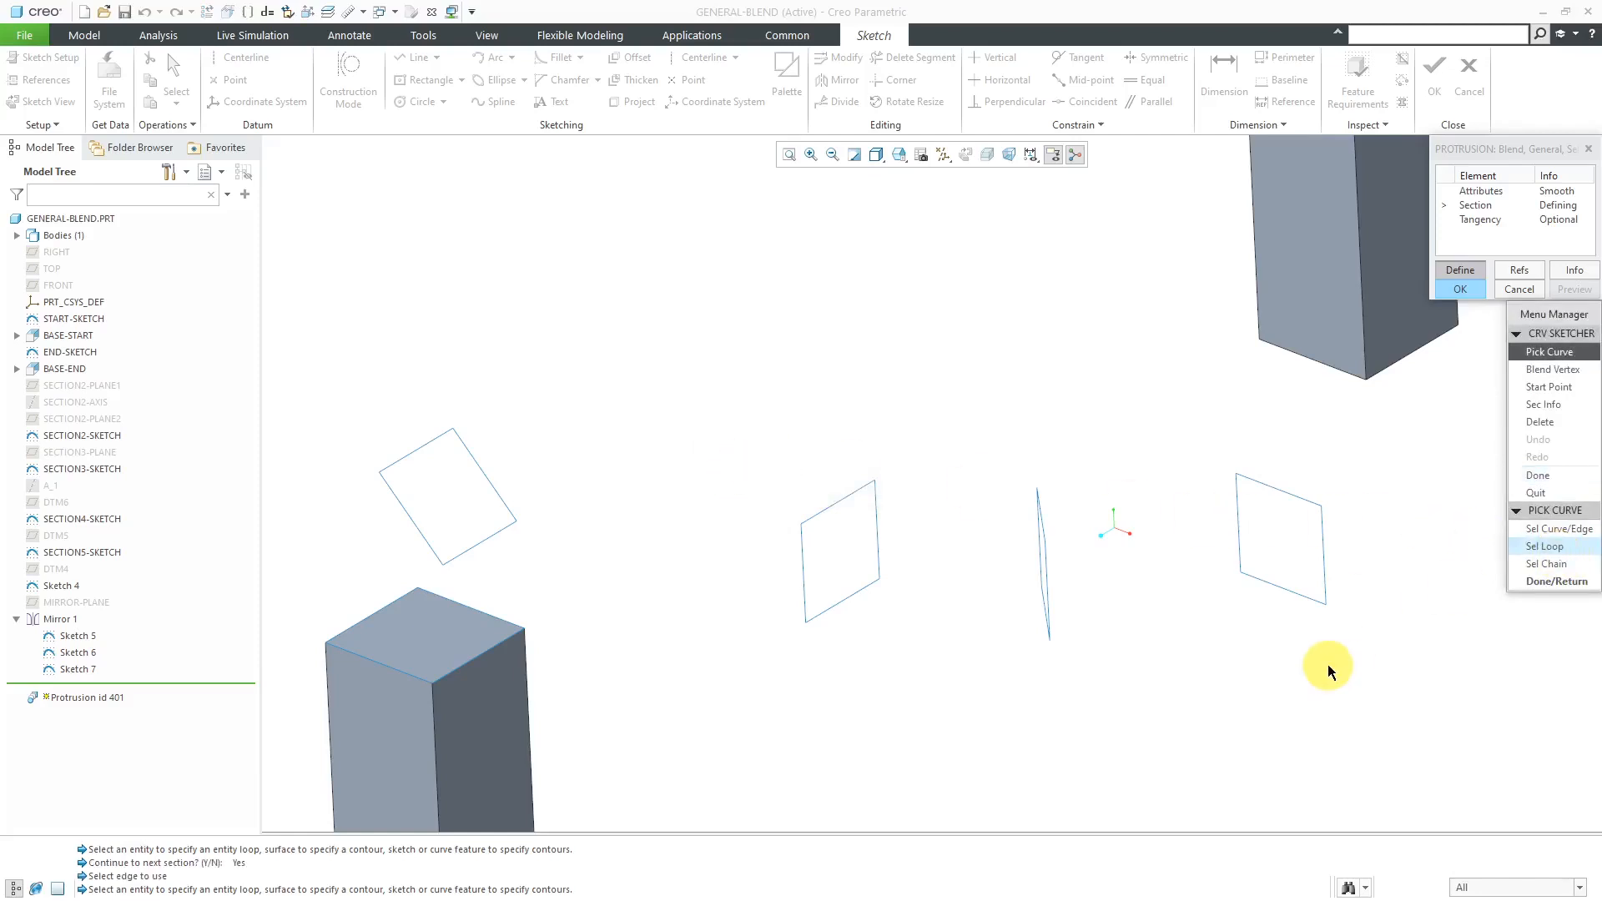
left_click(843, 500)
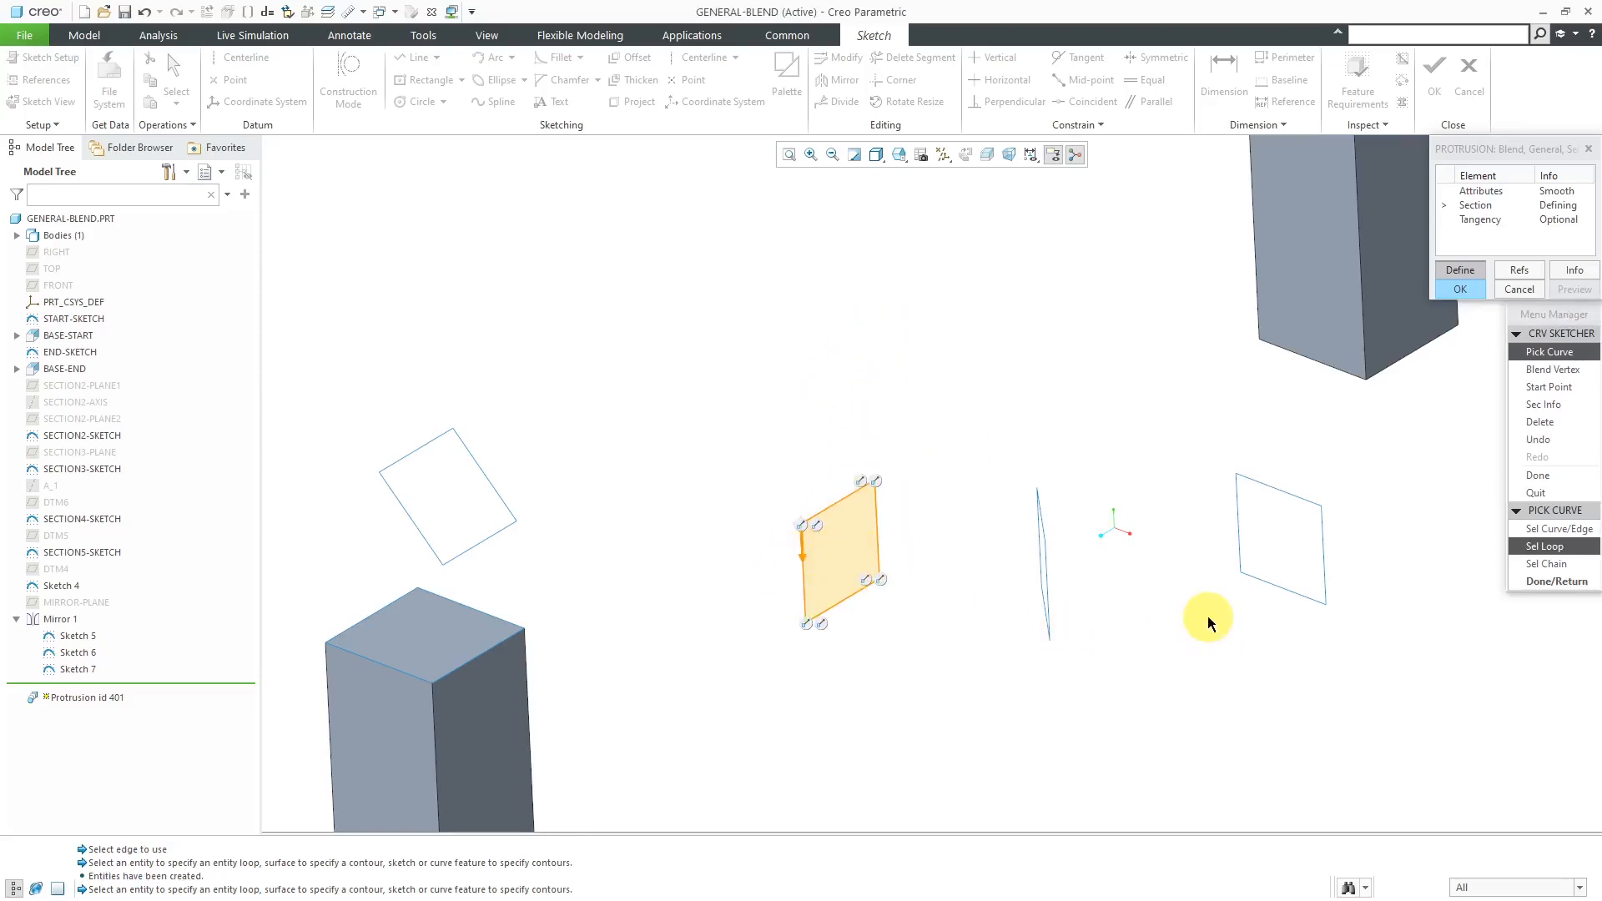
left_click(1549, 387)
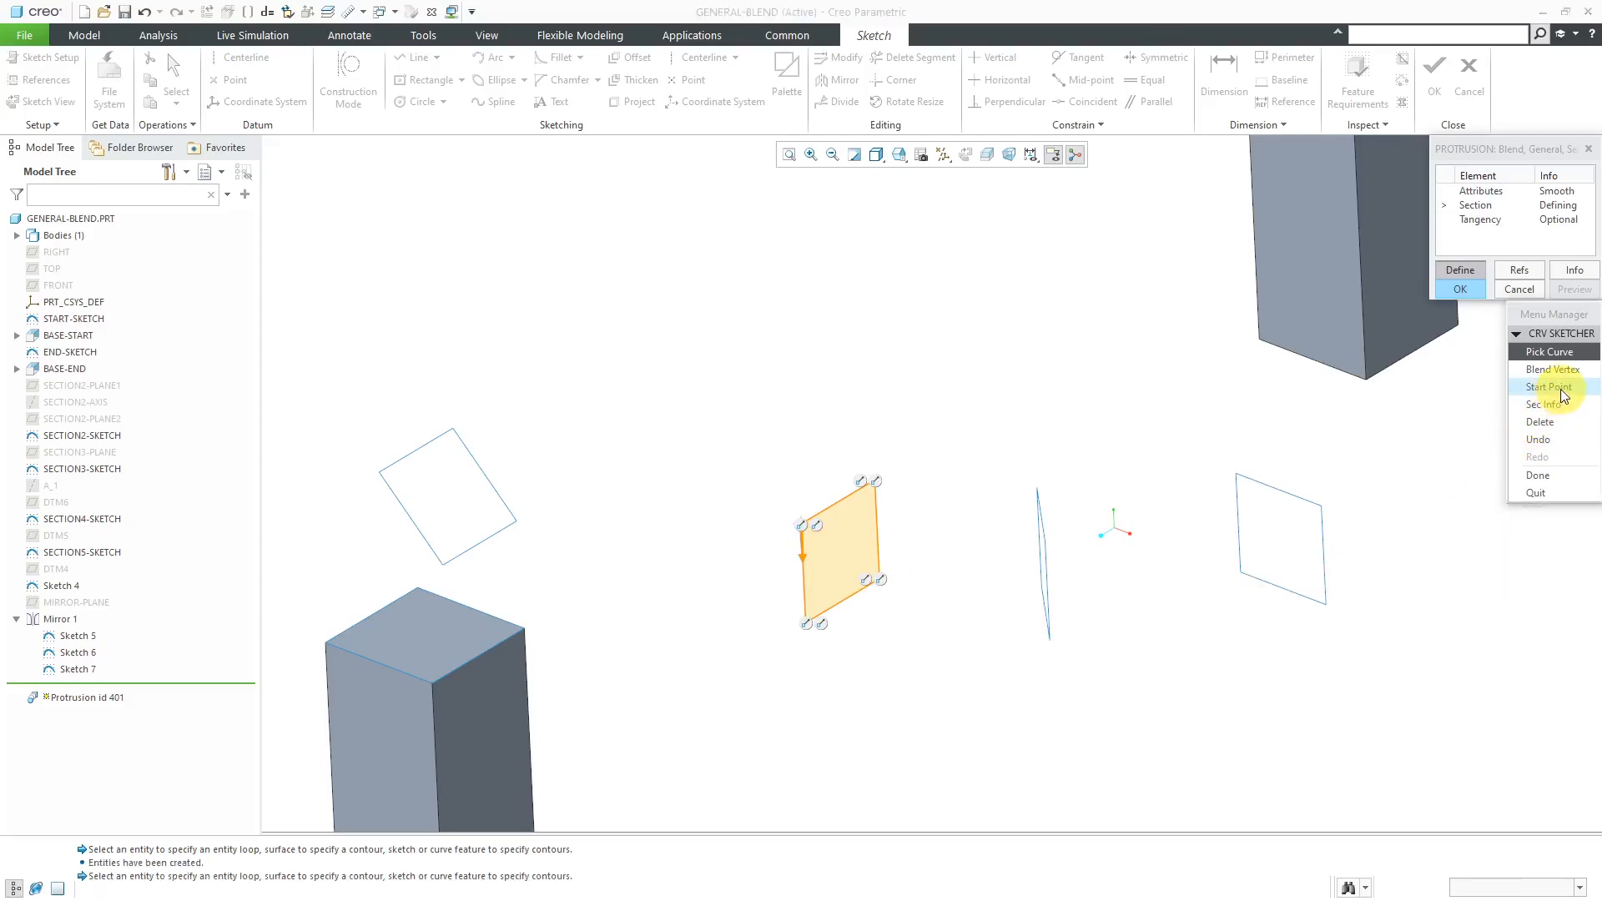
left_click(876, 486)
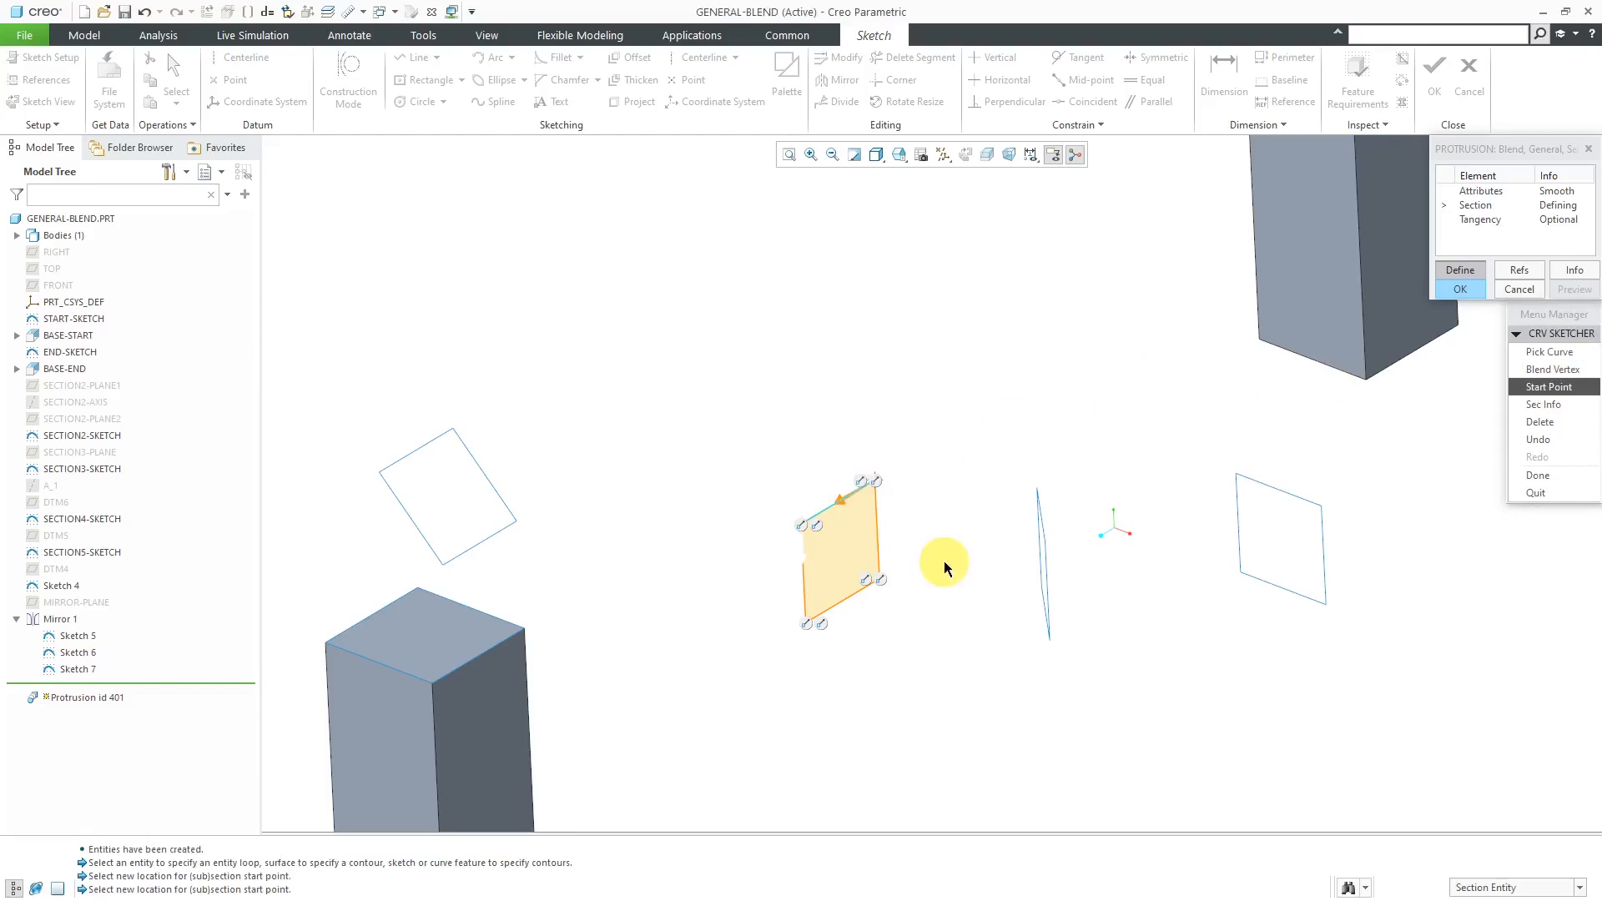
scroll(885, 538, "up", 2)
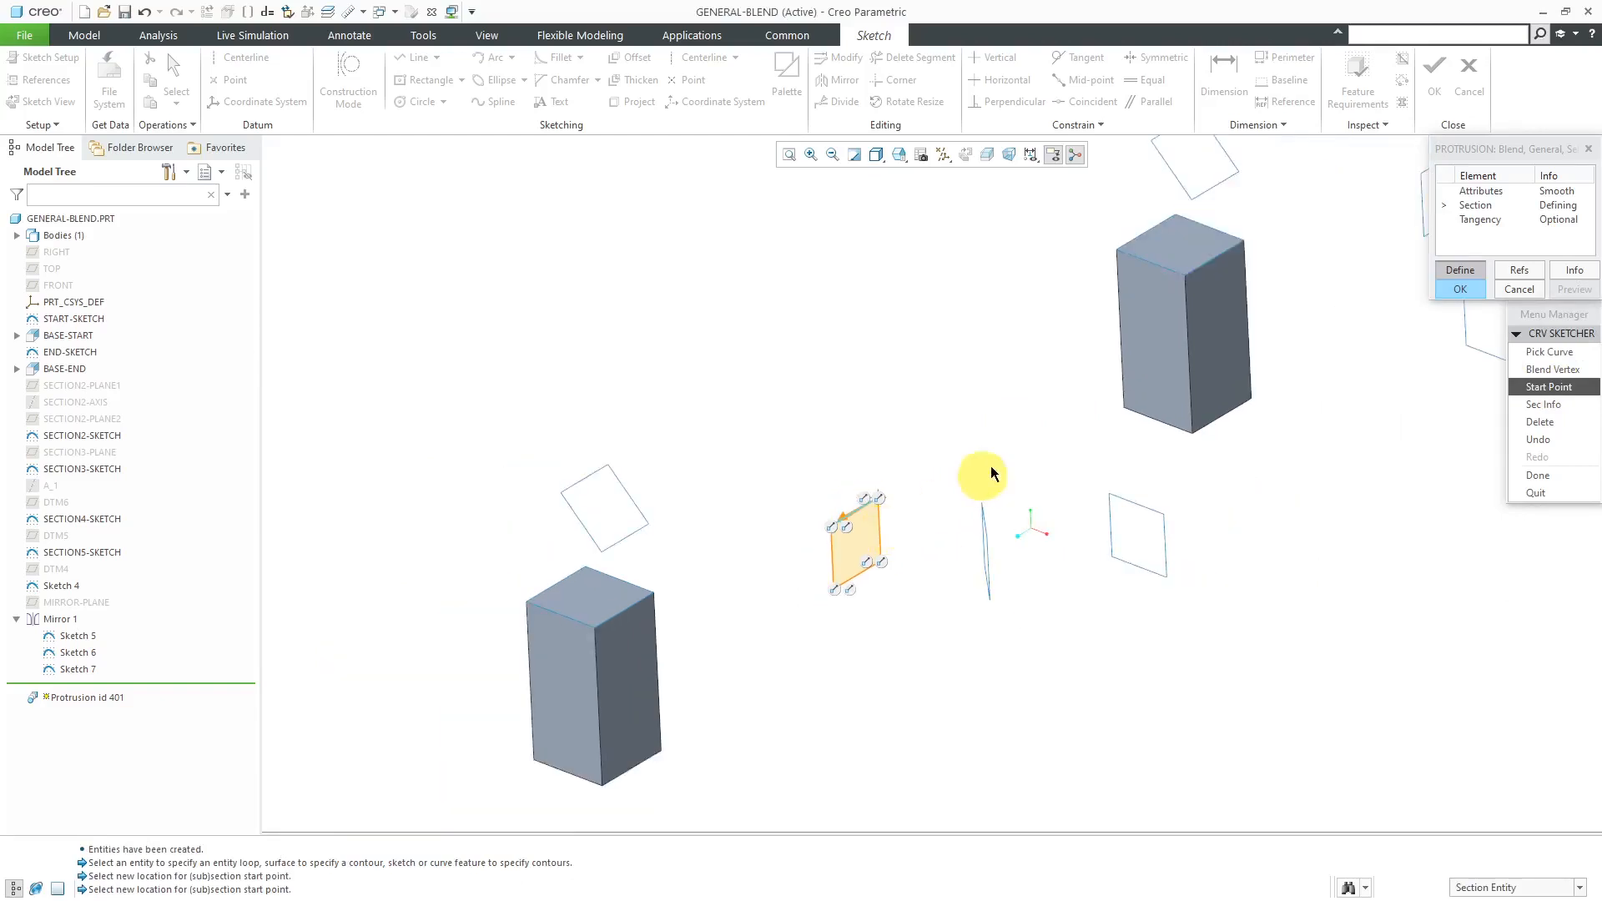
scroll(923, 529, "up", 2)
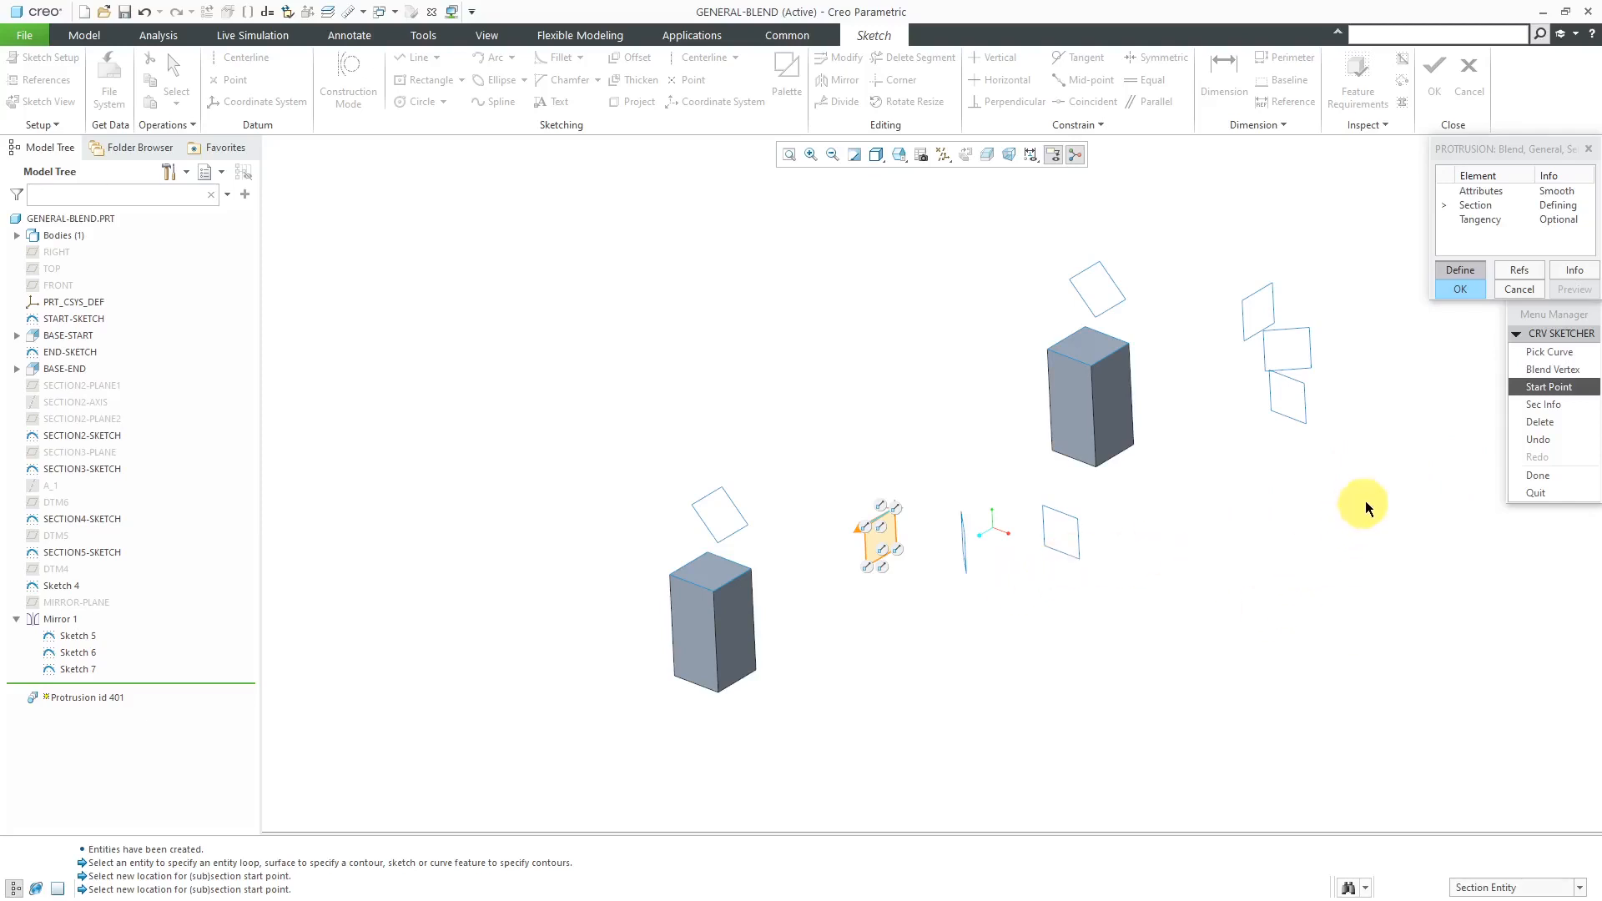
left_click(1539, 477)
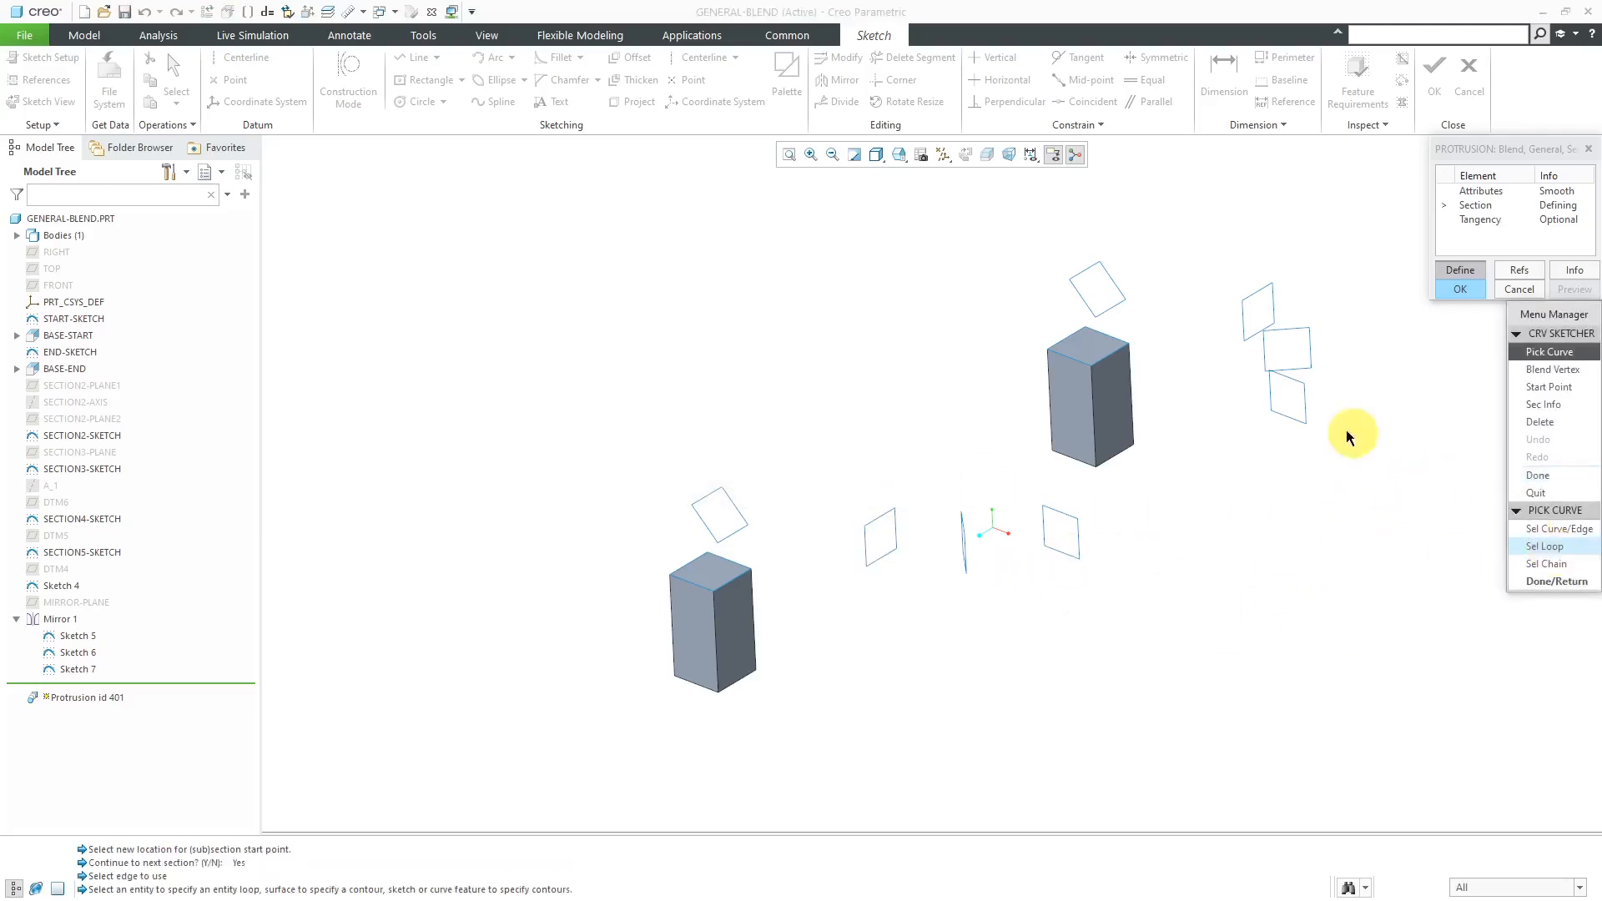
- Define the fourth section as the square past the middle one and the last as the lowest square beside the farther block, ending section selection
left_click(1572, 582)
left_click(823, 484)
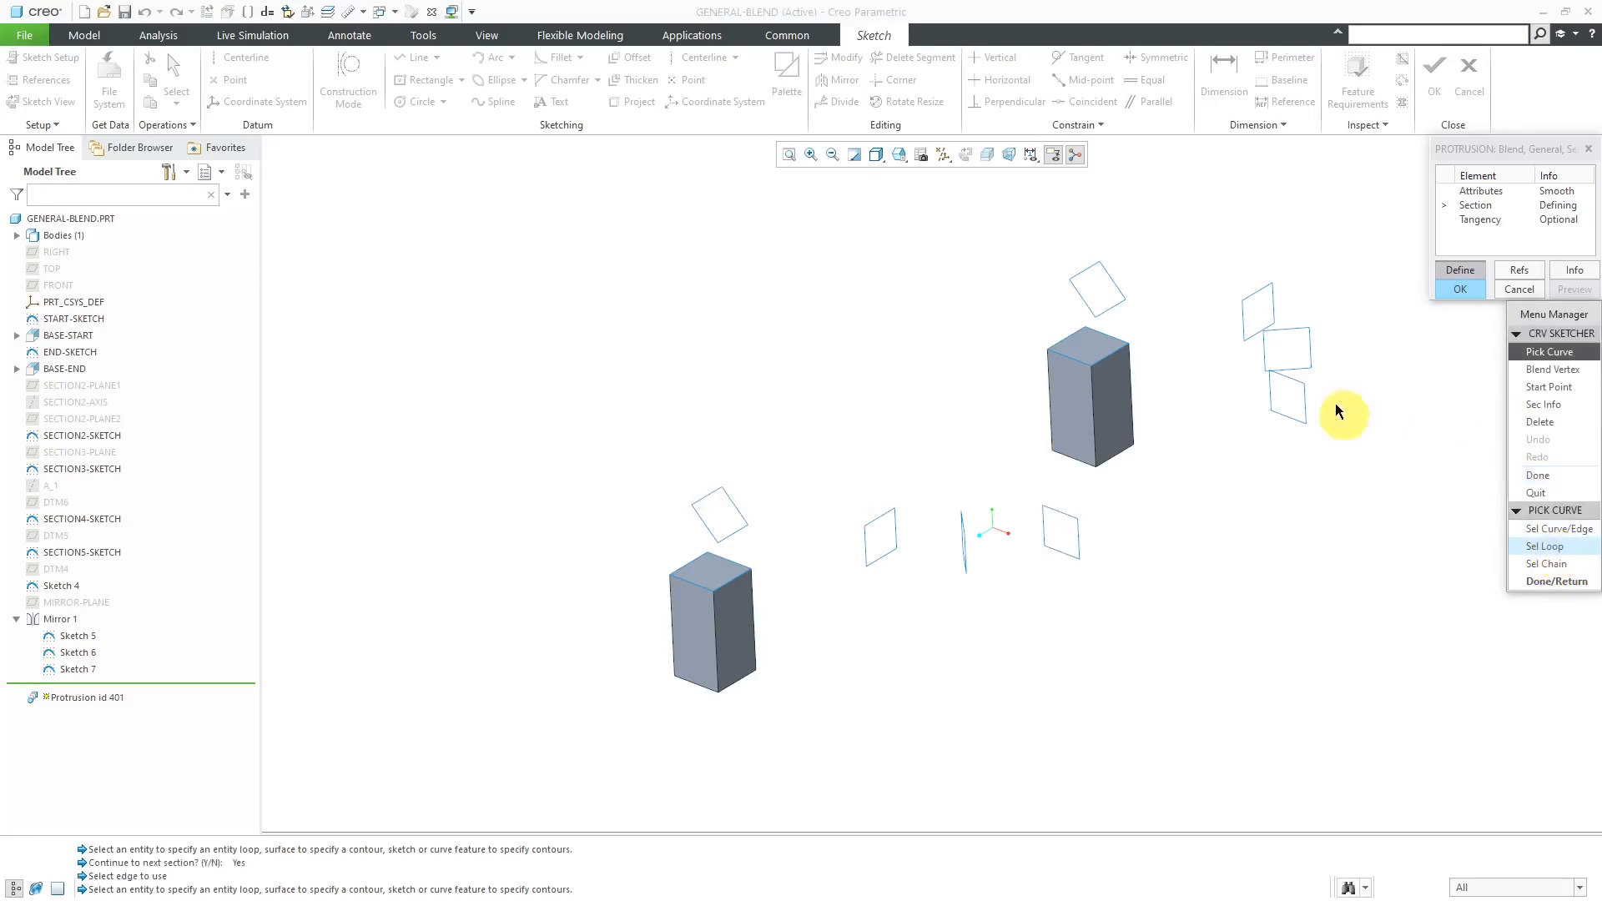
left_click(1560, 582)
left_click(1551, 479)
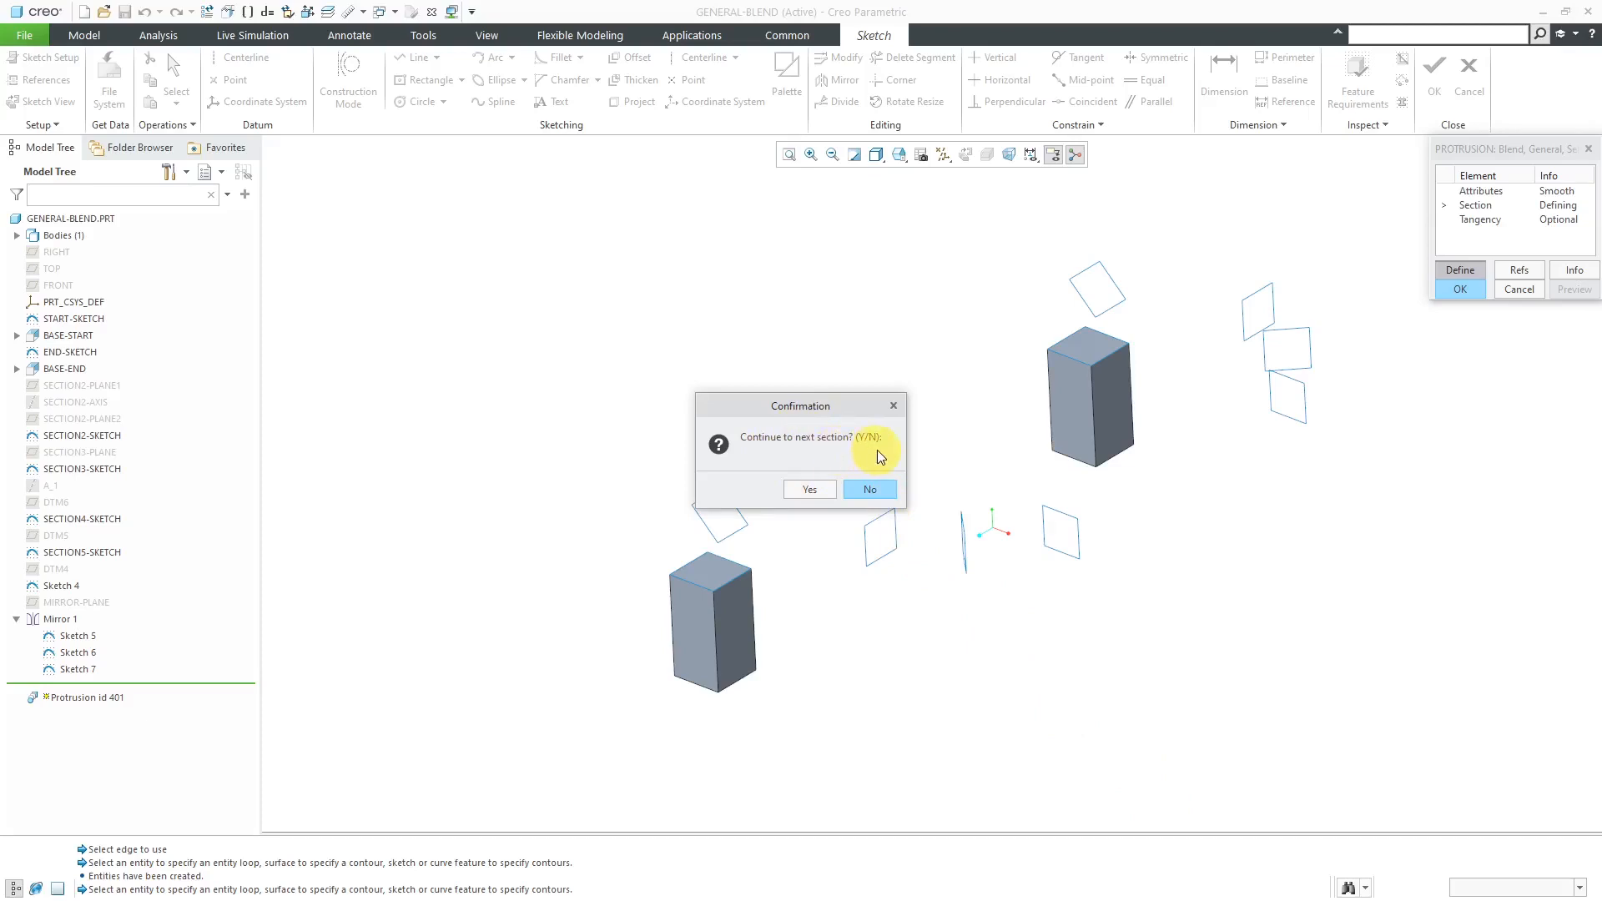
left_click(876, 492)
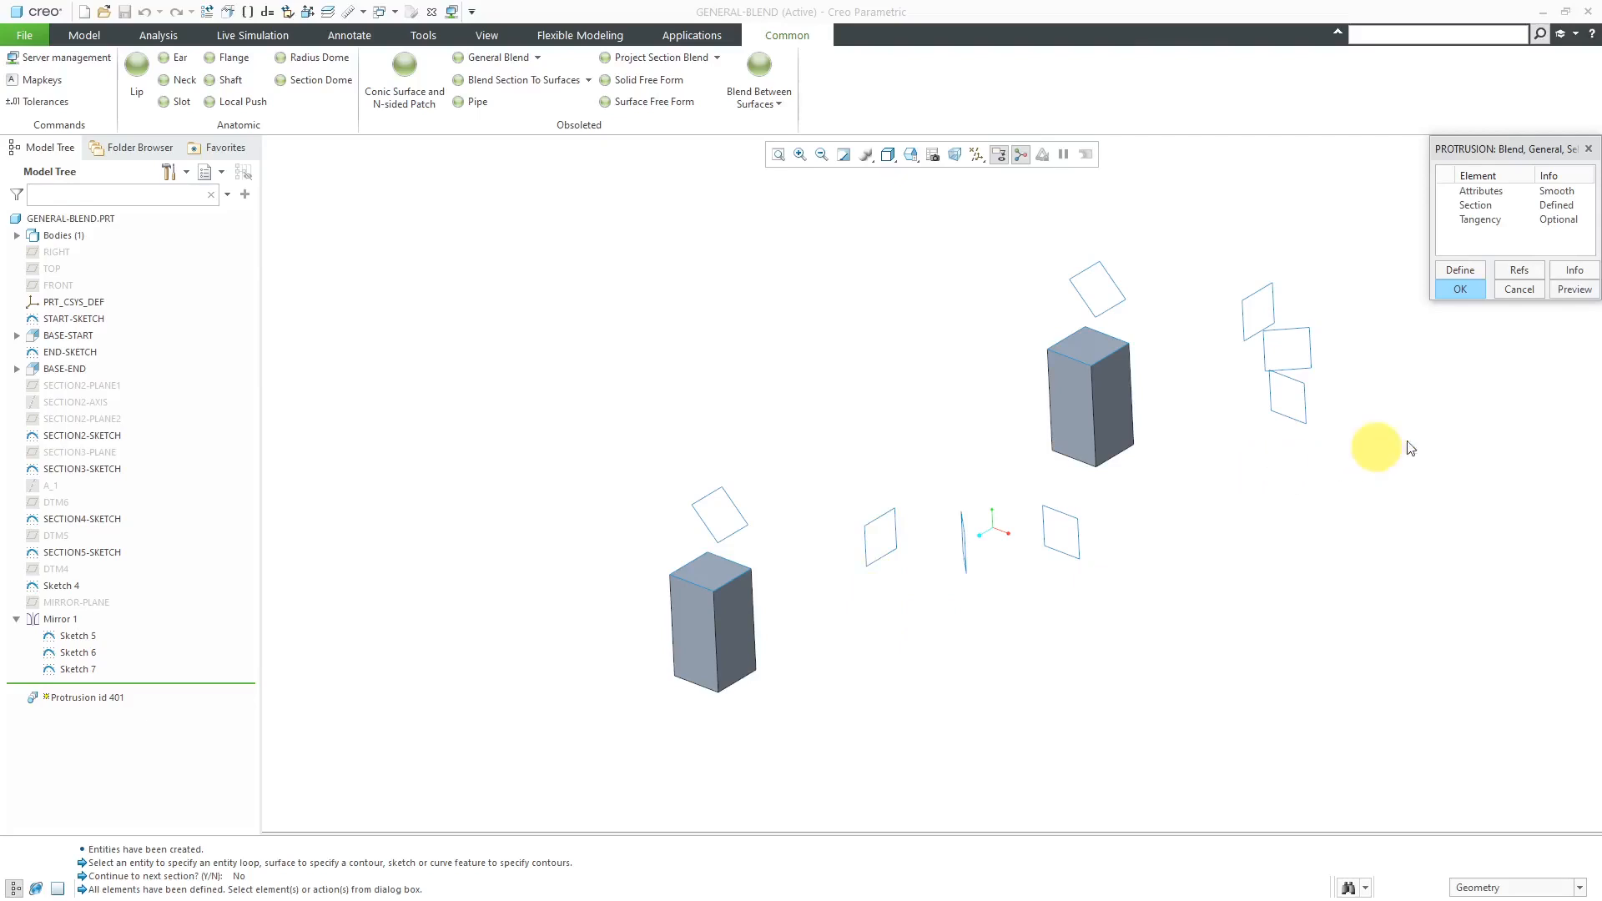
- Preview the blend protrusion, inspect its shape from several angles, and create the feature
left_click(1581, 294)
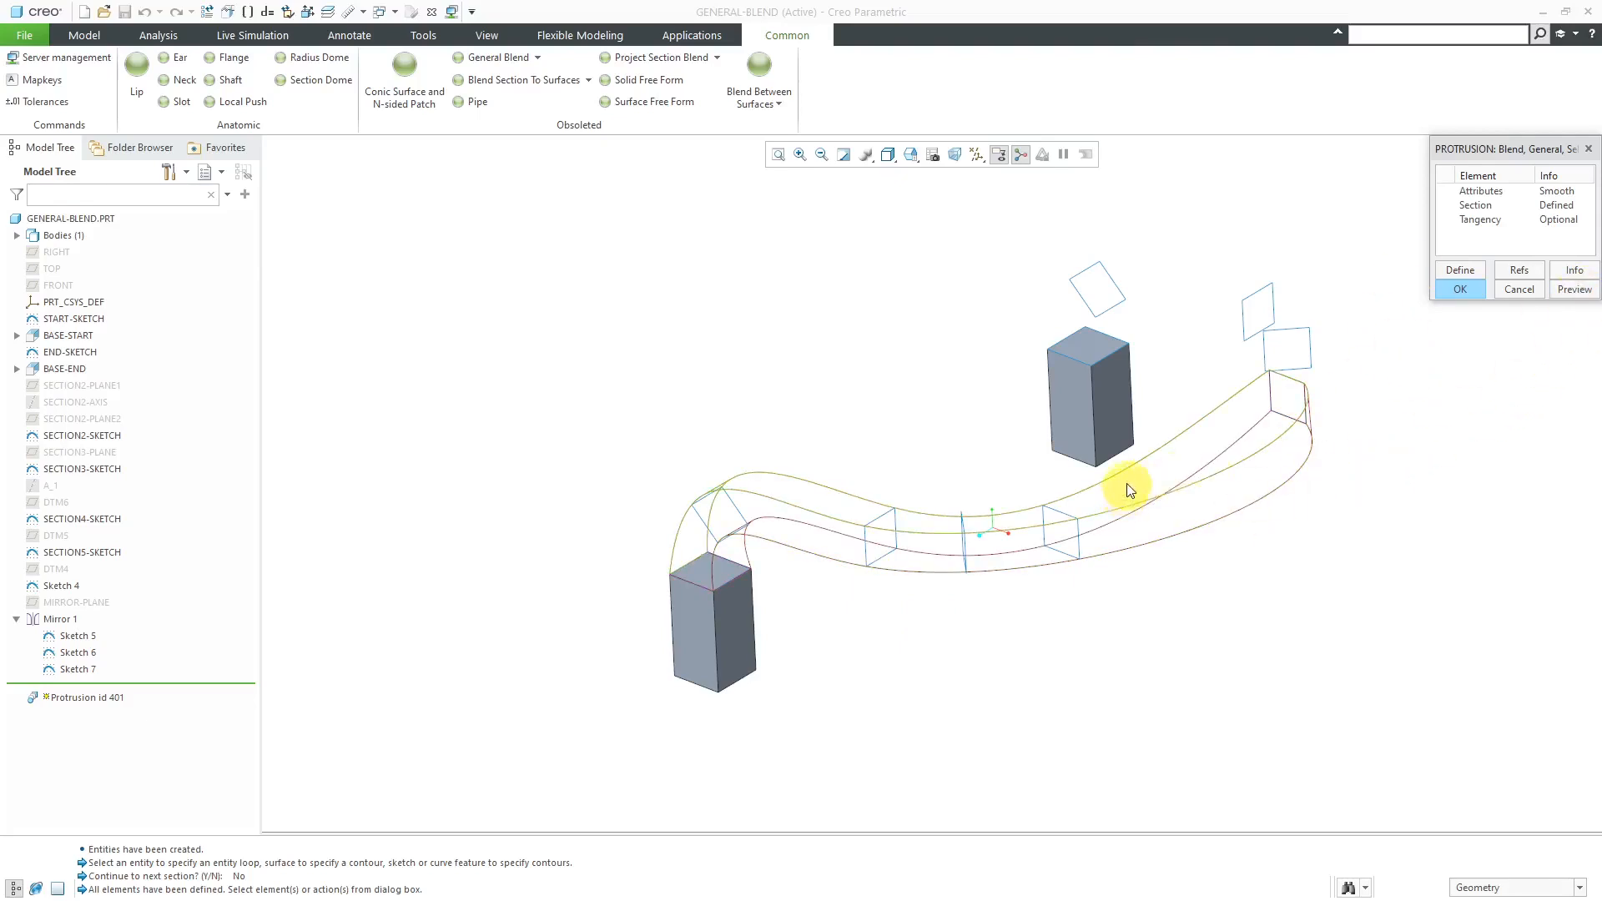
mouse_move(1126, 483)
middle_mouse_down()
mouse_move(1224, 472)
mouse_move(1152, 504)
mouse_move(1084, 465)
mouse_move(1052, 540)
mouse_move(1076, 551)
mouse_move(1113, 520)
mouse_move(1113, 547)
mouse_move(1094, 533)
mouse_move(1109, 522)
mouse_move(923, 665)
middle_mouse_up()
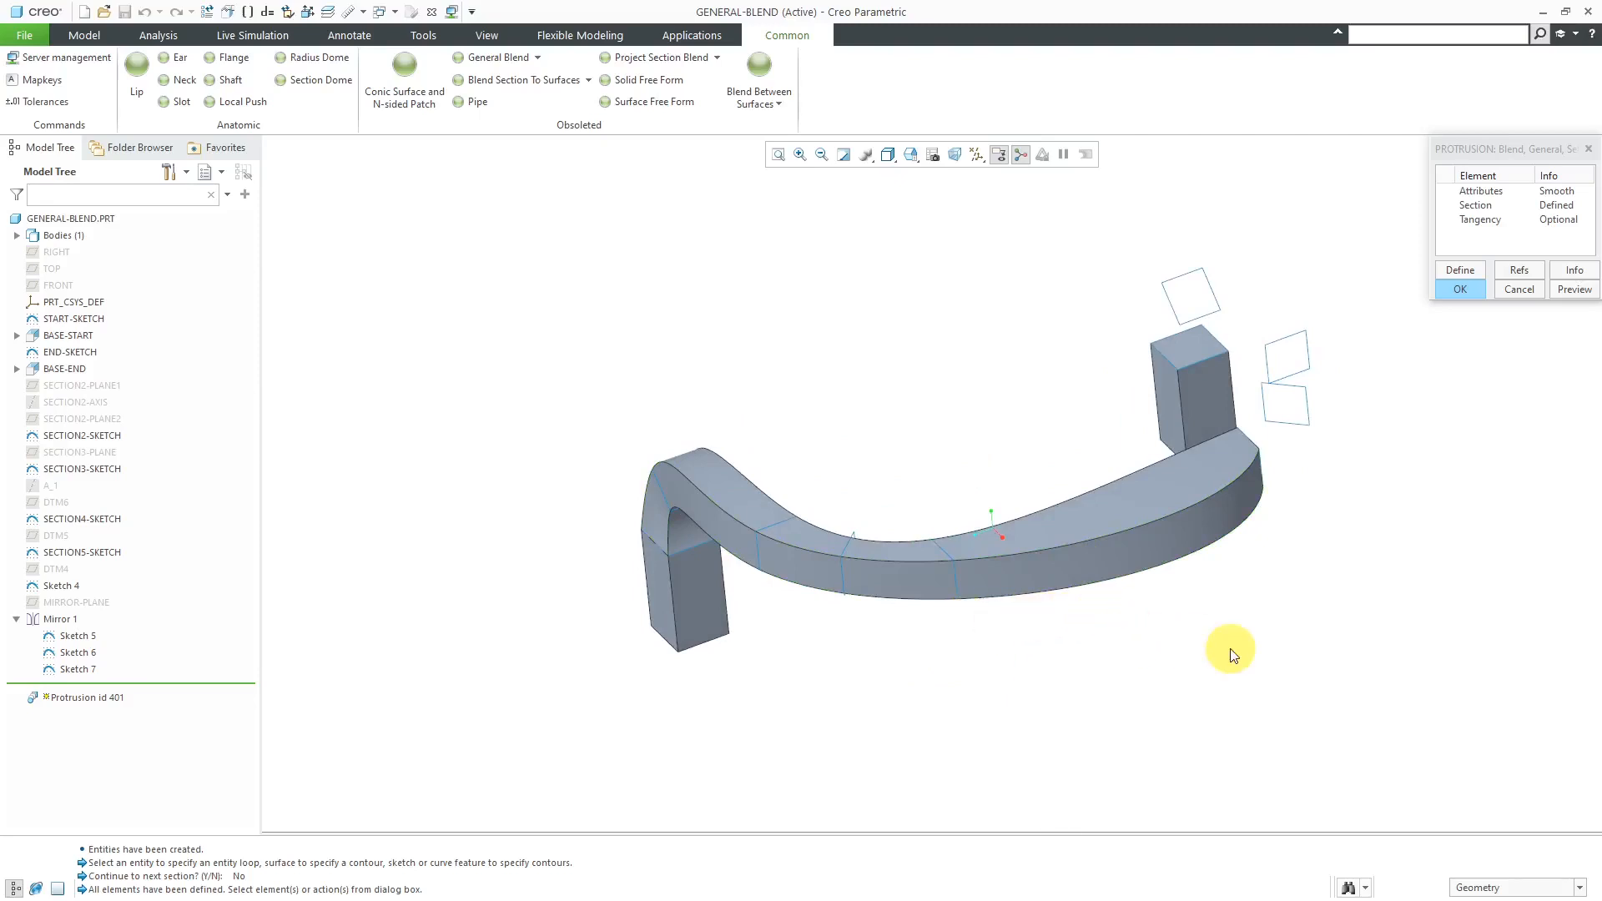
mouse_move(1180, 616)
middle_mouse_down()
mouse_move(1209, 608)
mouse_move(1189, 618)
mouse_move(1280, 679)
middle_mouse_up()
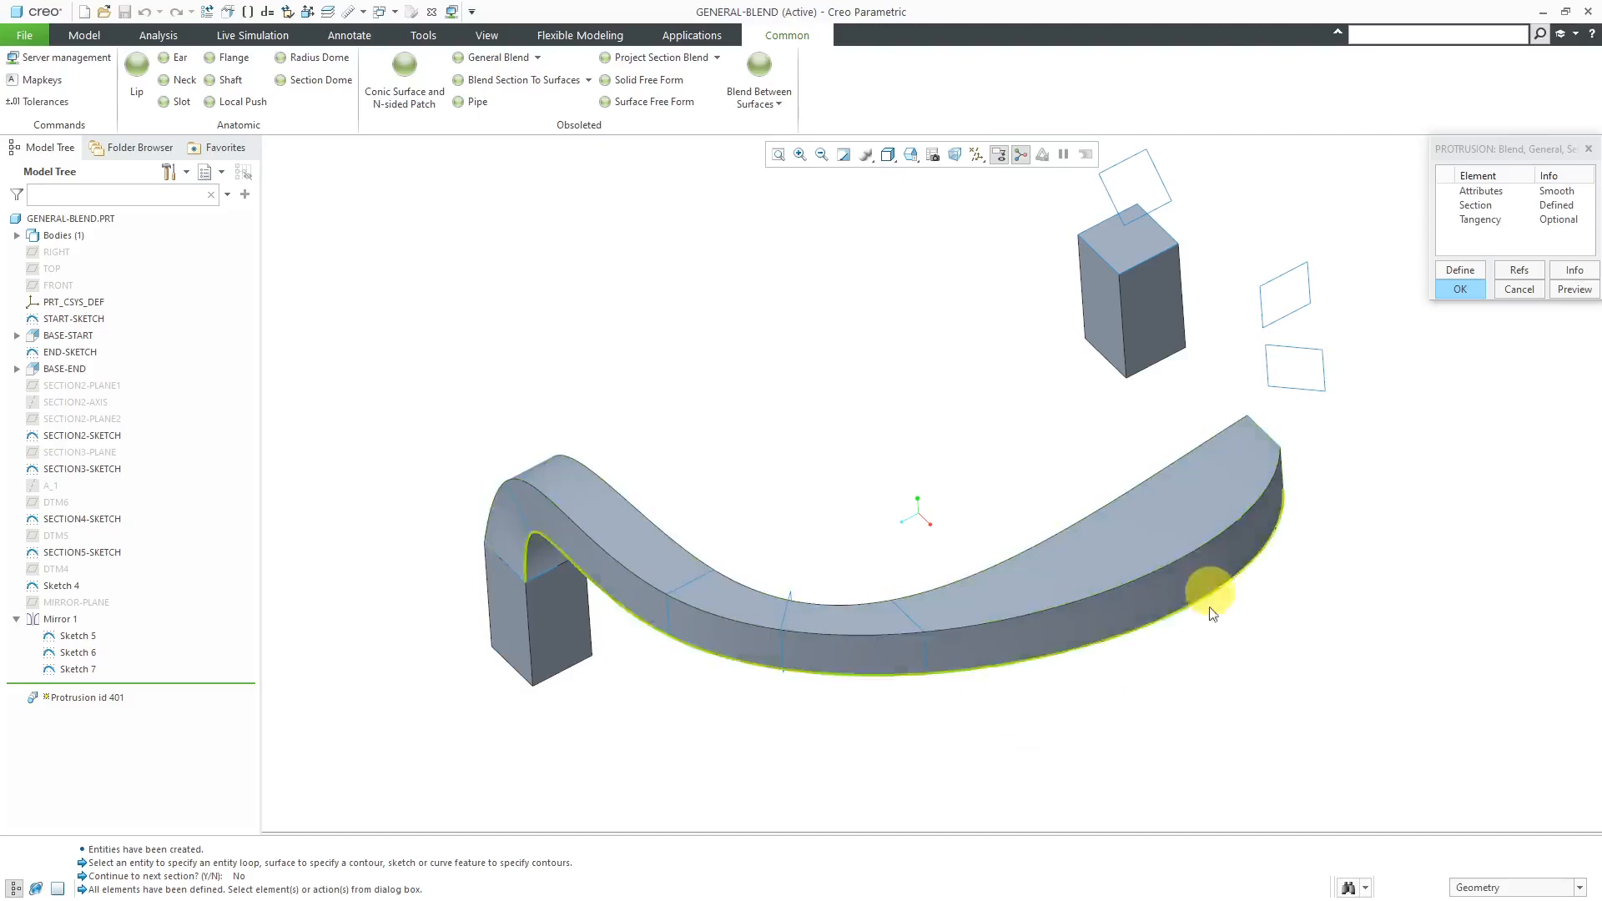
middle_click_drag(1165, 596, 1057, 526)
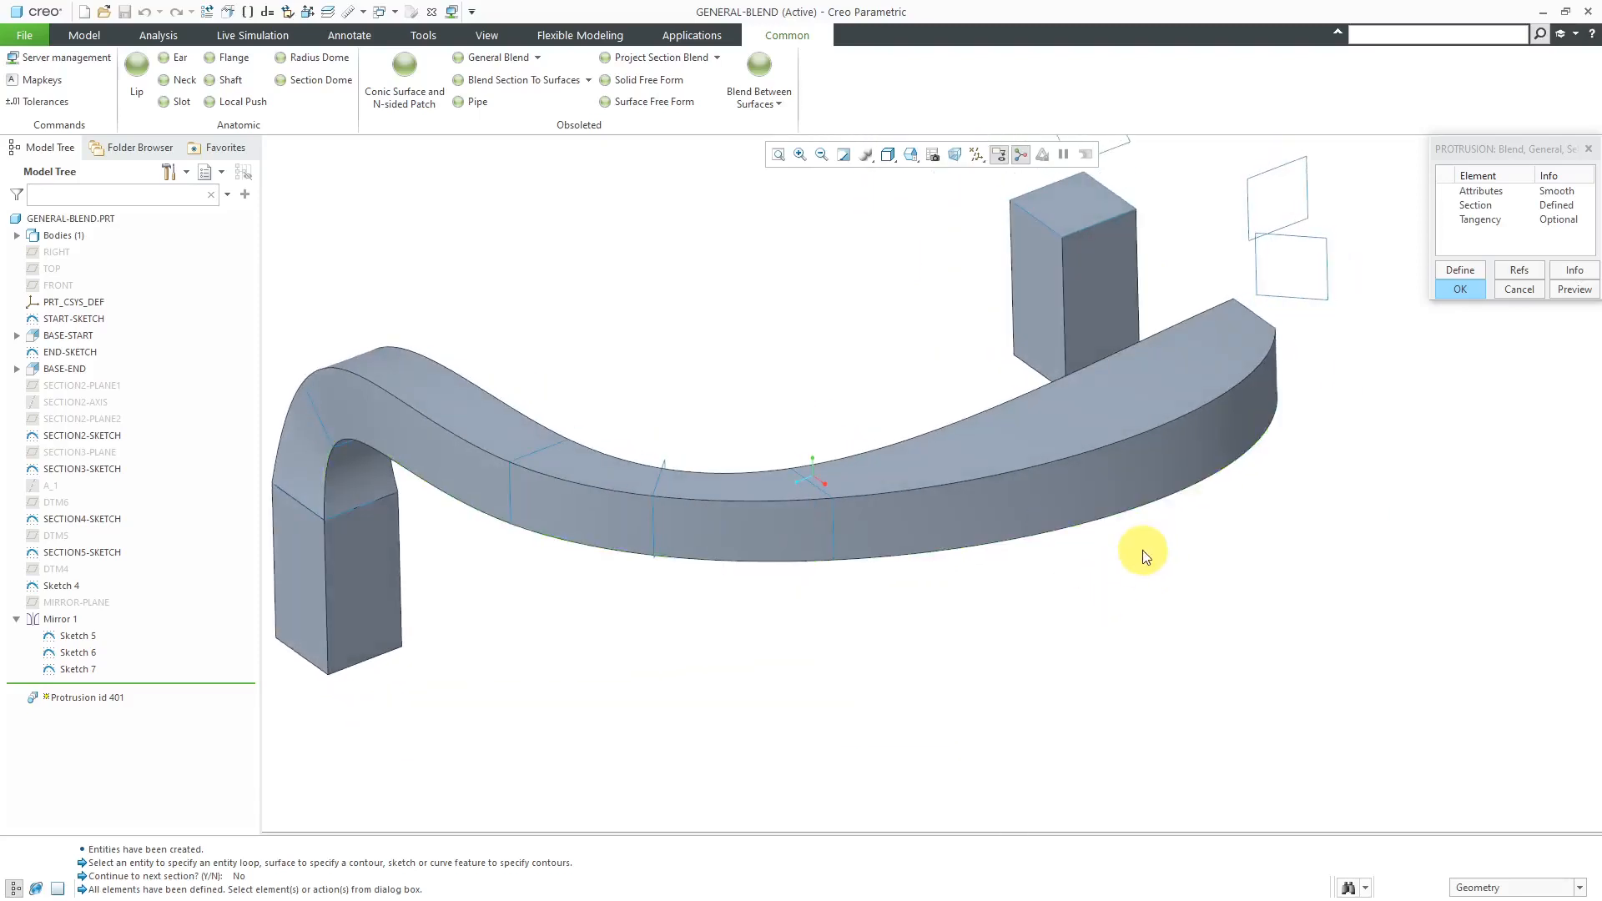
left_click(1461, 288)
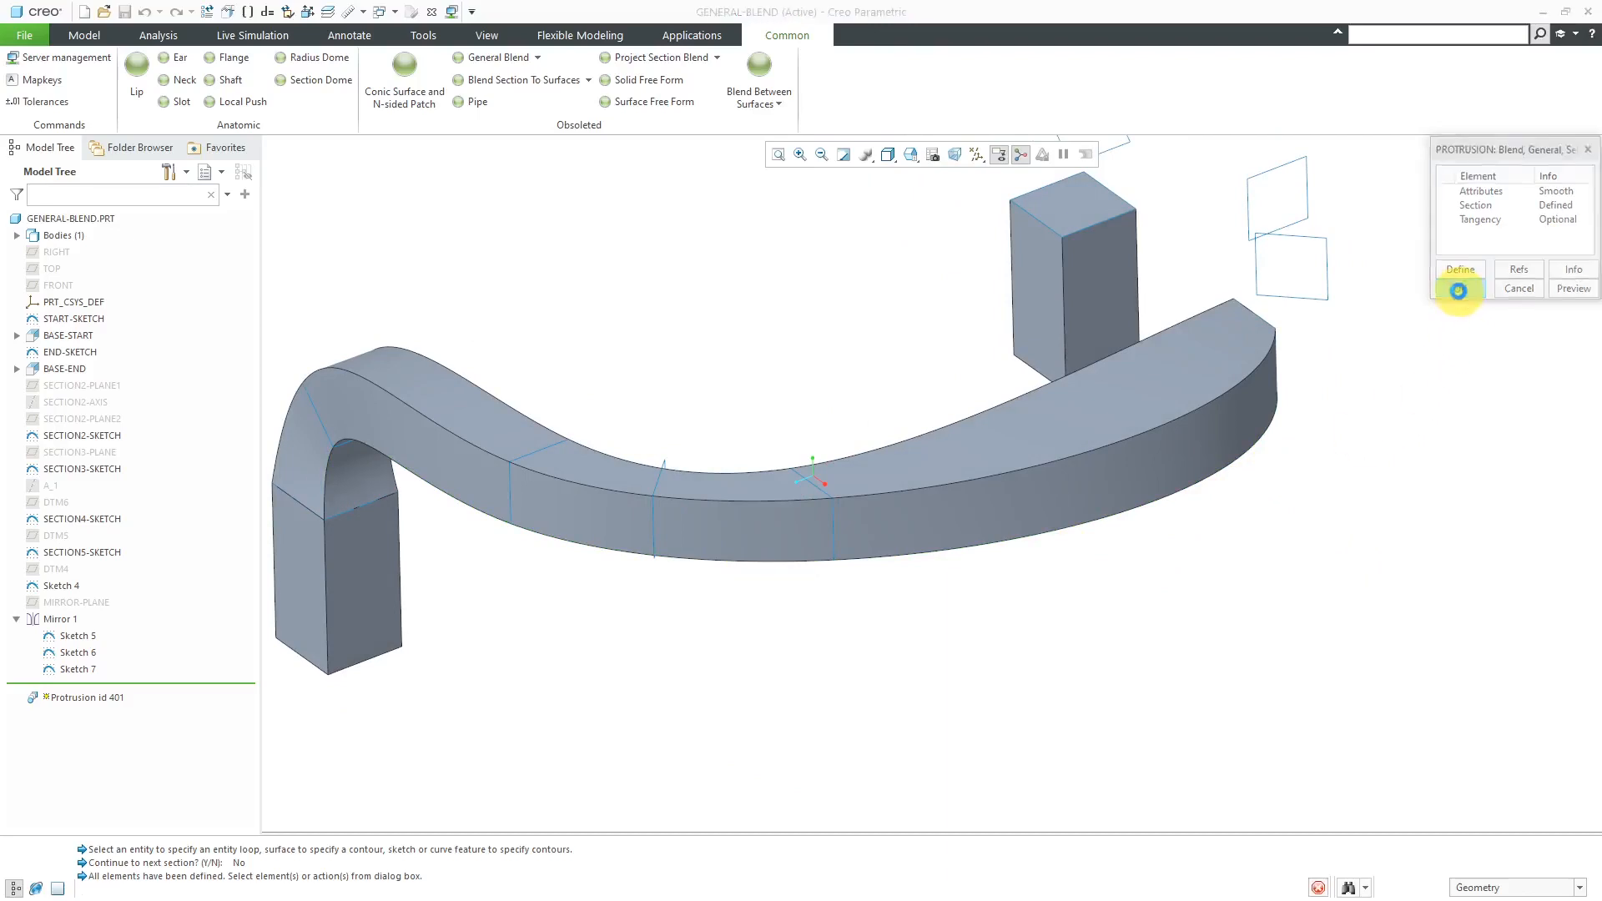
- Redefine the blend protrusion and open its Section element for changes
middle_click_drag(754, 497, 933, 591)
scroll(935, 597, "up", 5)
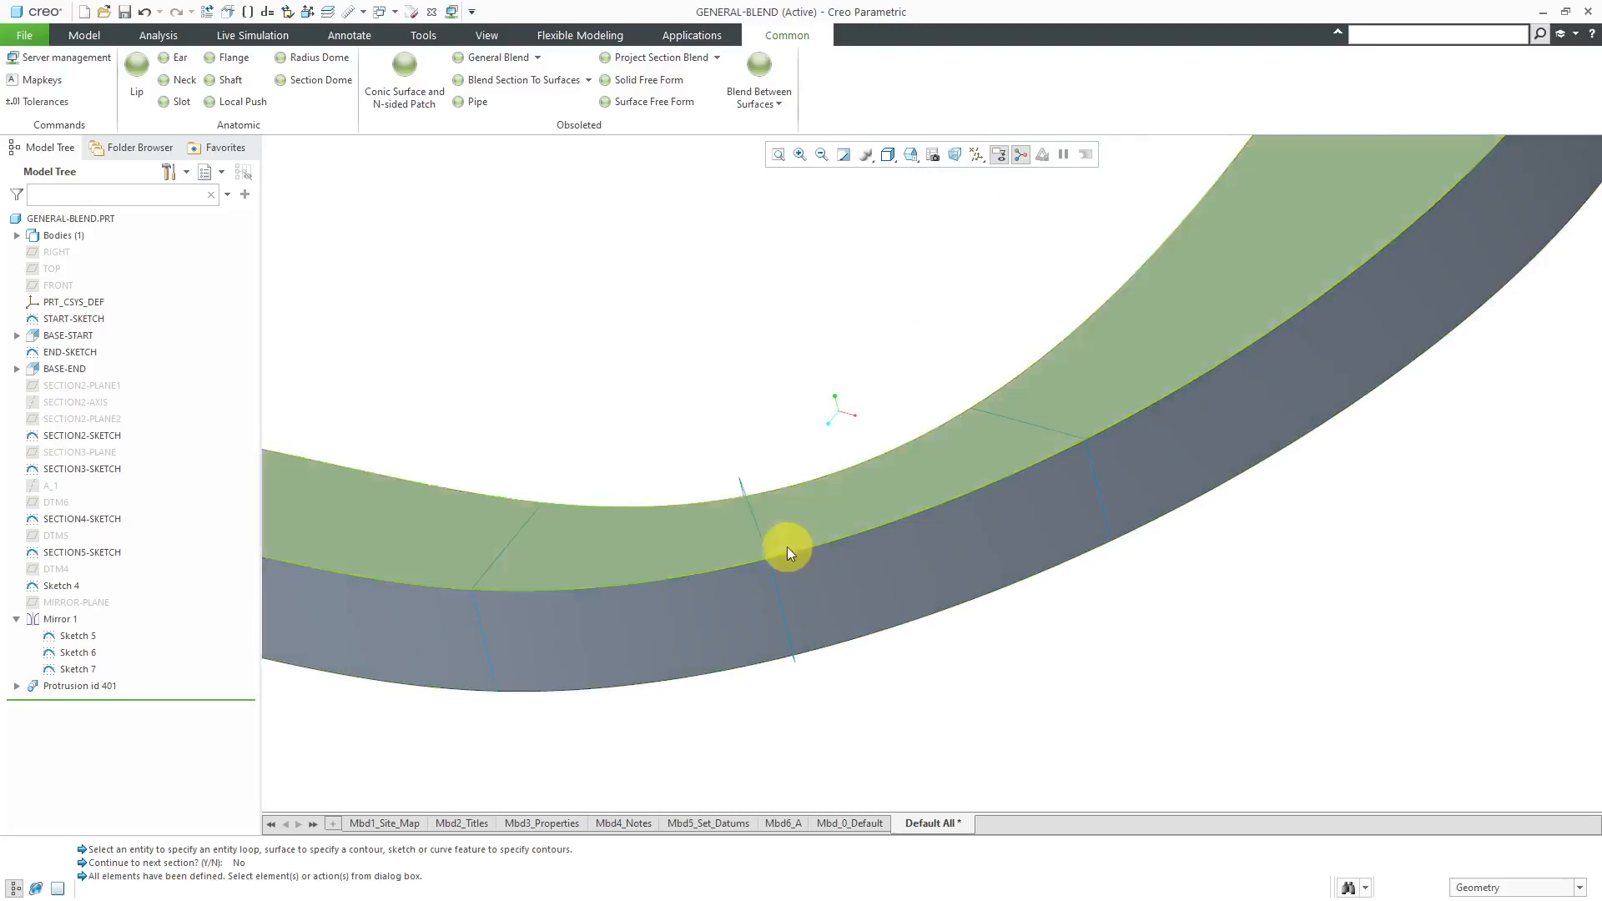
scroll(890, 589, "down", 5)
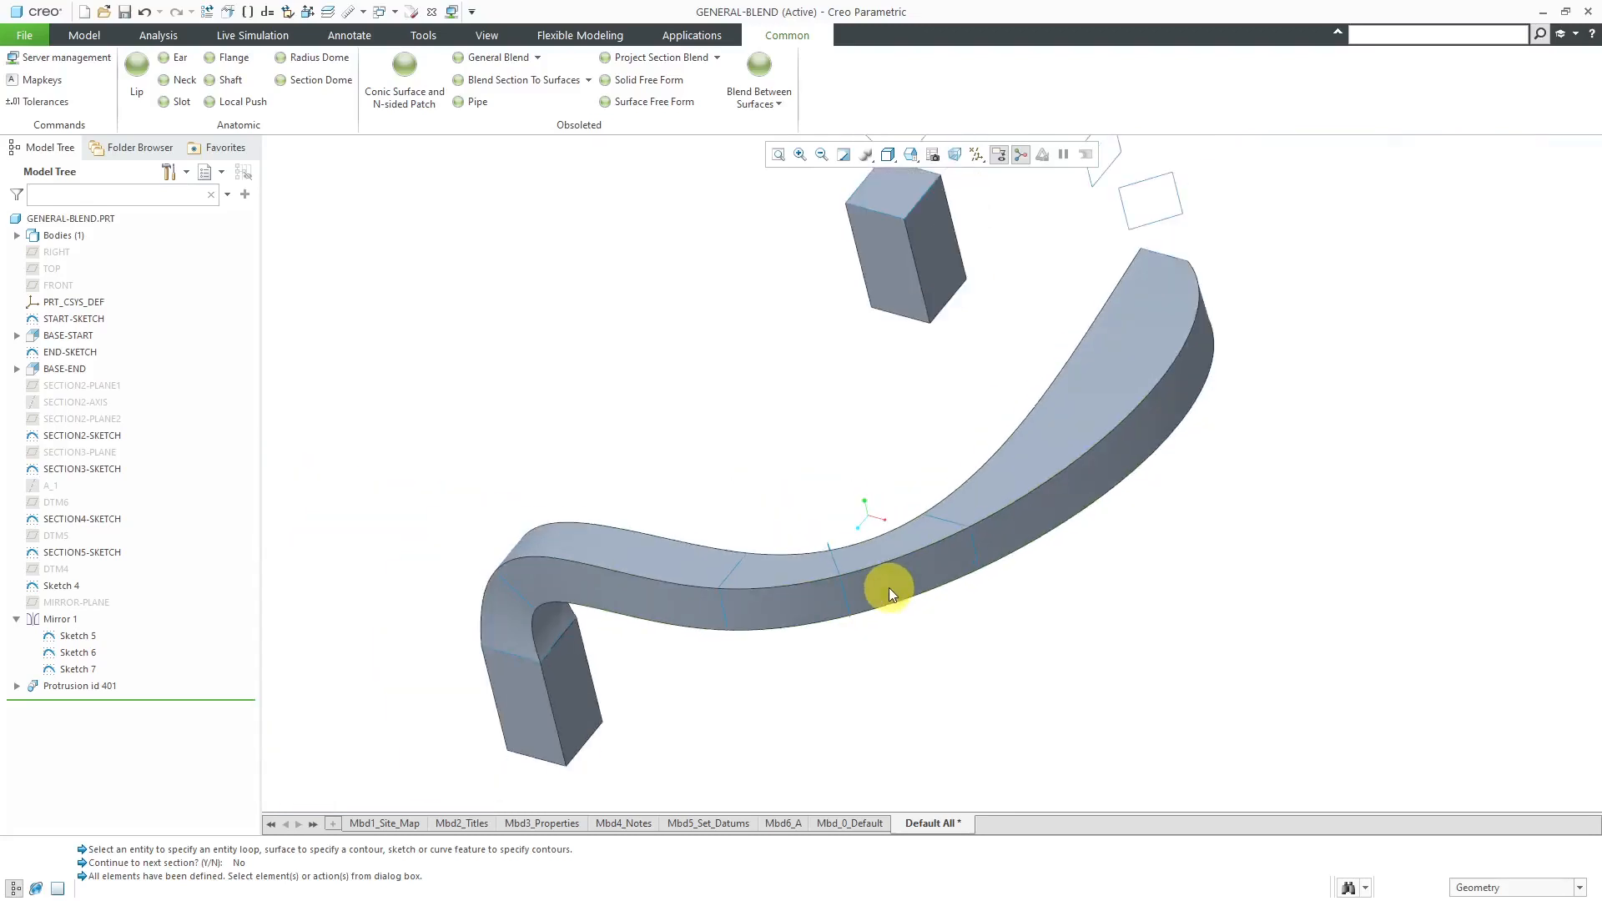
left_click(1095, 412)
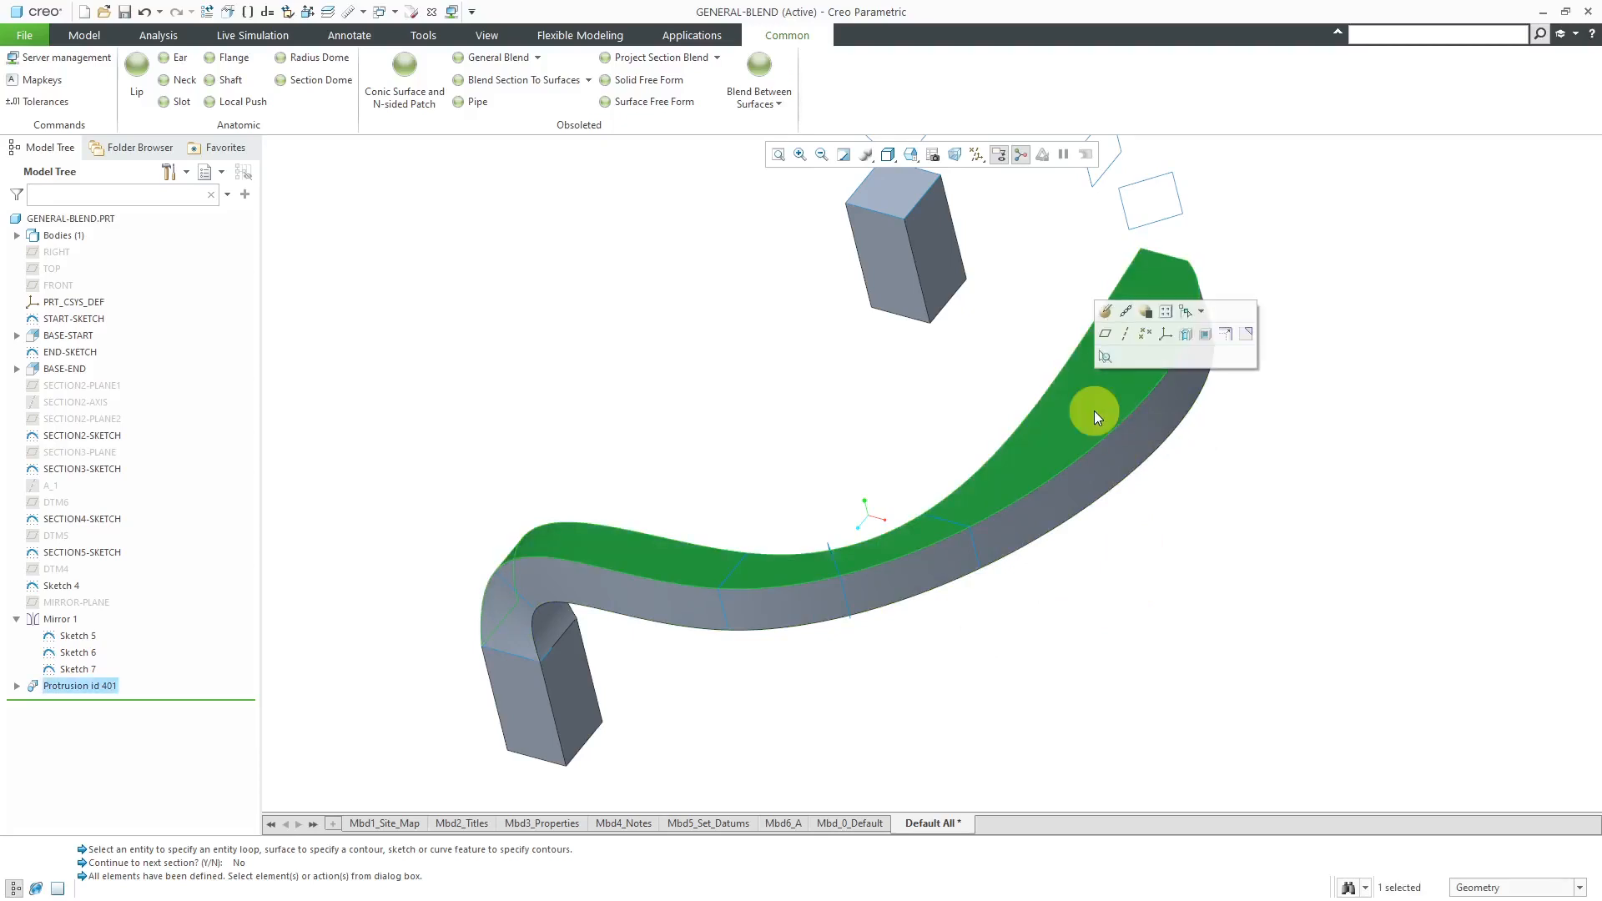
left_click(1105, 311)
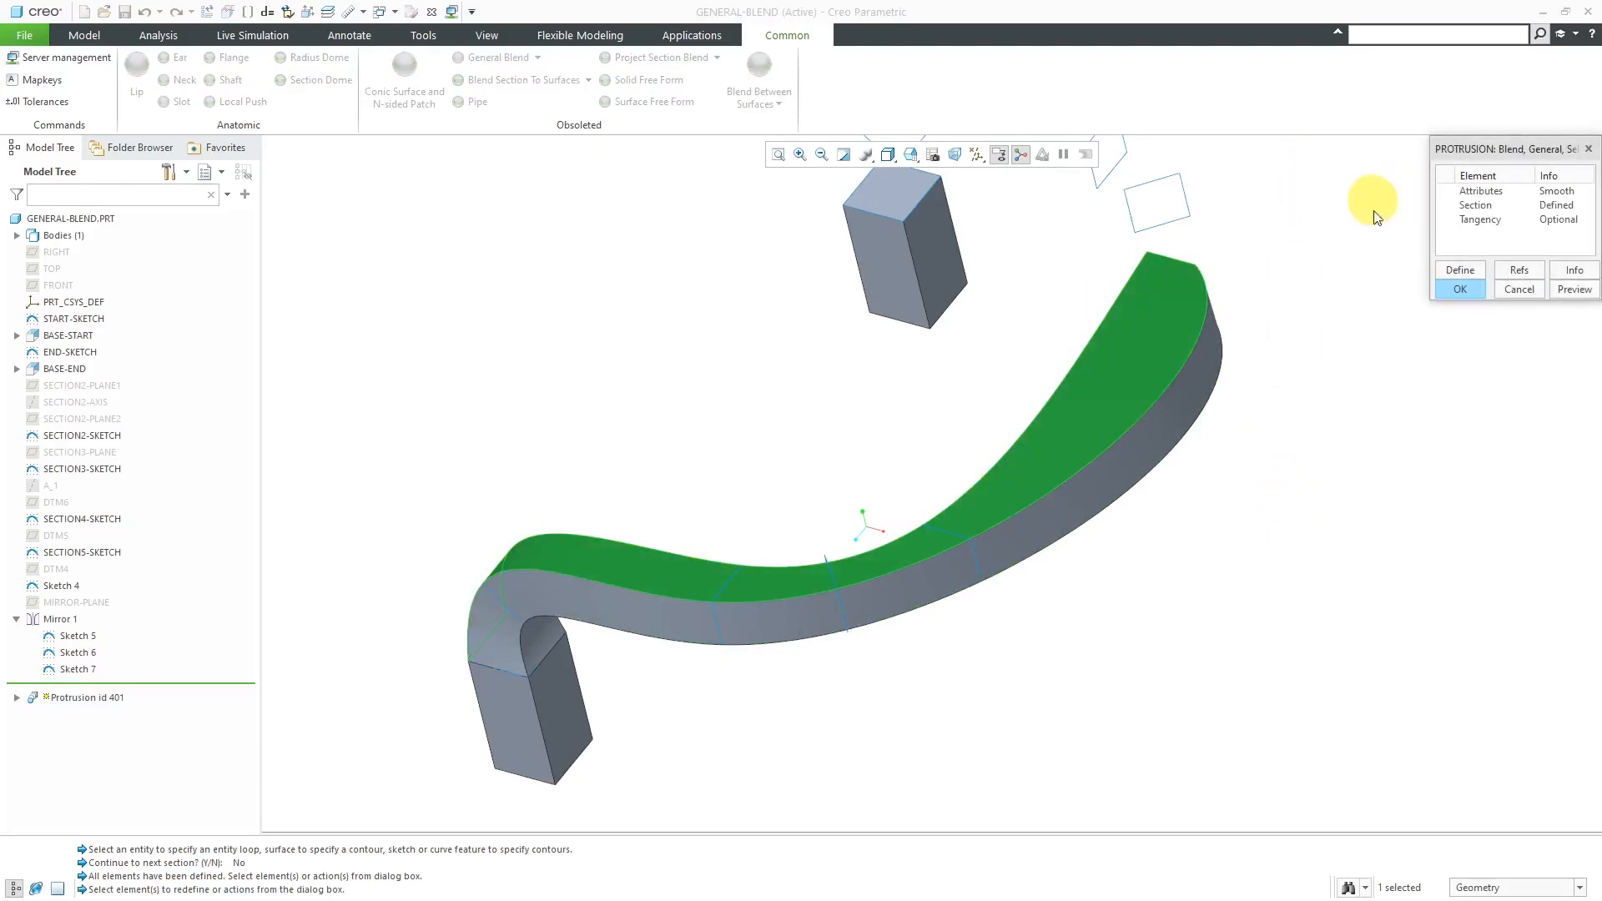
double_click(1484, 205)
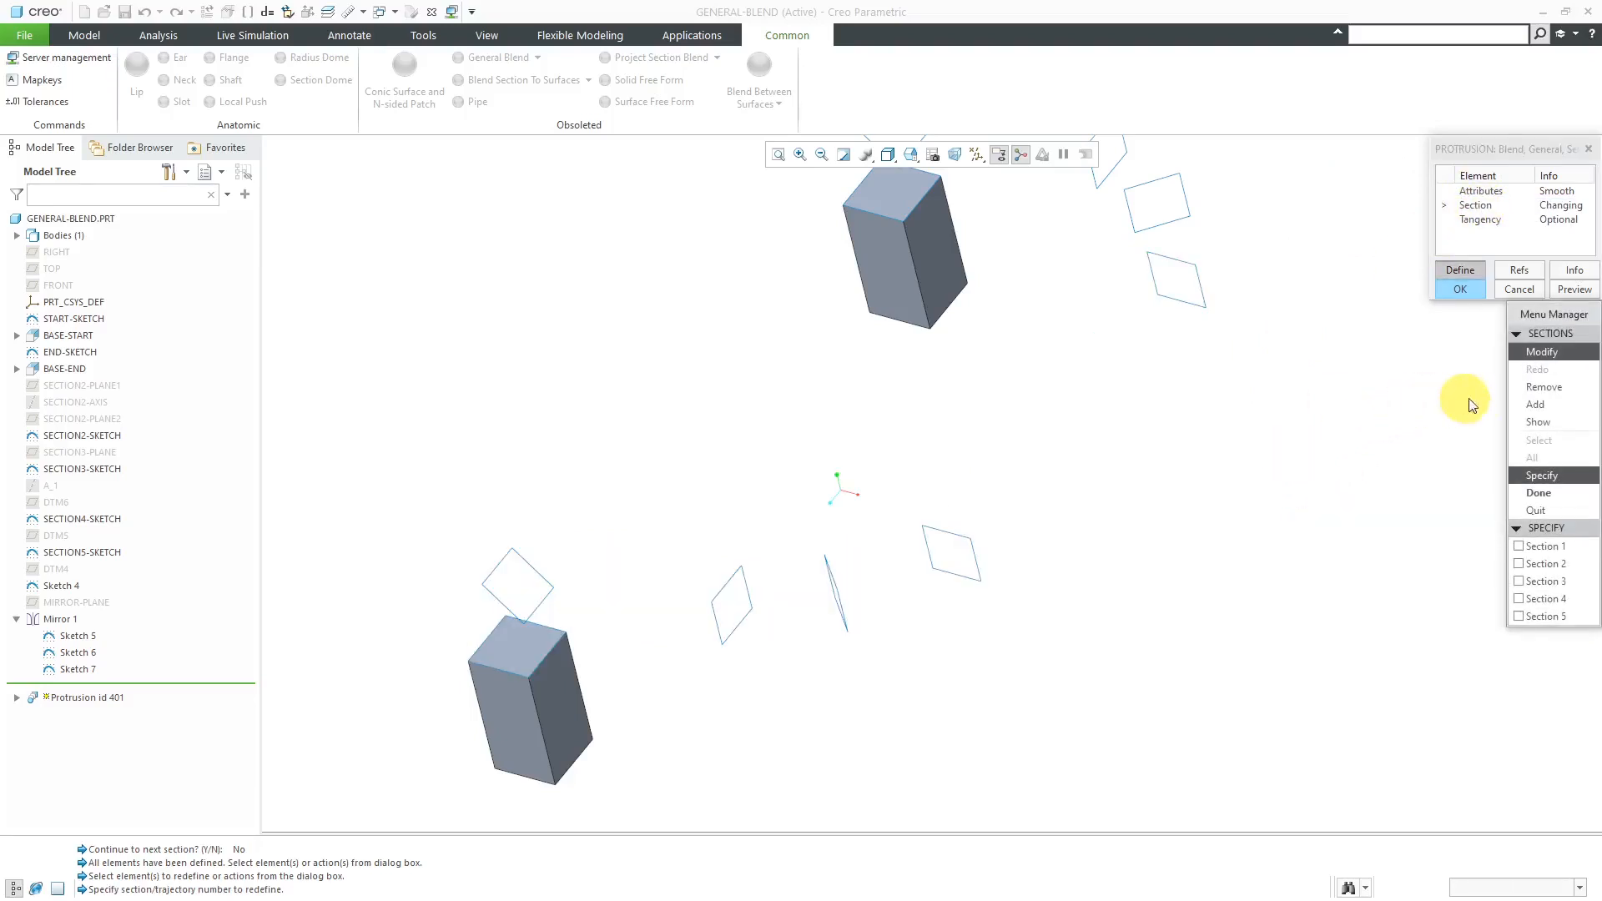
- Add a new Section 4 to the blend using the narrow middle square loop that was skipped
left_click(1531, 406)
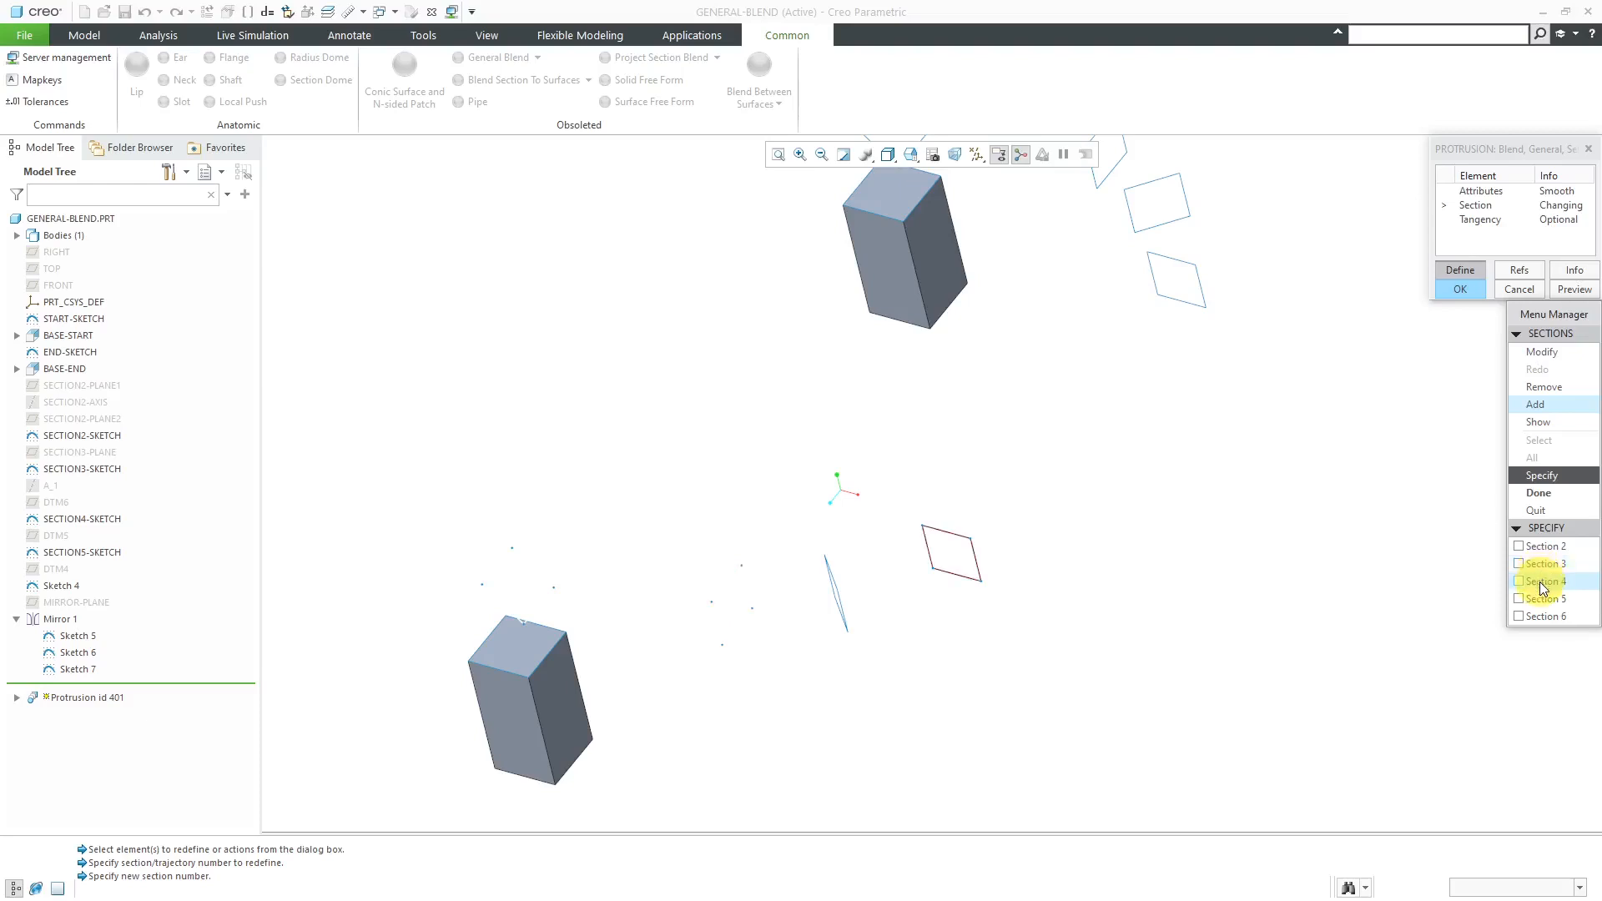
left_click(1540, 582)
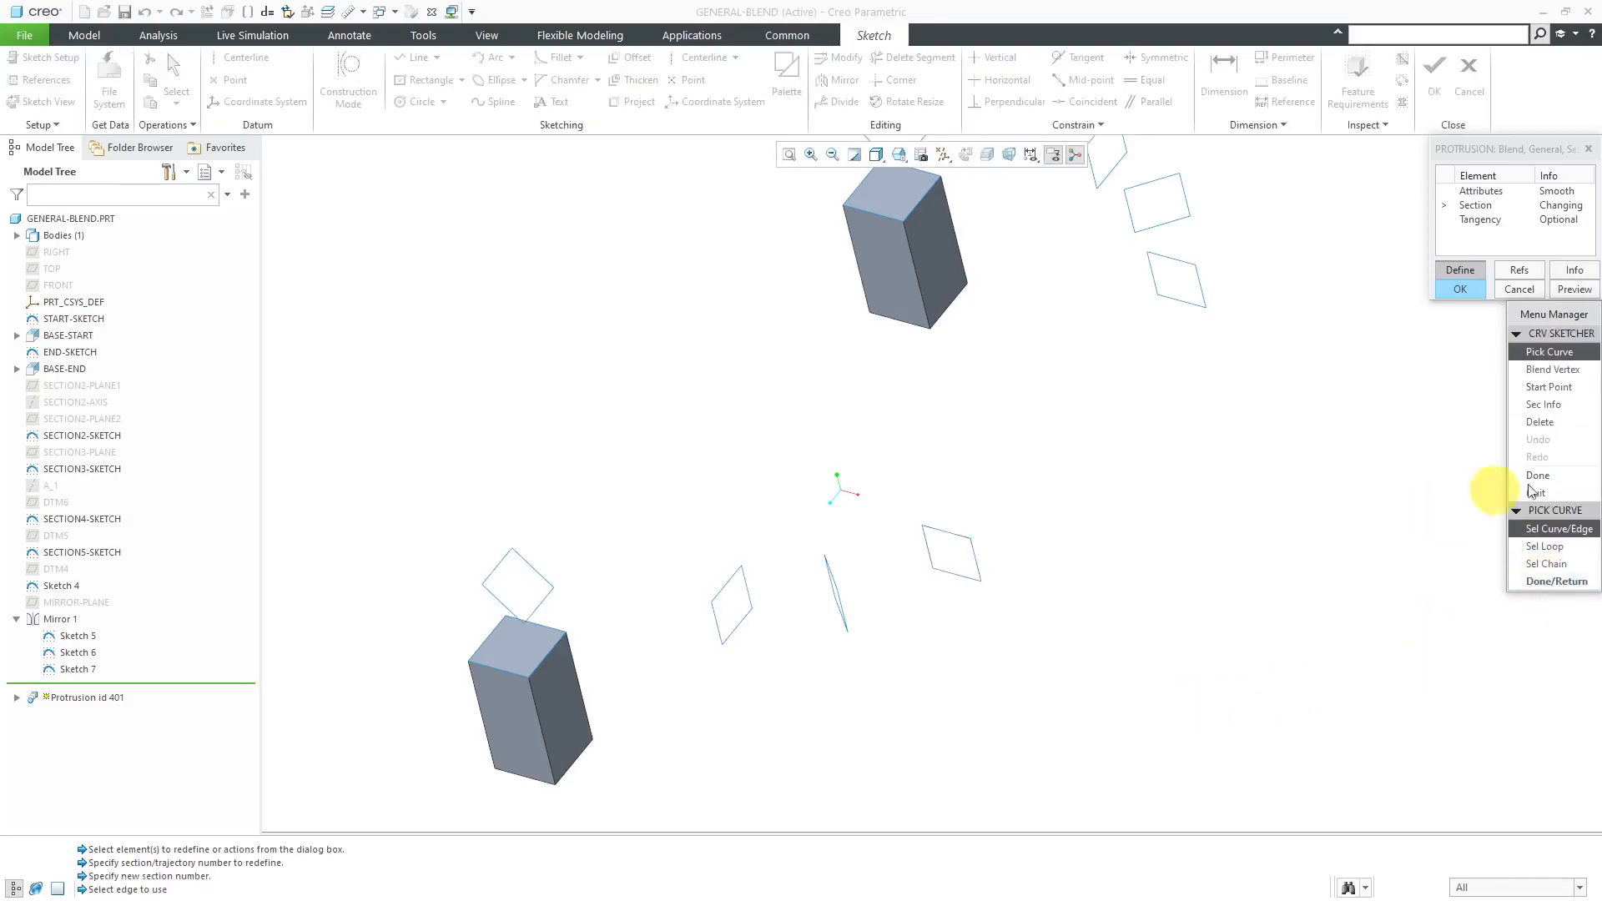
left_click(1545, 546)
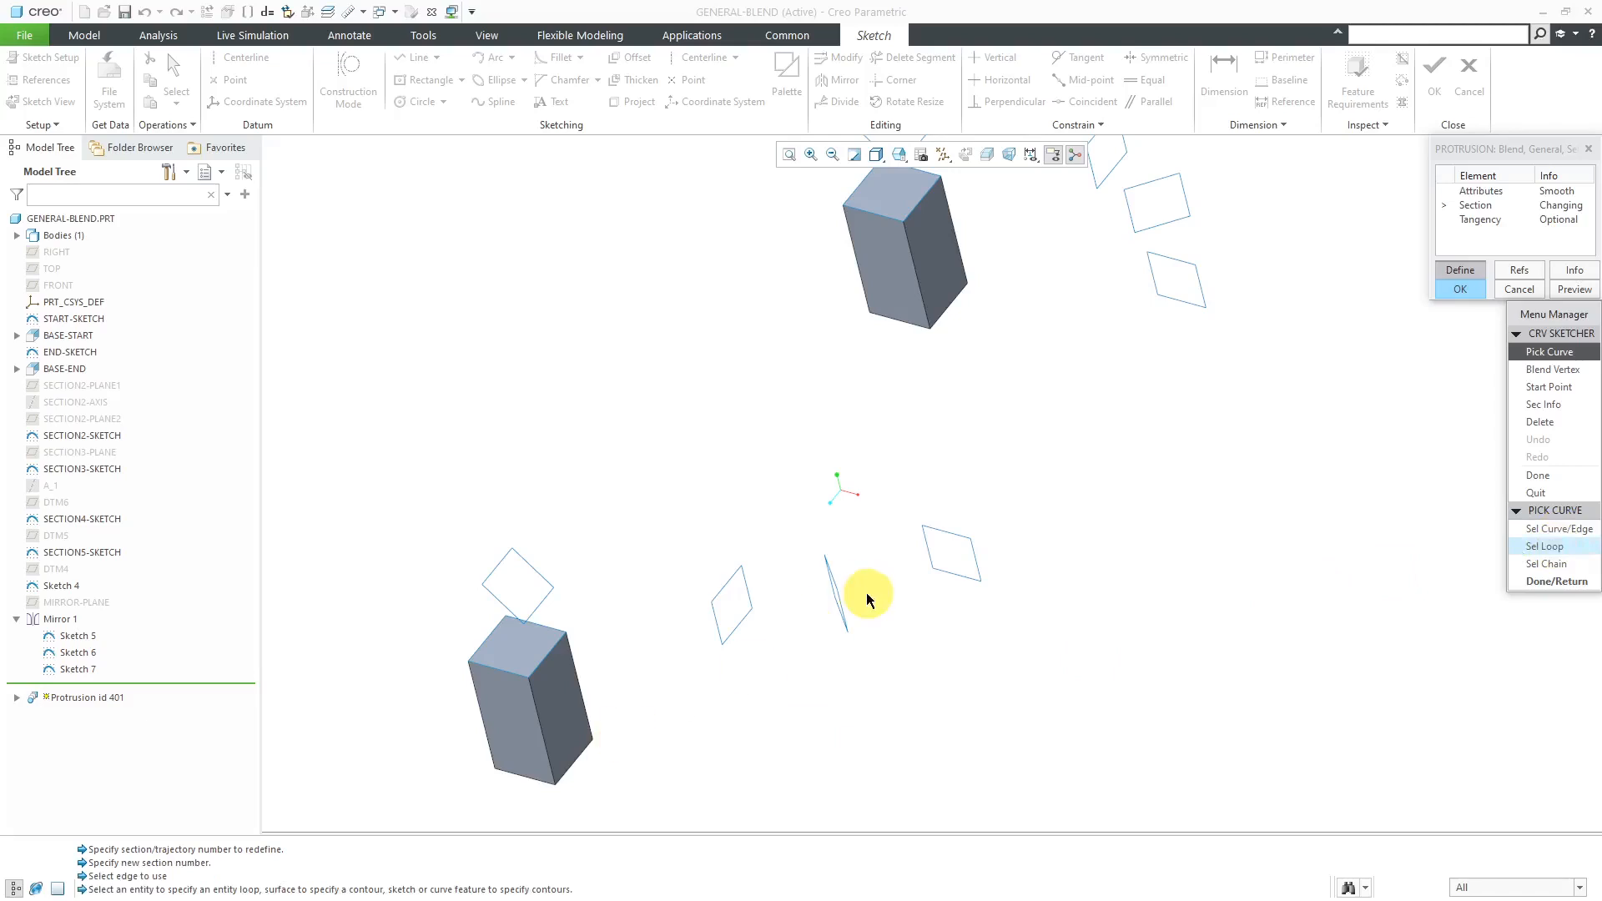
scroll(839, 598, "up", 2)
middle_click_drag(828, 592, 860, 555)
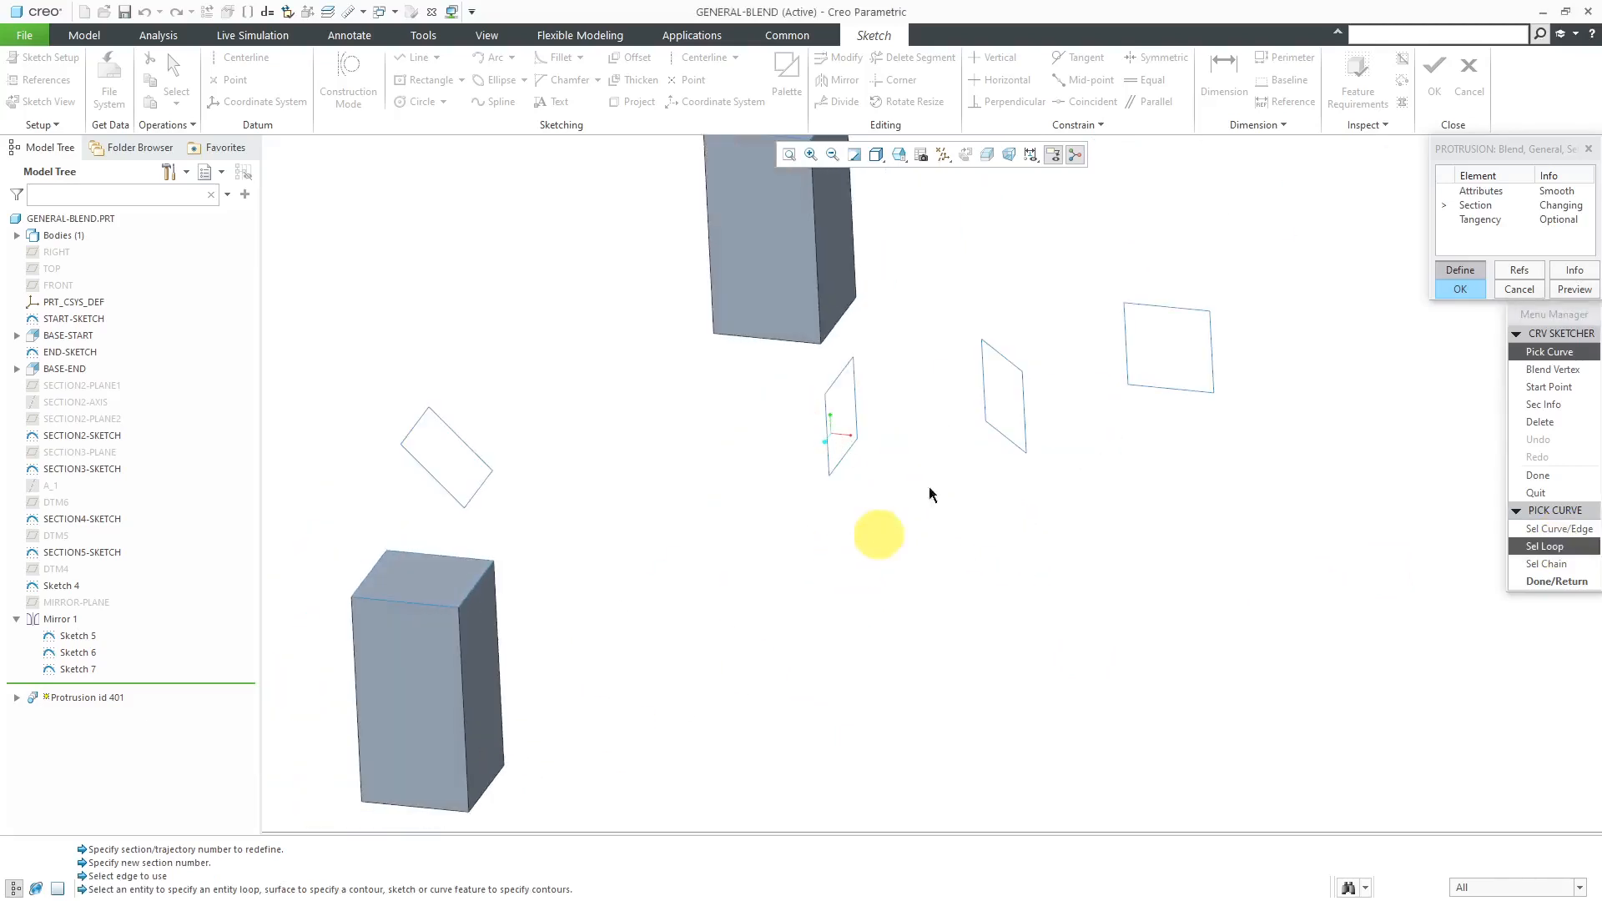
left_click(1007, 361)
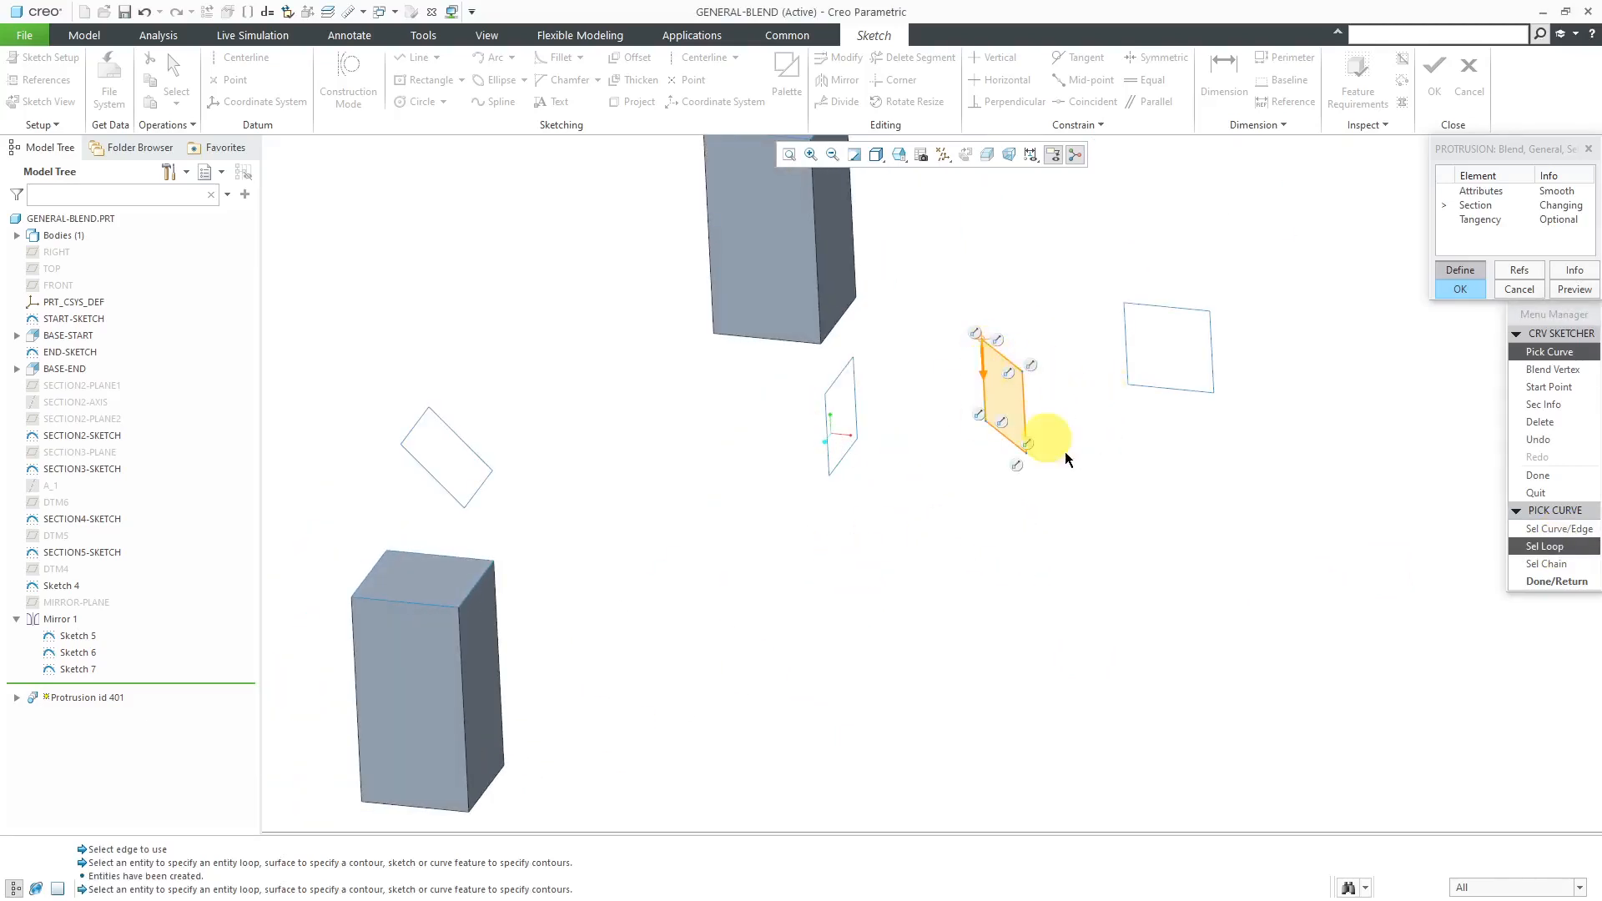
left_click(1526, 584)
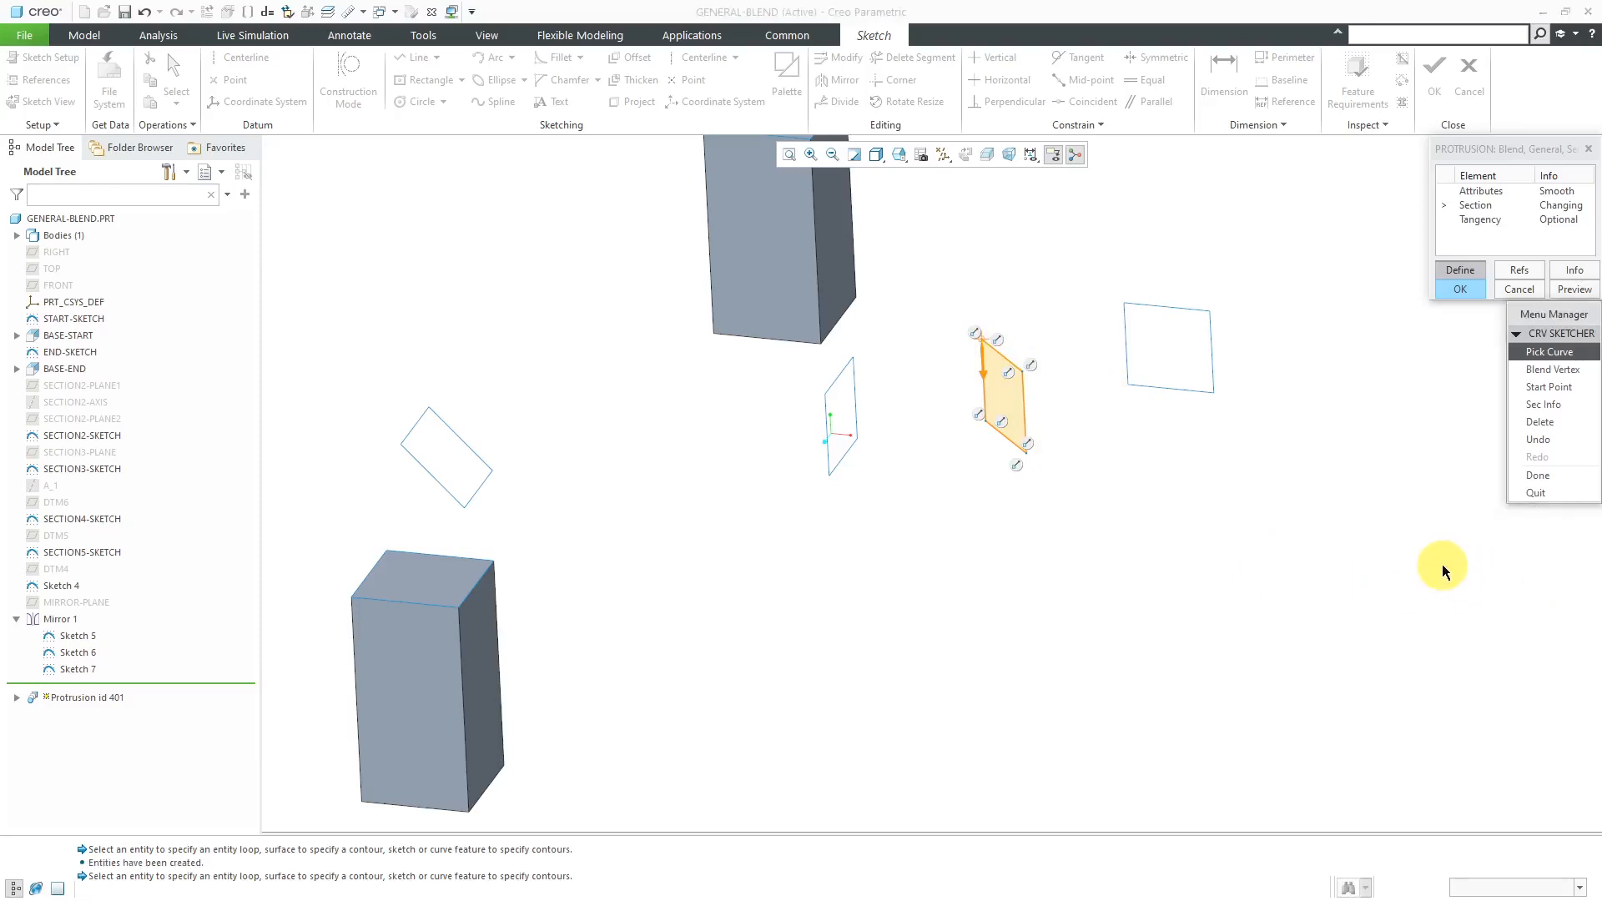
left_click(1526, 481)
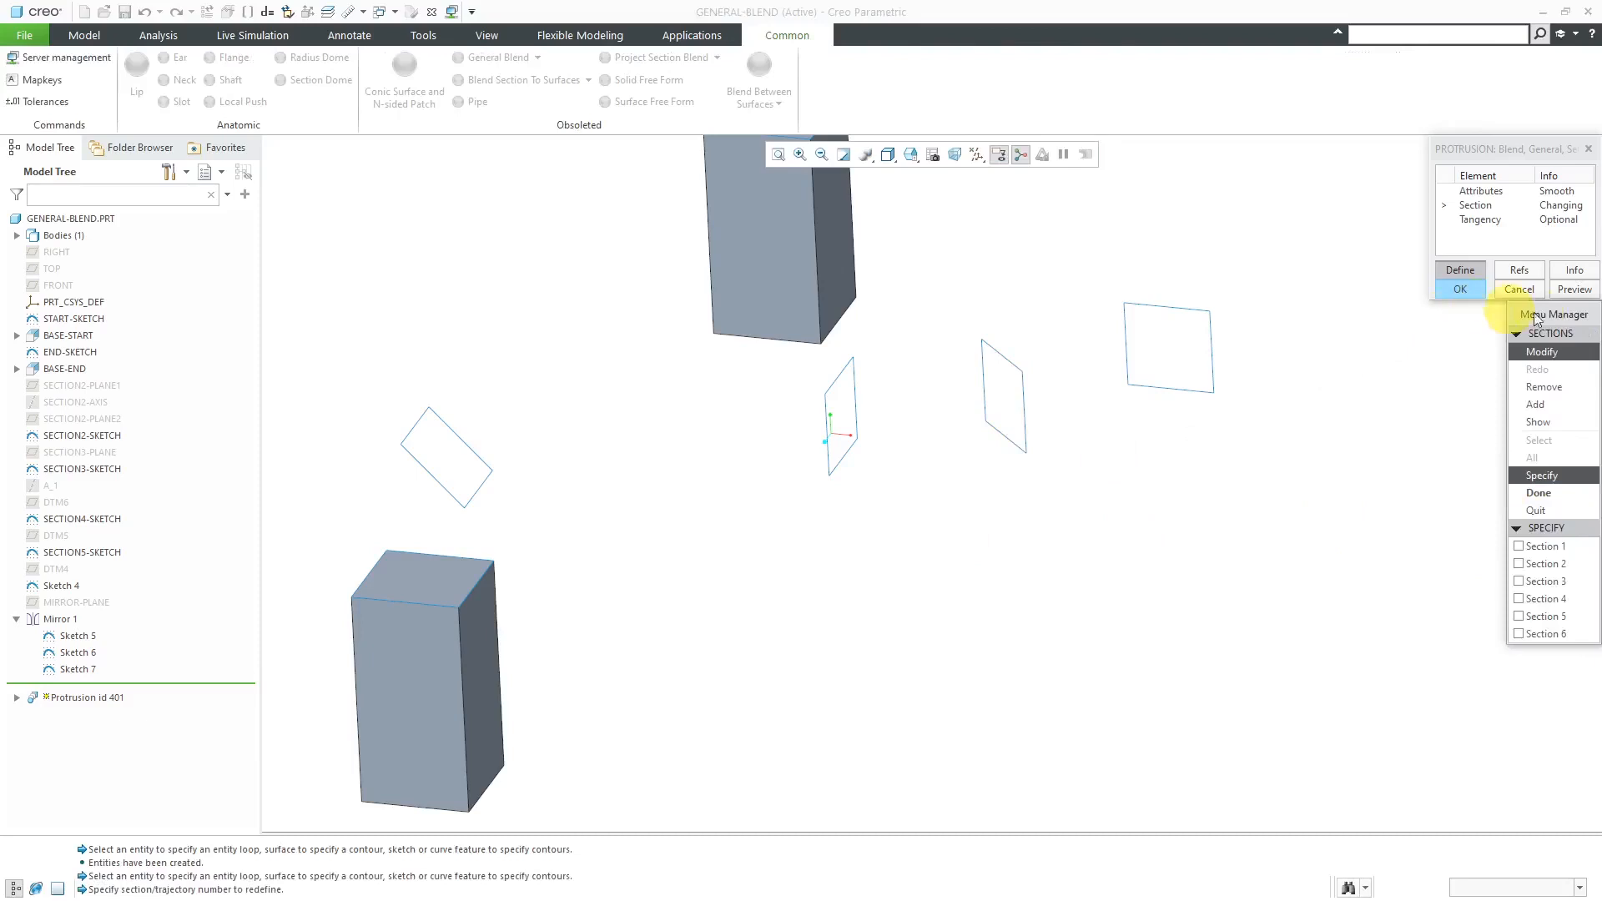
- Finish the section changes, preview the updated blend, and examine its free end near the remaining squares
left_click(1566, 291)
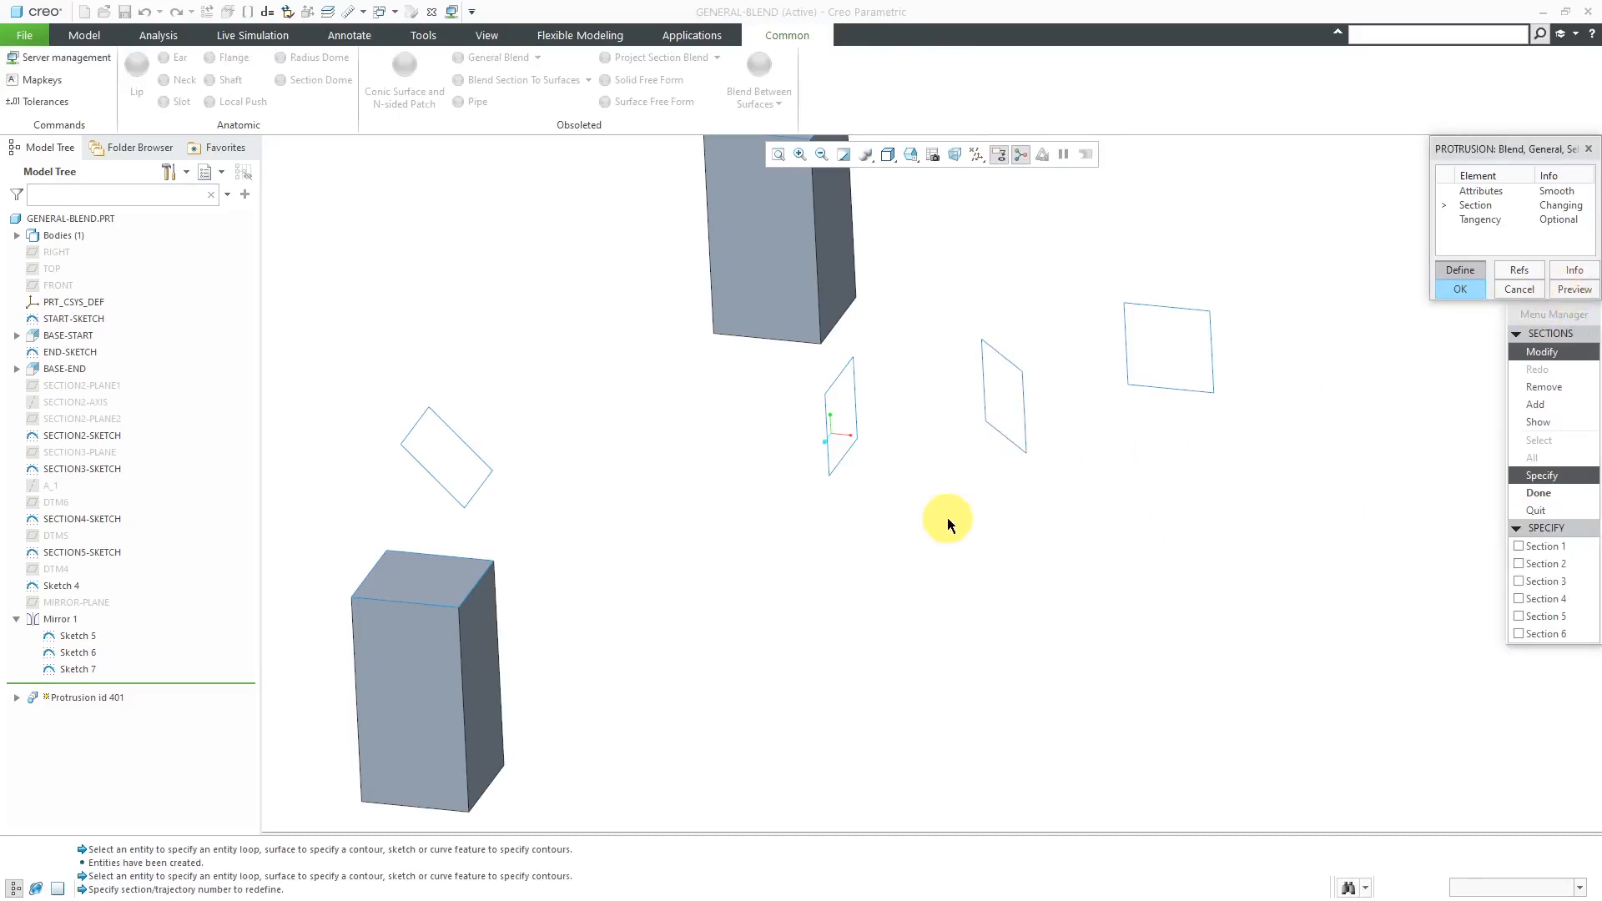
left_click(1540, 494)
left_click(1574, 290)
middle_click_drag(835, 585, 976, 572)
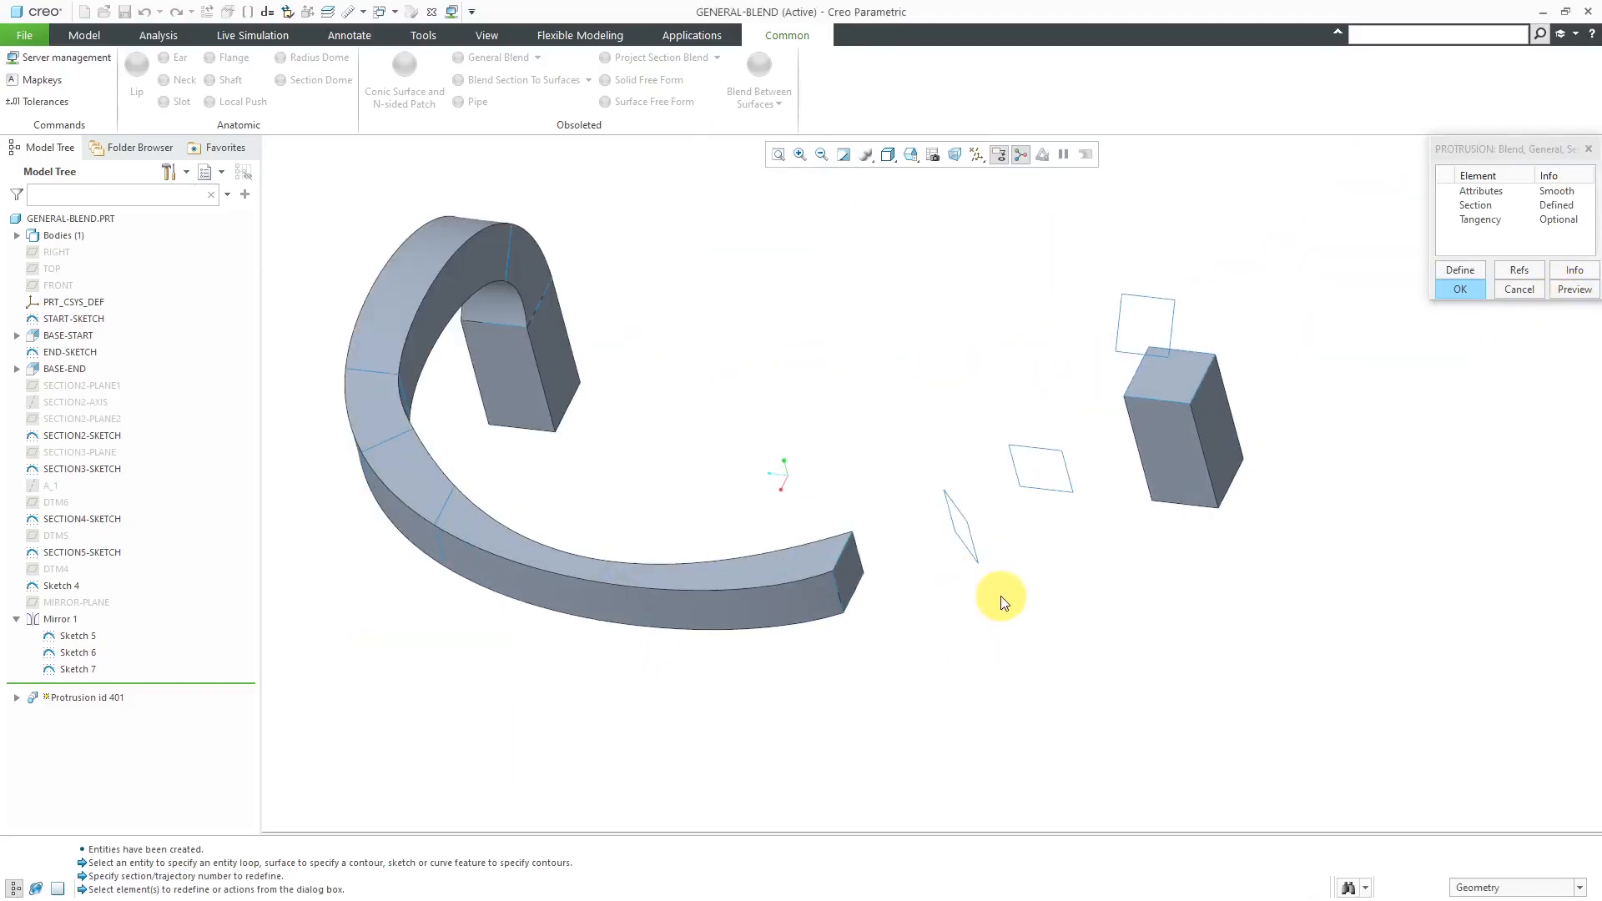
scroll(976, 501, "down", 2)
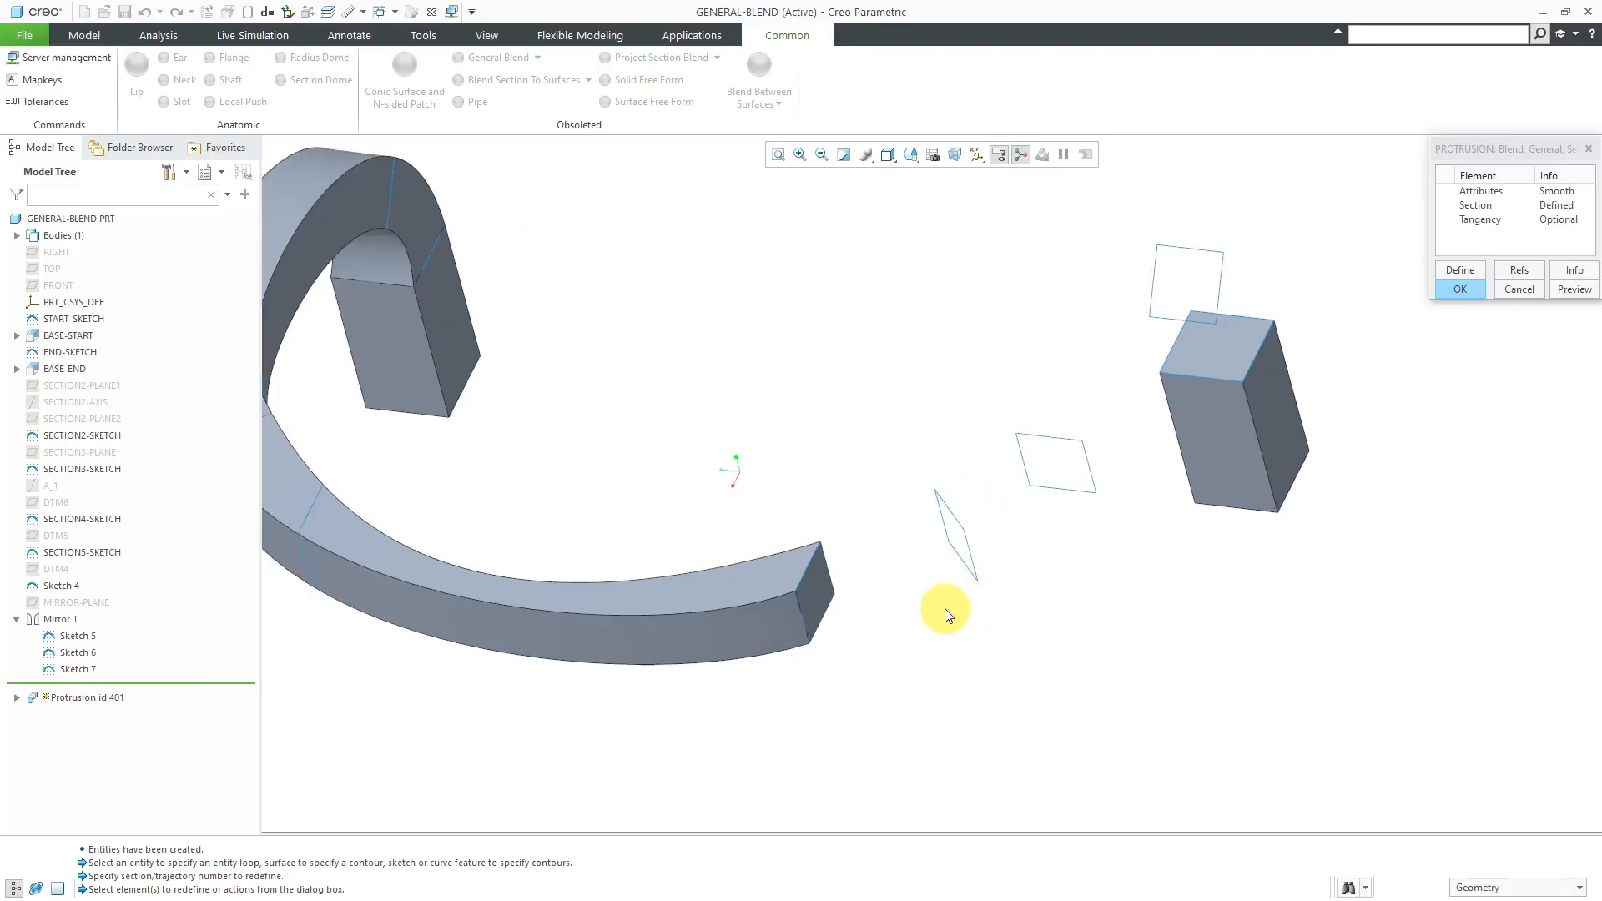
middle_click_drag(923, 615, 941, 606)
- Open the blend's Section element for changes and add a new Section 7 from the tilted square loop just beyond the free end
left_click(1472, 208)
double_click(1471, 208)
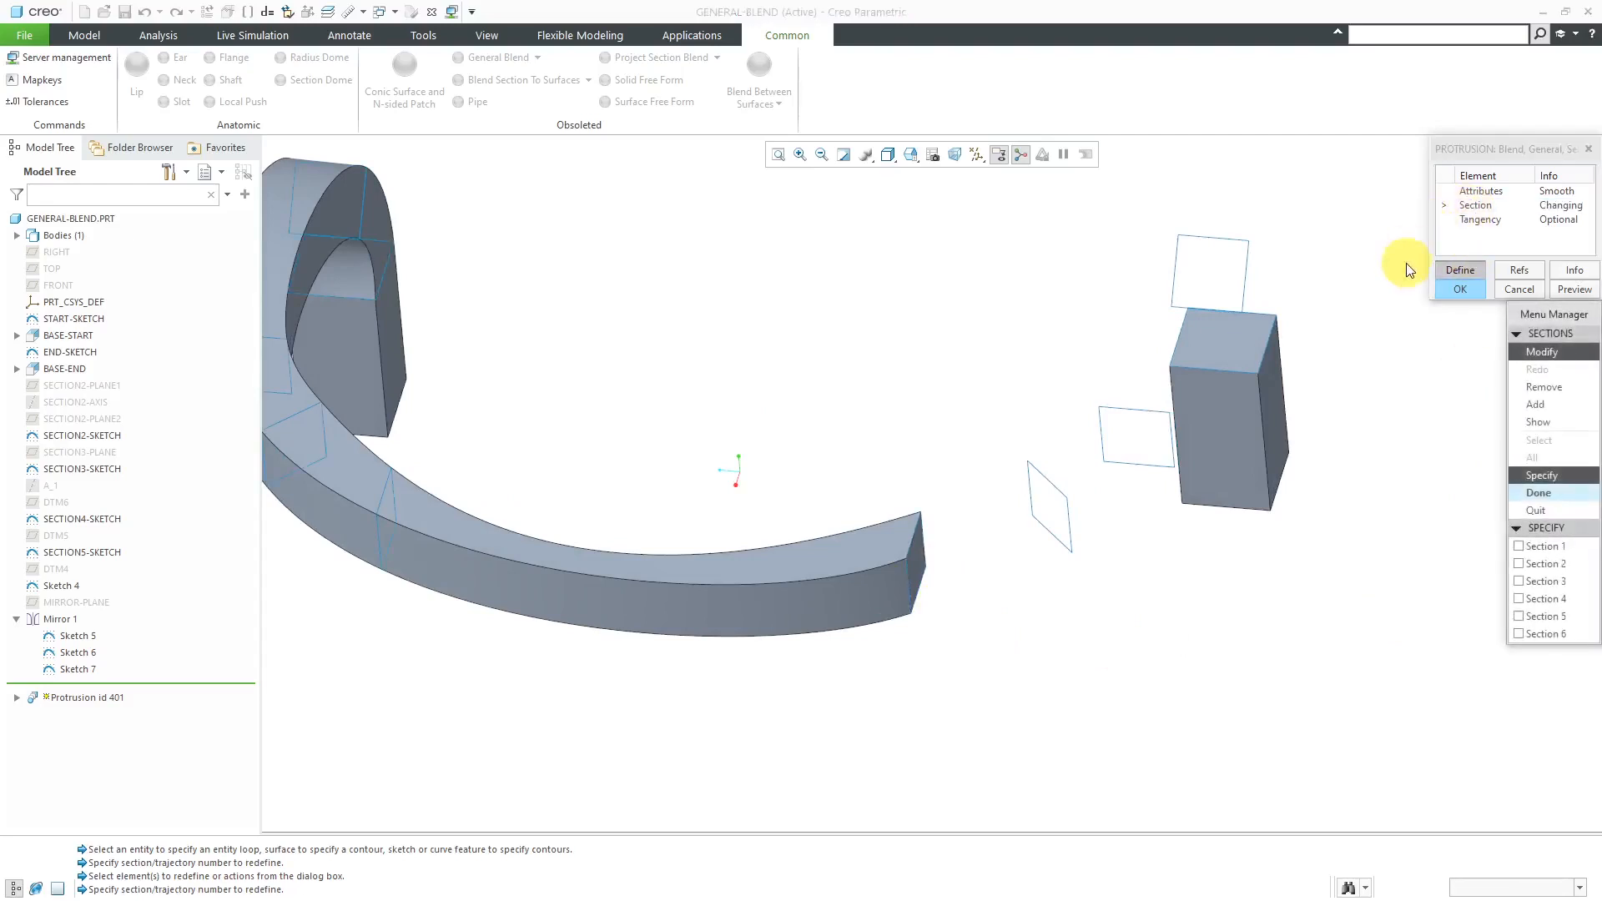
left_click(1550, 402)
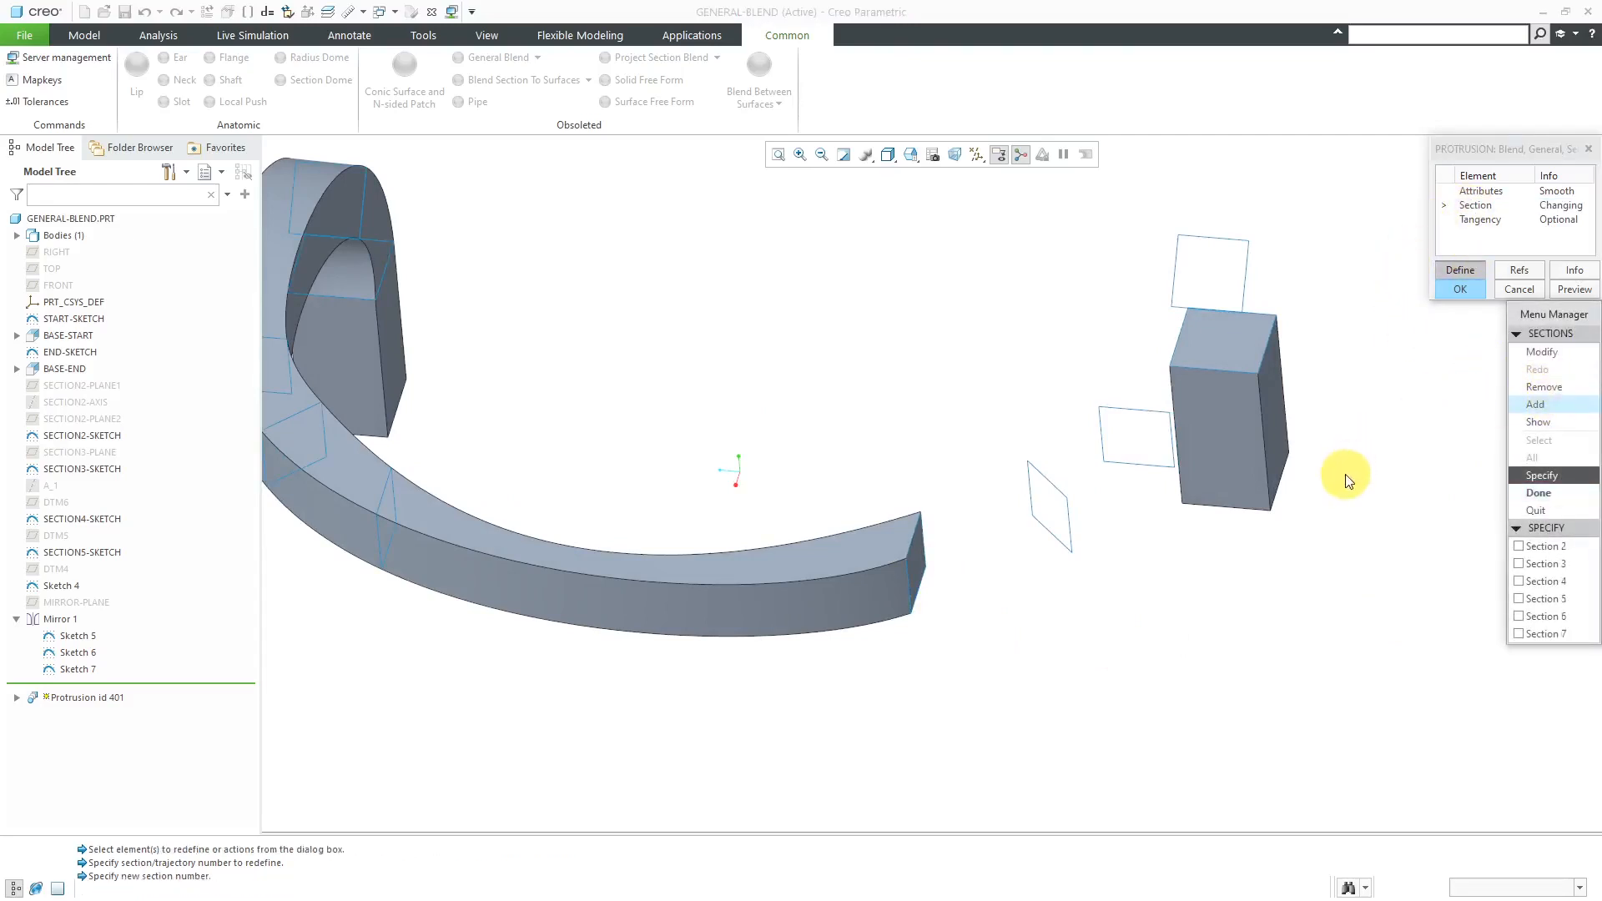
left_click(1534, 634)
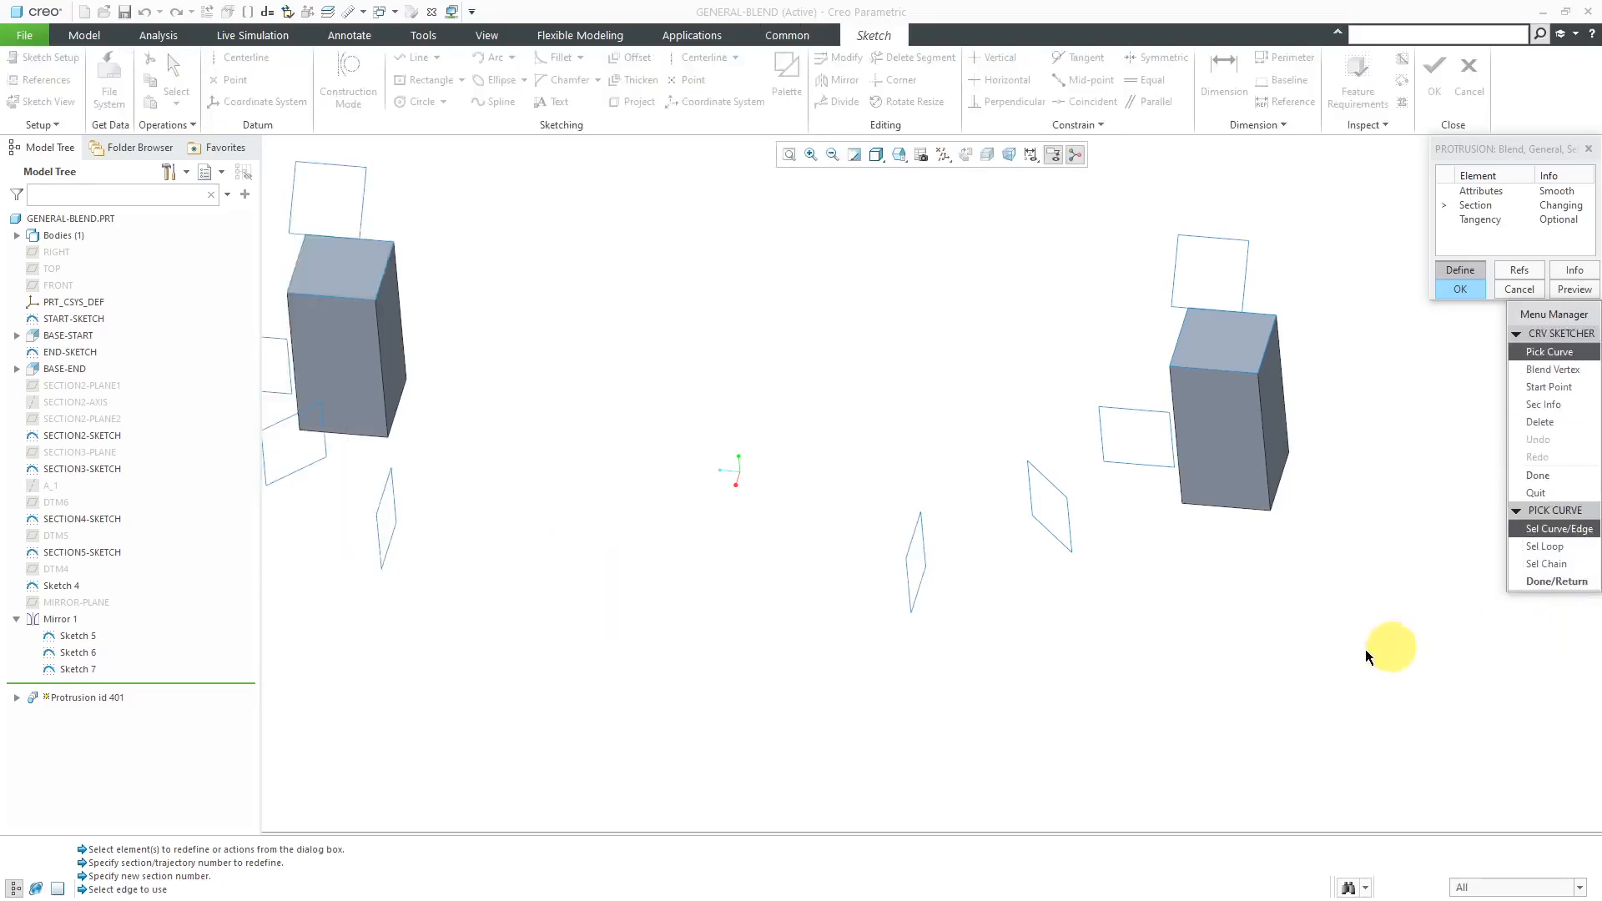
left_click(1545, 547)
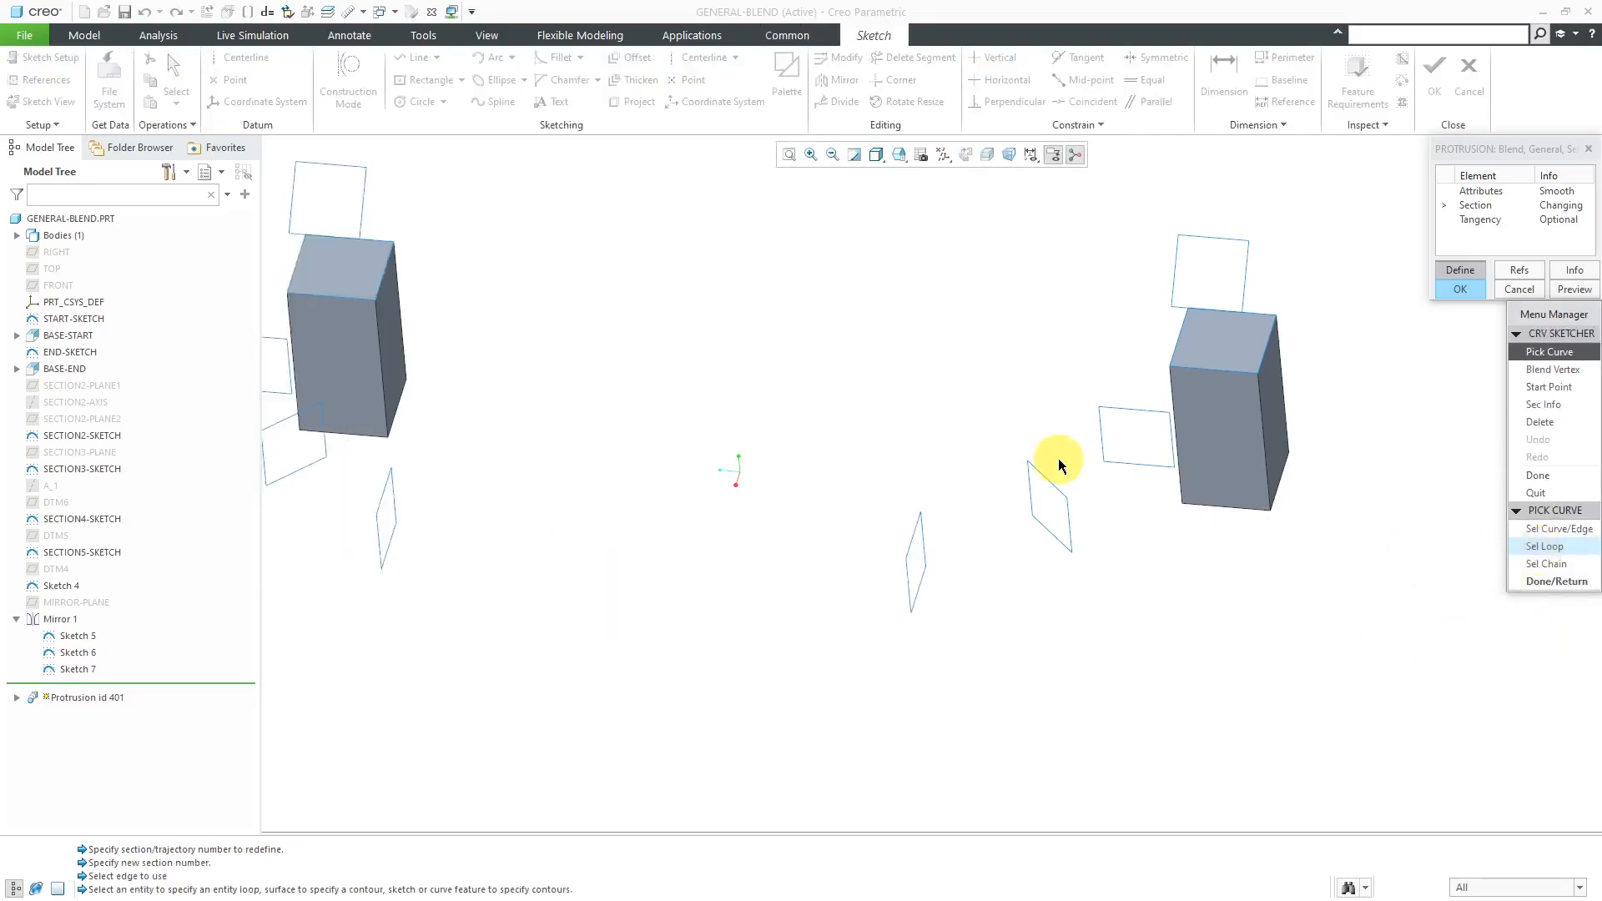
left_click(1053, 491)
scroll(1044, 522, "down", 3)
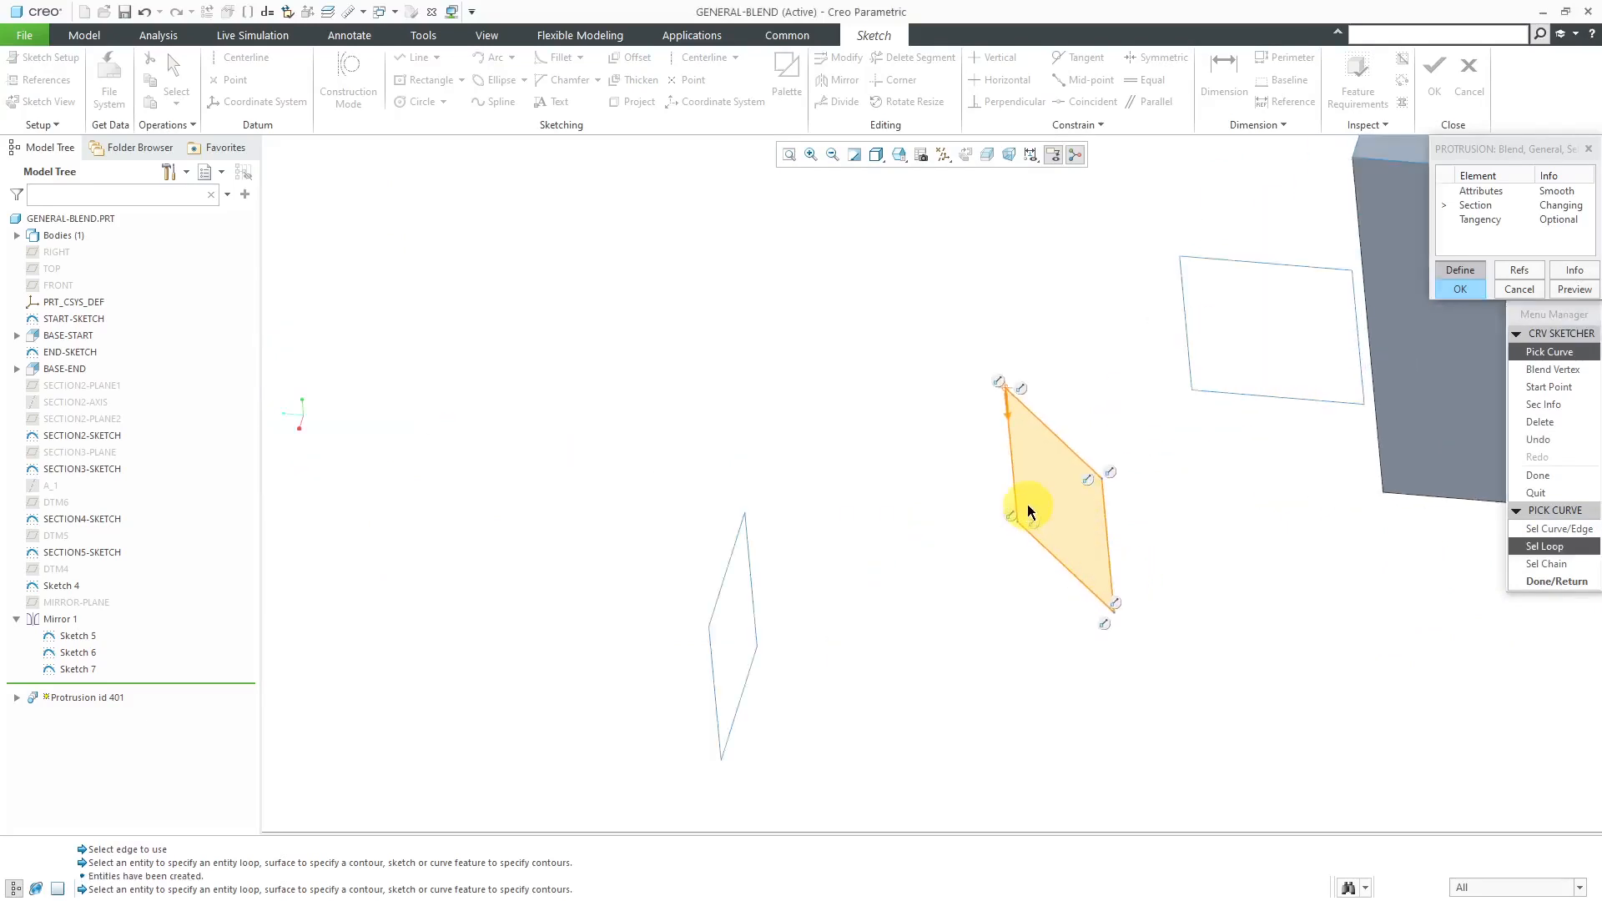
- Move Section 7's start point to the square's lower corner facing the blend's free end and finish the section
left_click(1549, 387)
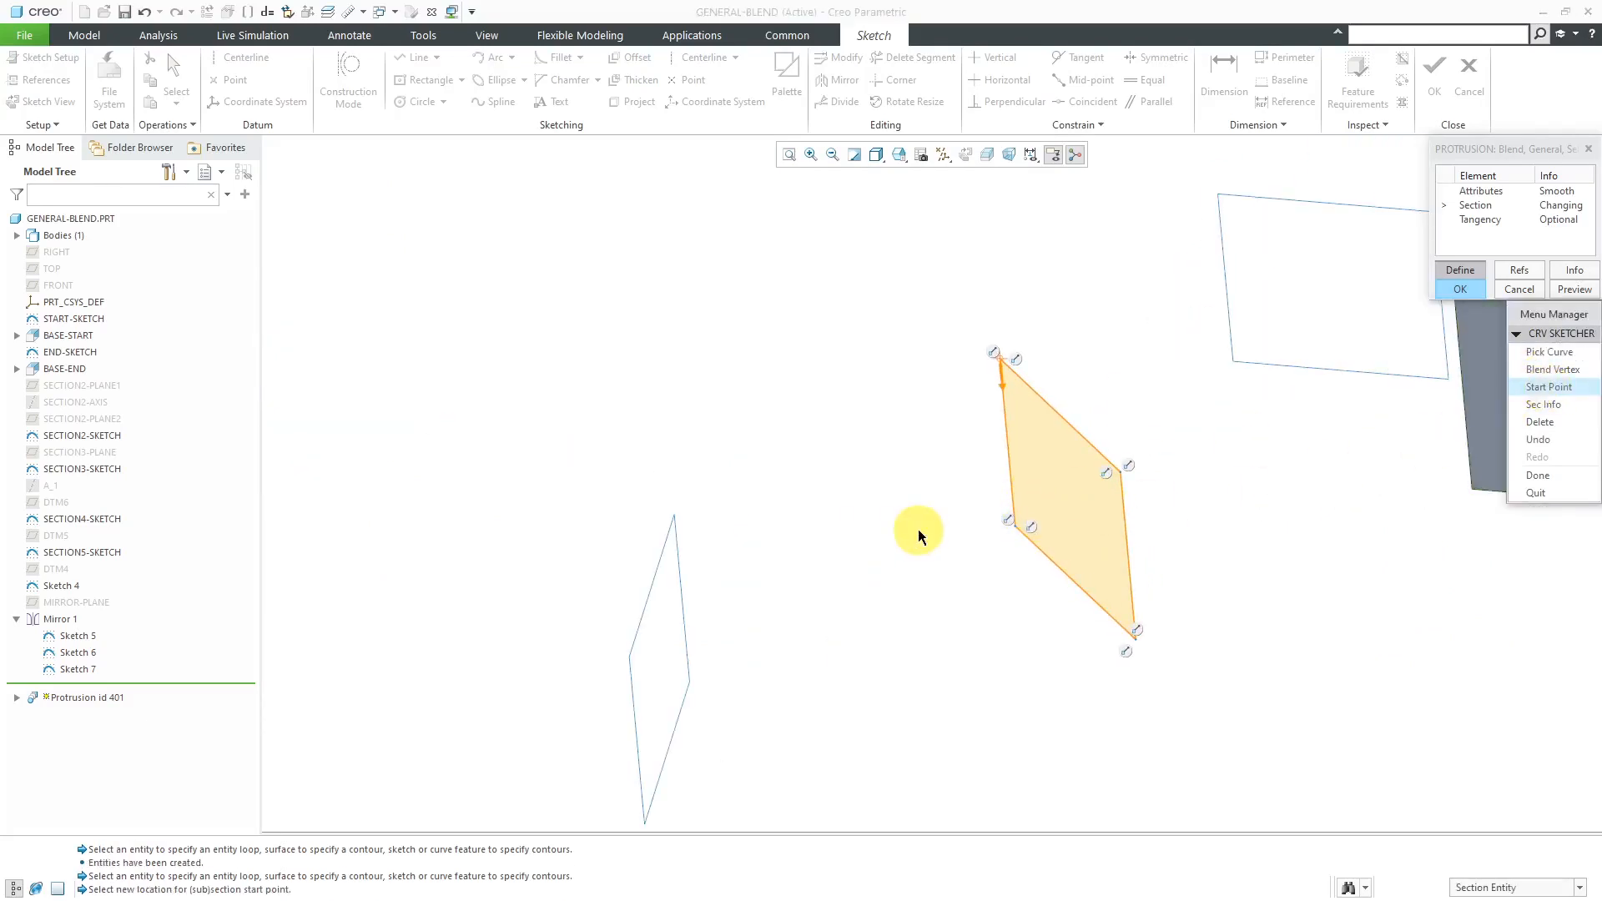
left_click(1016, 527)
scroll(914, 488, "up", 2)
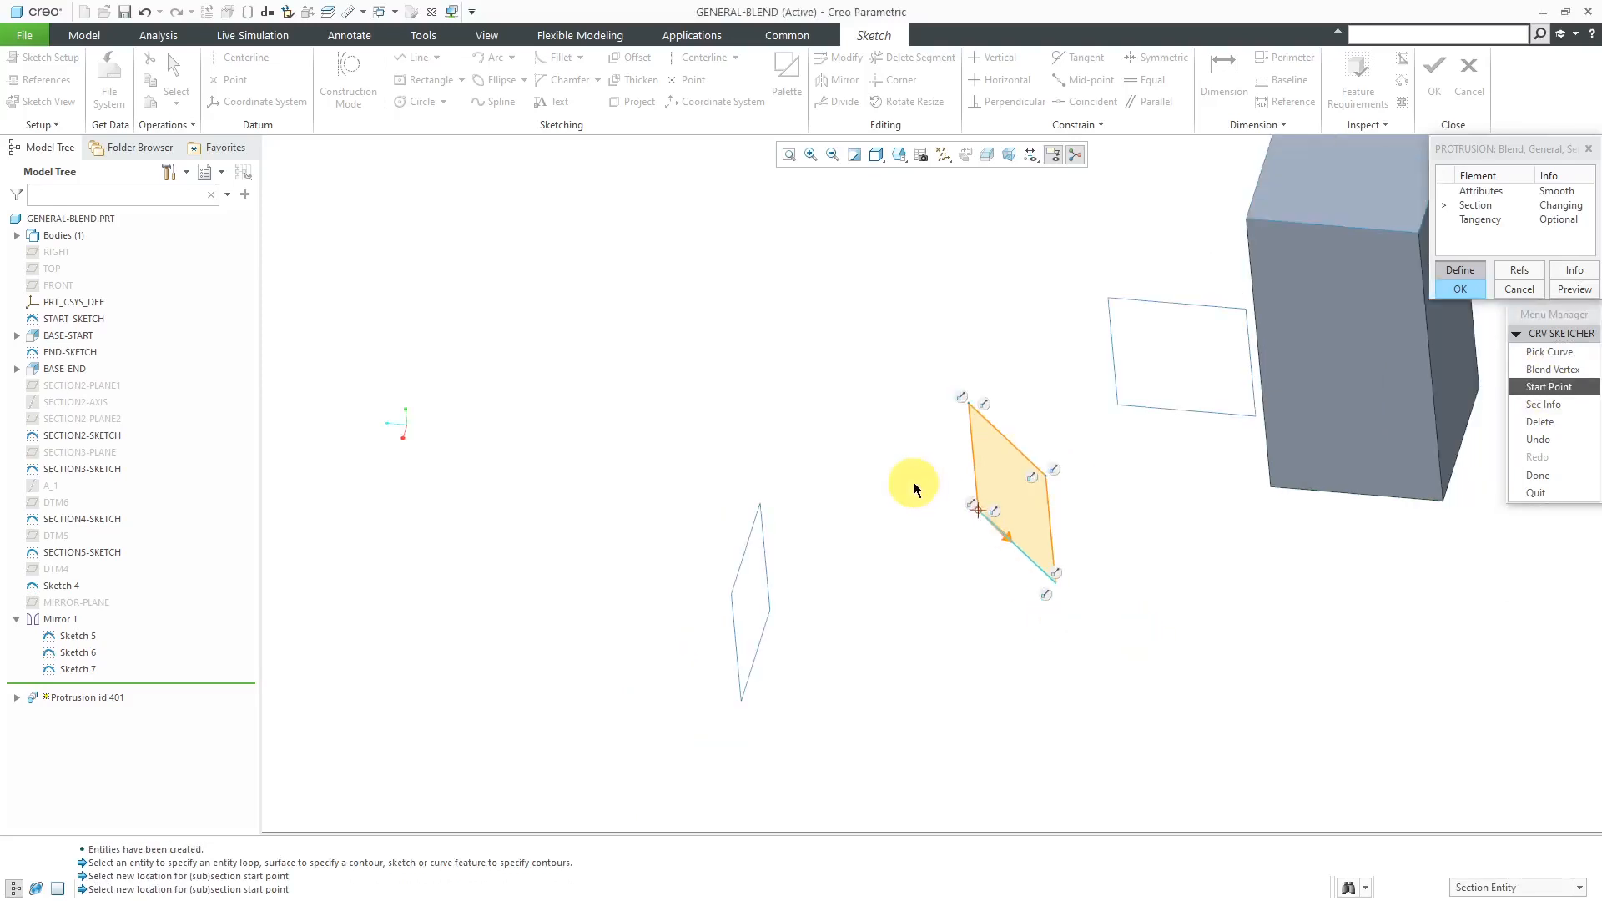
scroll(914, 488, "up", 2)
left_click(1538, 476)
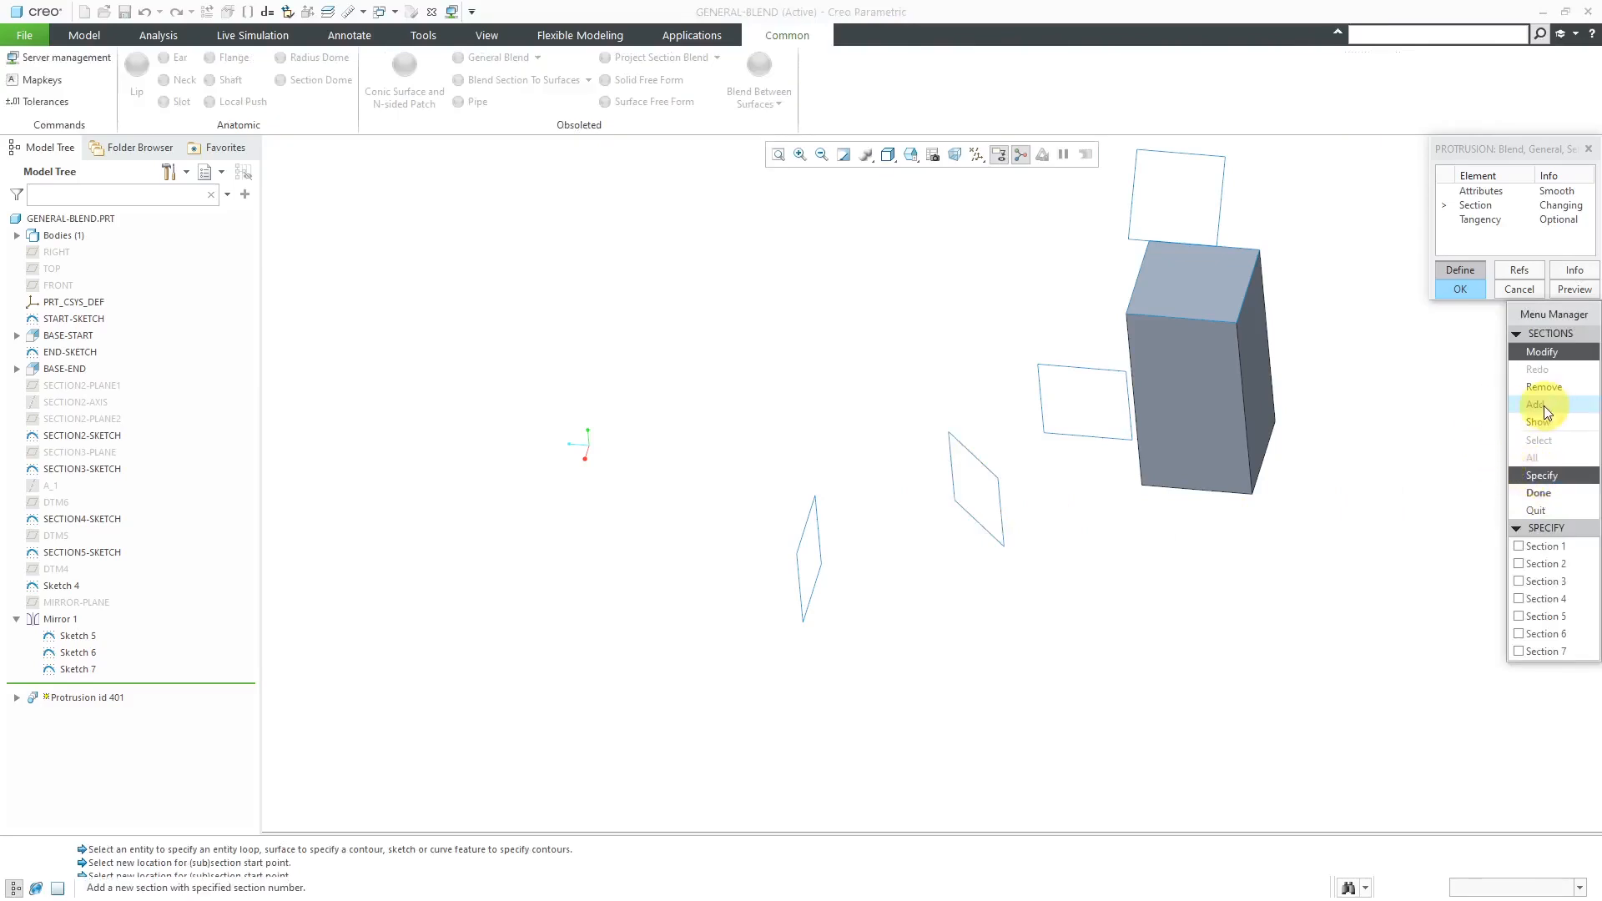
- Add a new Section 8 to the blend using the square loop beside the end block
left_click(1544, 405)
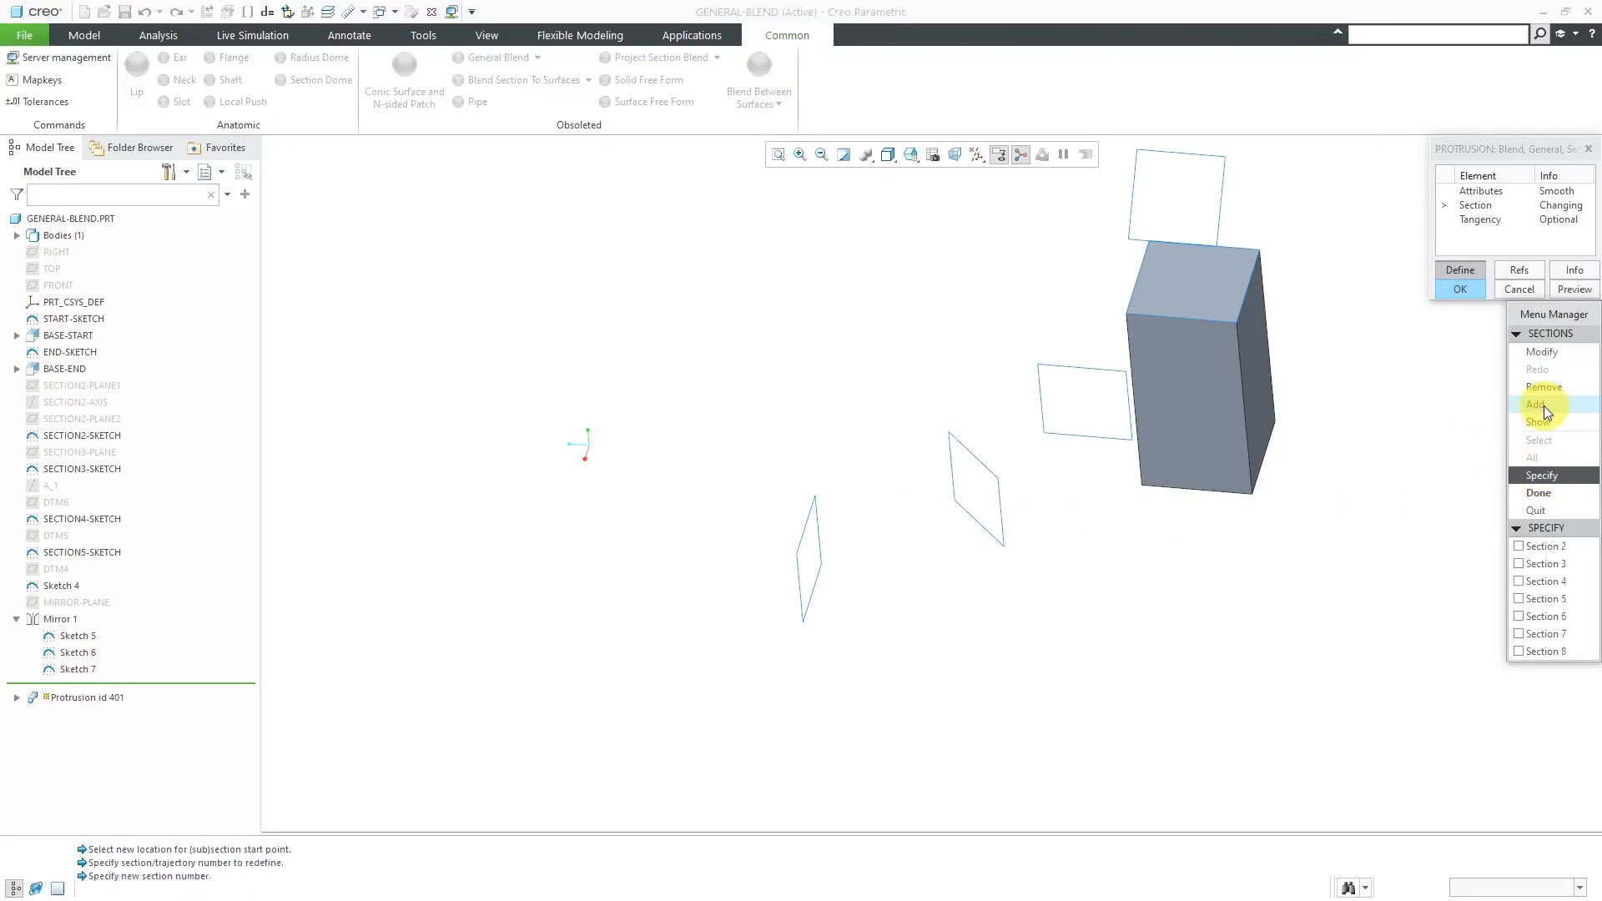
left_click(1555, 647)
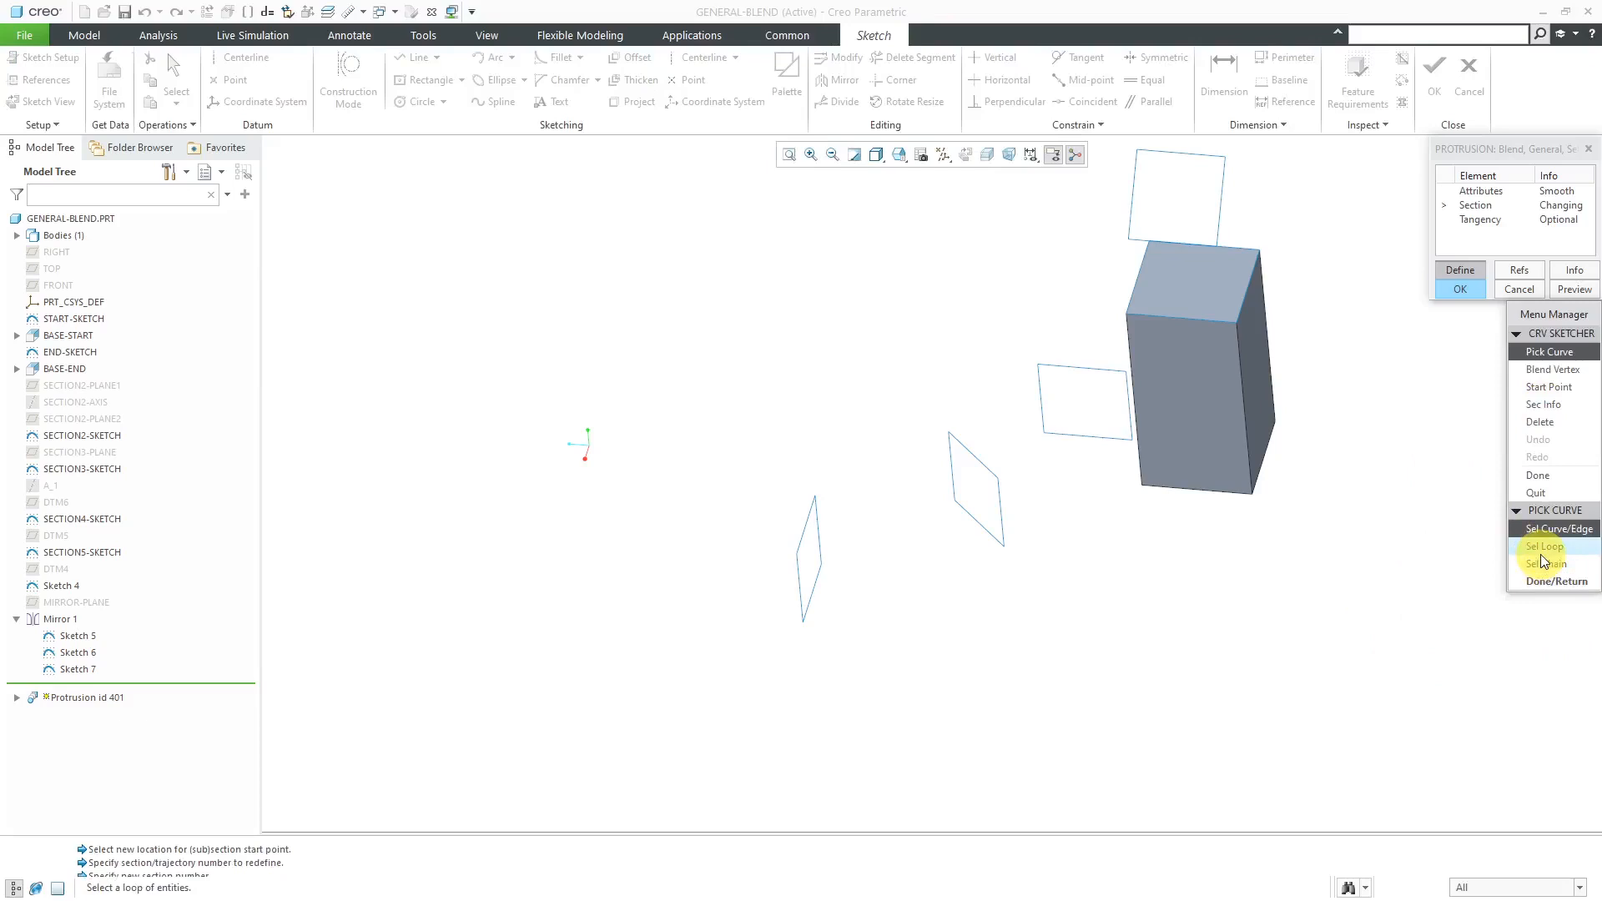
left_click(1545, 546)
left_click(1080, 369)
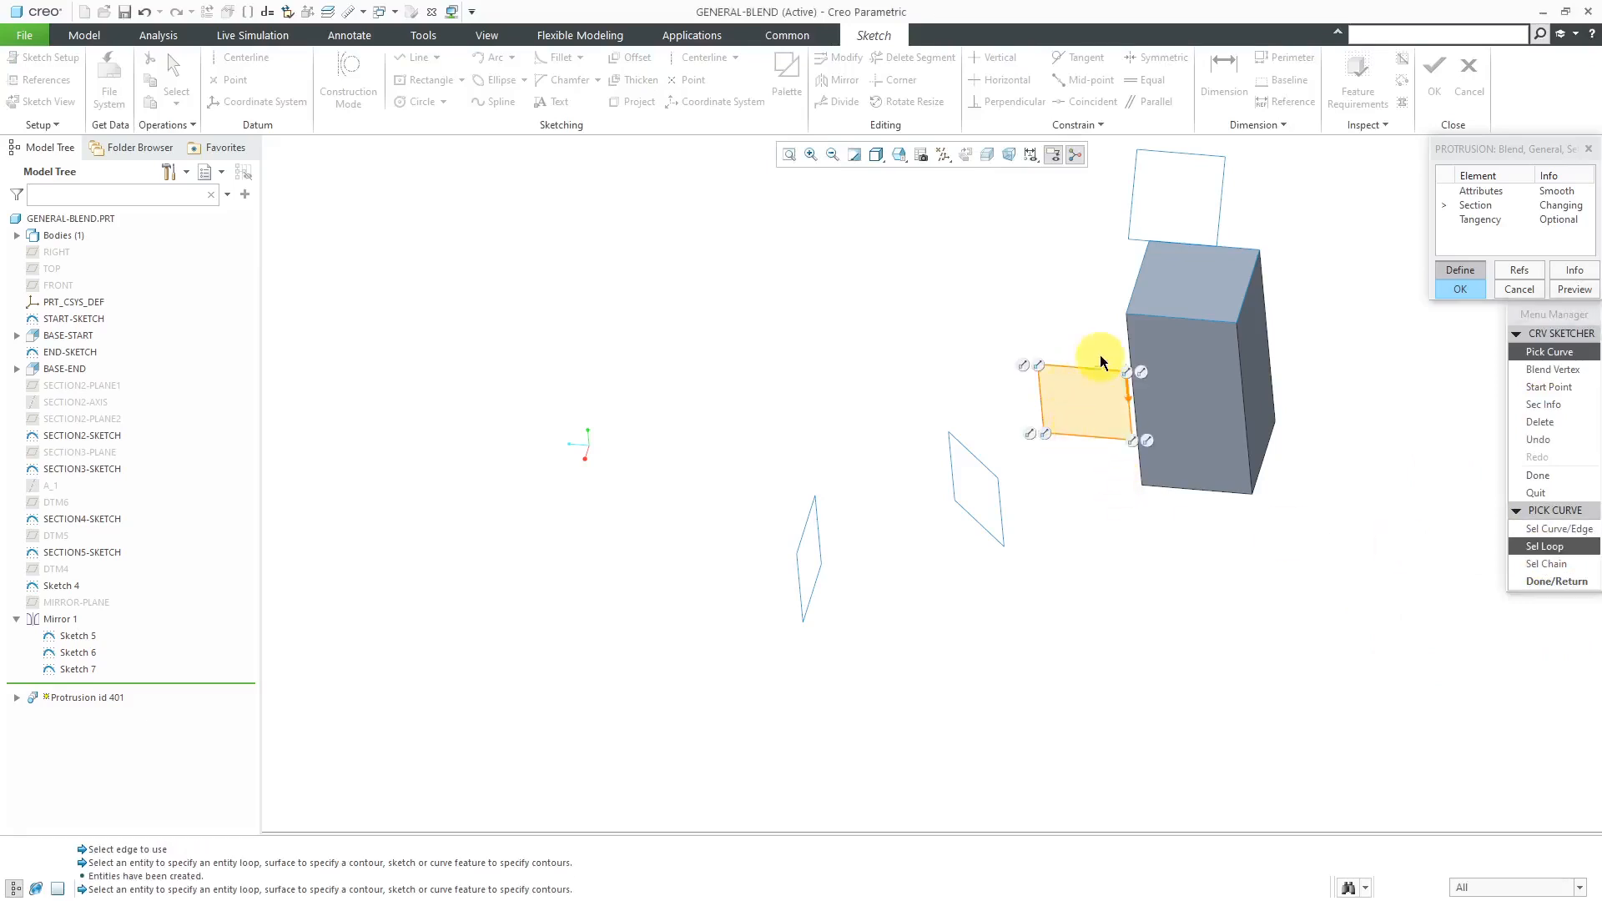
scroll(1077, 375, "up", 4)
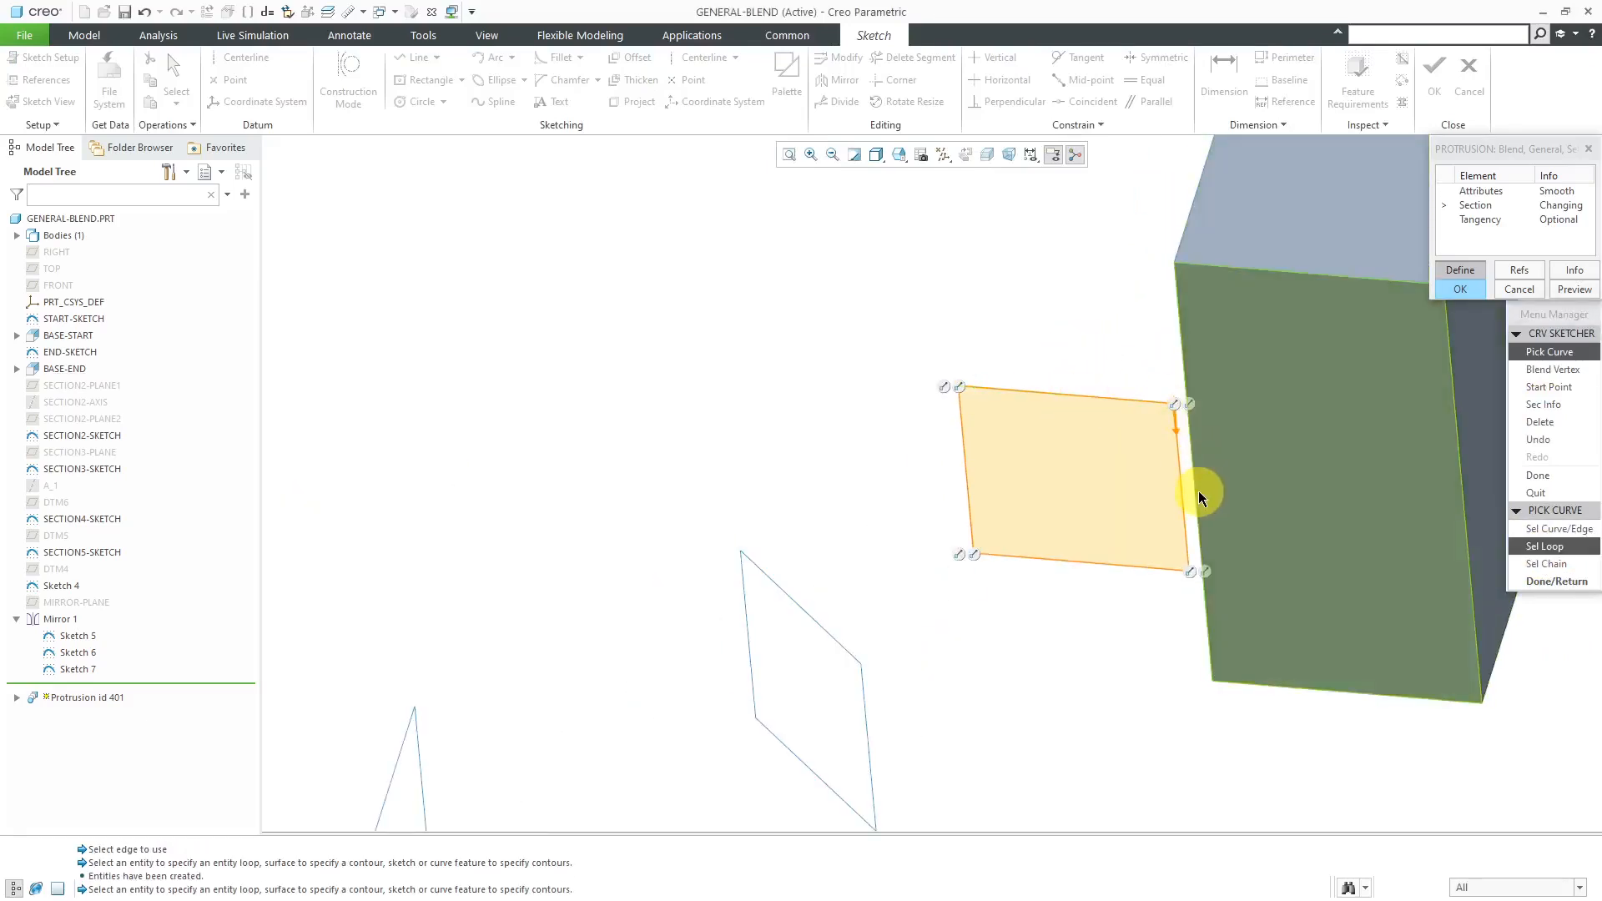
- Set Section 8's start point at the upper corner farthest from the end block and finish the section
left_click(1554, 351)
left_click(1549, 386)
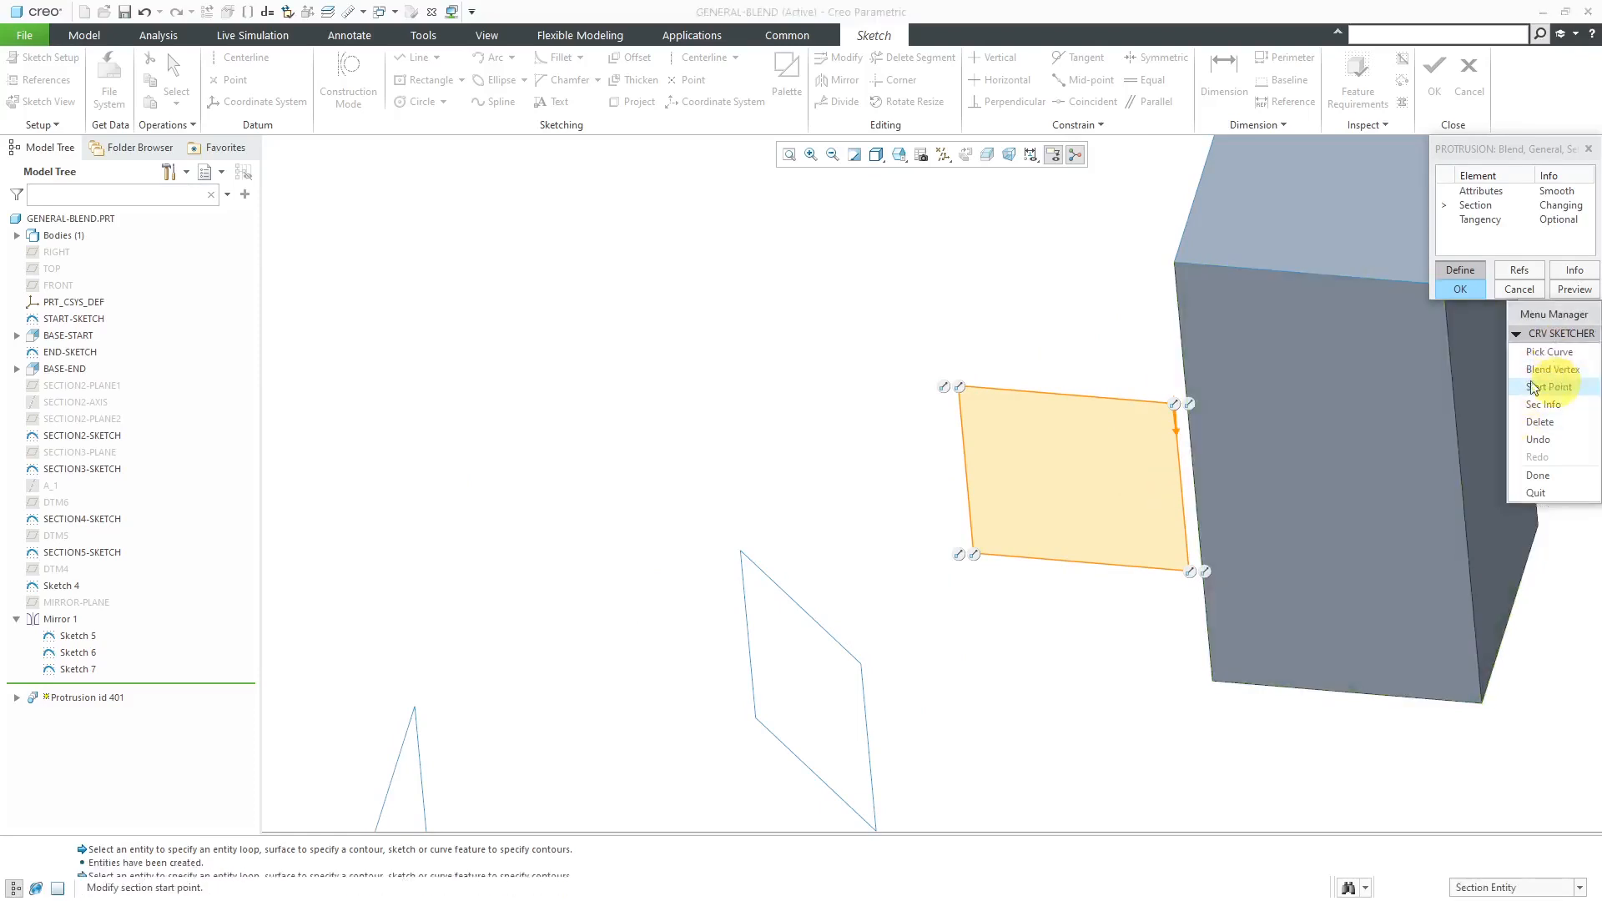
left_click(961, 388)
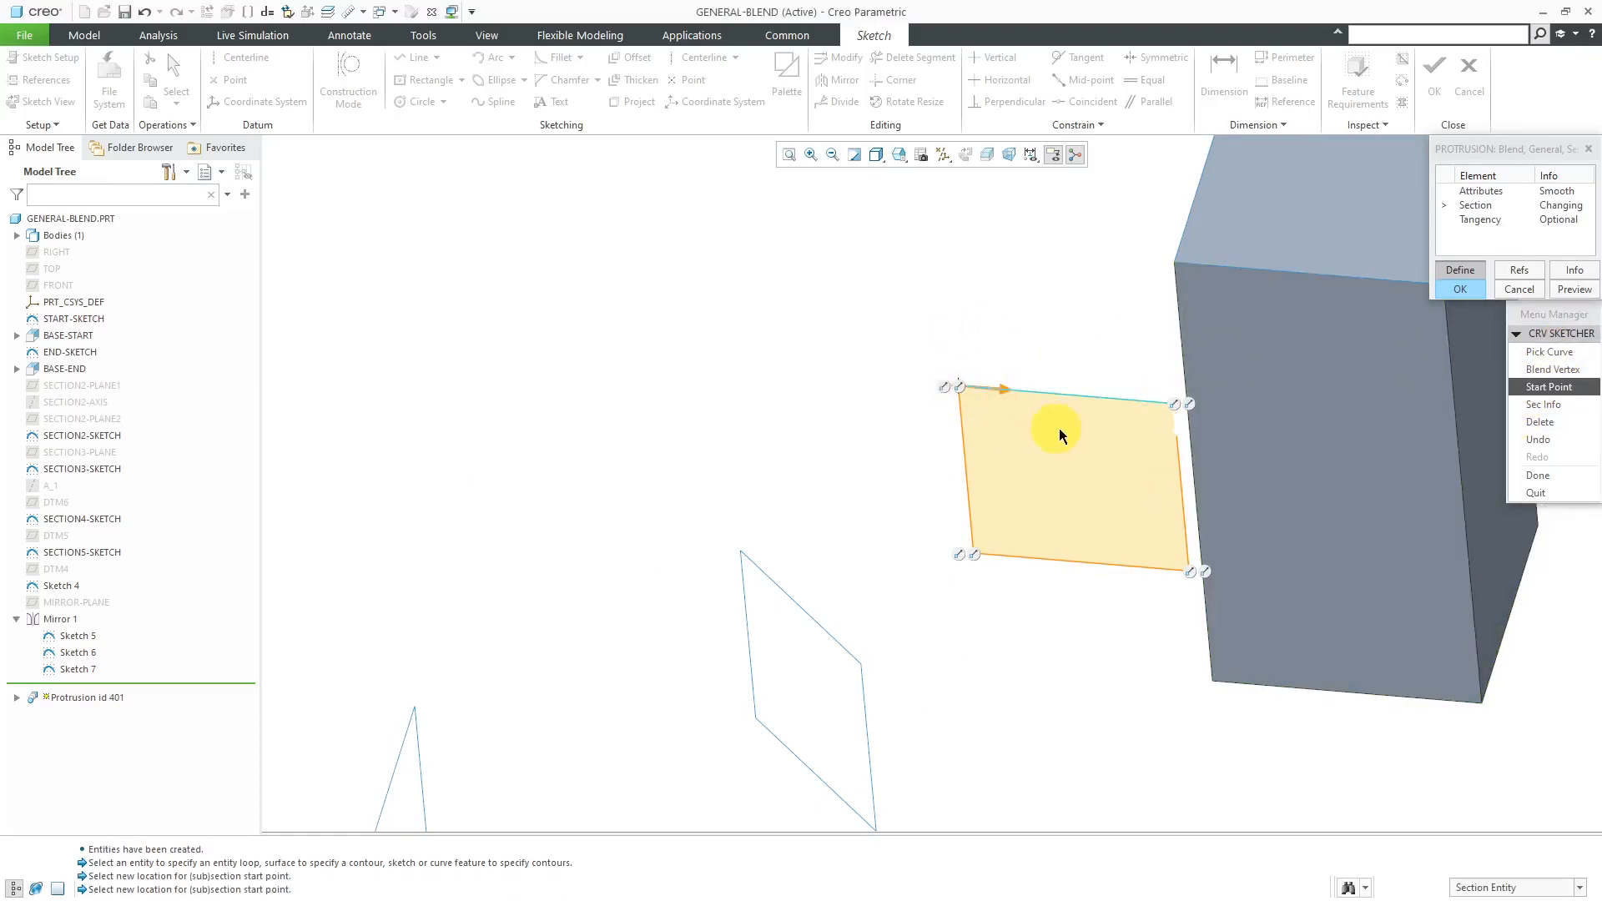
left_click(1539, 475)
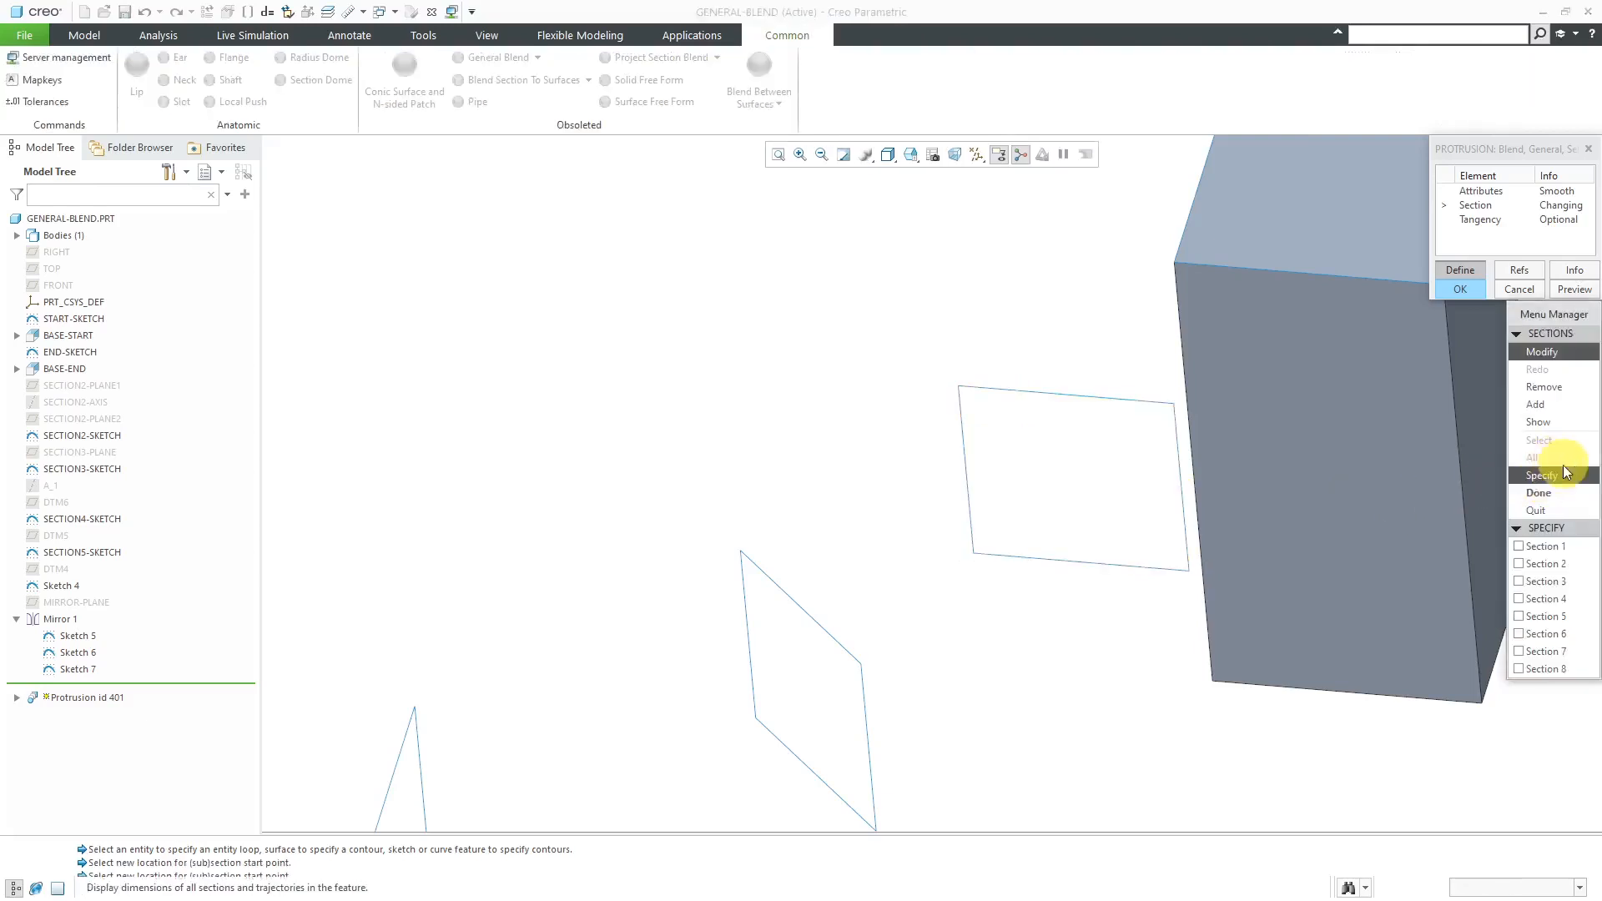
- Finish the section changes, apply the redefined blend, and inspect its newly extended end near the block
left_click(1563, 494)
left_click(1466, 292)
middle_click_drag(957, 487, 876, 432)
scroll(903, 472, "up", 3)
scroll(869, 429, "down", 4)
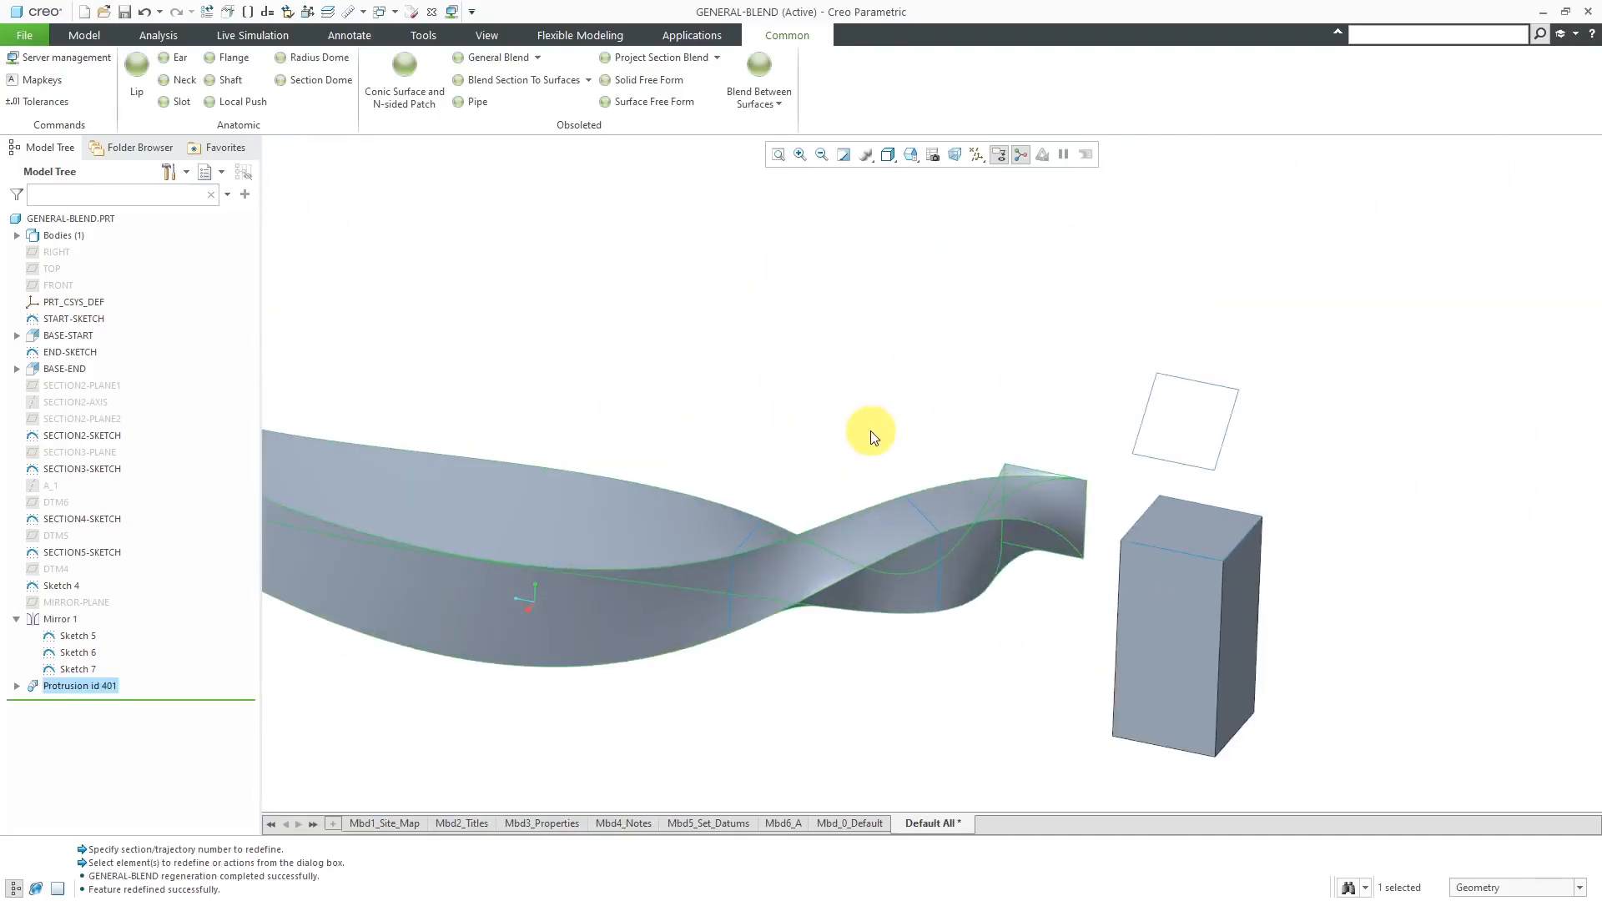
scroll(869, 431, "up", 2)
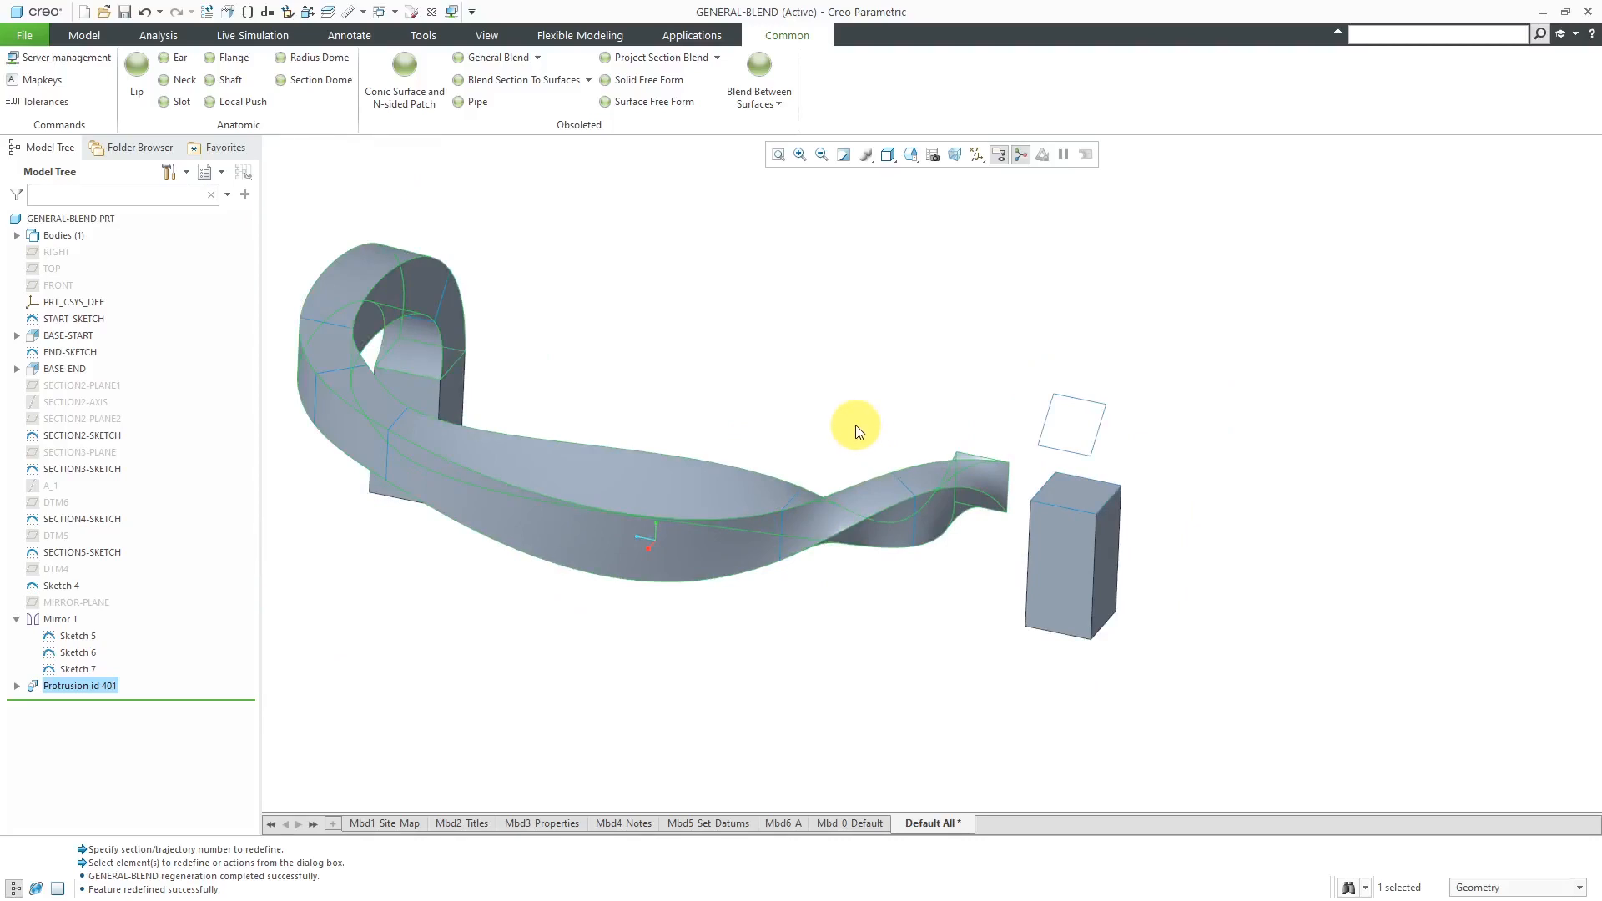
- Redefine the blend protrusion again and open its Section element
left_click(714, 484)
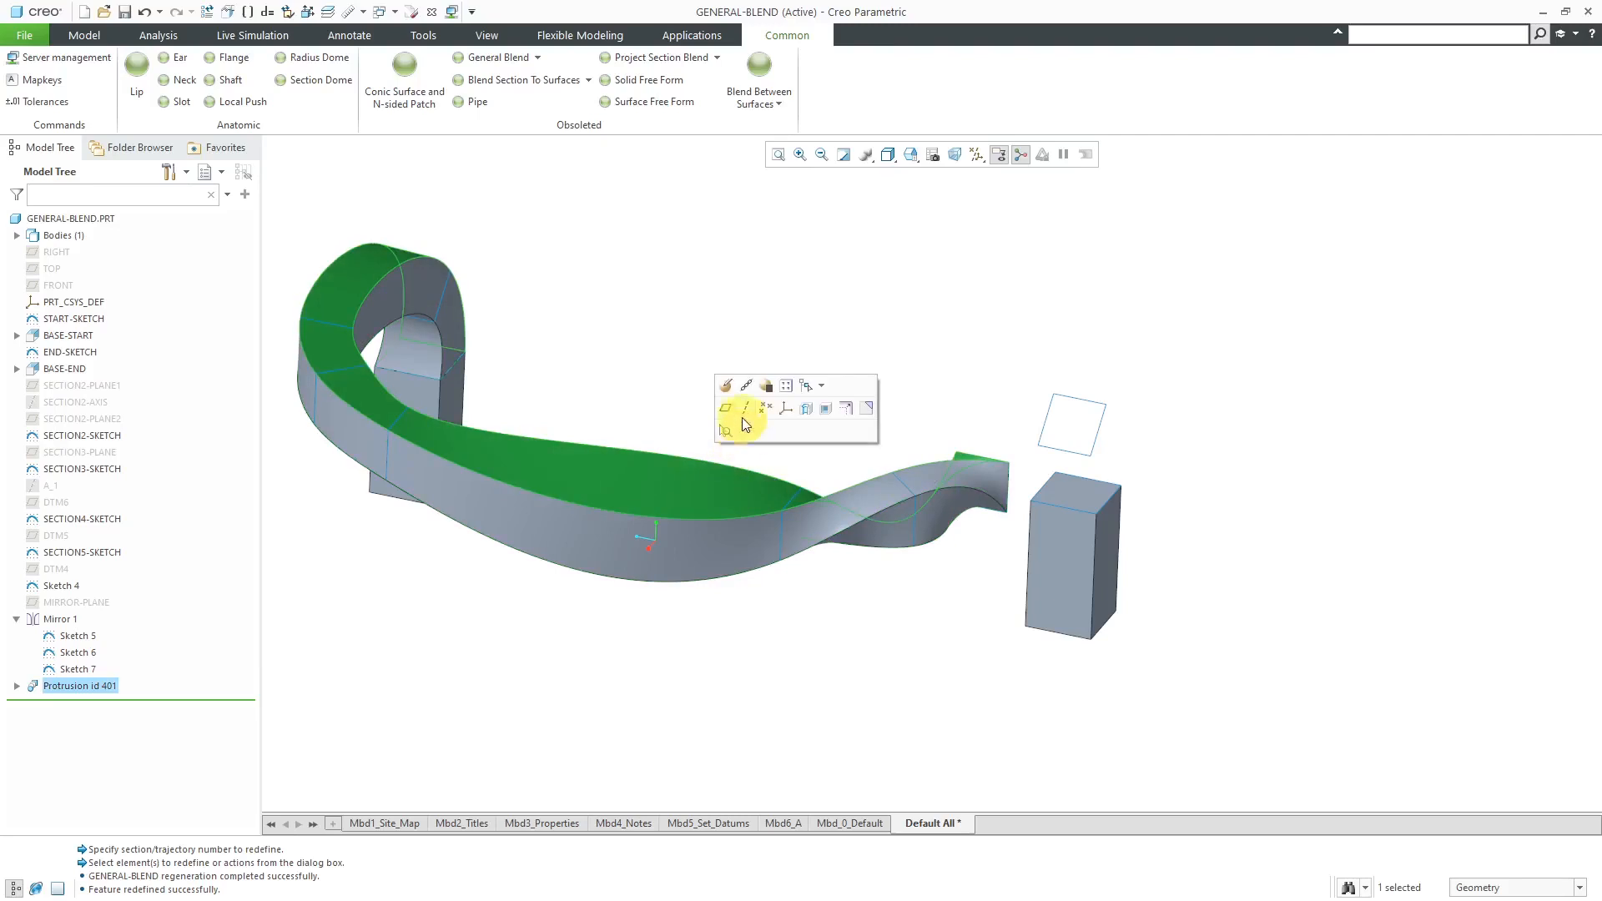
left_click(723, 386)
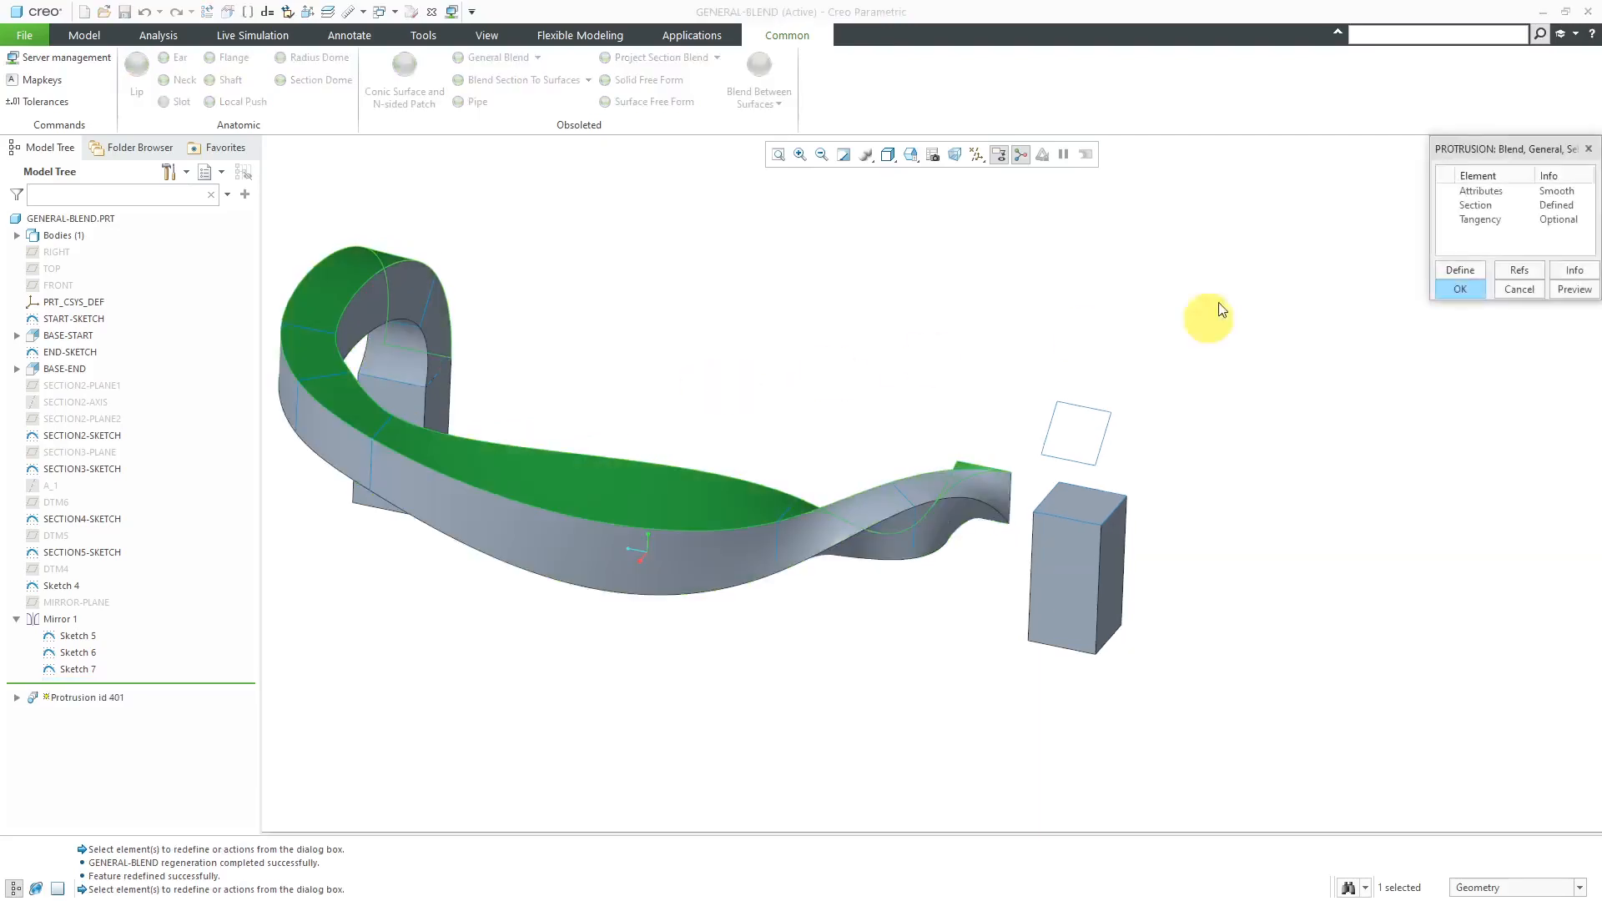
left_click(1475, 205)
left_click(1461, 269)
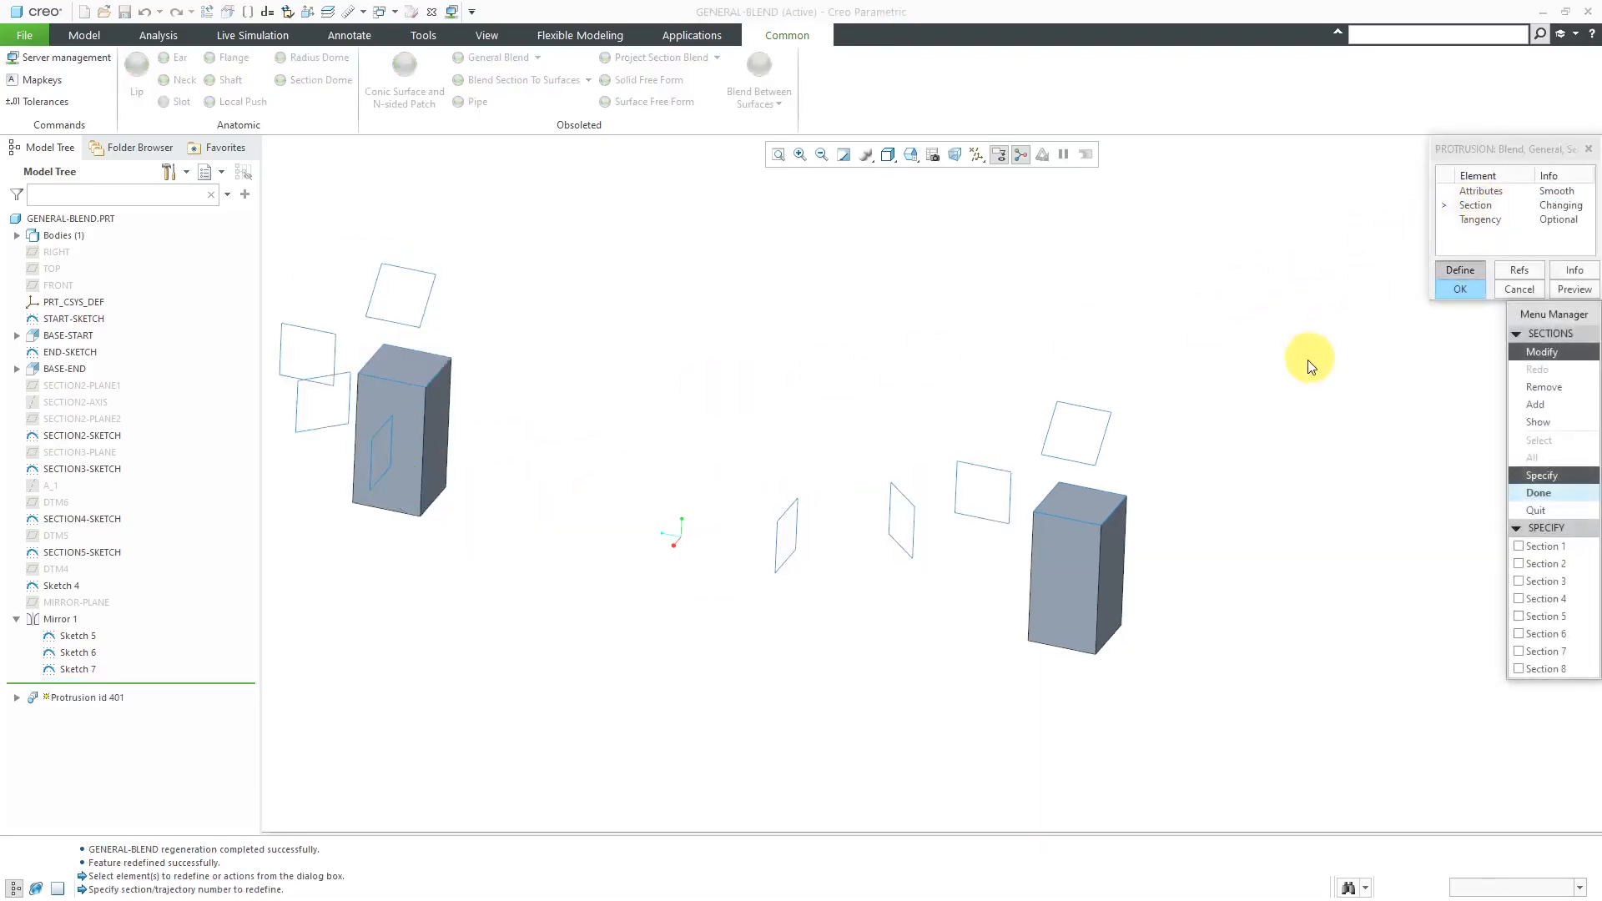
- Examine Section 6's start point and direction relative to the neighbouring squares, and leave the section
left_click(1536, 632)
scroll(803, 521, "up", 2)
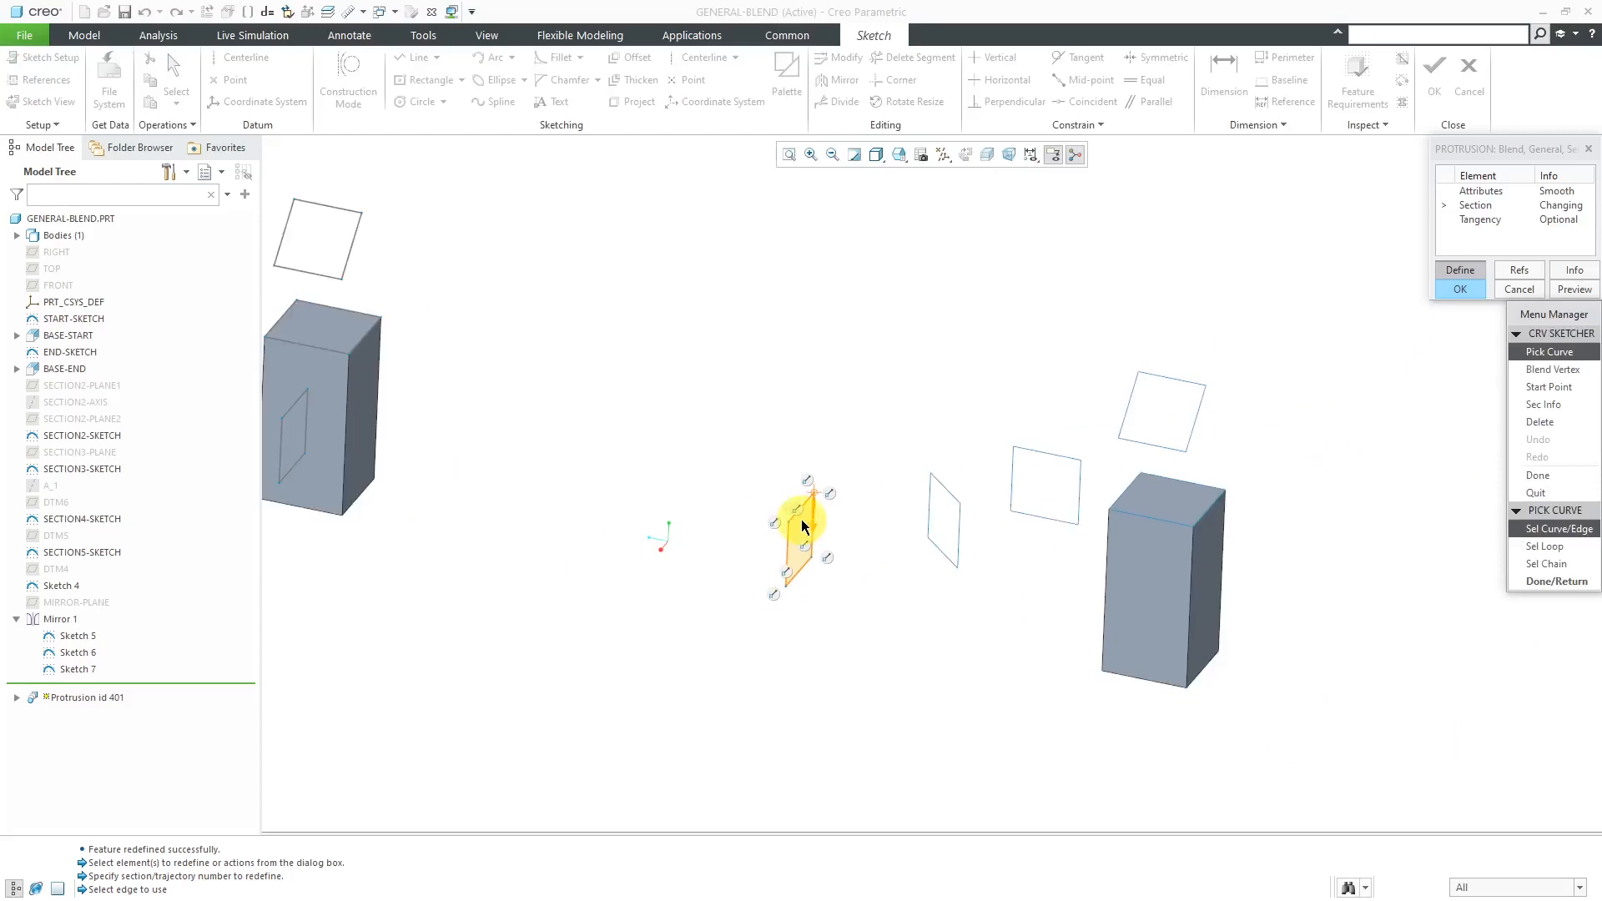
middle_click_drag(809, 503, 901, 548)
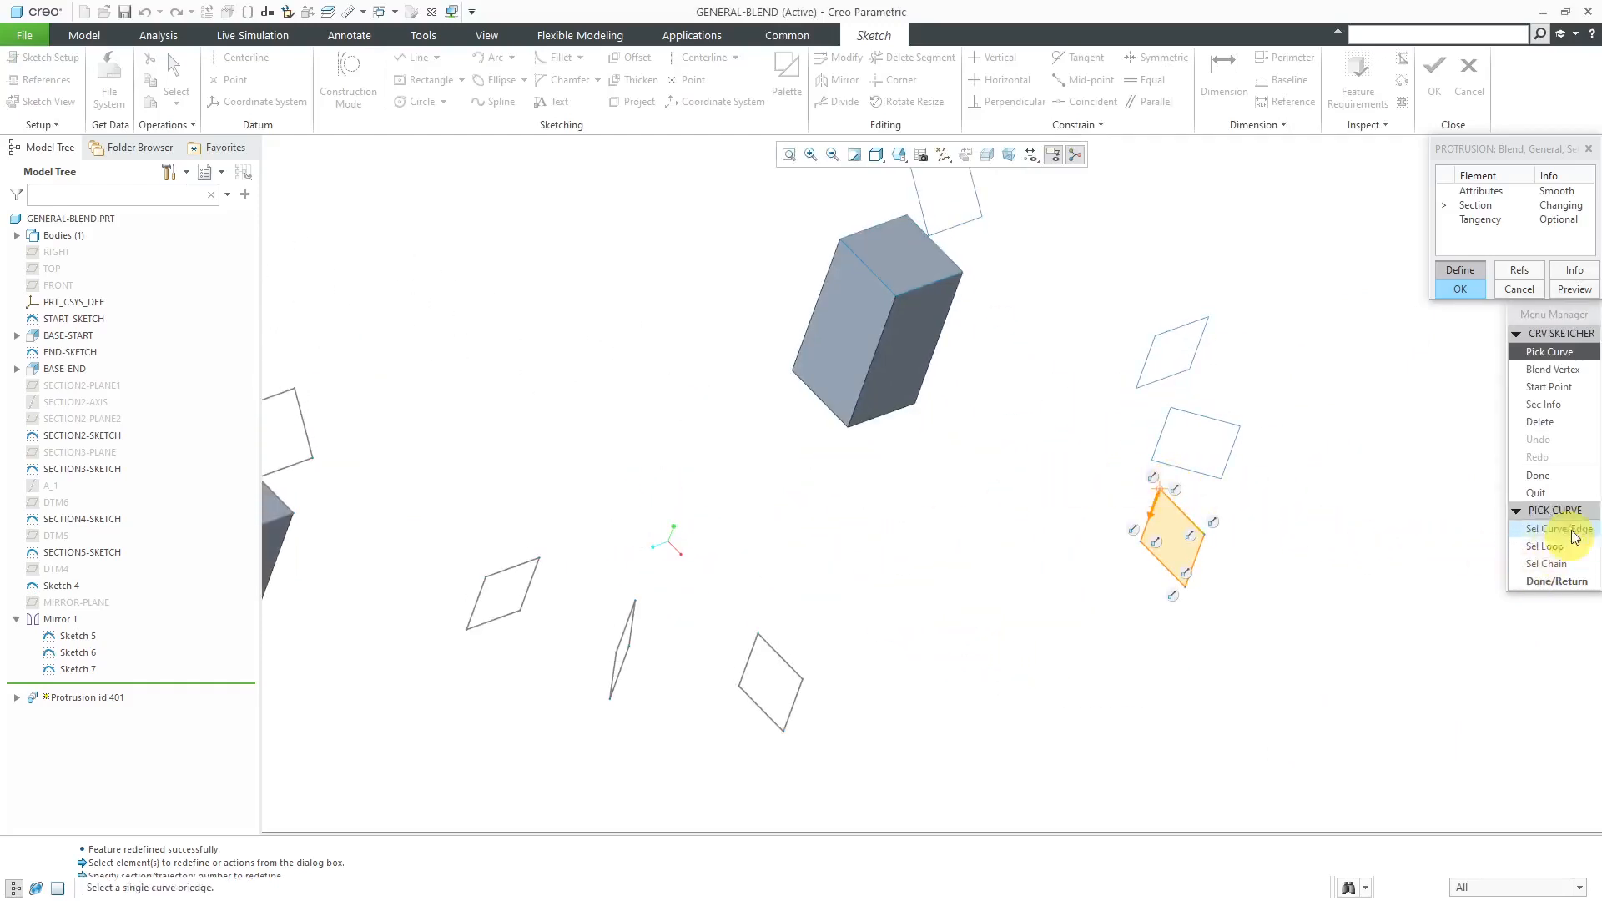
left_click(1568, 484)
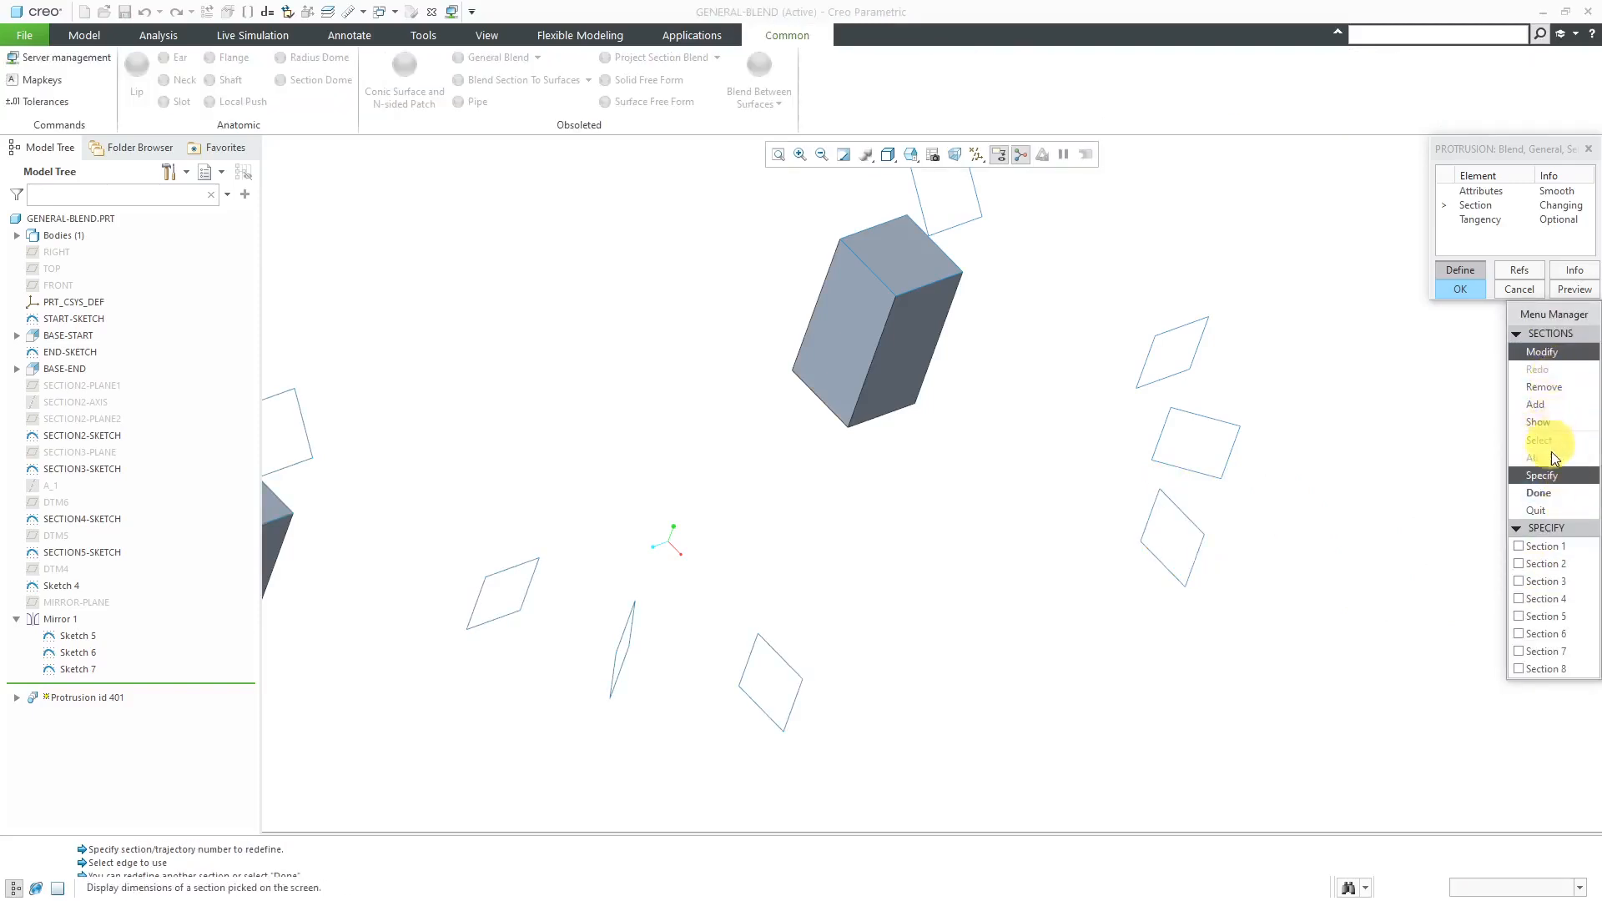
- Move Section 7's start point to the adjacent upper corner of its square and finish the section changes
left_click(1566, 654)
scroll(1162, 407, "up", 3)
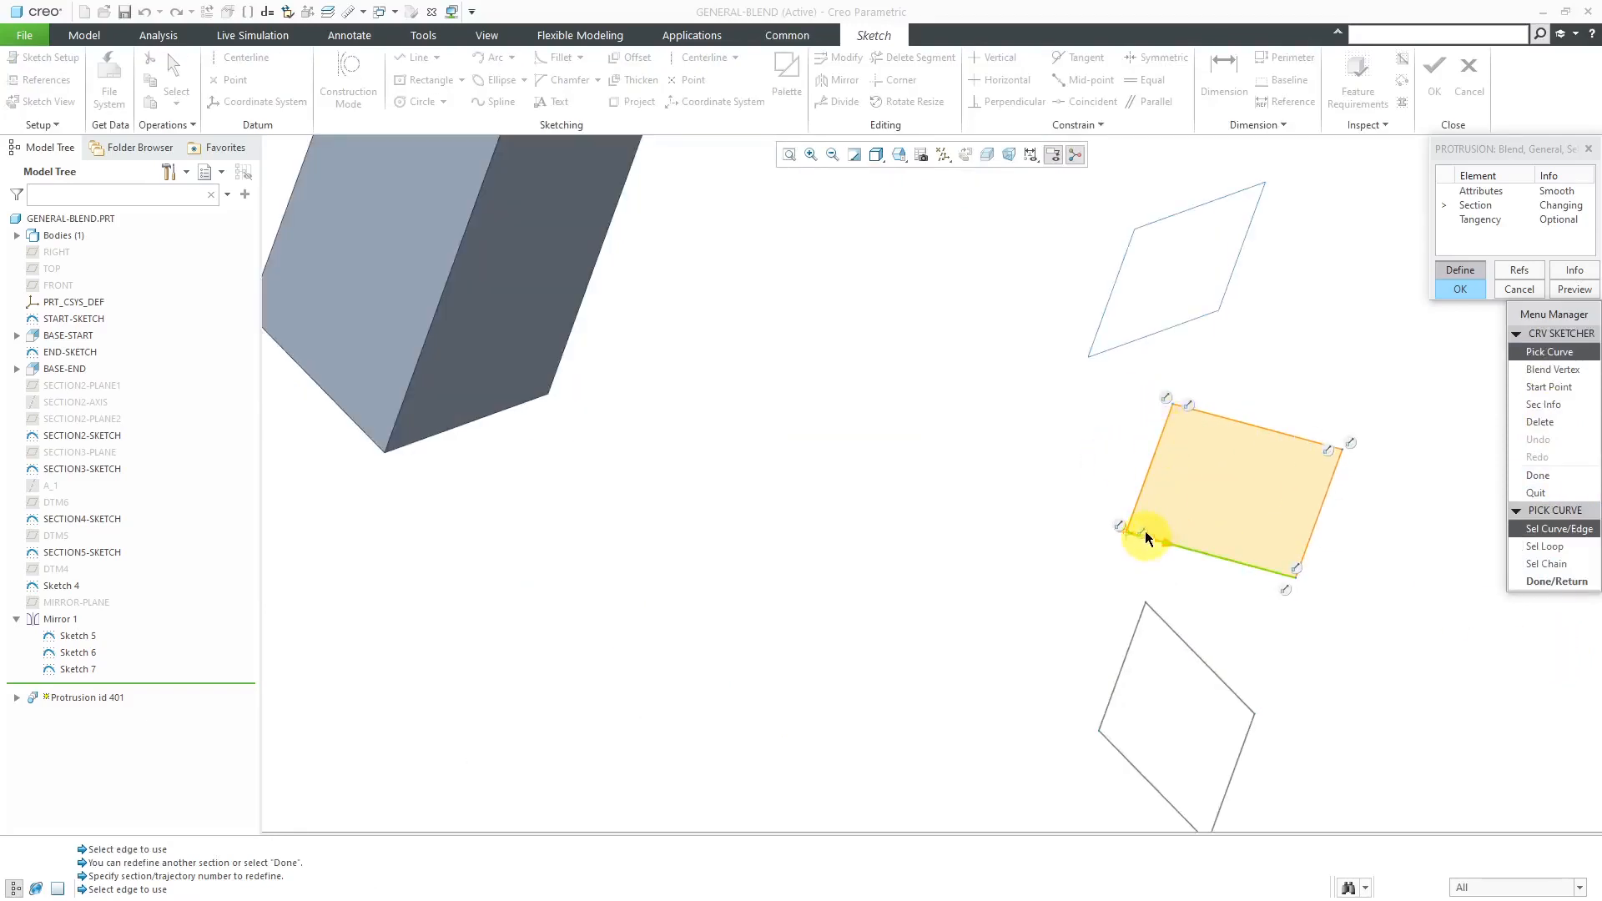
left_click(1549, 386)
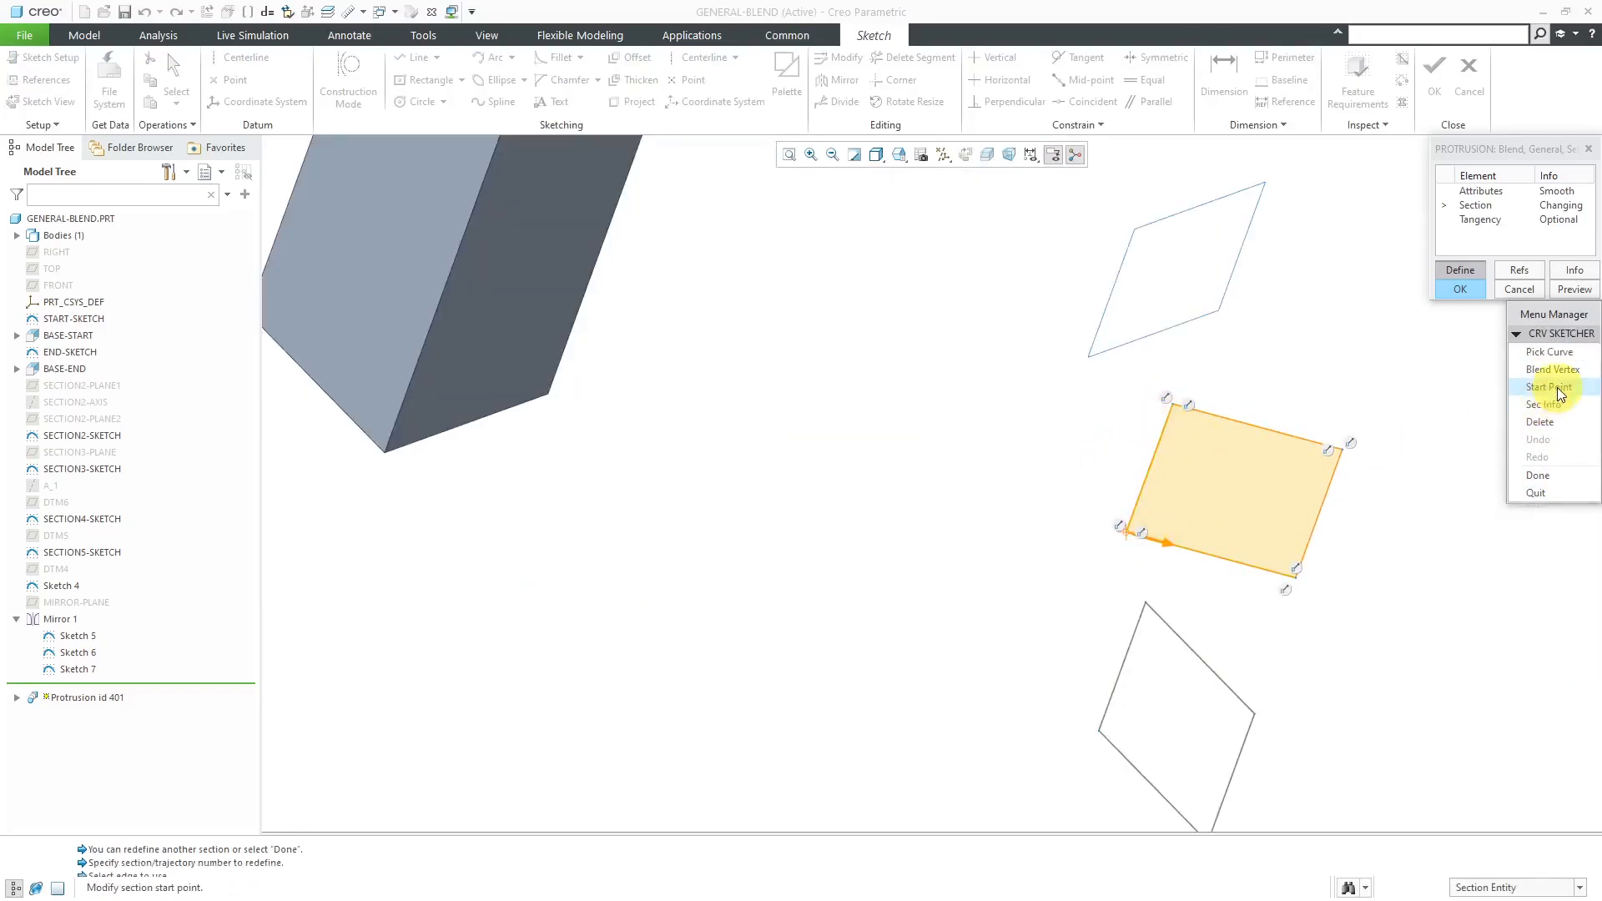
left_click(1177, 404)
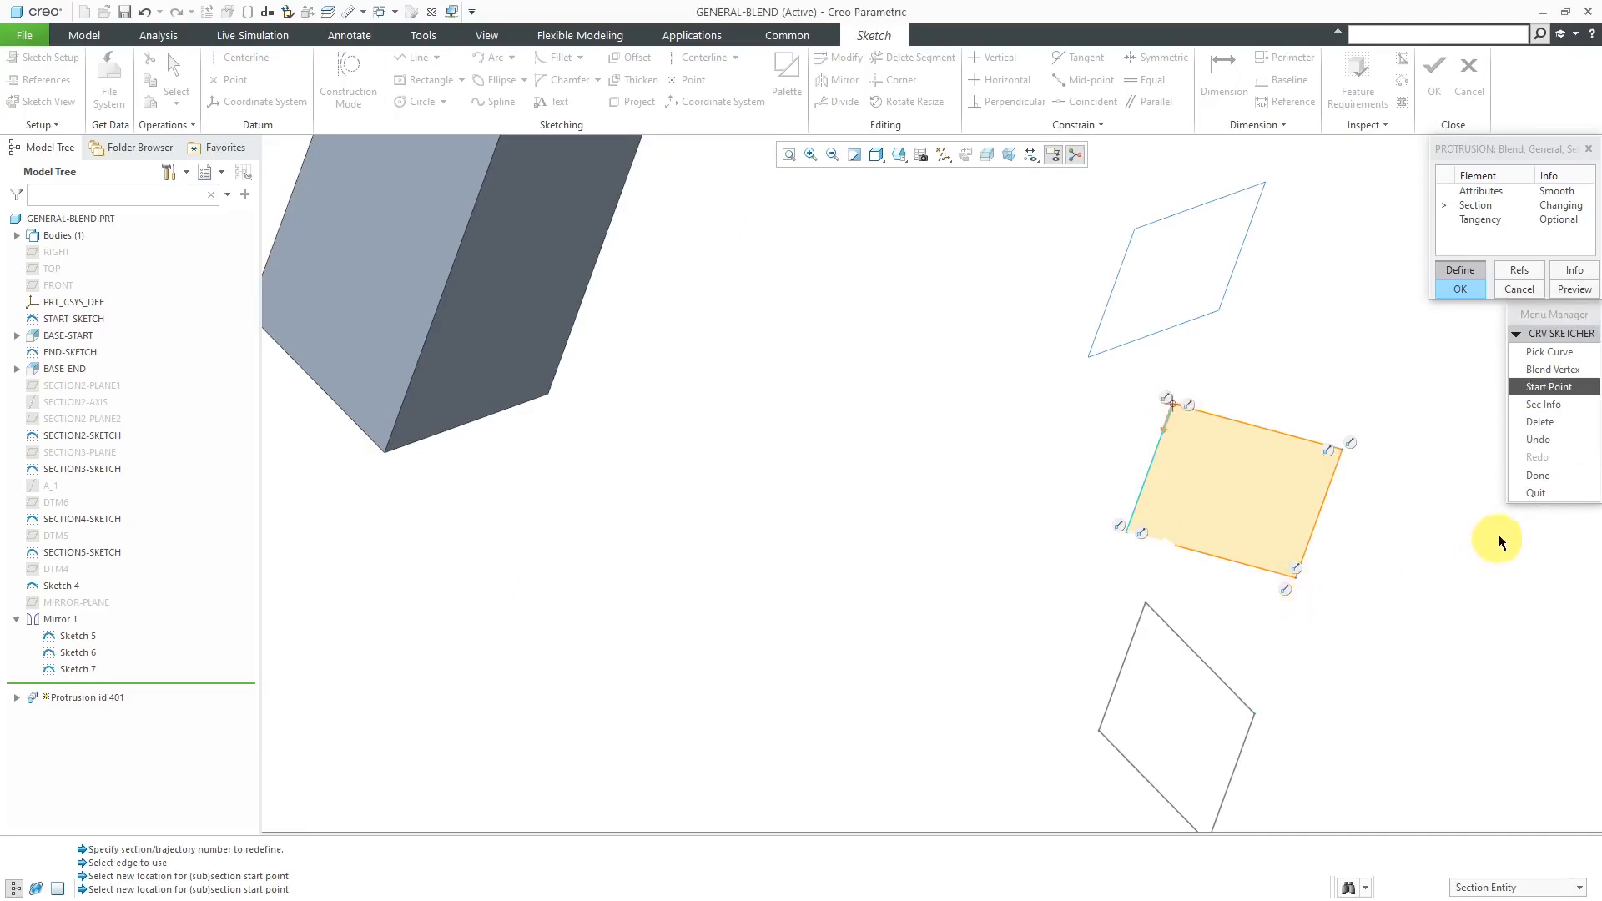
left_click(1544, 474)
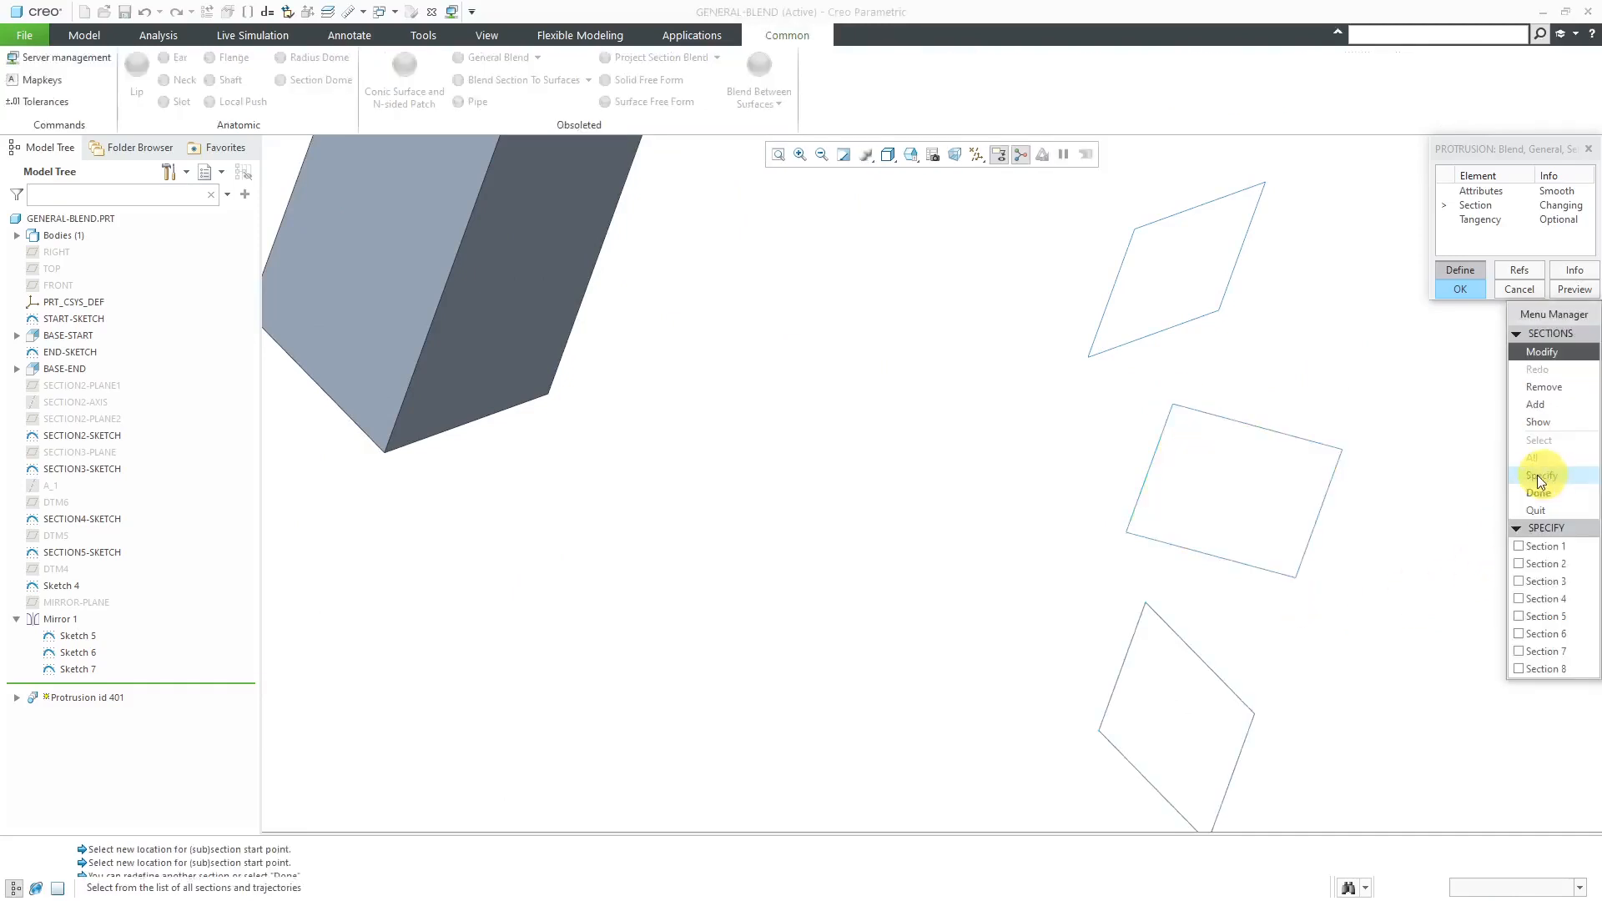
mouse_move(1084, 468)
middle_mouse_down()
mouse_move(985, 413)
mouse_move(951, 443)
middle_mouse_up()
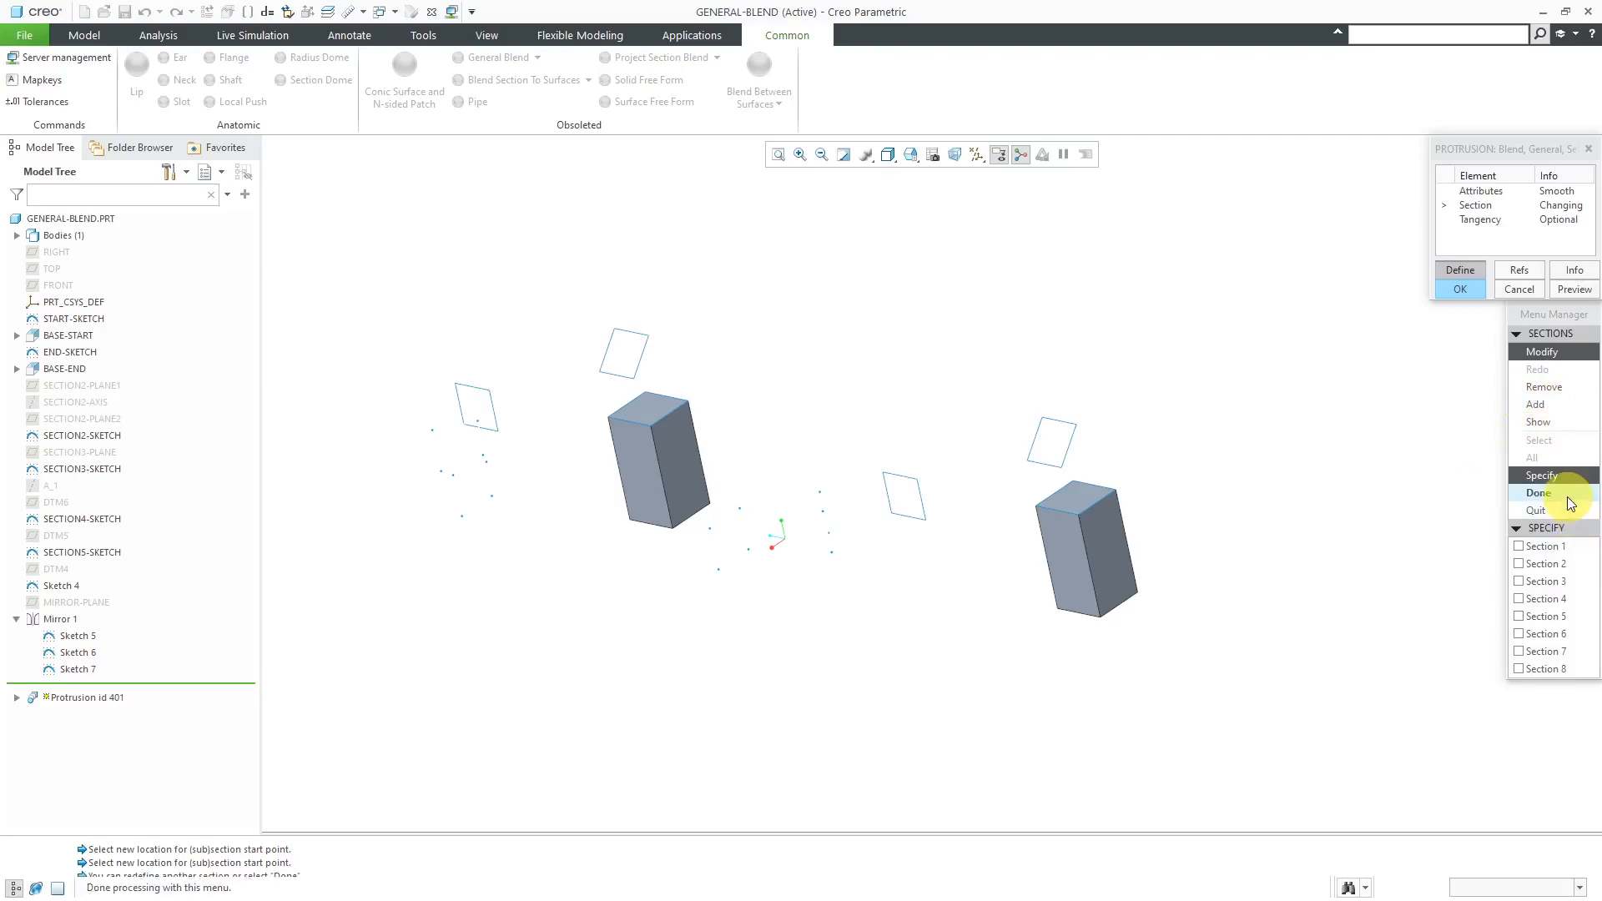
left_click(1538, 493)
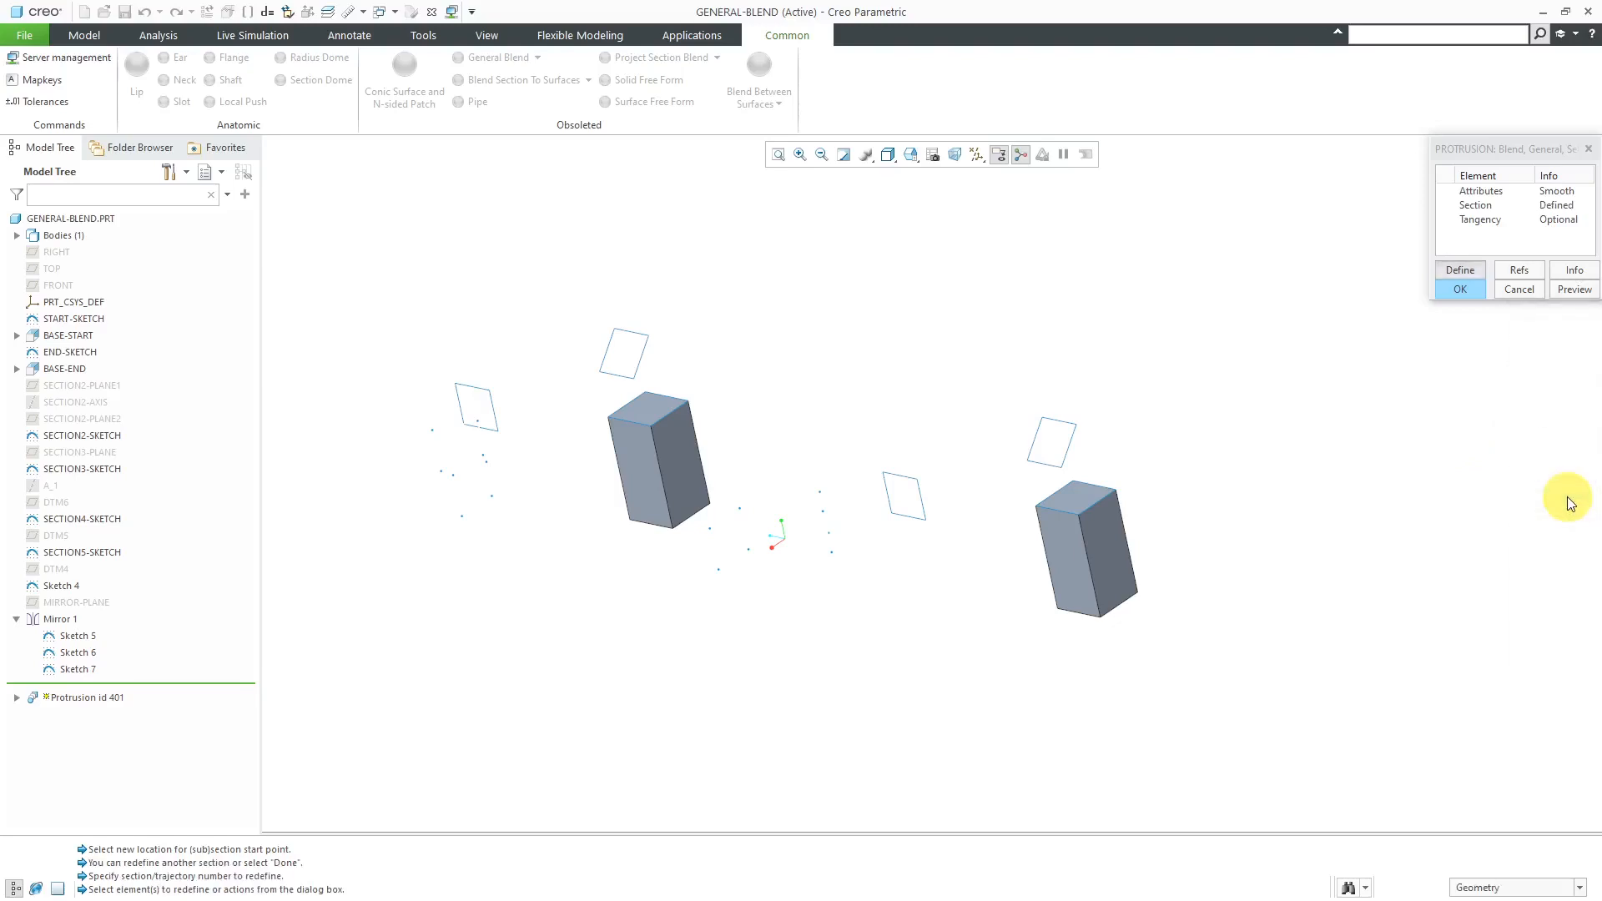
- Reopen the Section element and add a new Section 9 using the square loop above the end block
left_click(1461, 269)
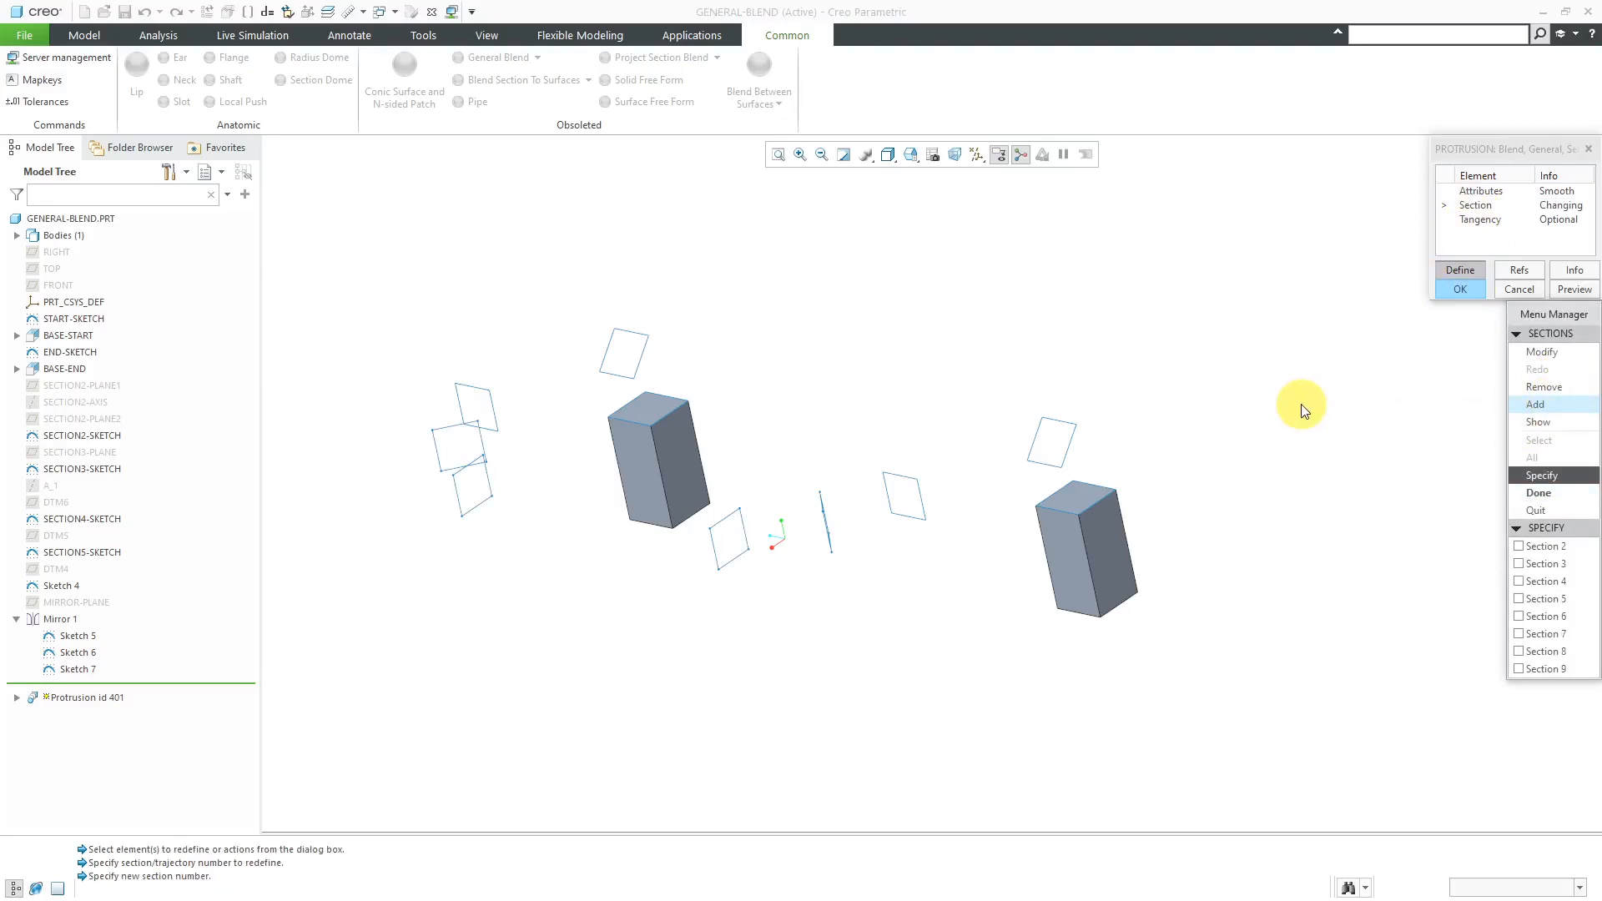
left_click(1530, 668)
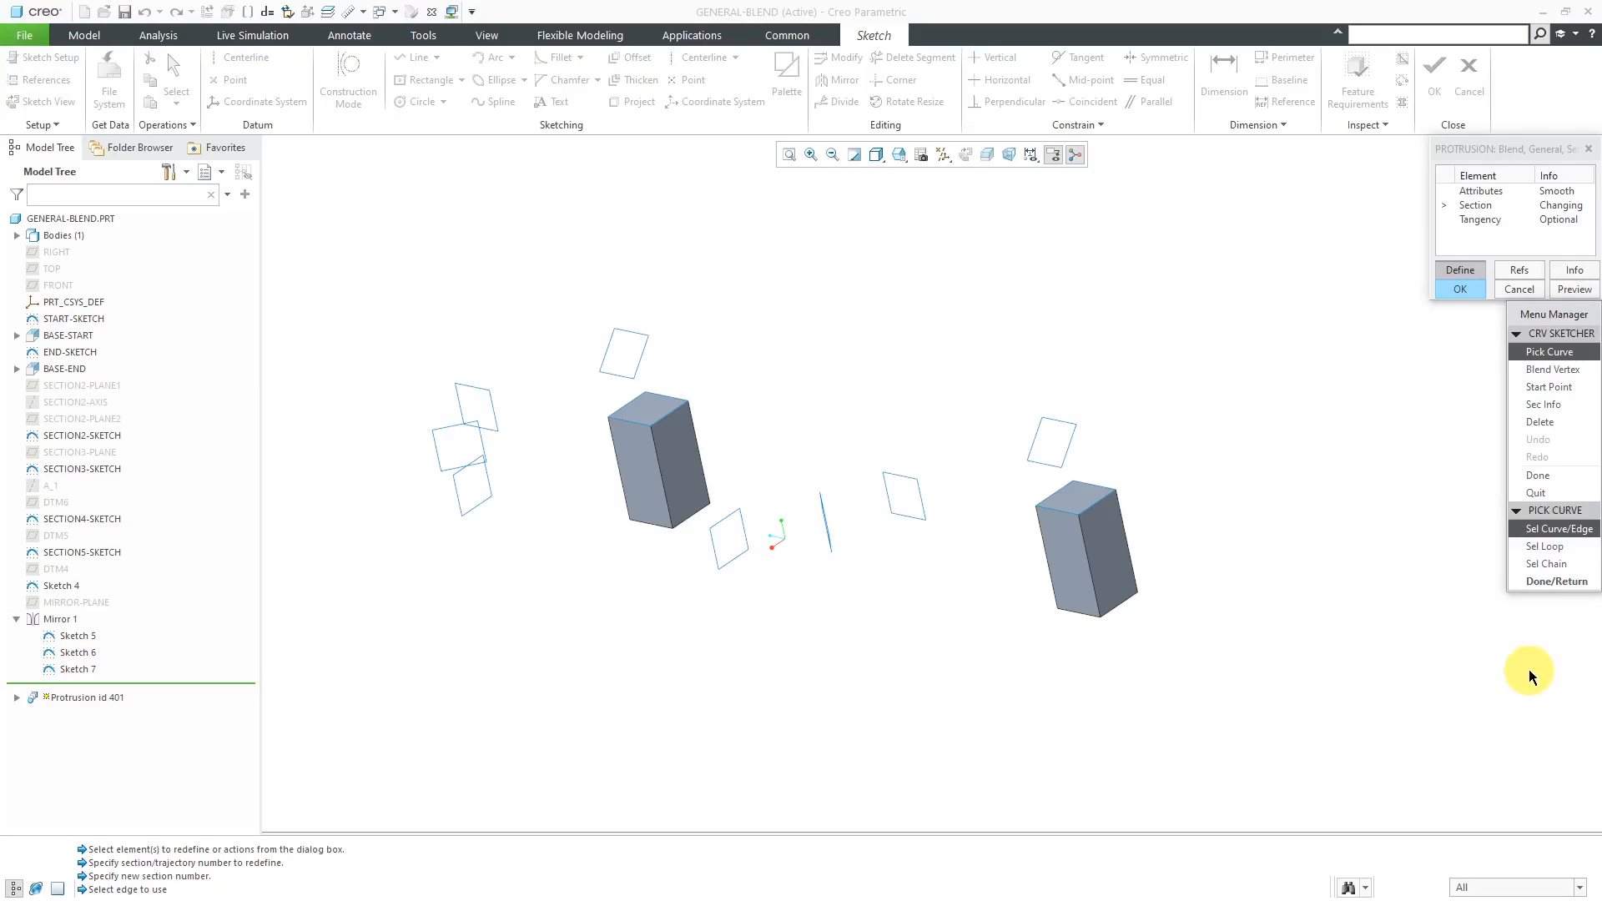
left_click(1050, 418)
scroll(1060, 399, "up", 3)
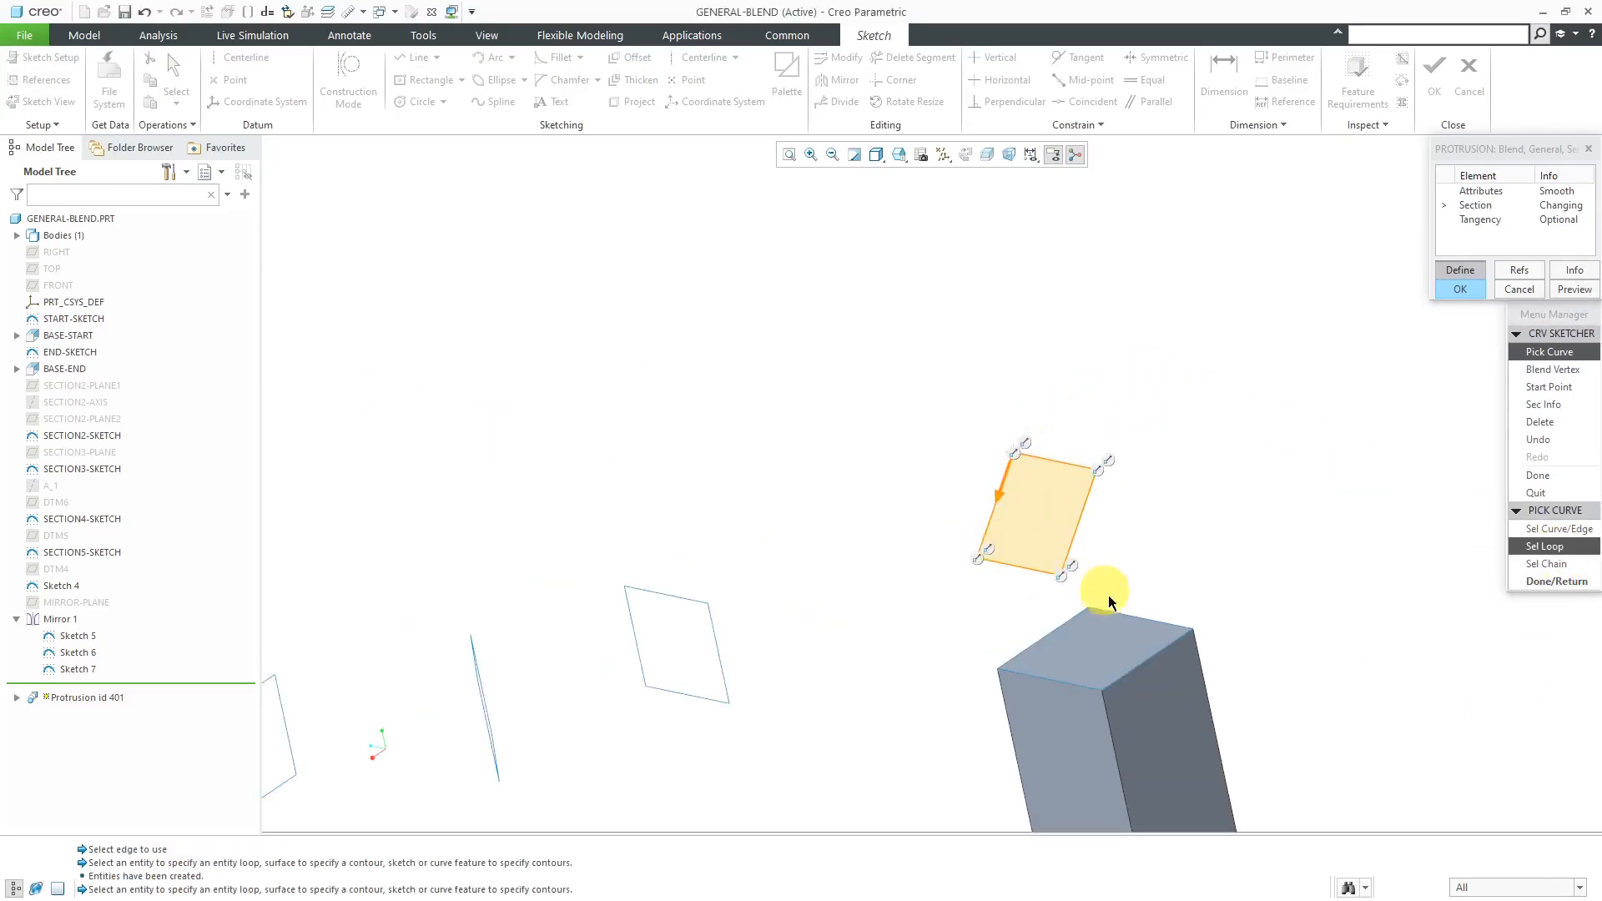
left_click(1554, 580)
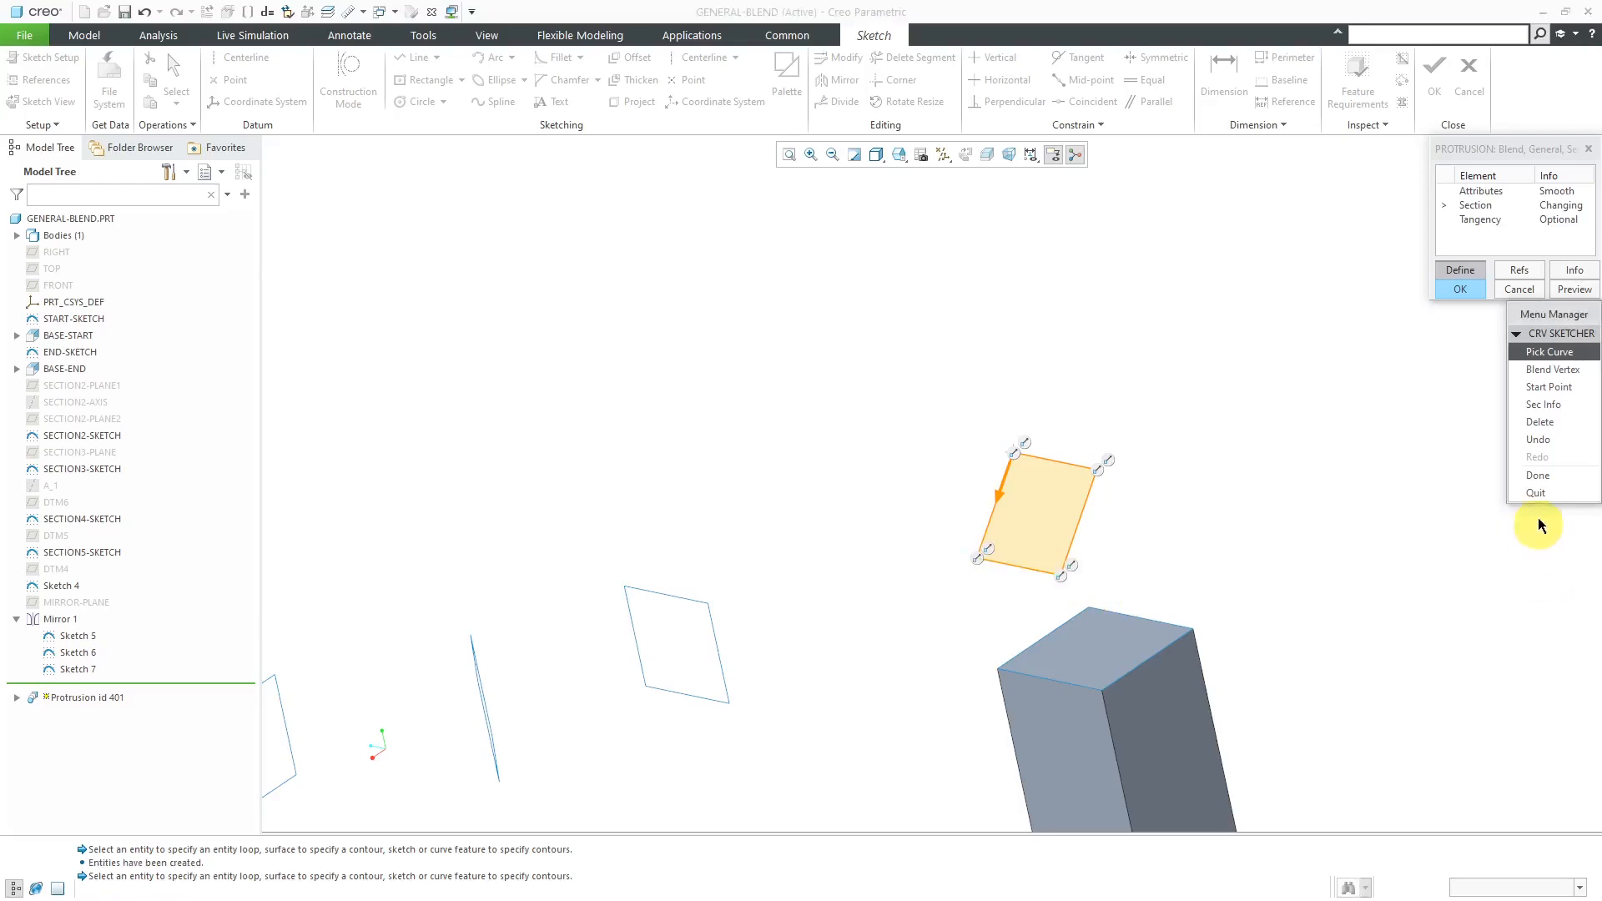
left_click(1541, 482)
- Add Section 10 to the blend by picking the four top edges of the end block
left_click(1540, 404)
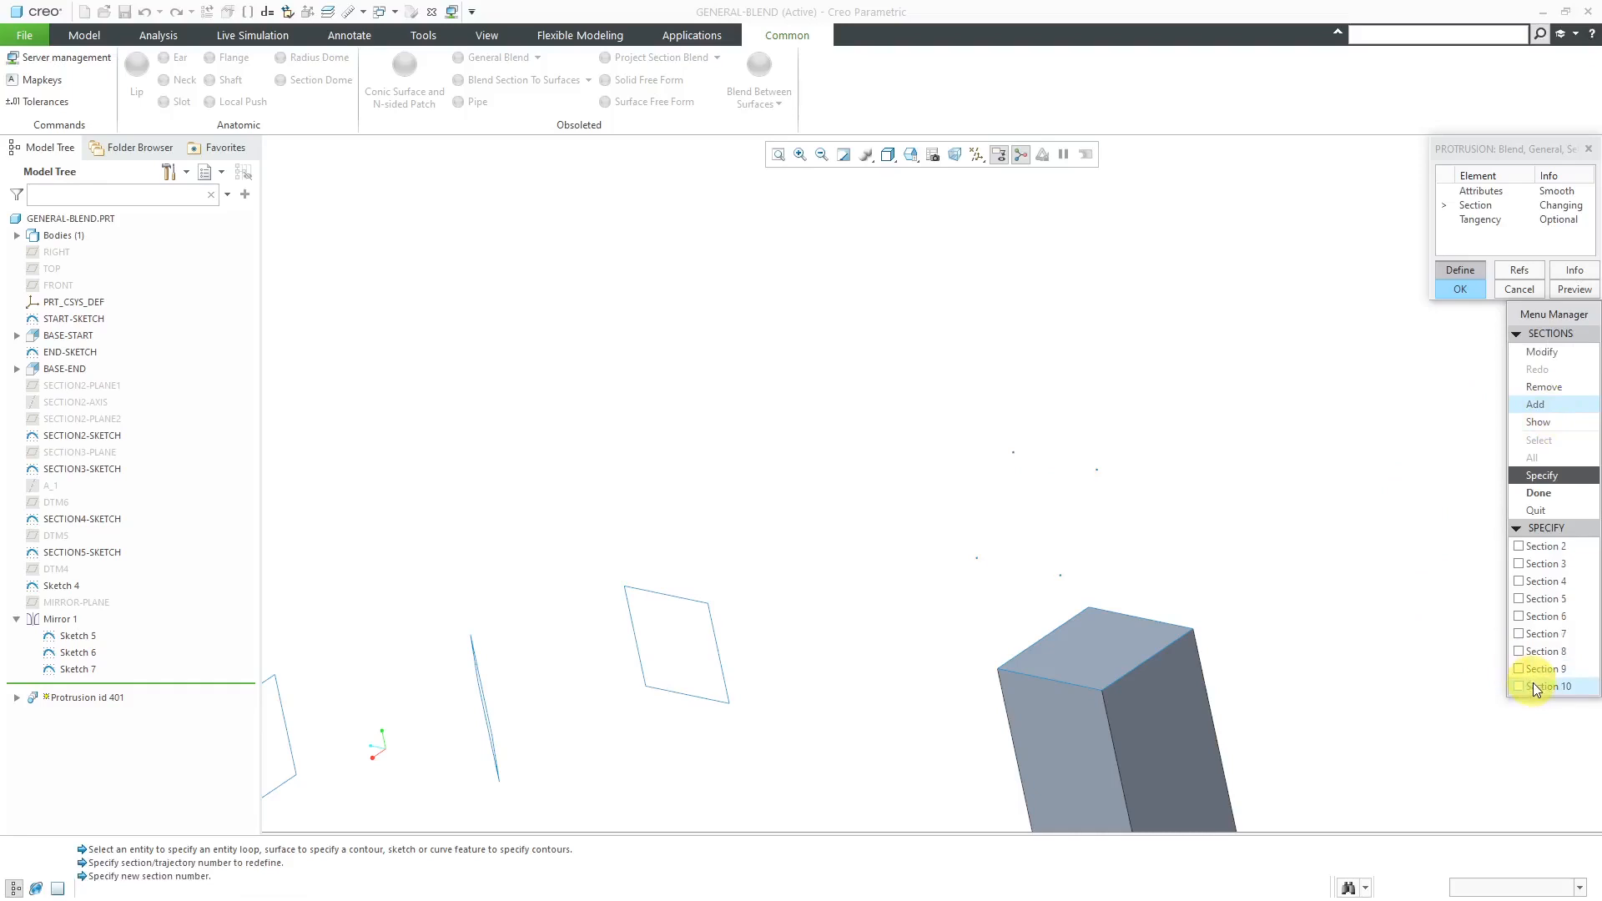
left_click(1535, 685)
left_click(1118, 614)
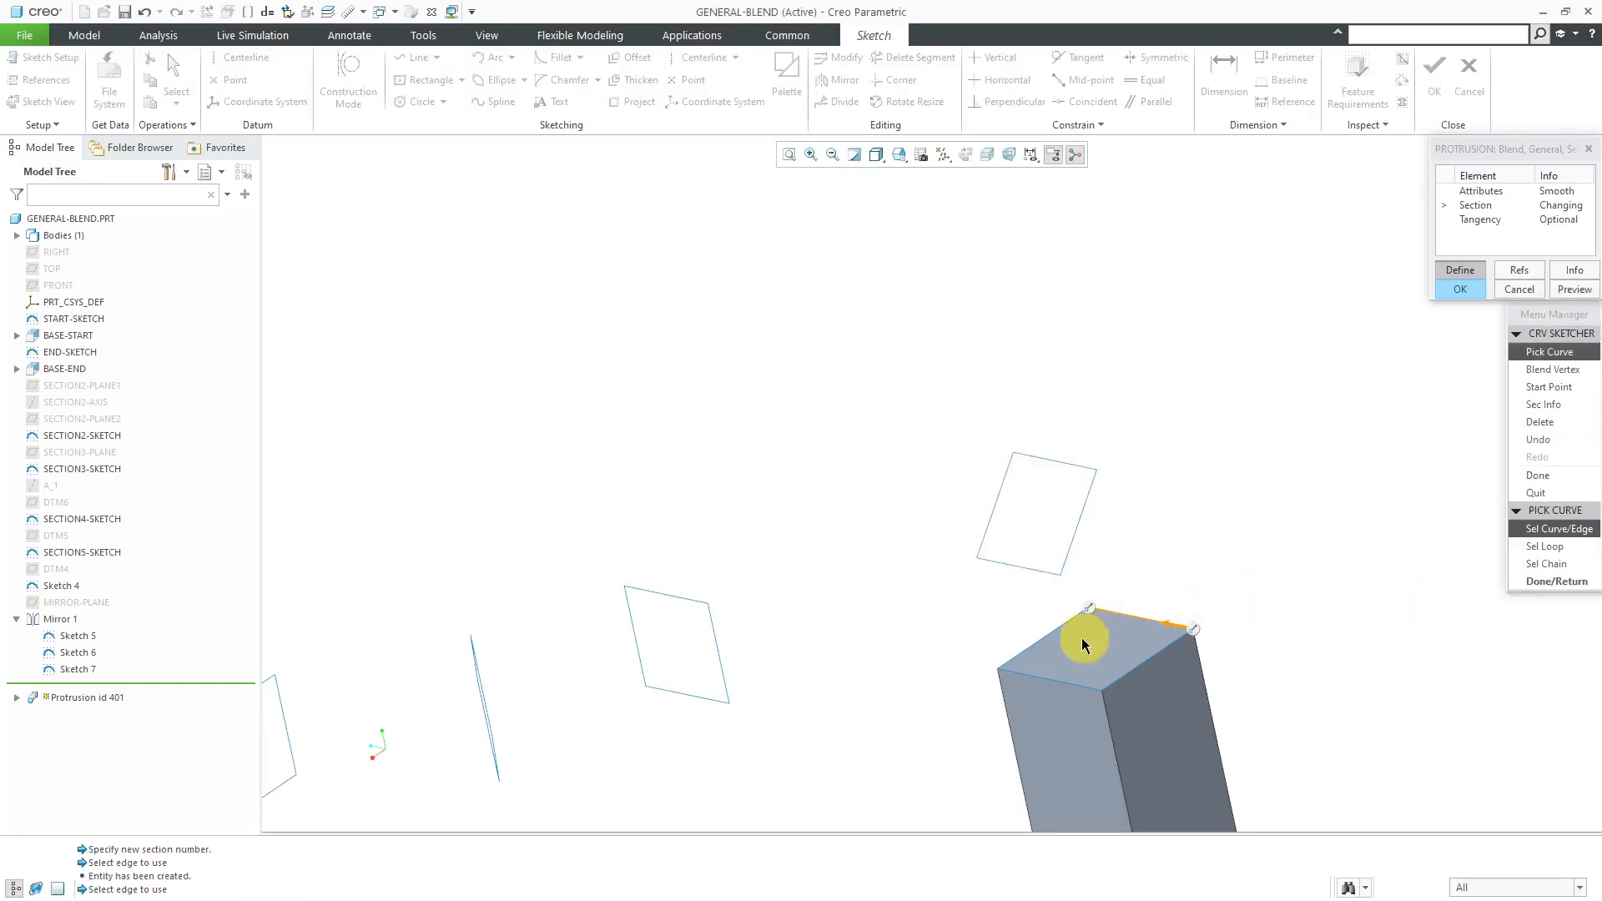
left_click(1047, 635)
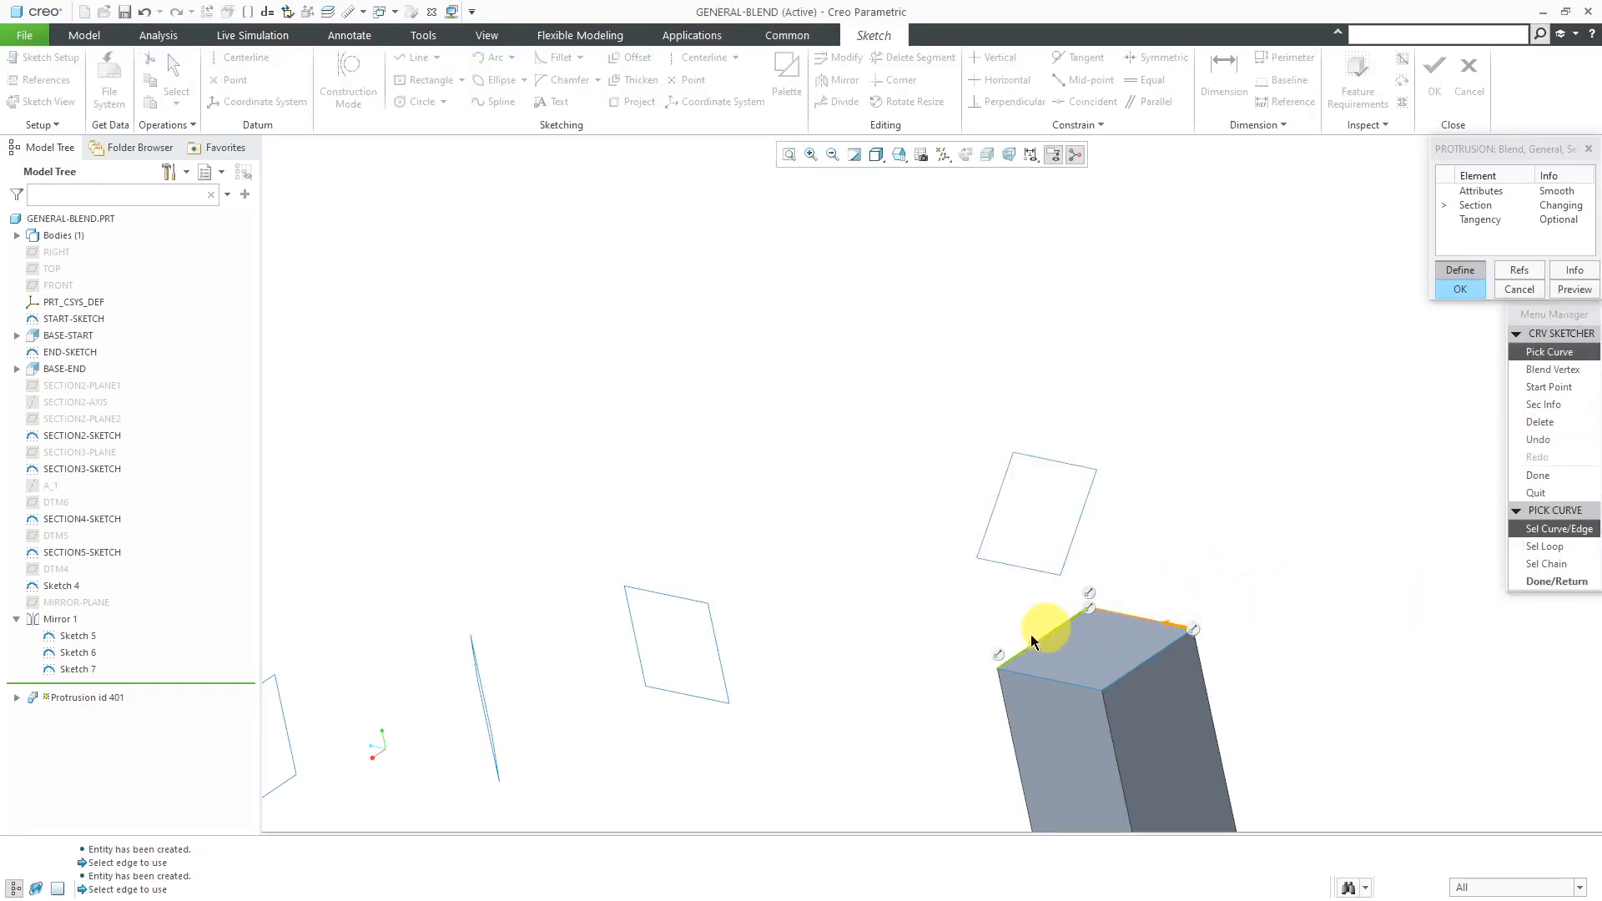
left_click(1043, 689)
left_click(1135, 666)
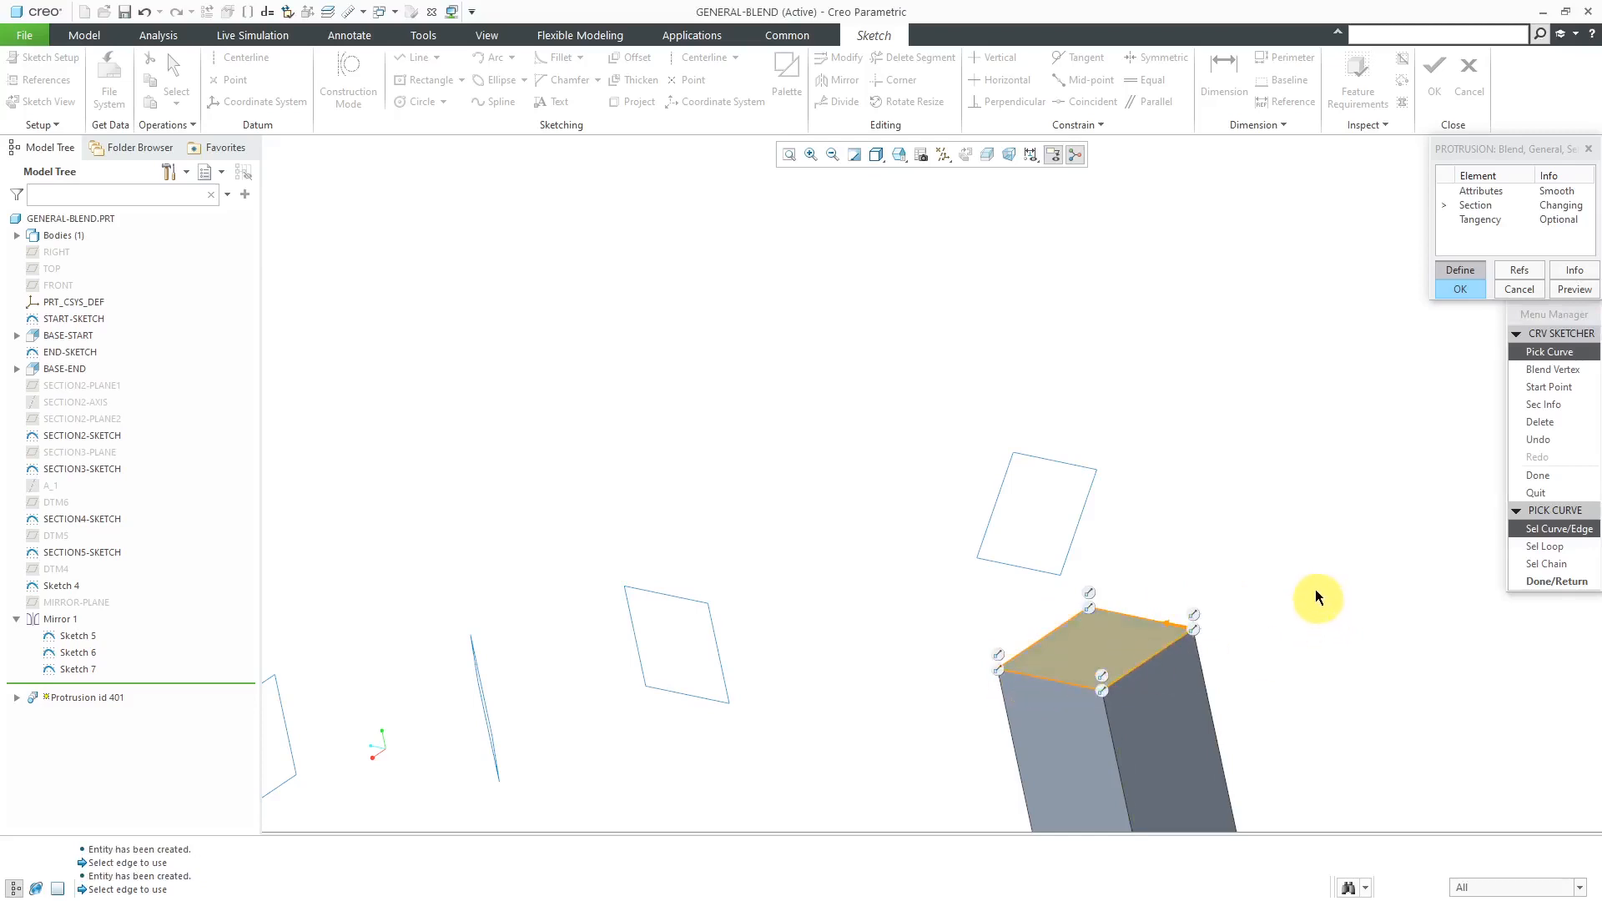
- Move Section 10's start point to the rear corner of the block's top face, preview the blend and complete the redefinition
left_click(1539, 388)
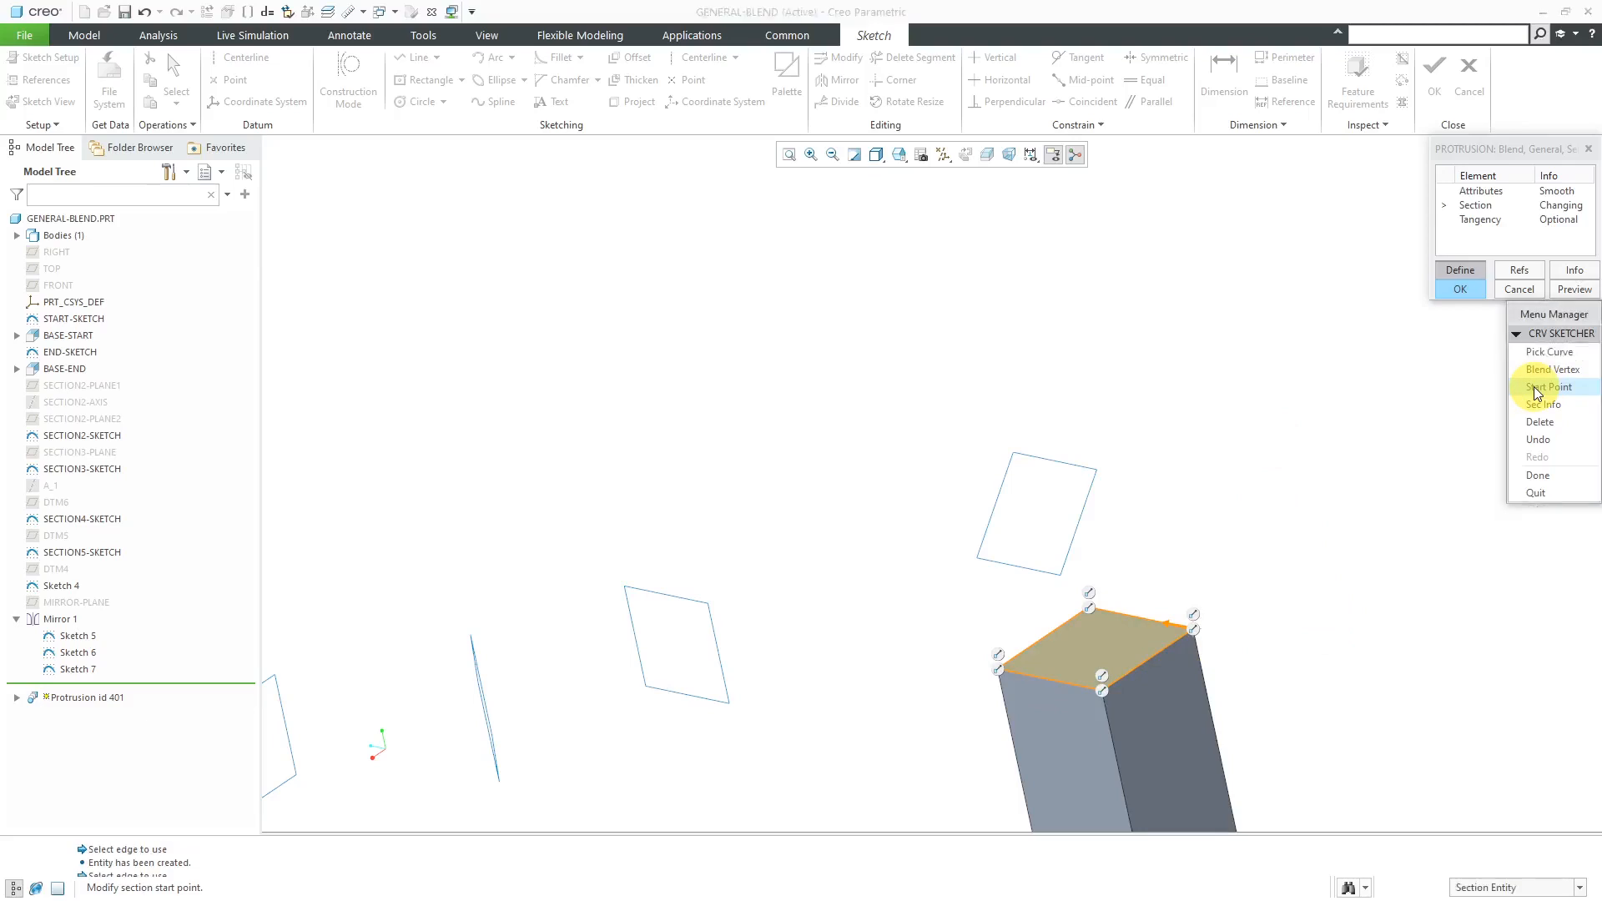
left_click(1090, 610)
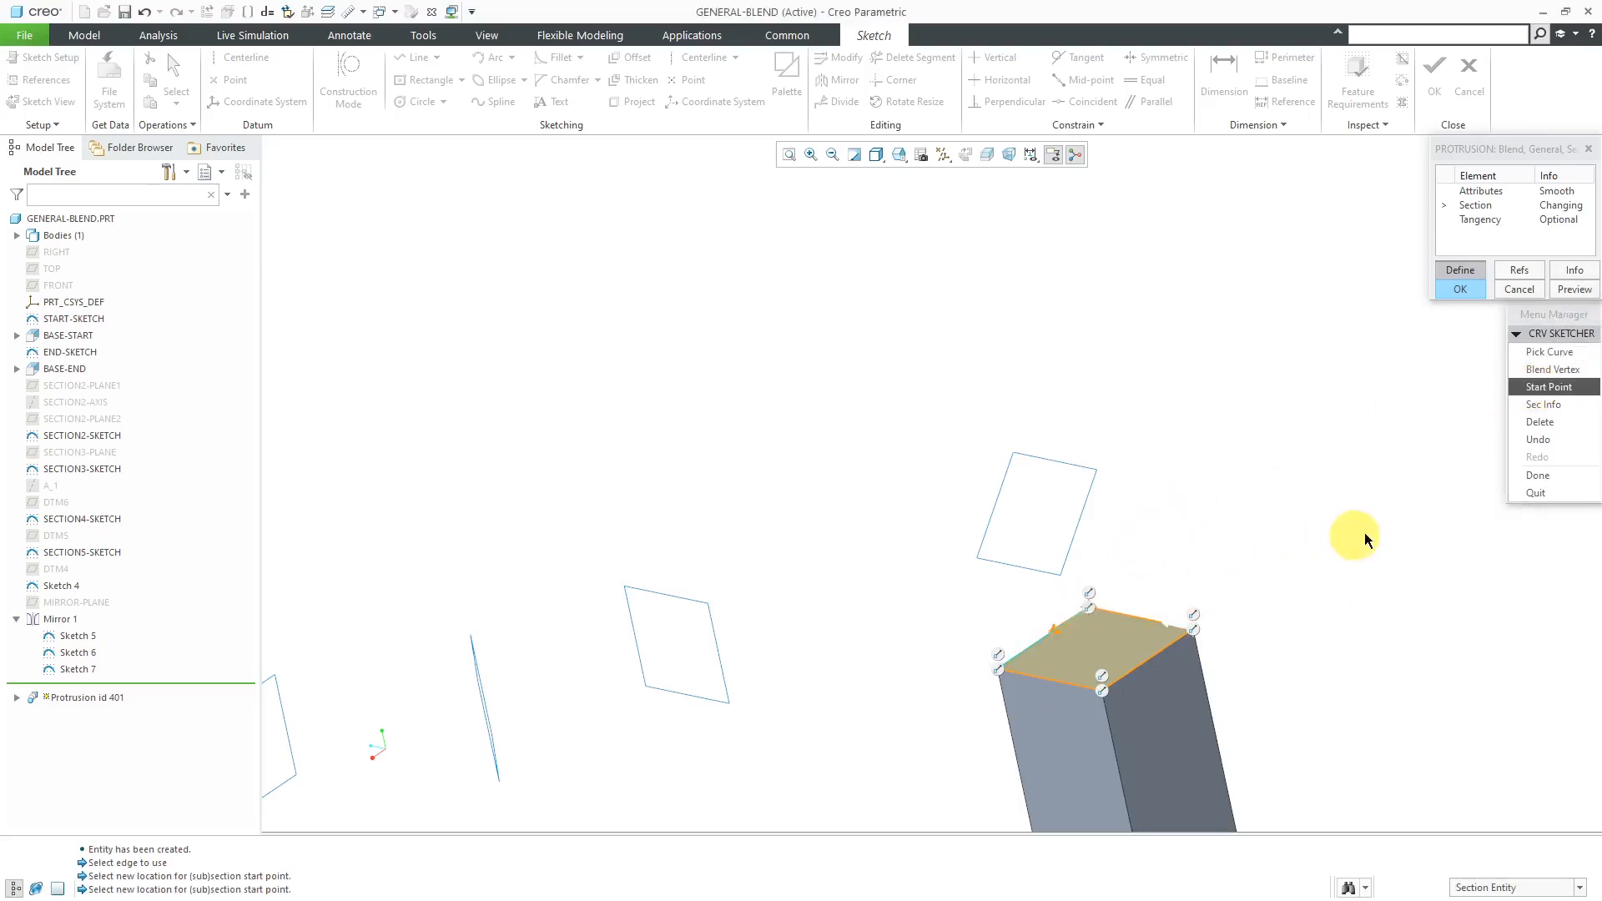
left_click(1549, 475)
left_click(1539, 493)
left_click(1585, 292)
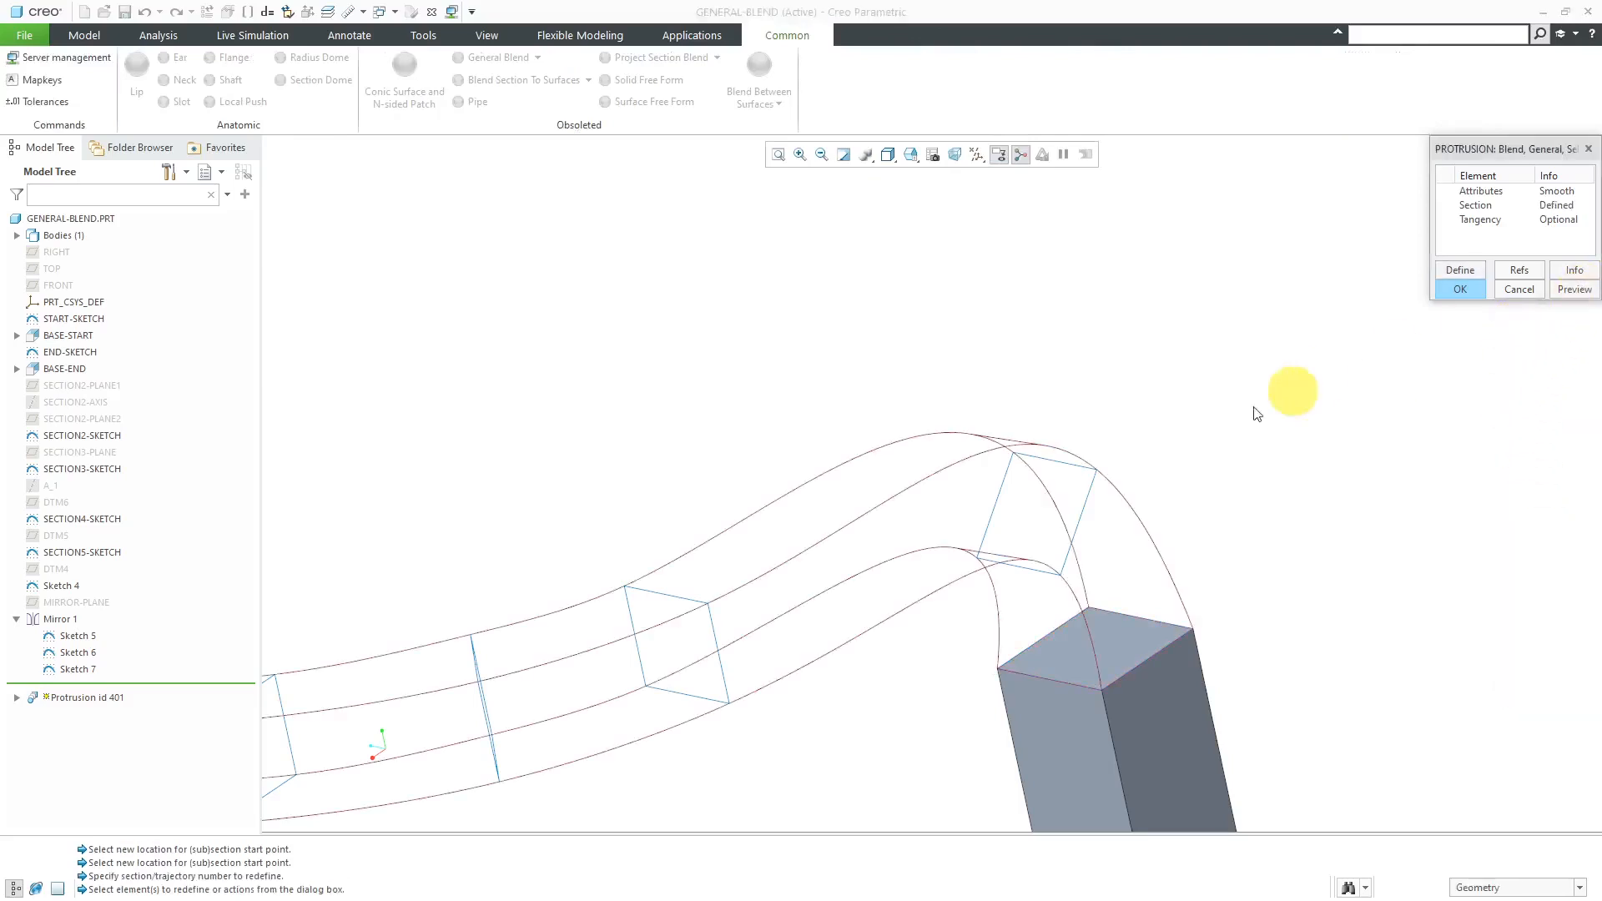
left_click(1462, 288)
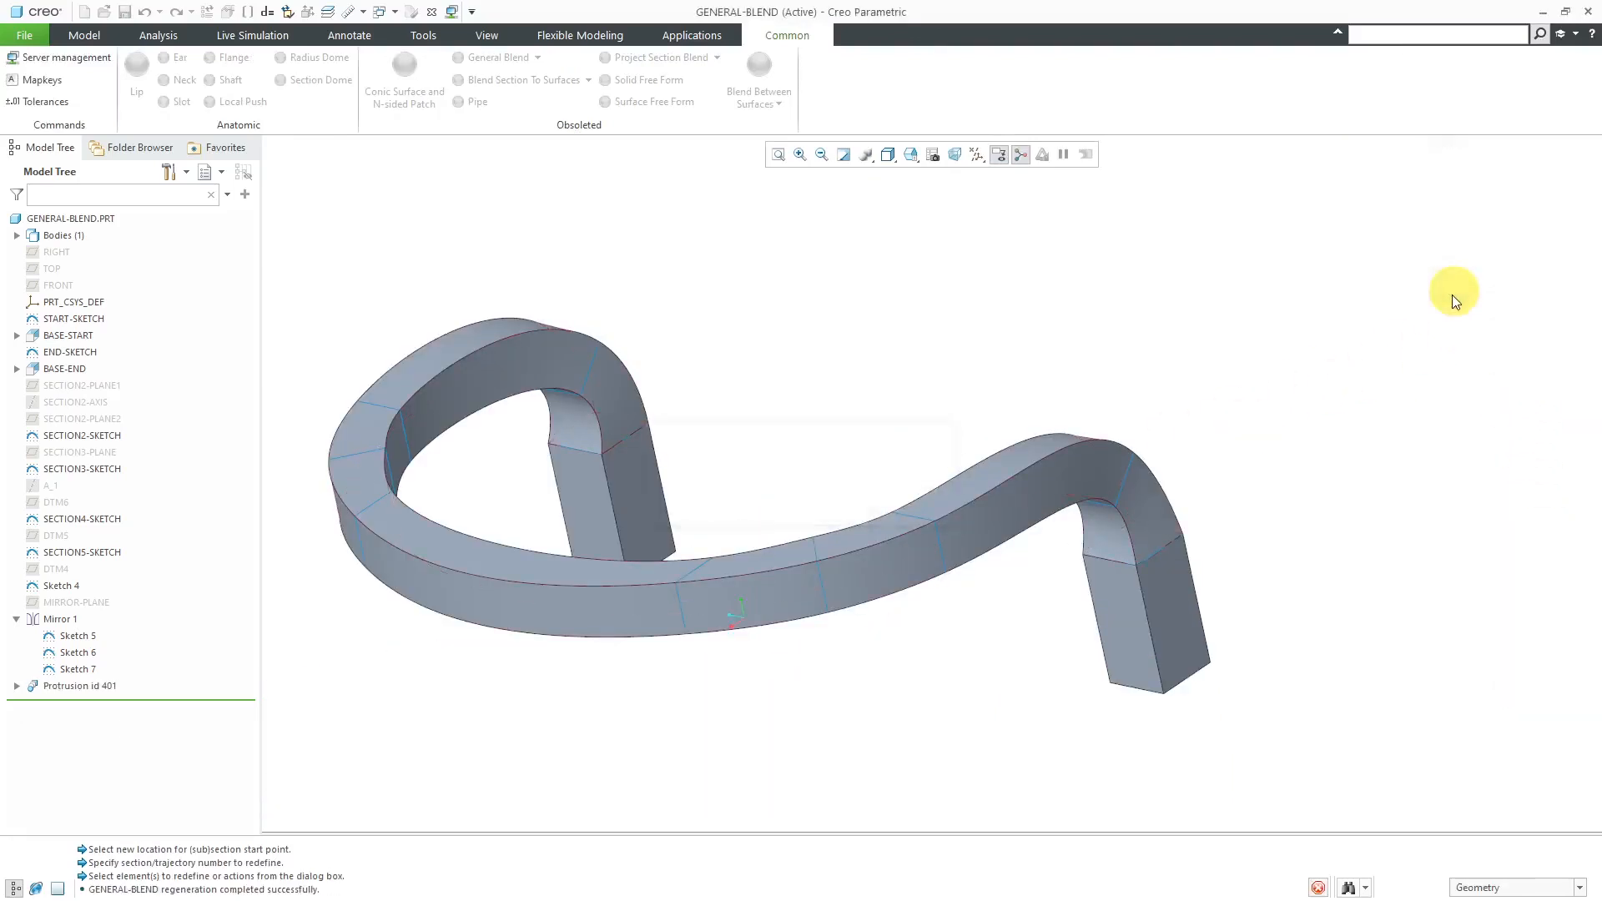
- Show the hidden MIRROR-PLANE datum plane
mouse_move(885, 438)
middle_mouse_down()
mouse_move(1016, 415)
mouse_move(1088, 494)
mouse_move(1080, 459)
mouse_move(1230, 511)
mouse_move(1155, 530)
mouse_move(1155, 504)
mouse_move(1127, 584)
mouse_move(1195, 540)
mouse_move(1163, 540)
mouse_move(1119, 490)
mouse_move(1096, 539)
middle_mouse_up()
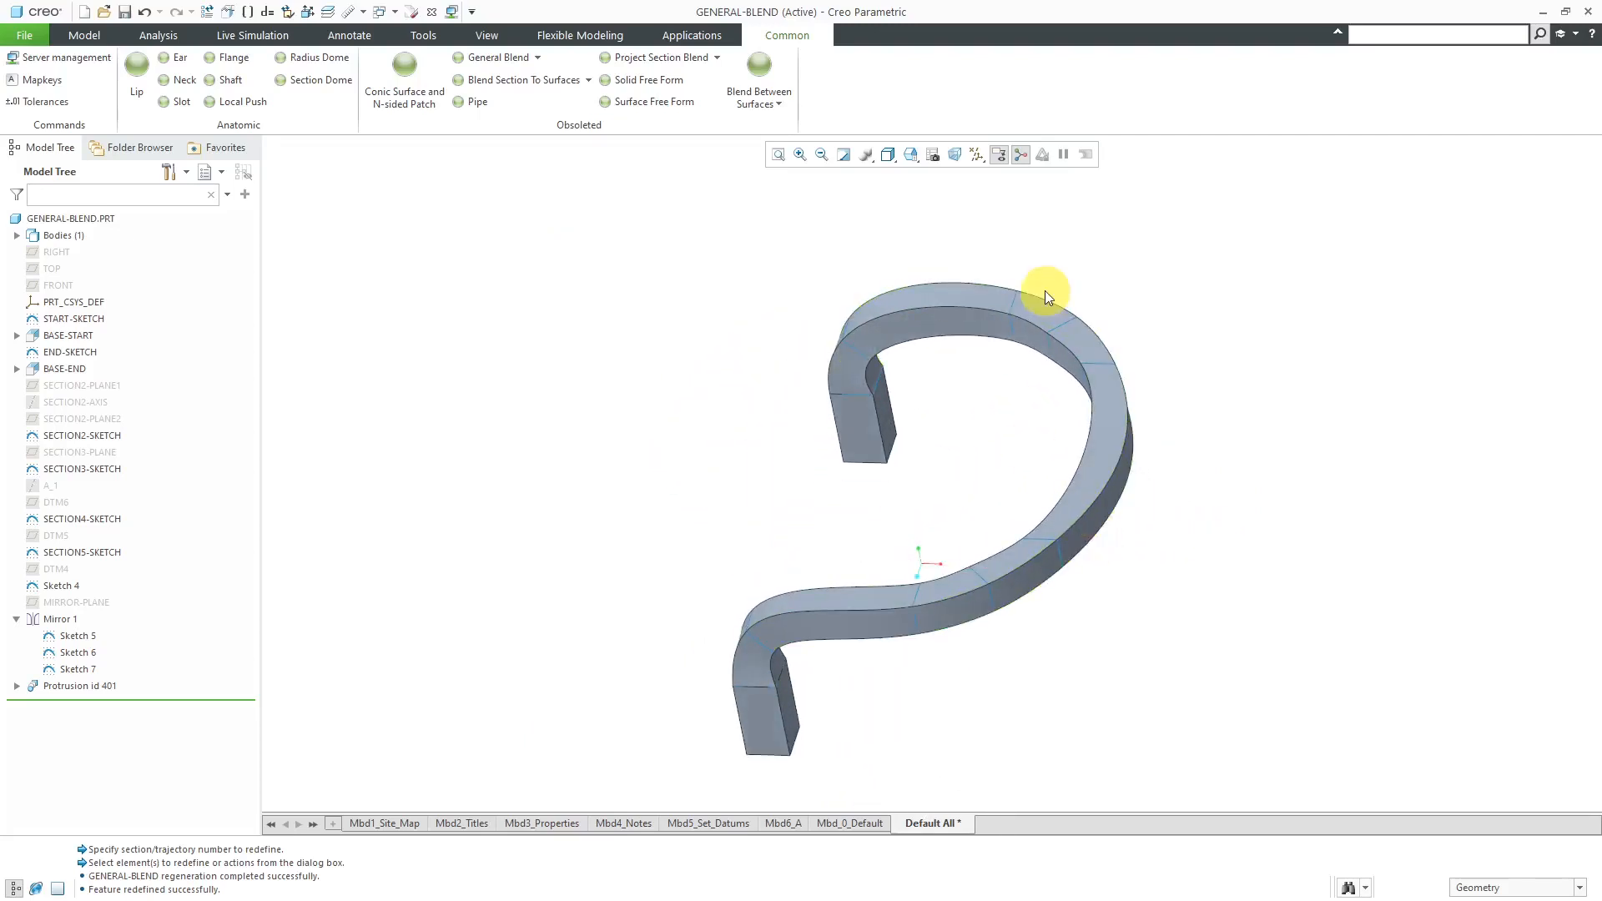
left_click(92, 603)
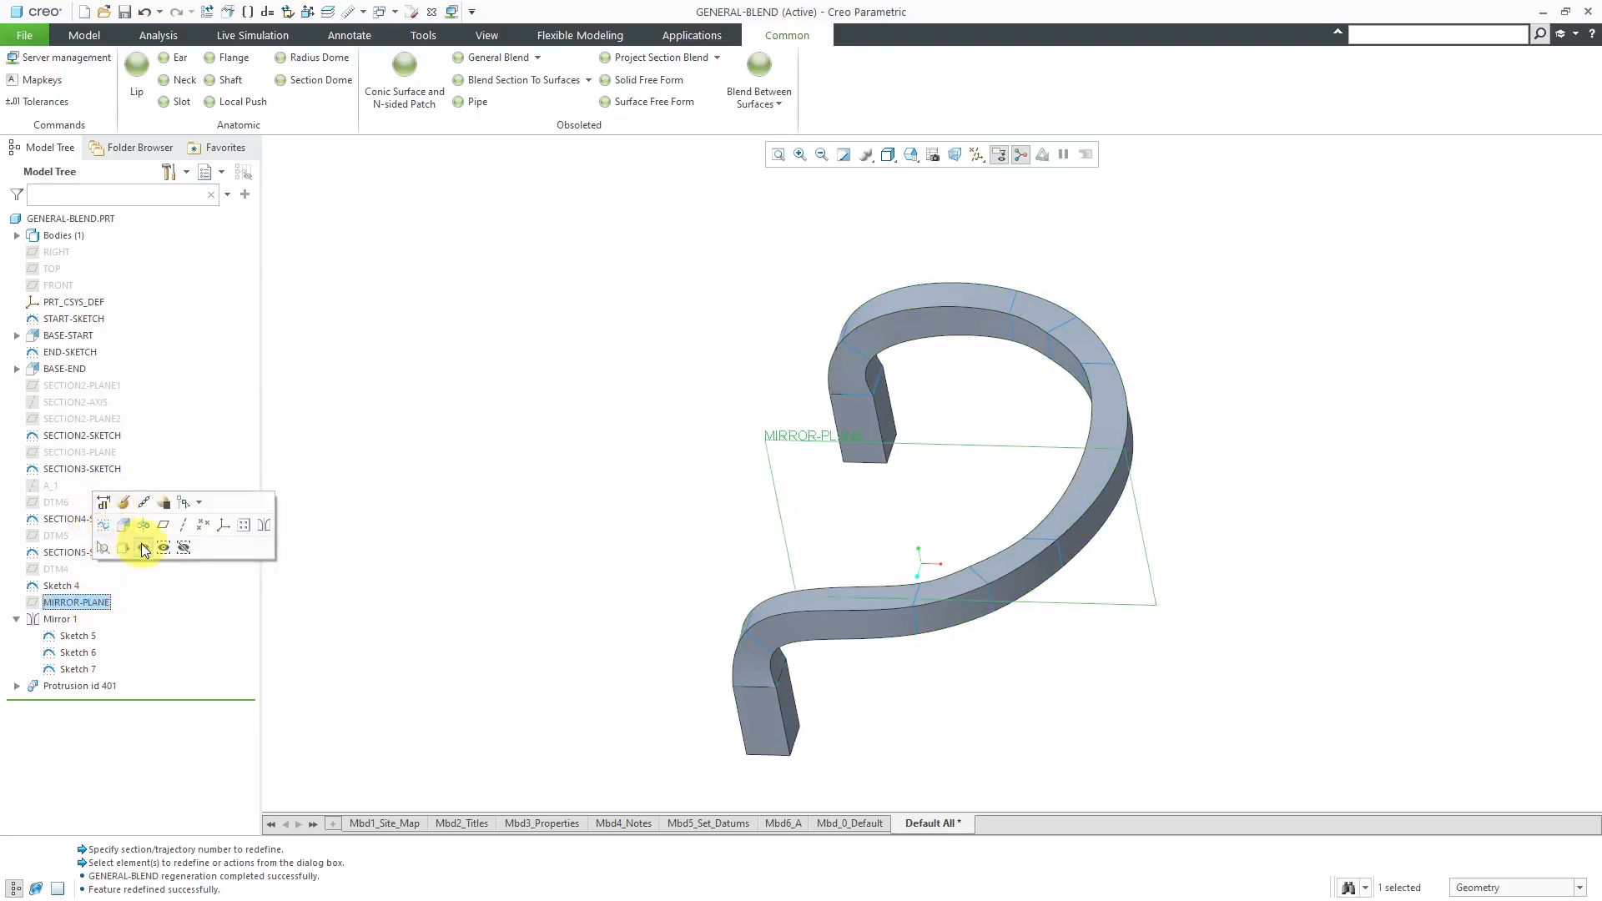
left_click(539, 457)
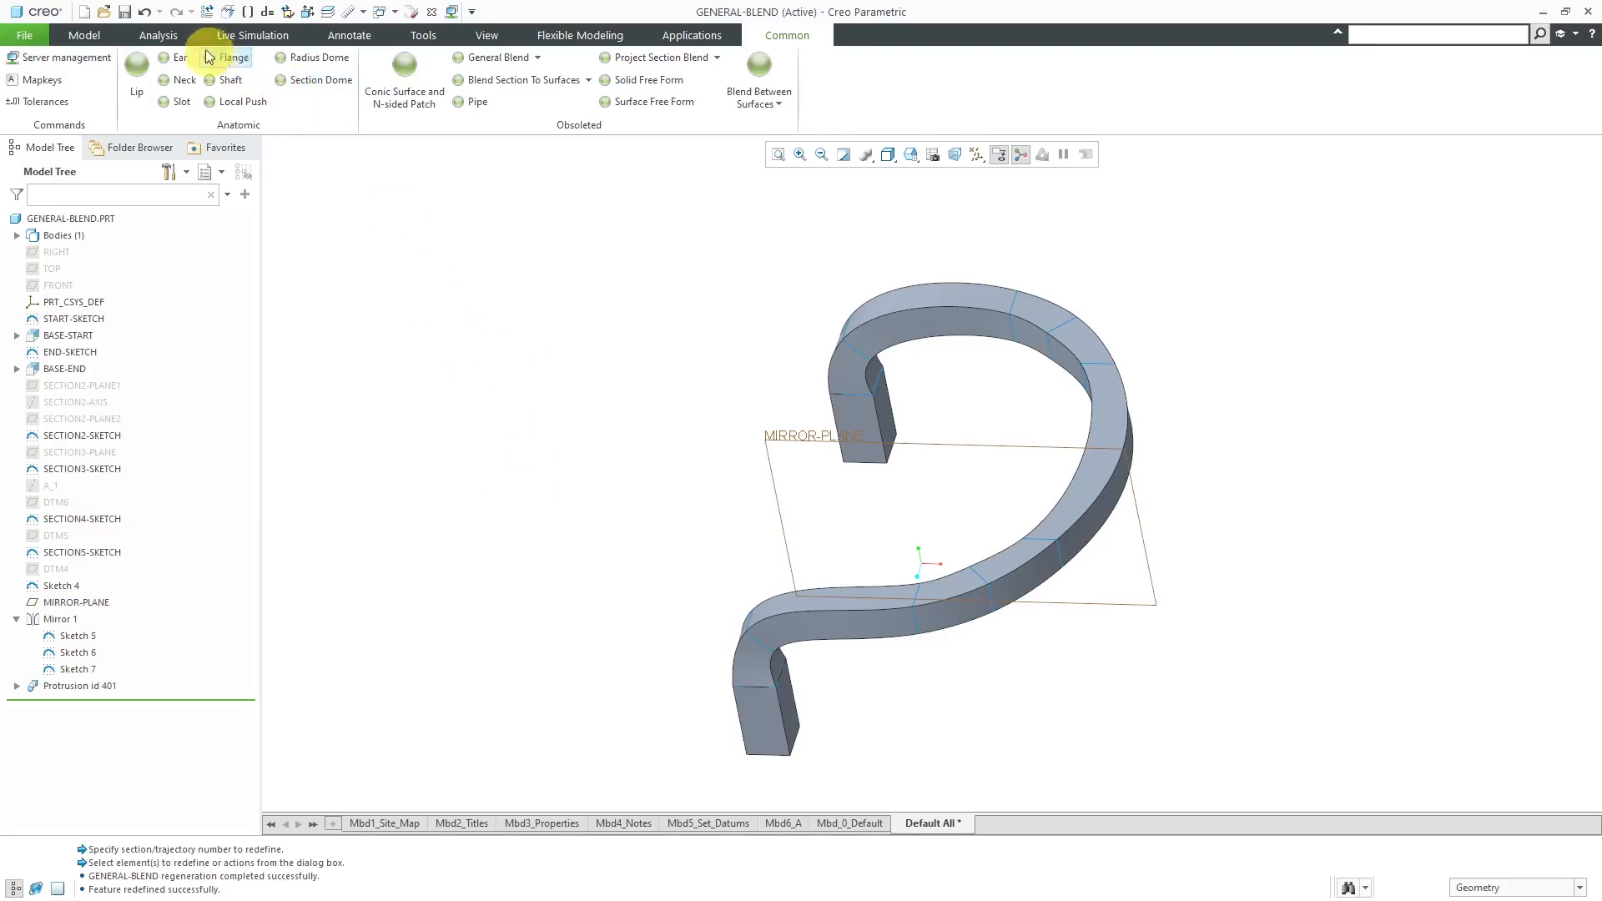
- Compute the X-section mass properties of the smooth blend at MIRROR-PLANE, inspect the section and close the analysis
left_click(166, 38)
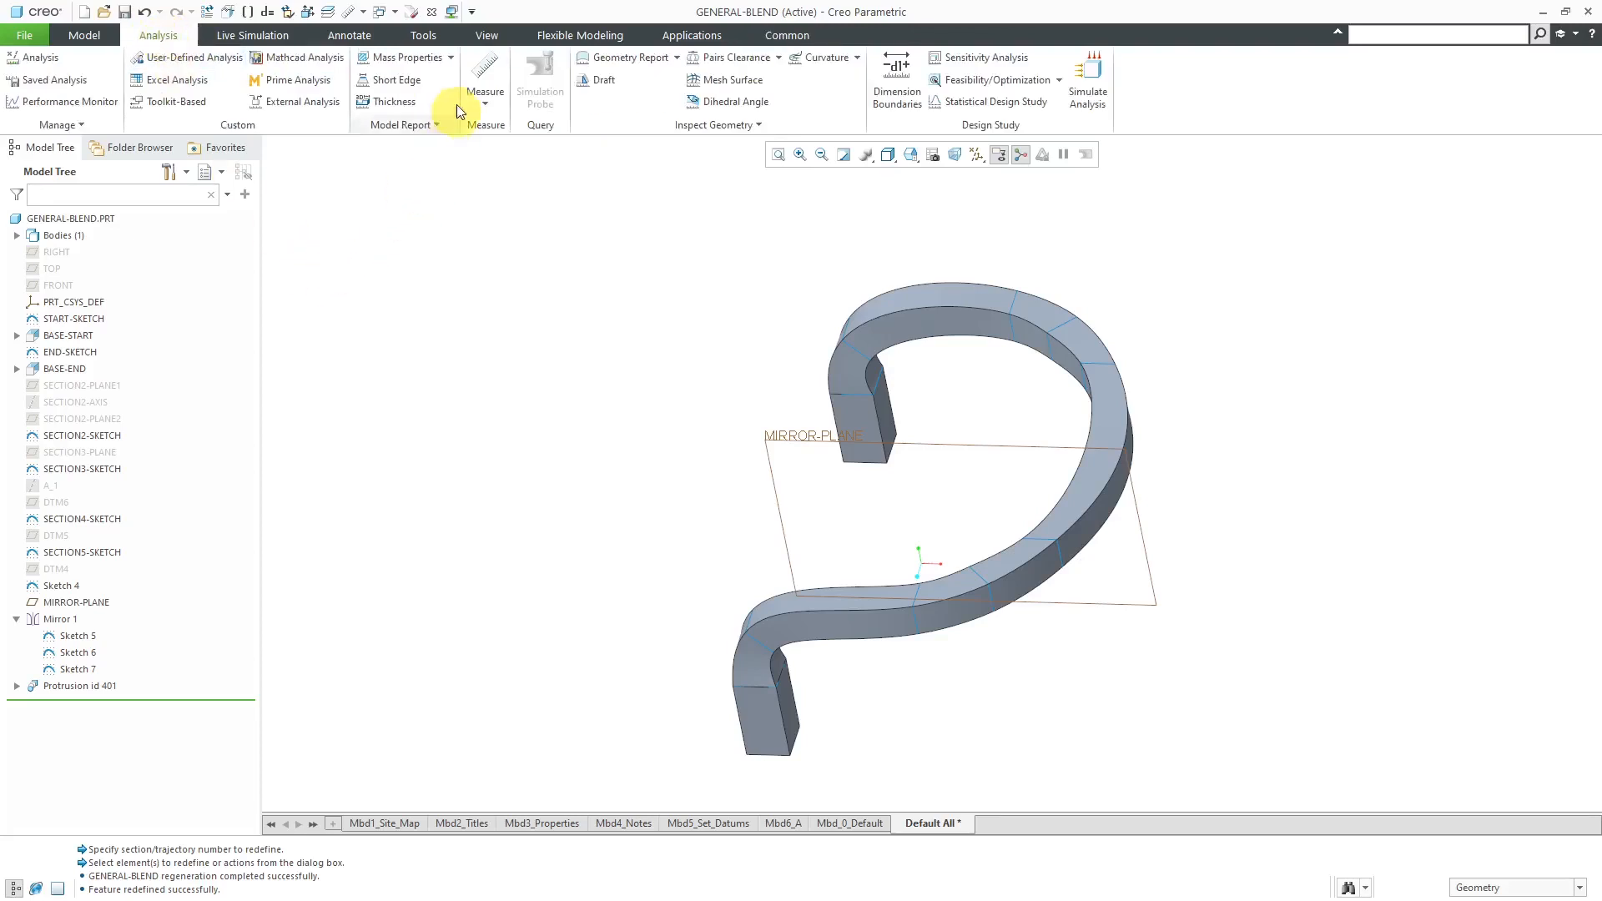
left_click(452, 59)
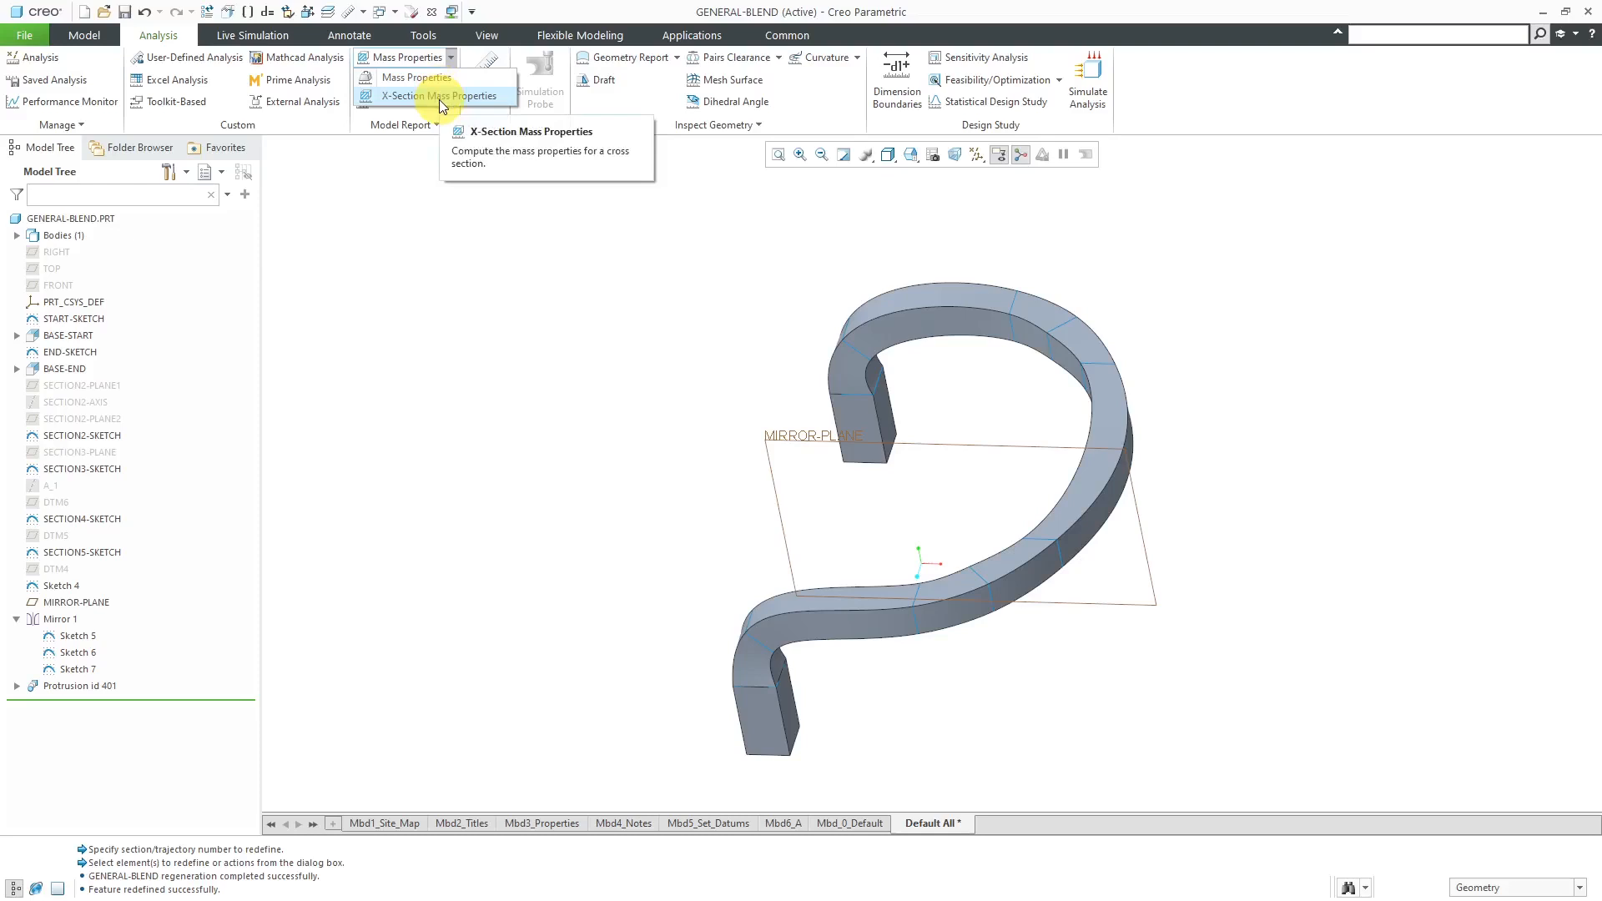
left_click(439, 97)
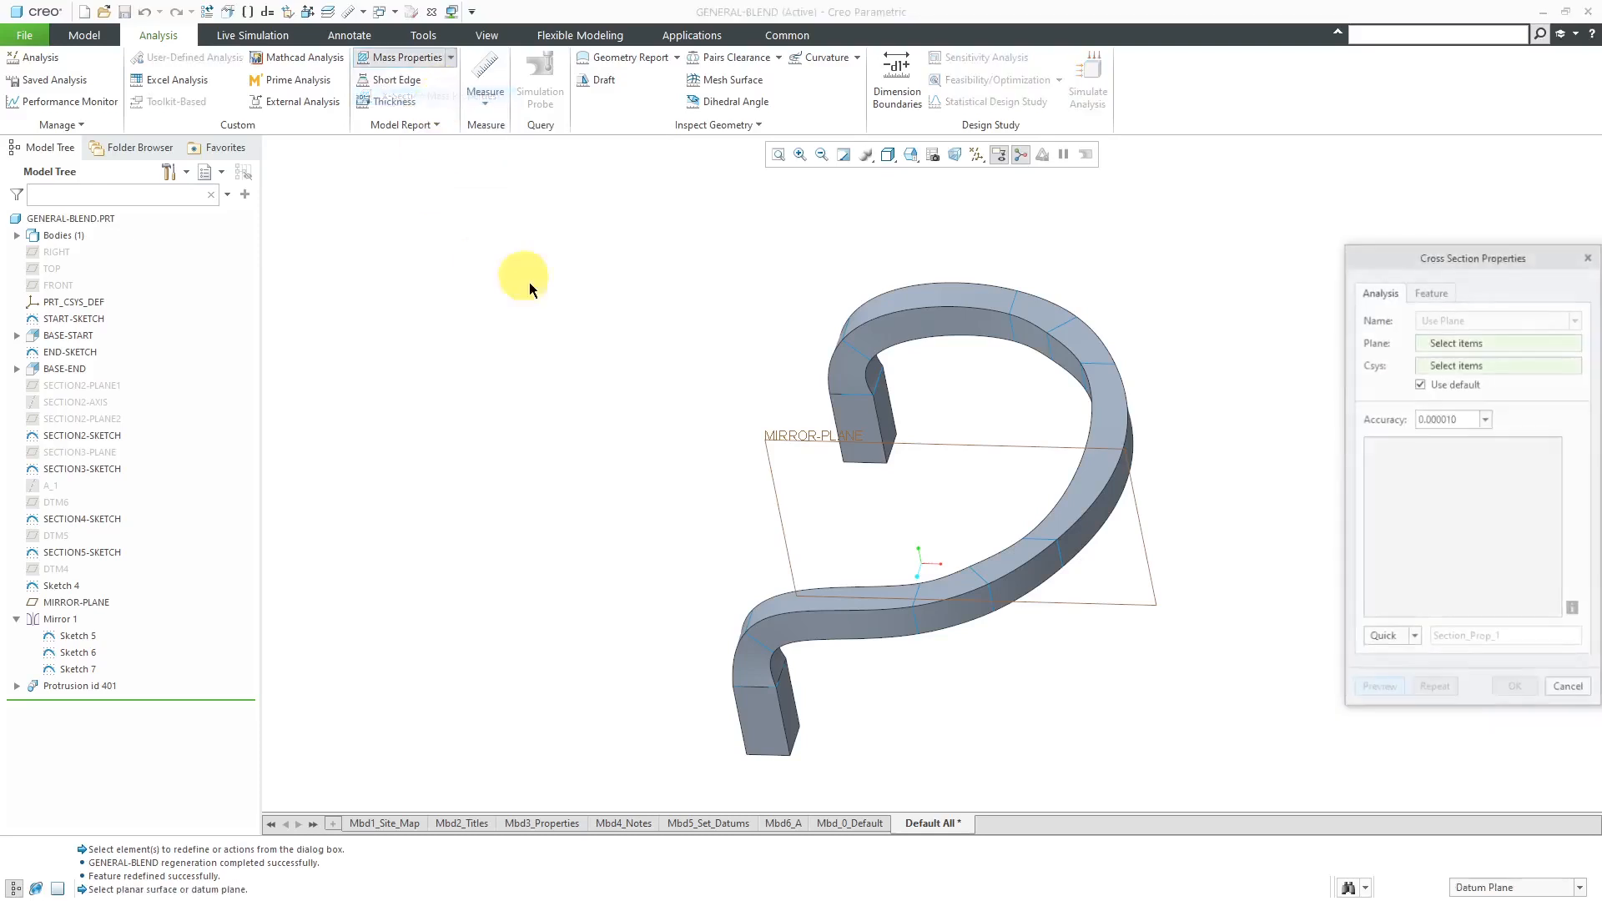
left_click(803, 439)
scroll(1178, 449, "down", 4)
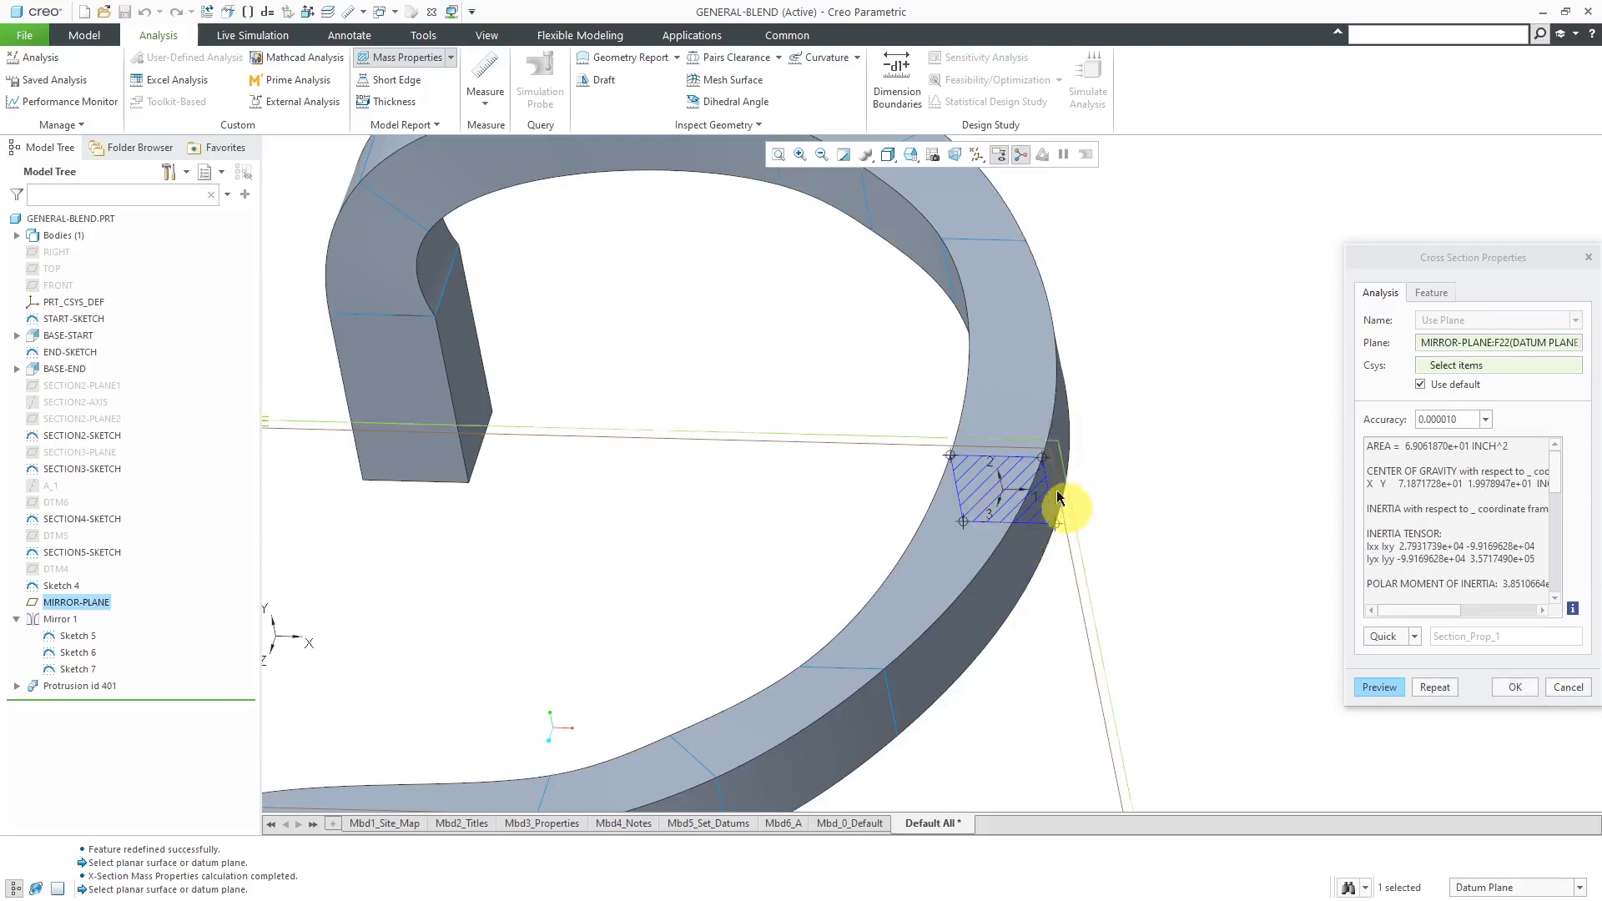
scroll(1039, 430, "up", 3)
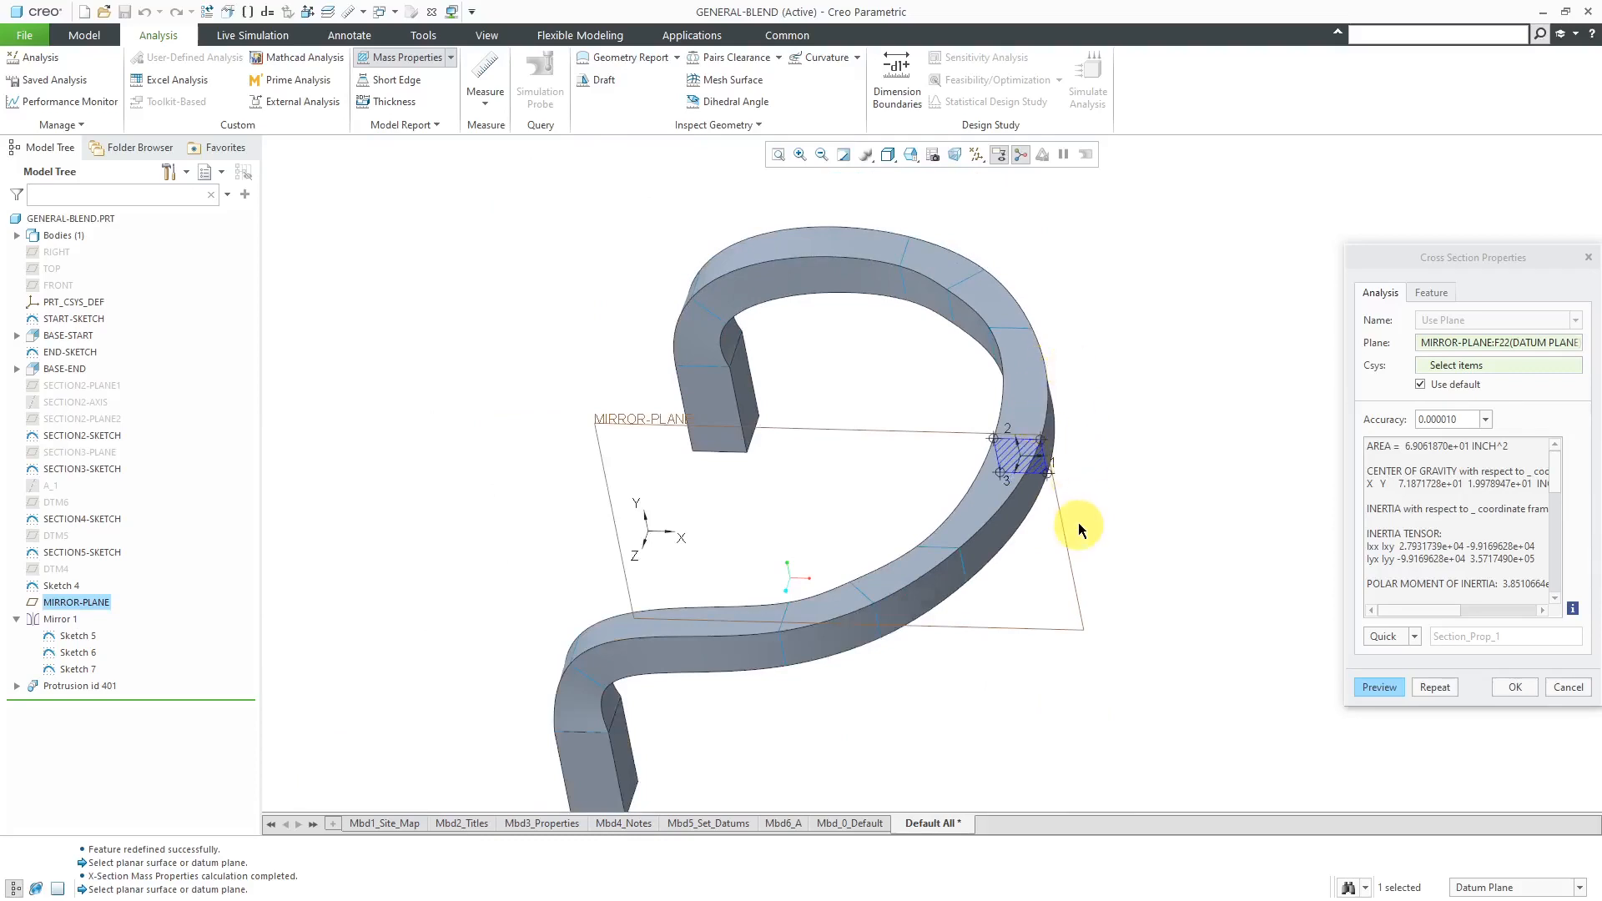
left_click(1517, 688)
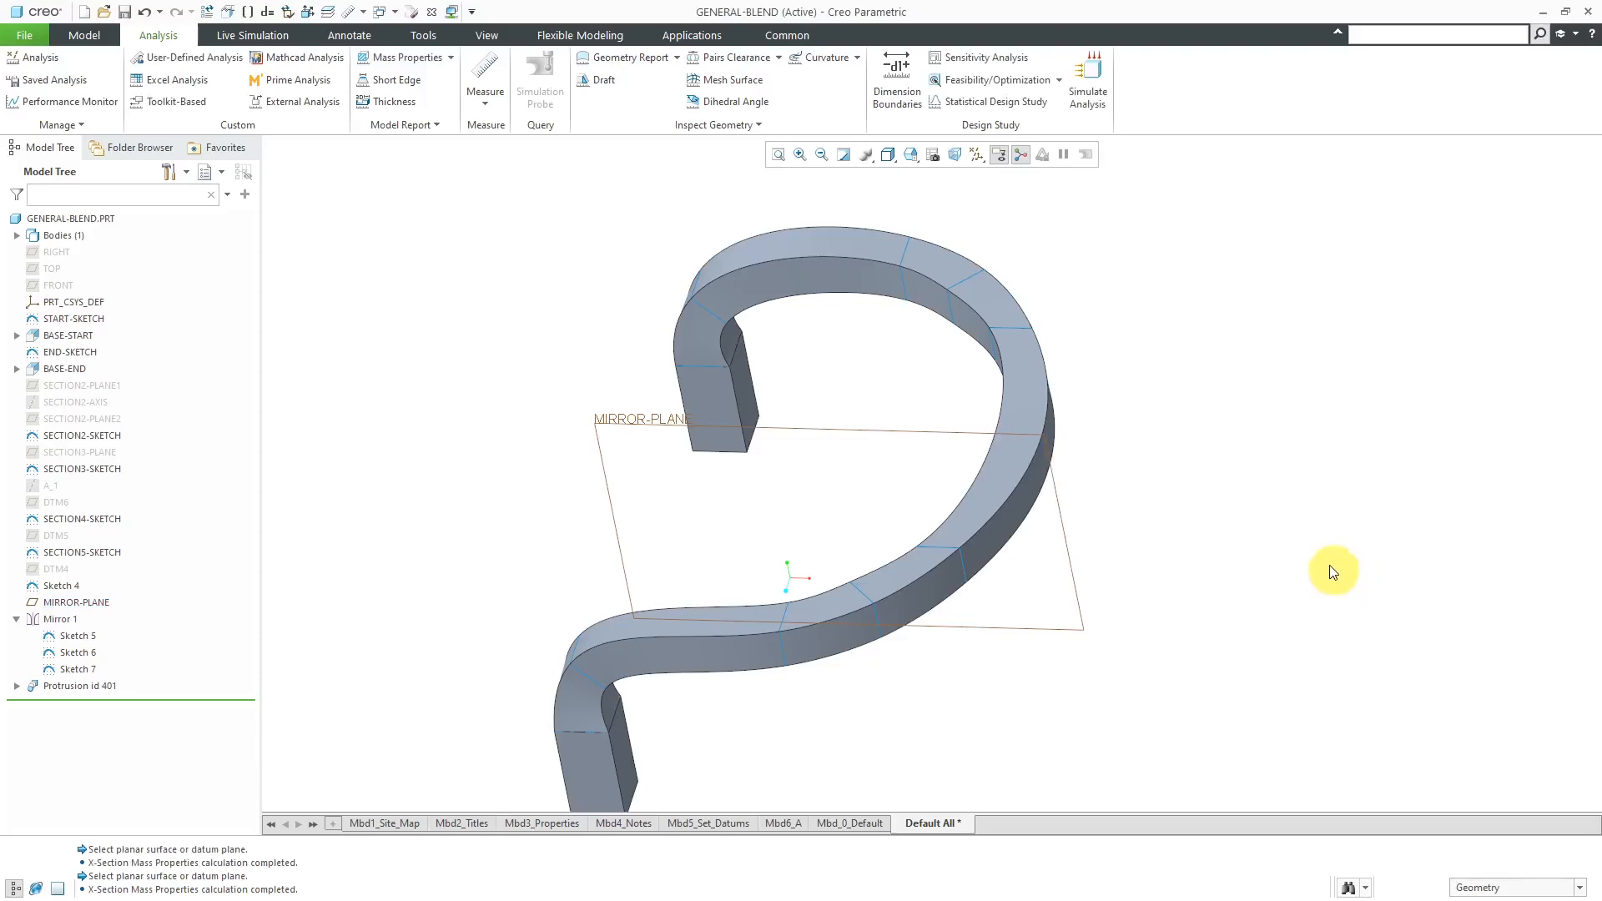
- Redefine the blend protrusion's Attributes element as Straight and accept the change
scroll(889, 336, "up", 2)
scroll(889, 336, "up", 1)
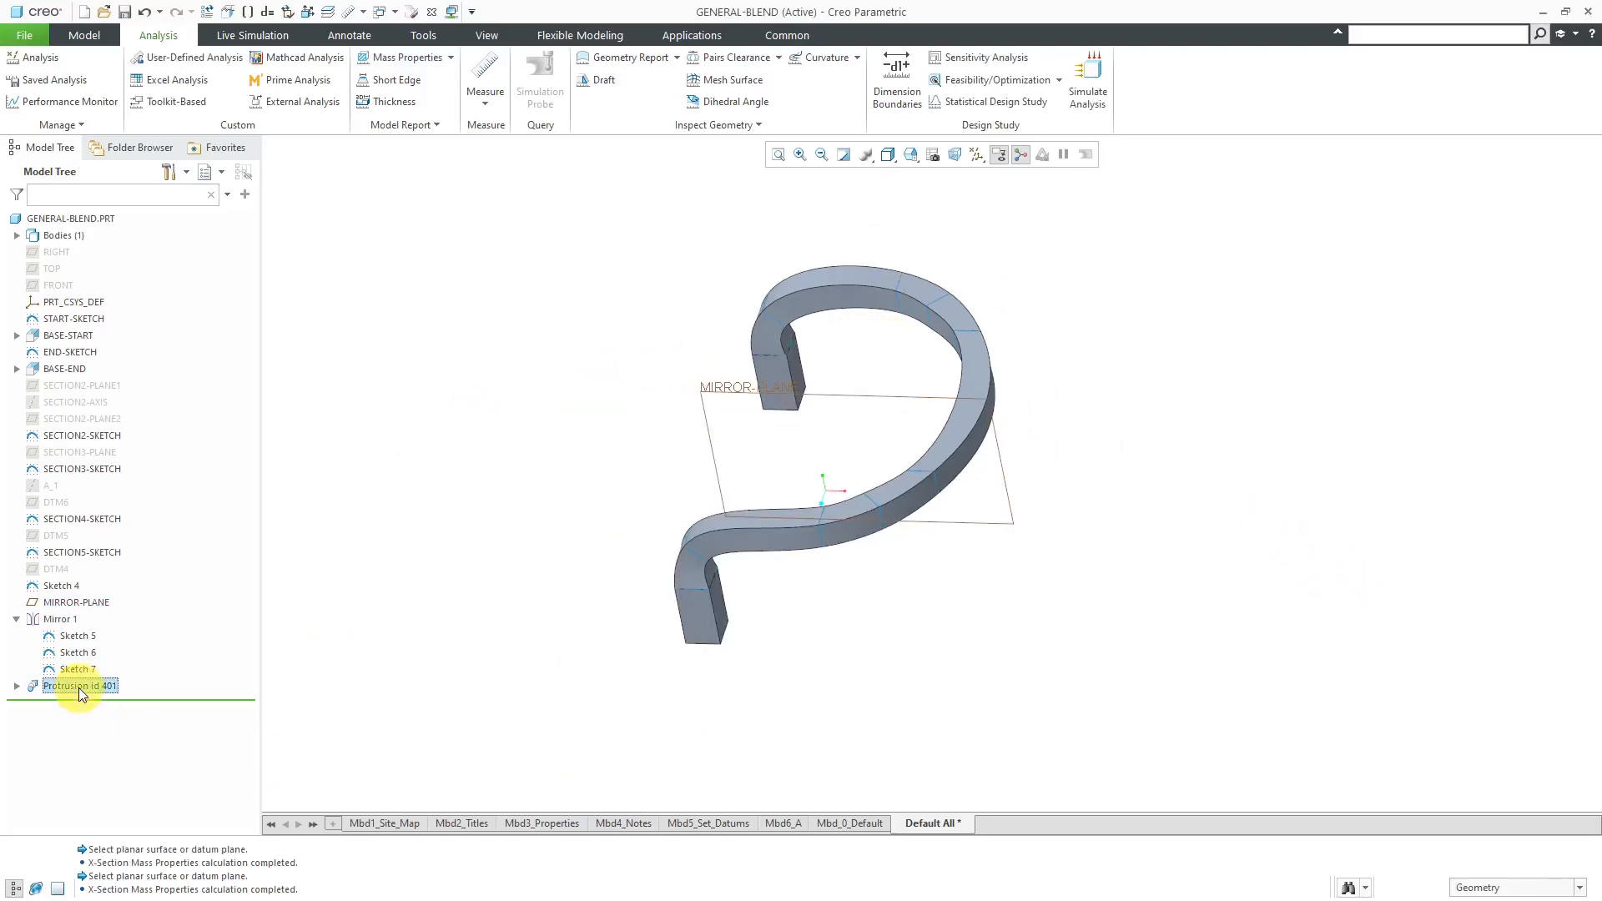
left_click(85, 587)
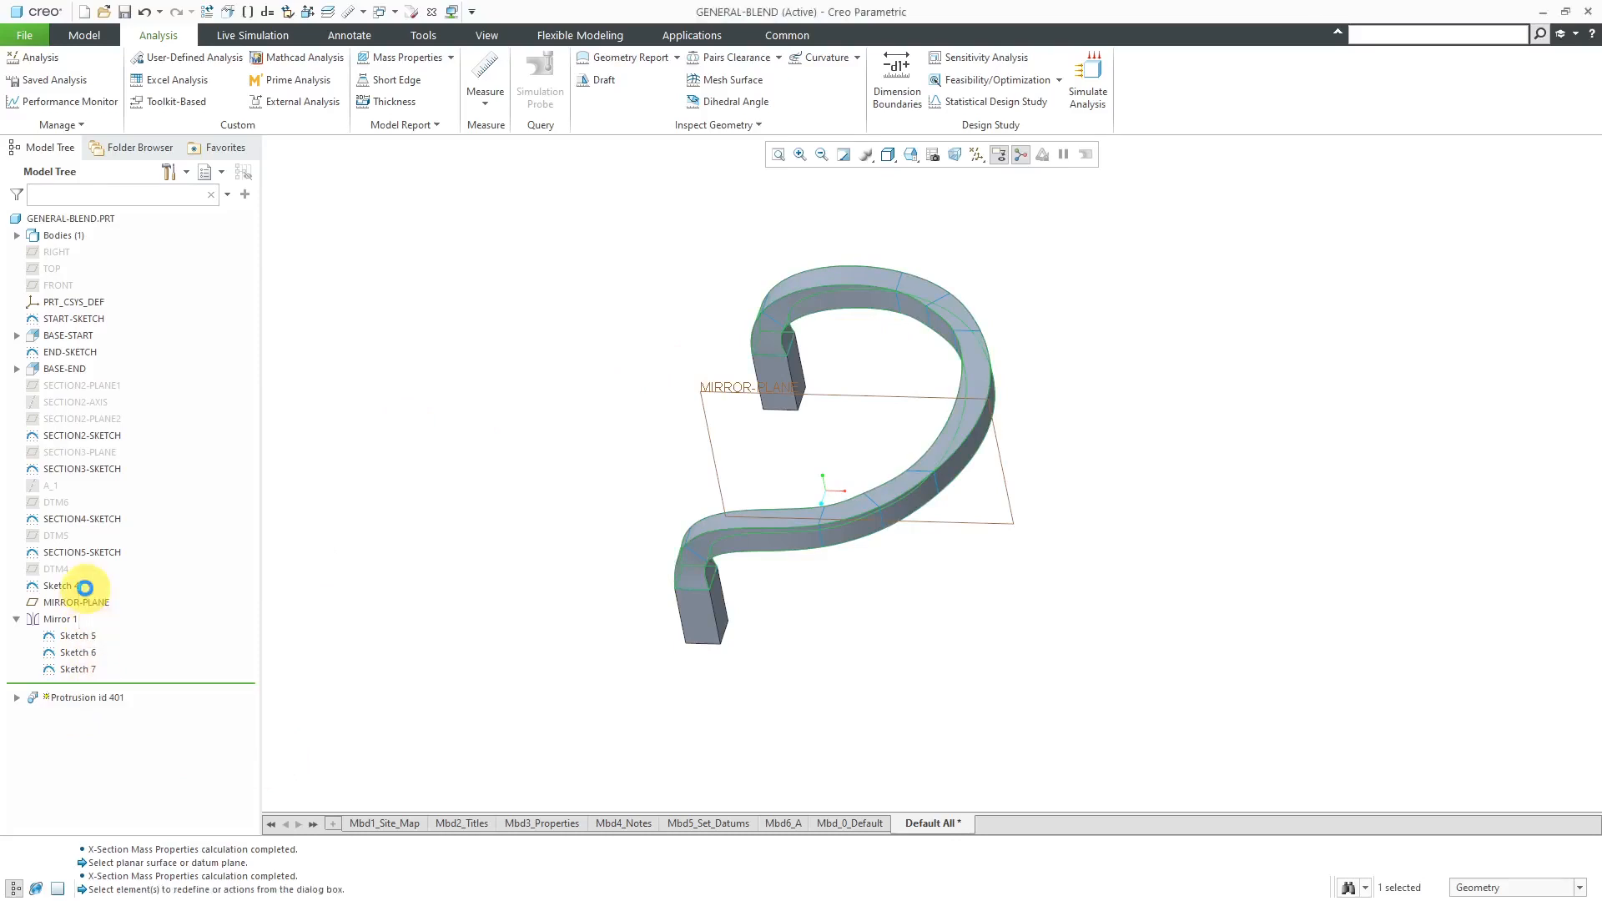
double_click(1486, 193)
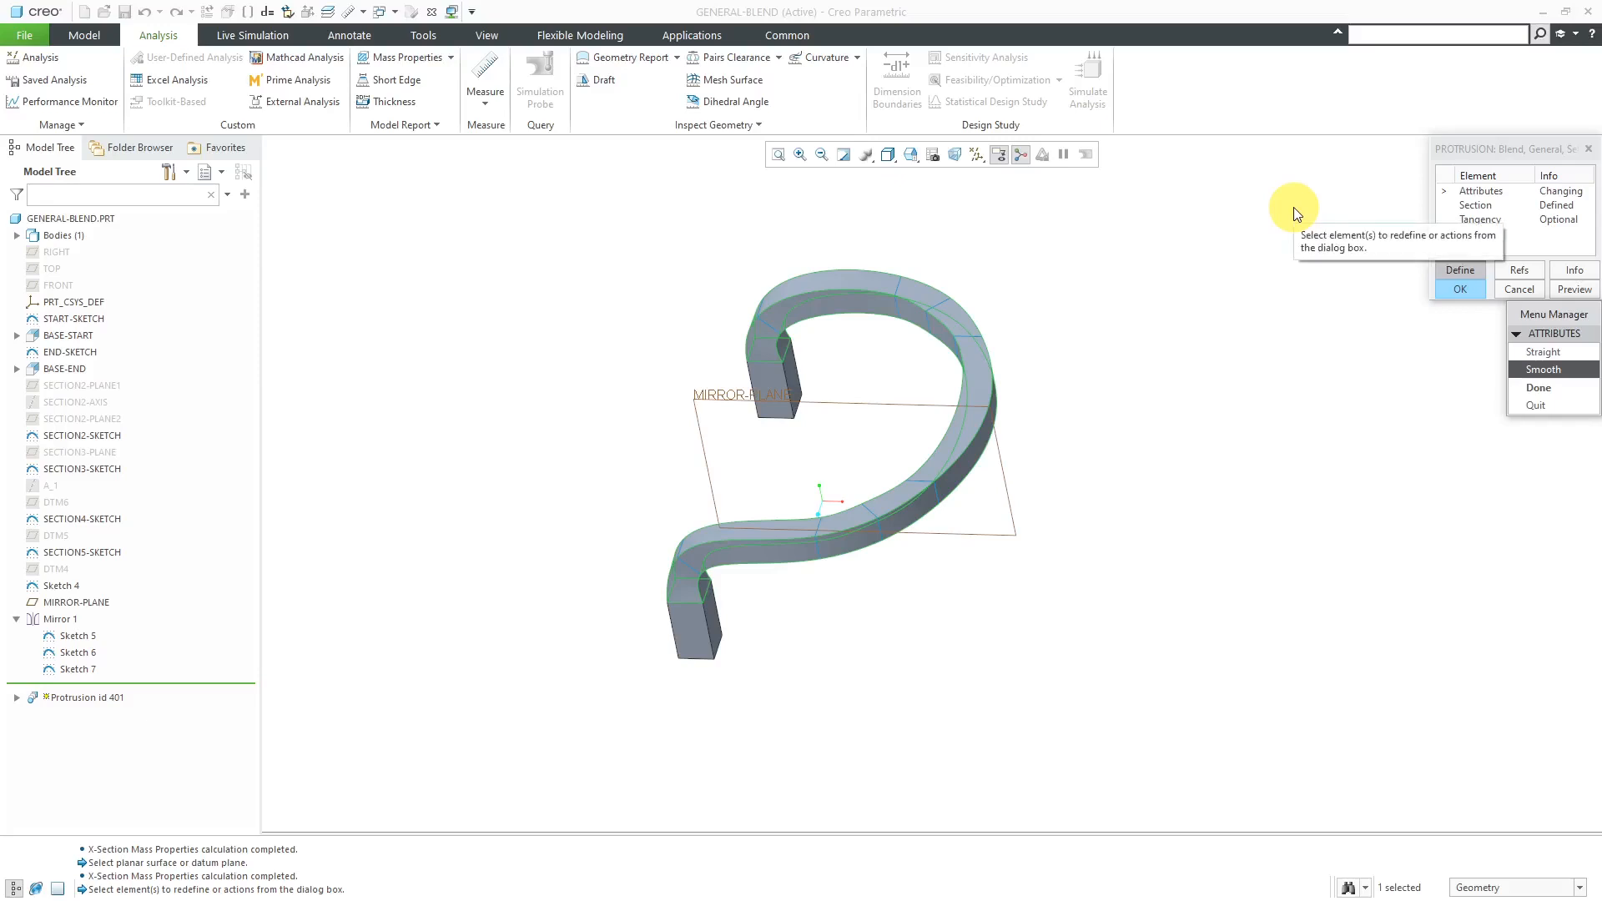
left_click(1552, 352)
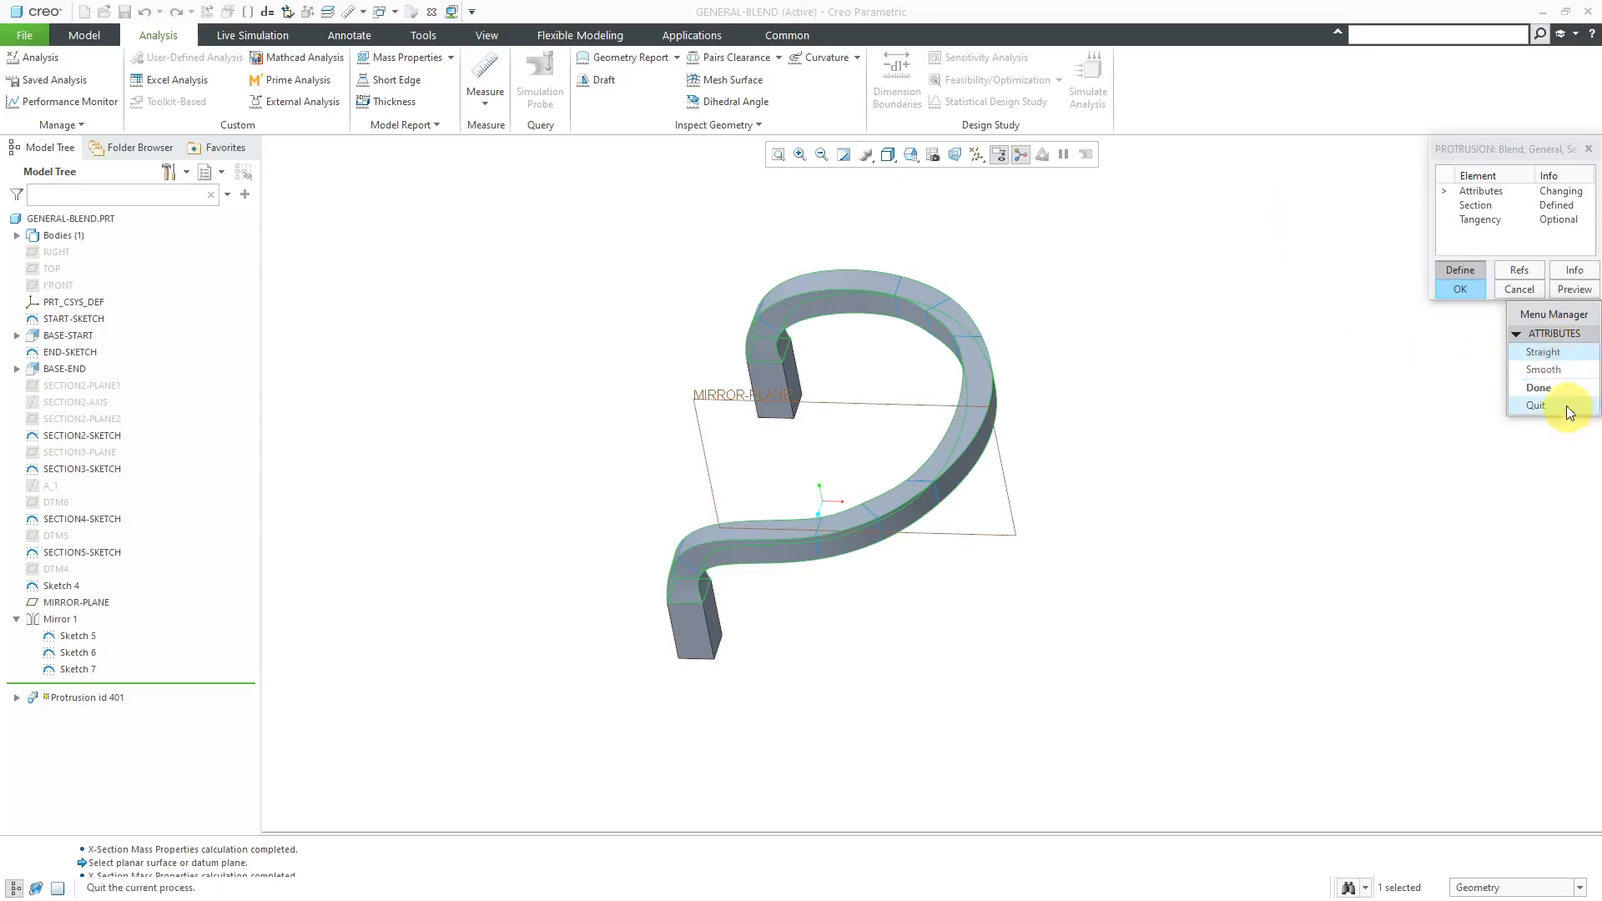
left_click(1540, 388)
left_click(1461, 289)
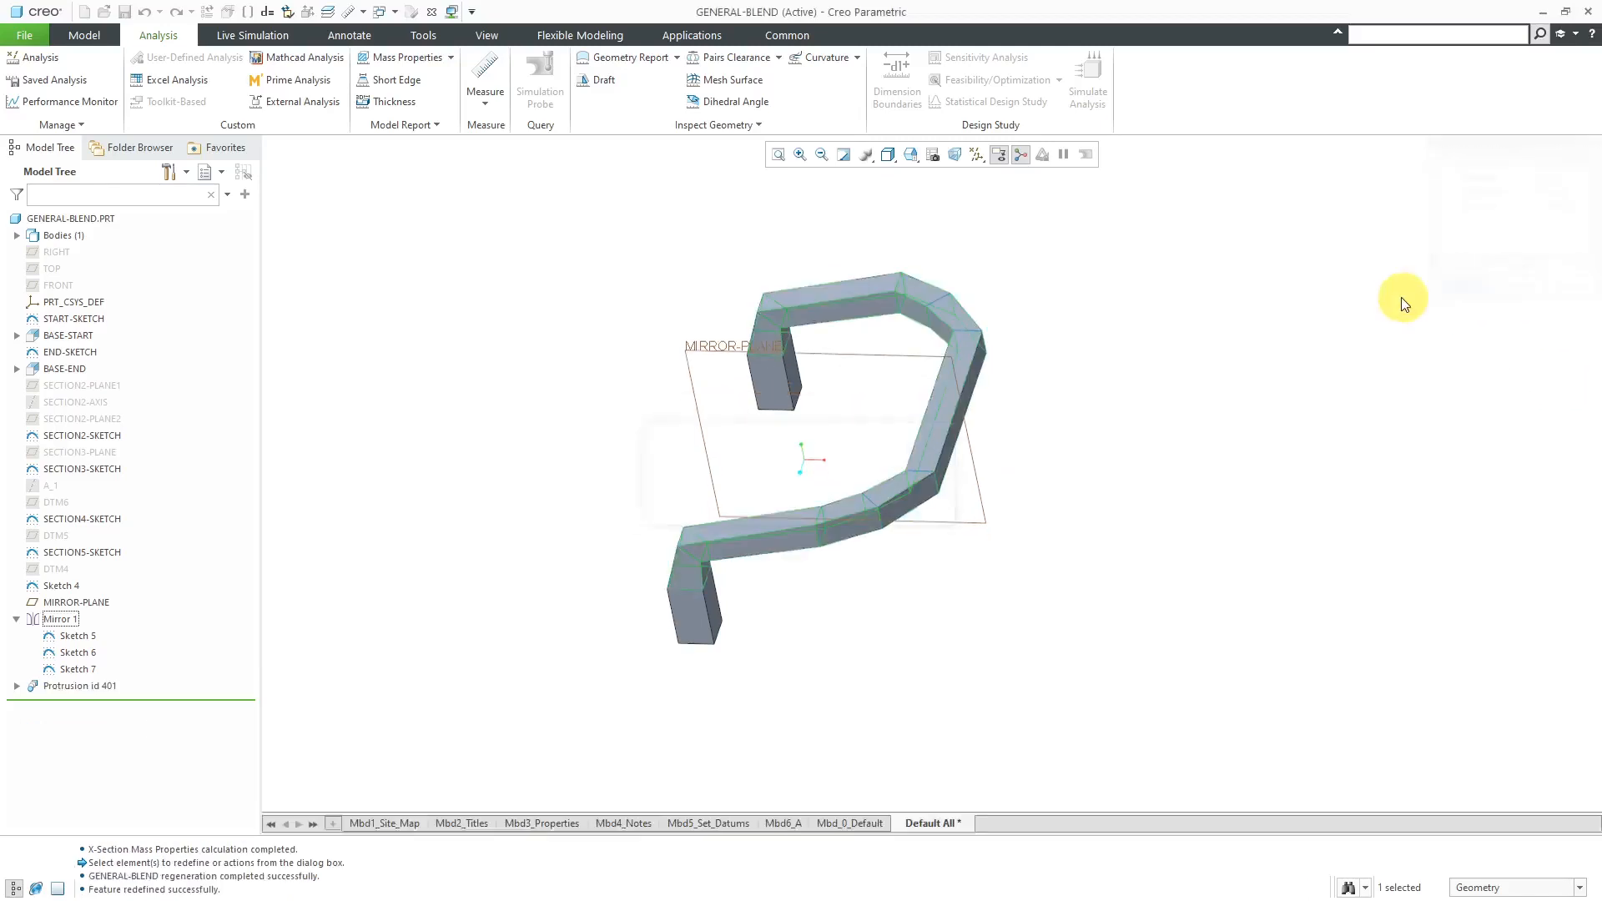
- Examine the straight blend and compute its X-section mass properties at MIRROR-PLANE for comparison with the smooth version
middle_click_drag(1063, 468, 1106, 477)
left_click(1116, 478)
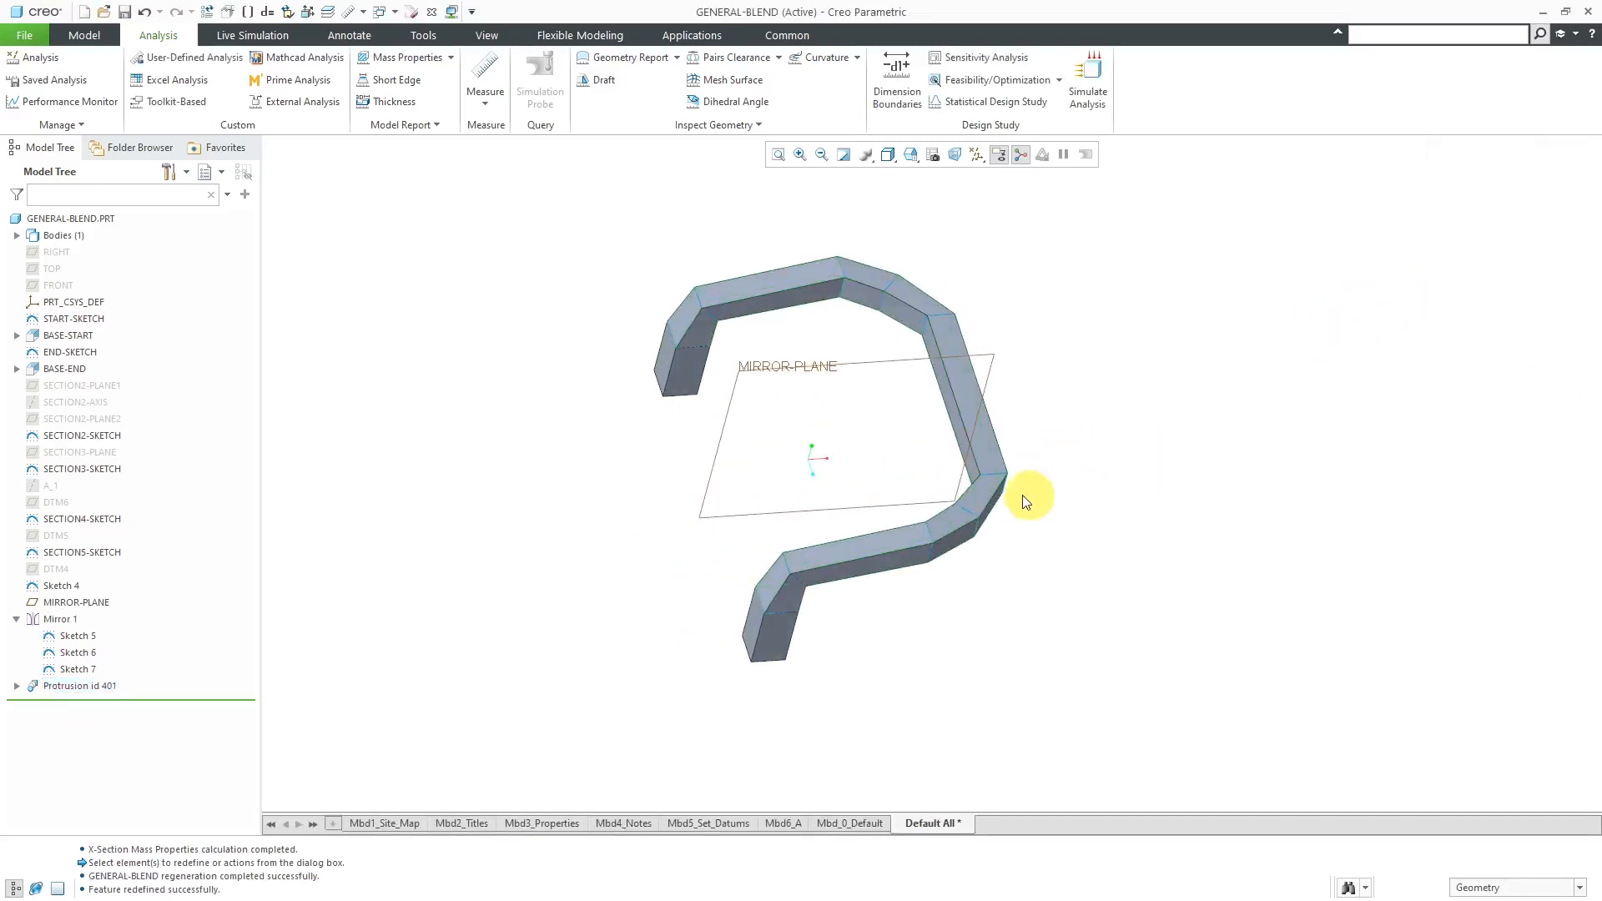
scroll(973, 481, "down", 4)
scroll(963, 474, "up", 3)
middle_click_drag(963, 473, 837, 393)
left_click(452, 61)
left_click(448, 93)
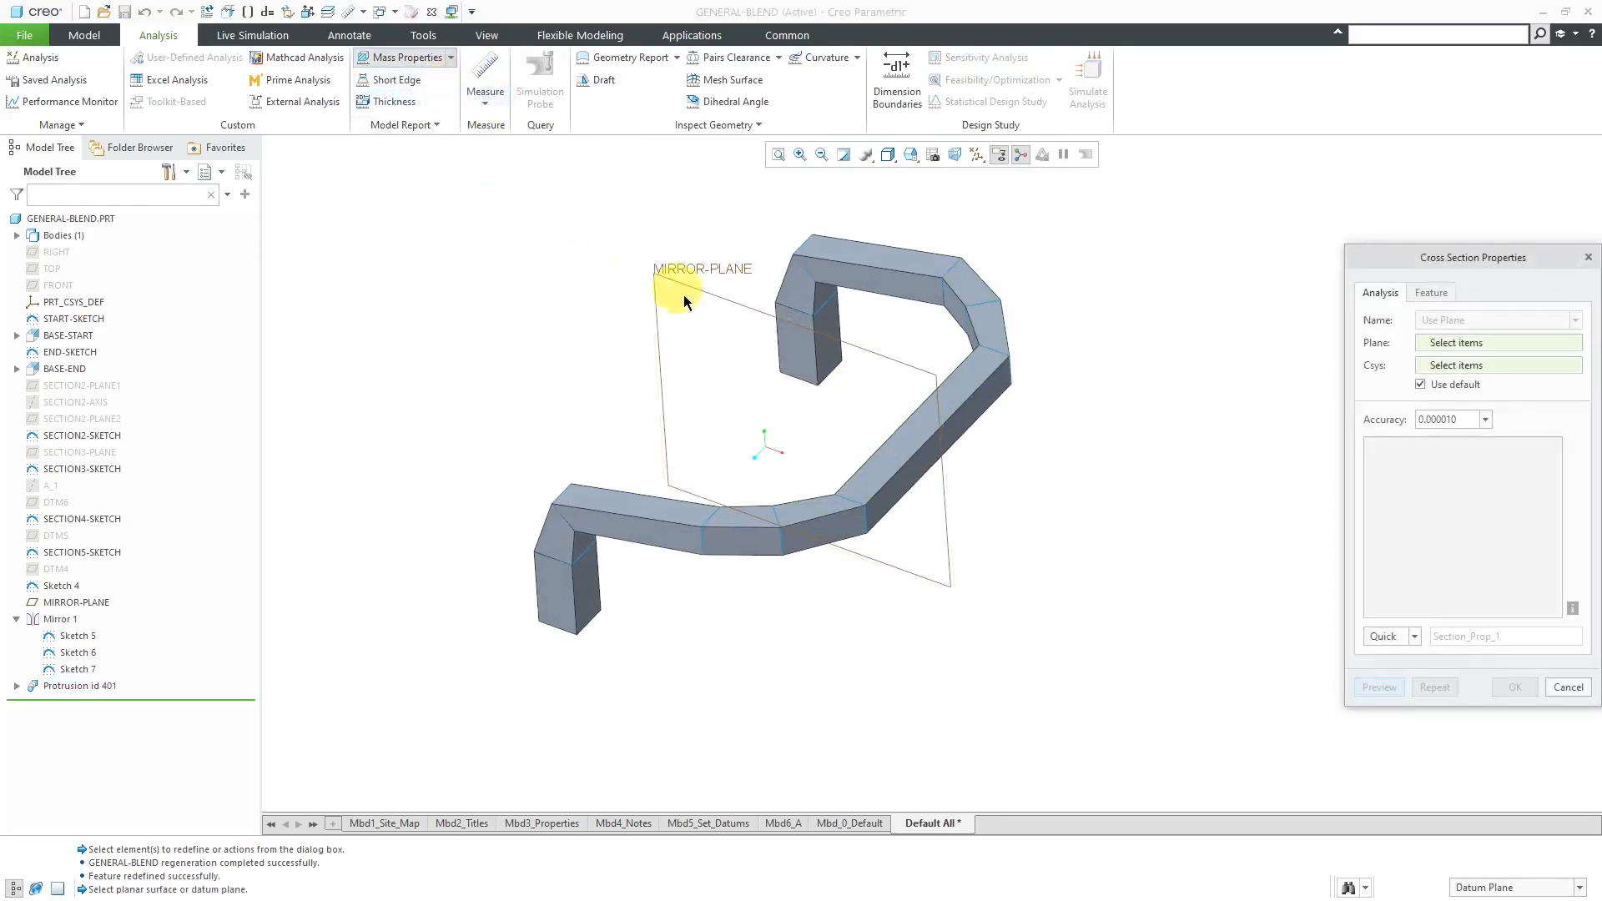
left_click(776, 323)
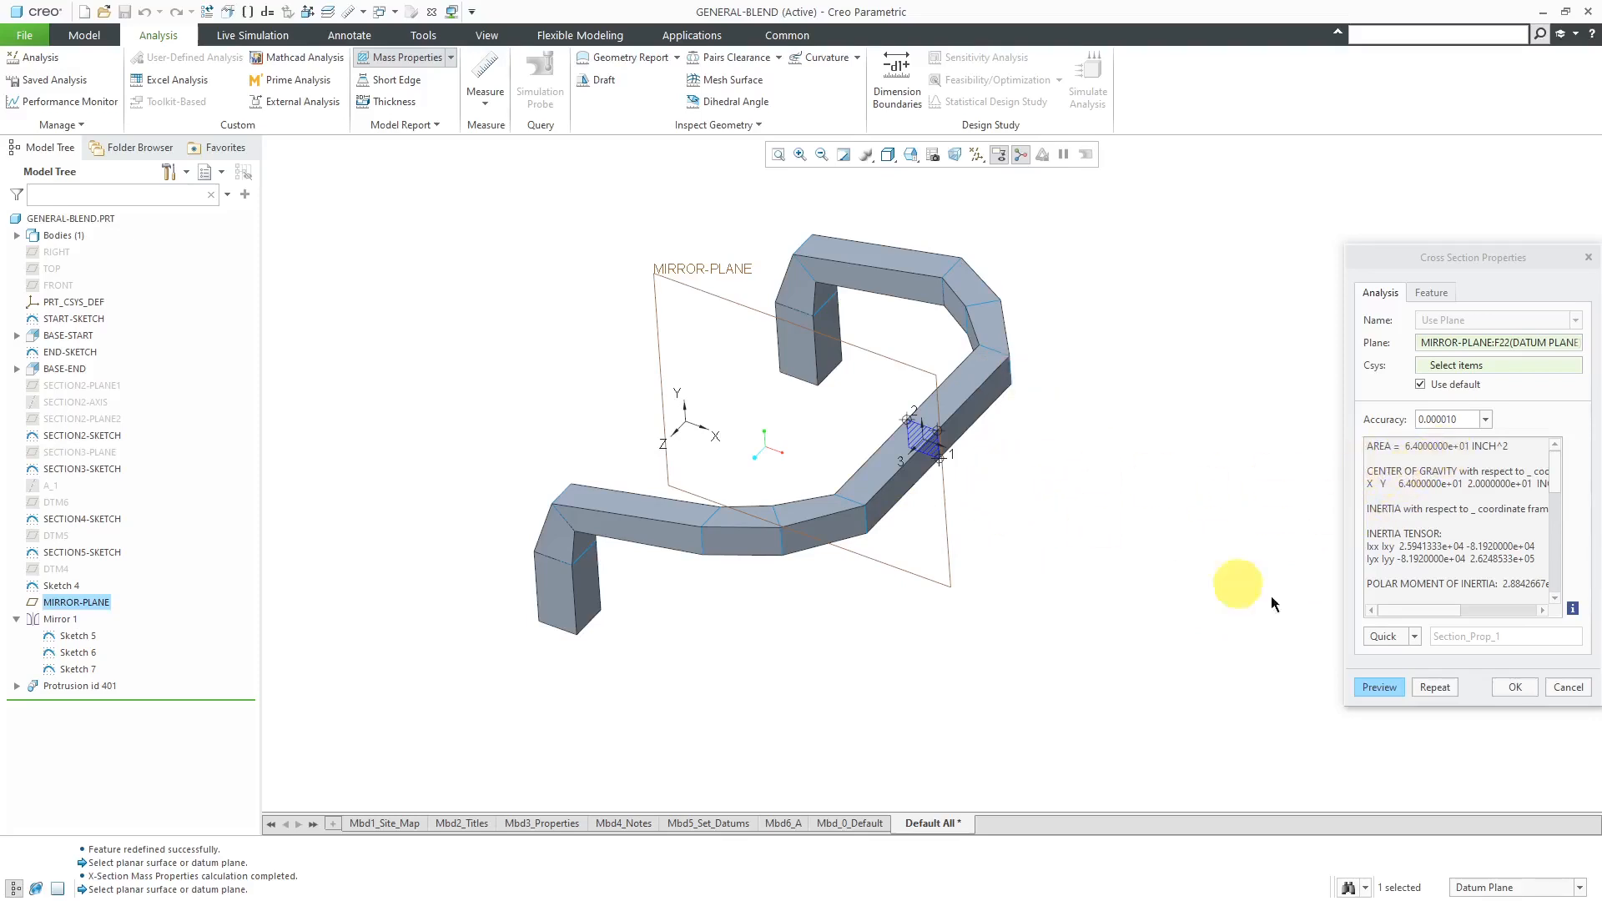
left_click(1513, 689)
- Redefine the blend protrusion and set its Attributes element to Smooth
middle_click_drag(1224, 555, 924, 474)
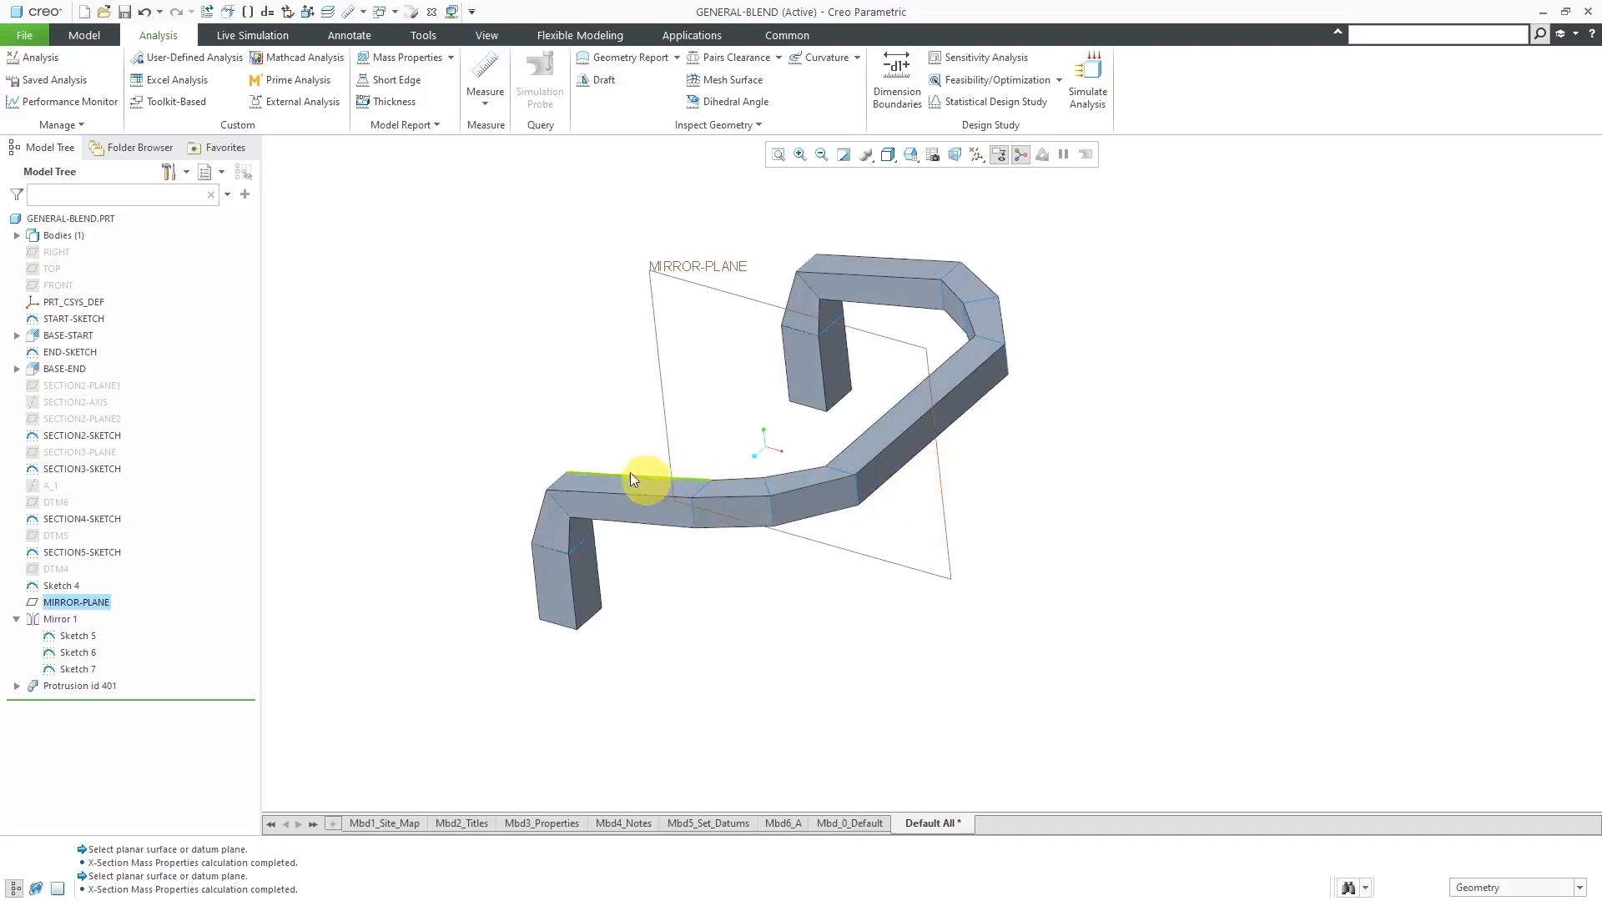
left_click(84, 686)
left_click(98, 609)
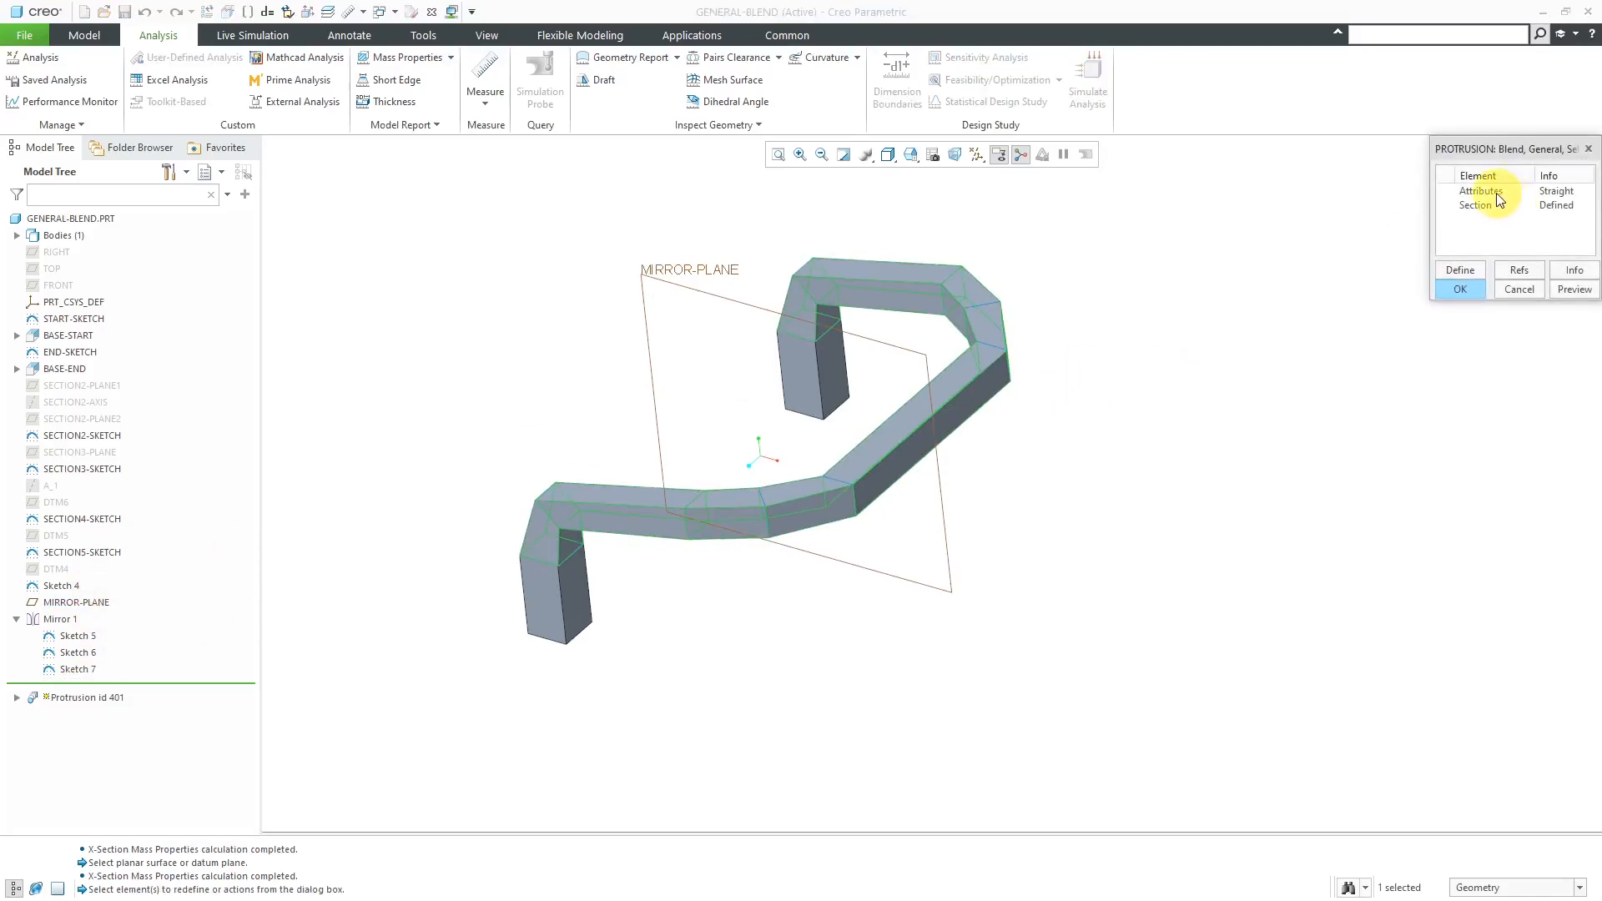
double_click(1482, 191)
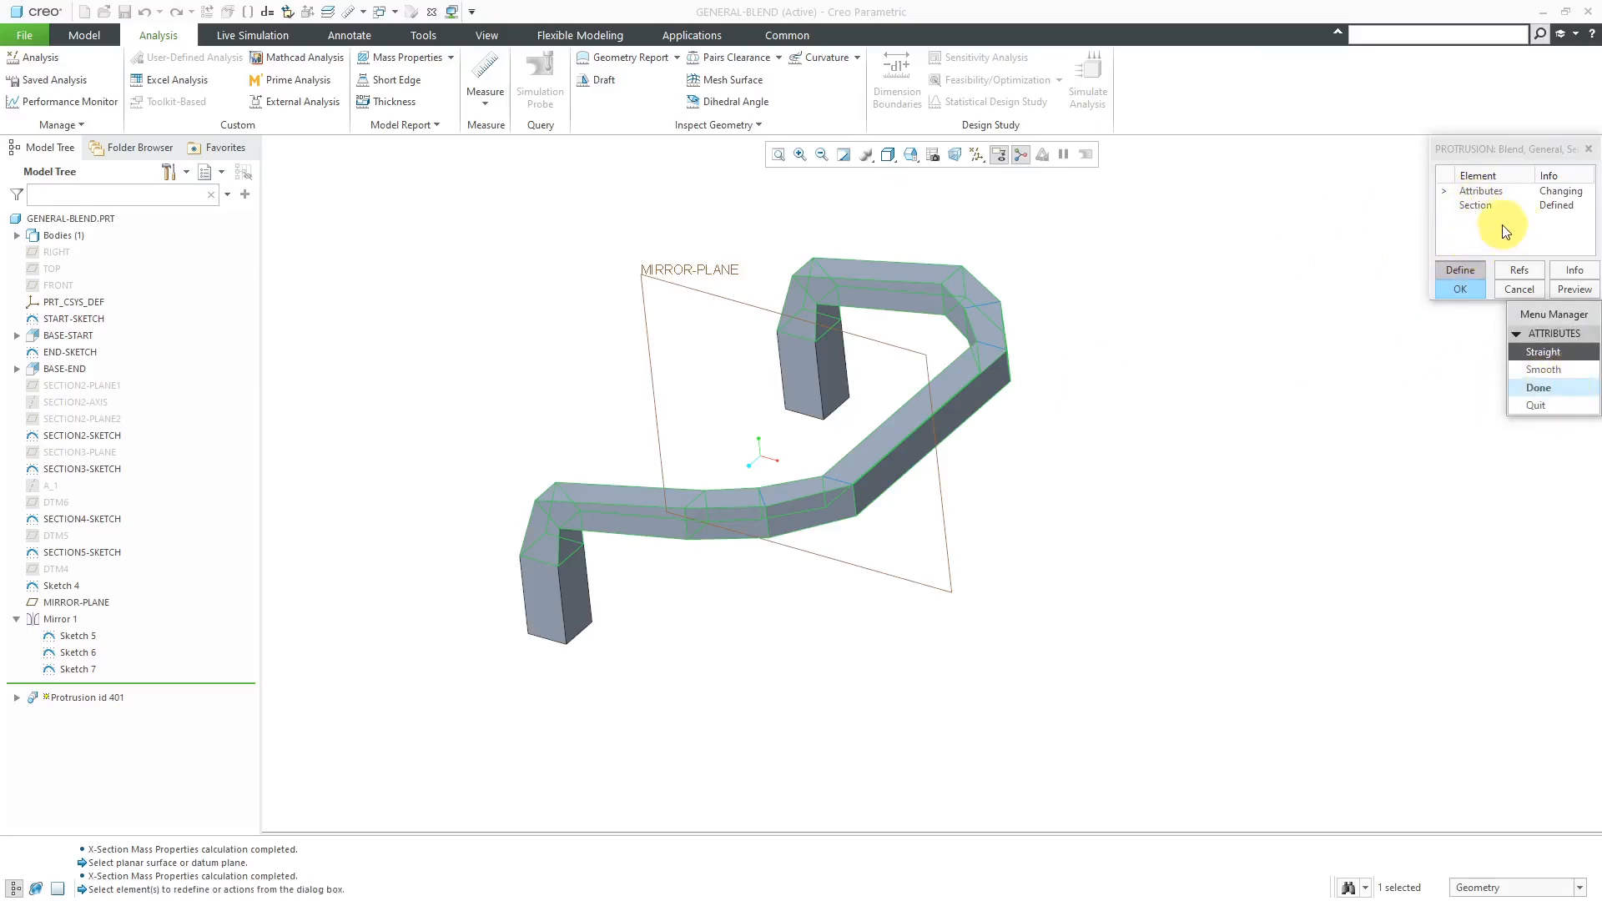
left_click(1544, 369)
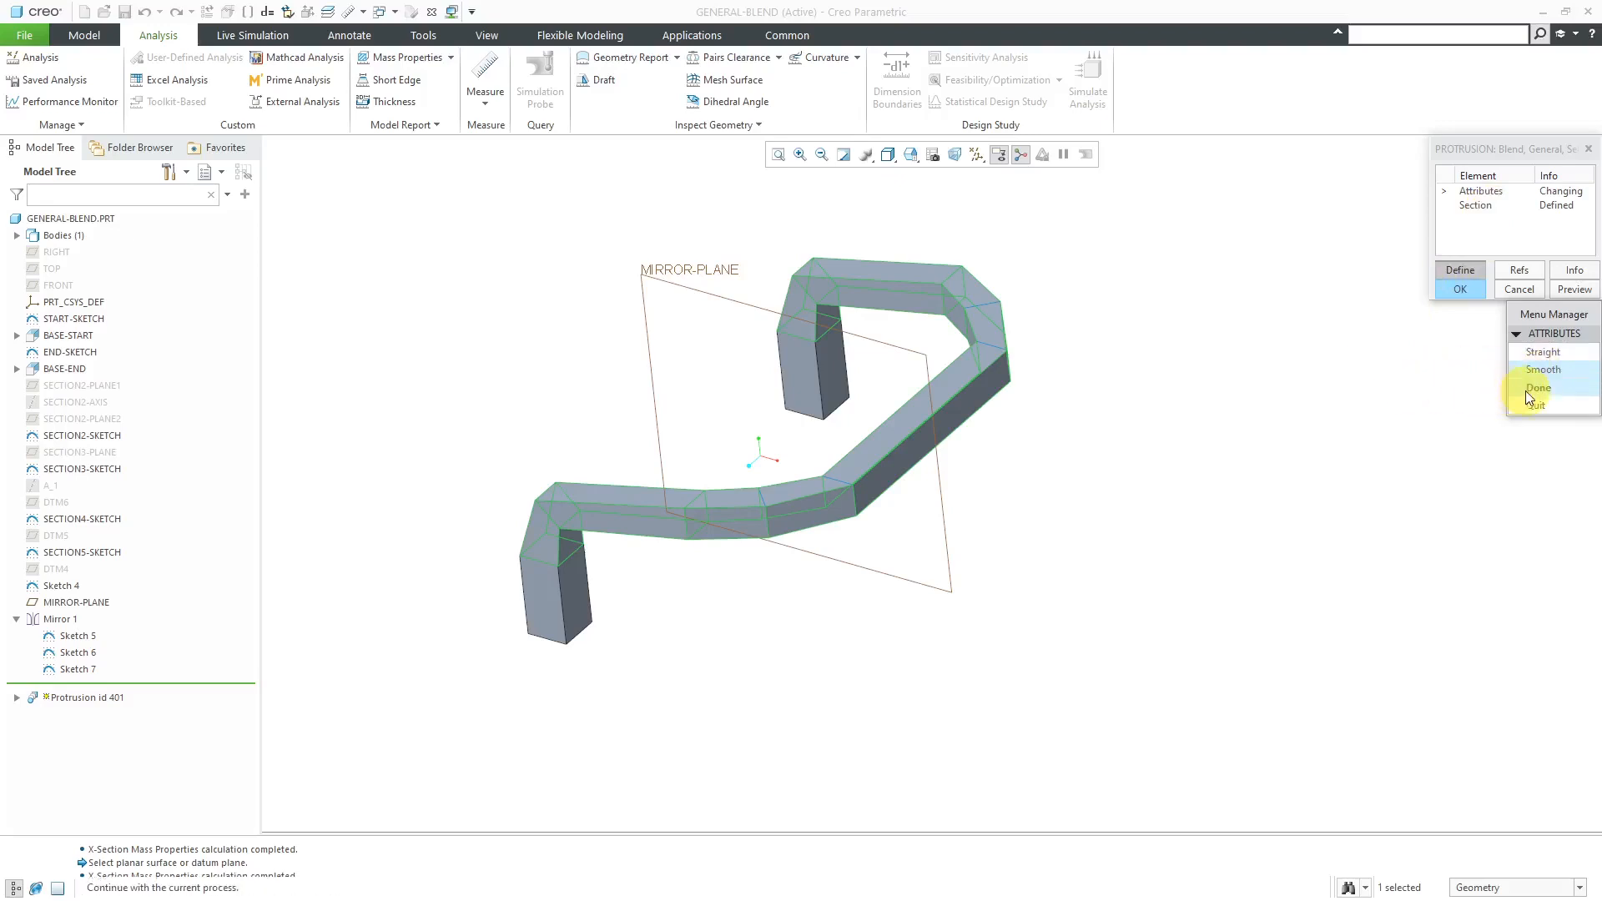
left_click(1532, 388)
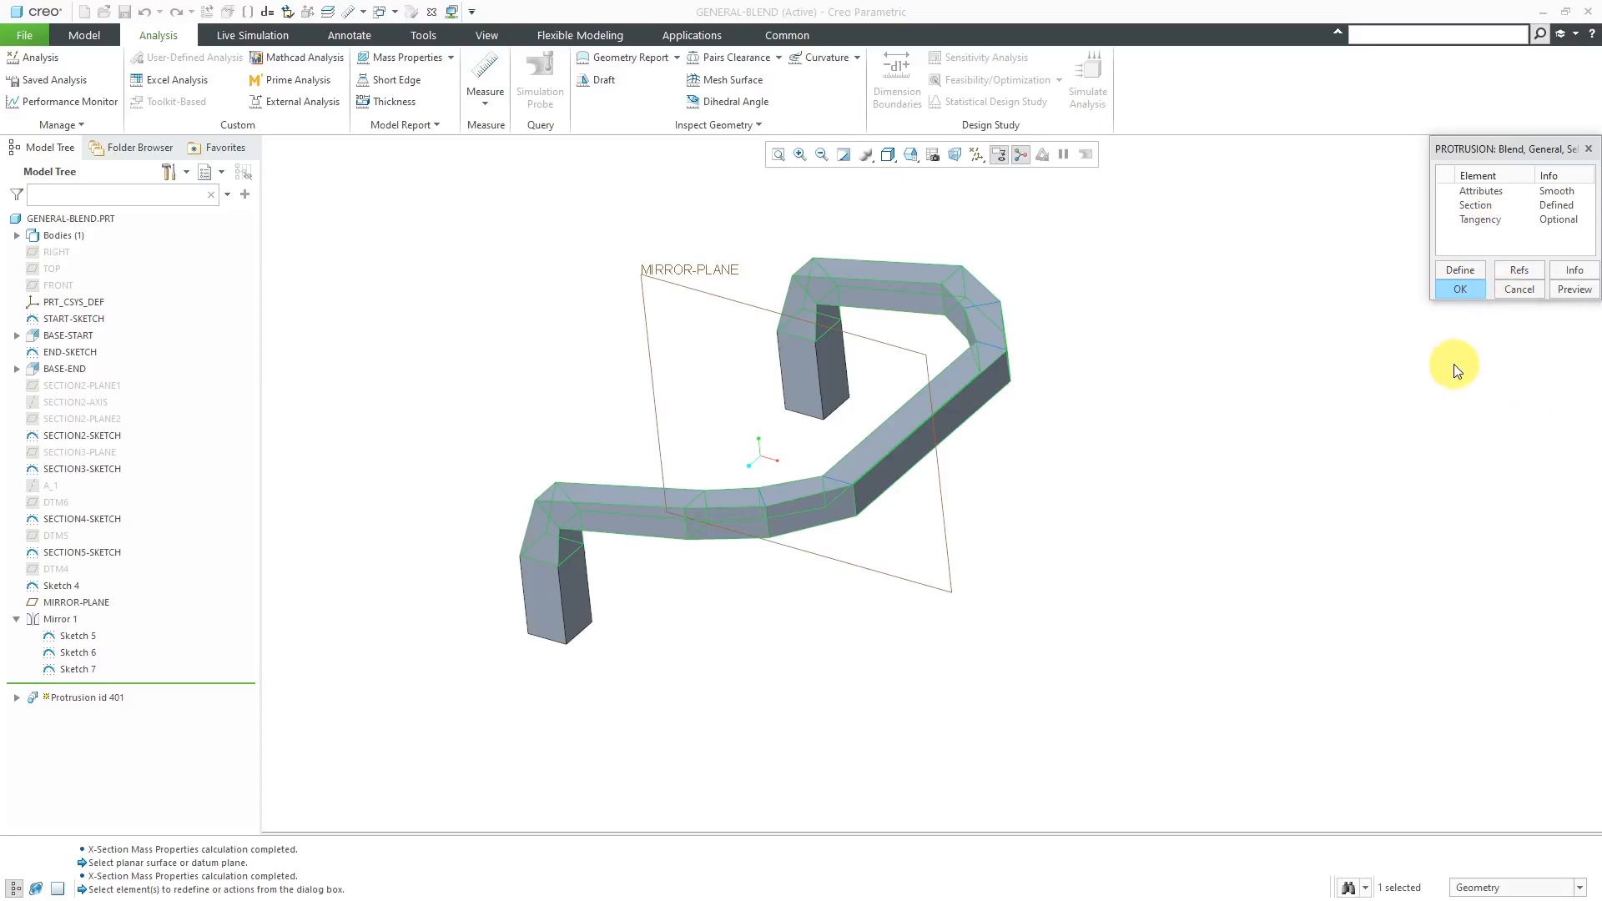
- Define the blend's Tangency at the first end using the front block's four side faces, decline tangency at the other end and accept
double_click(1481, 219)
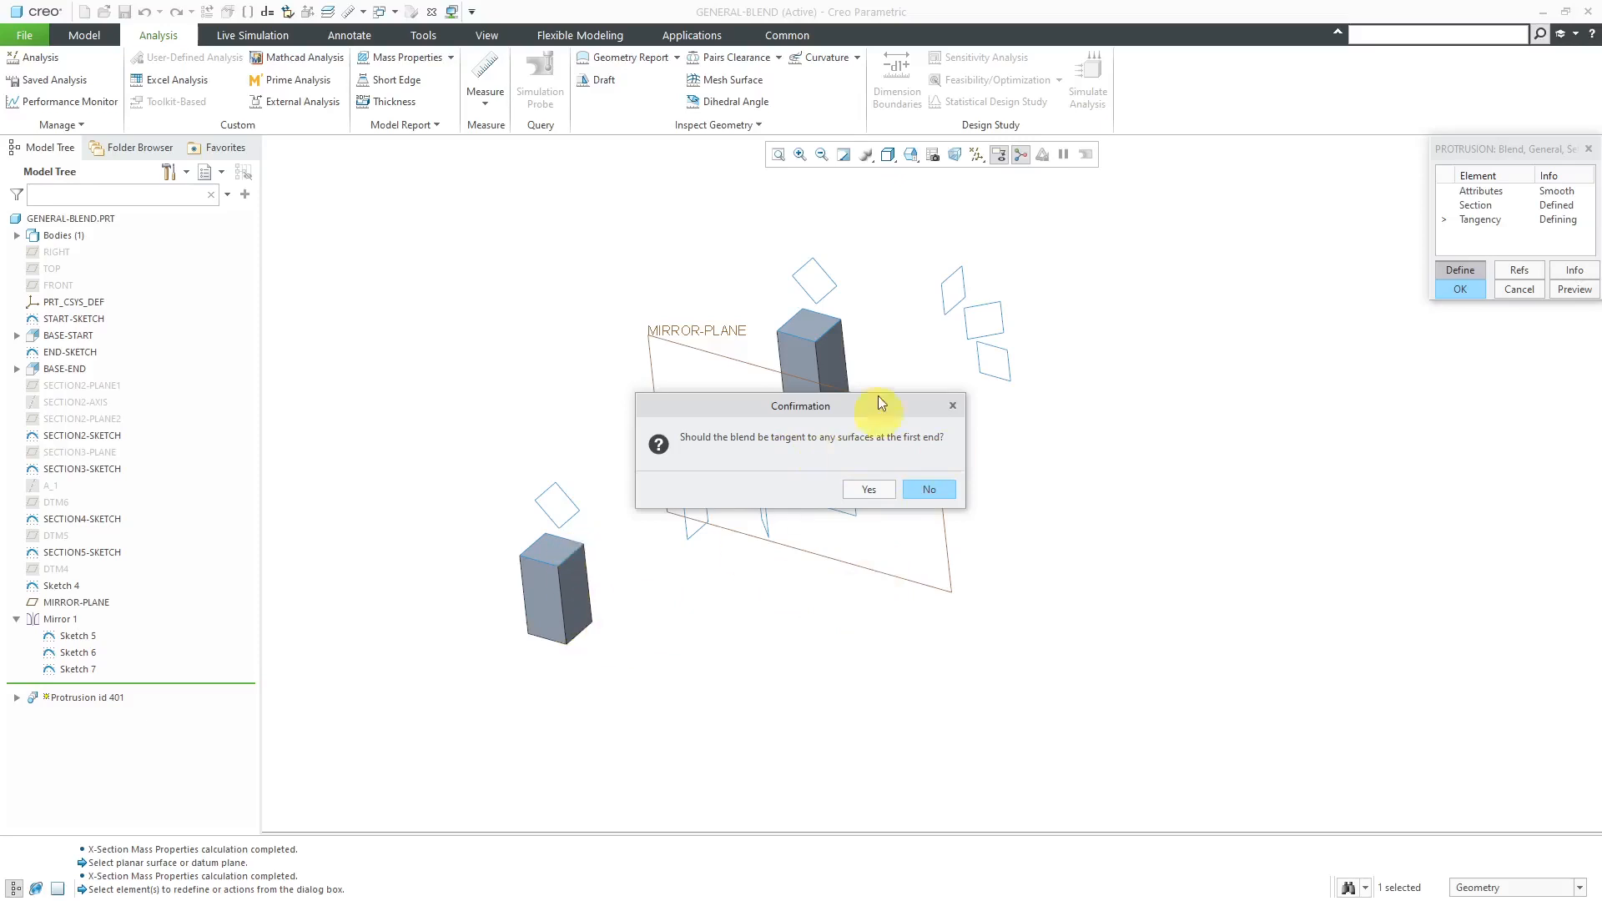
left_click(870, 490)
scroll(531, 554, "down", 5)
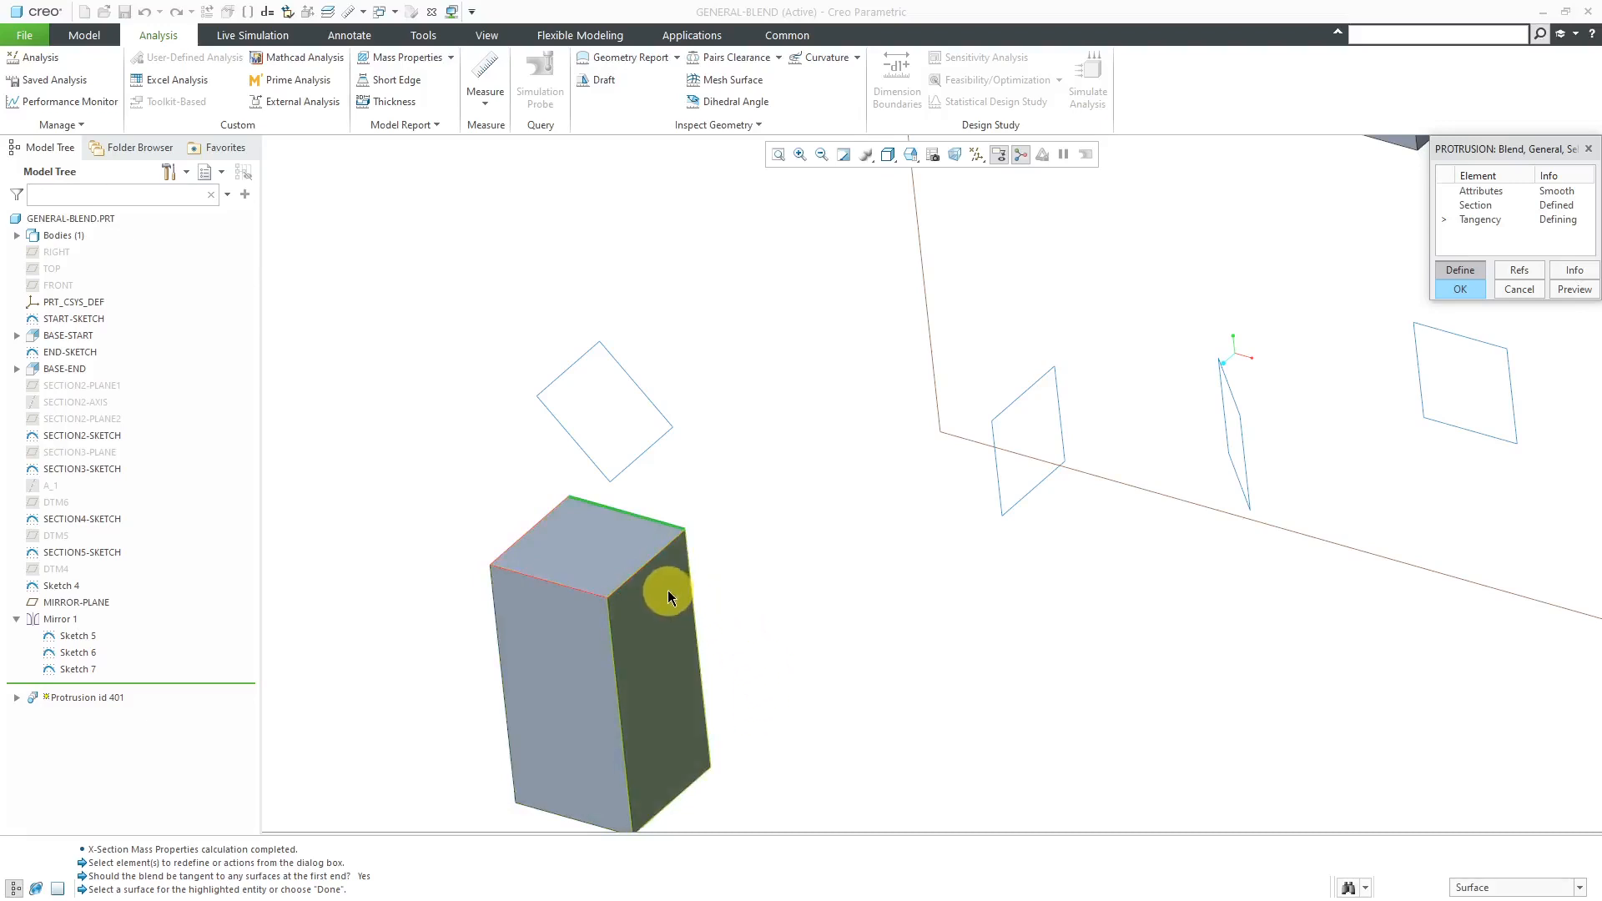
left_click(669, 592)
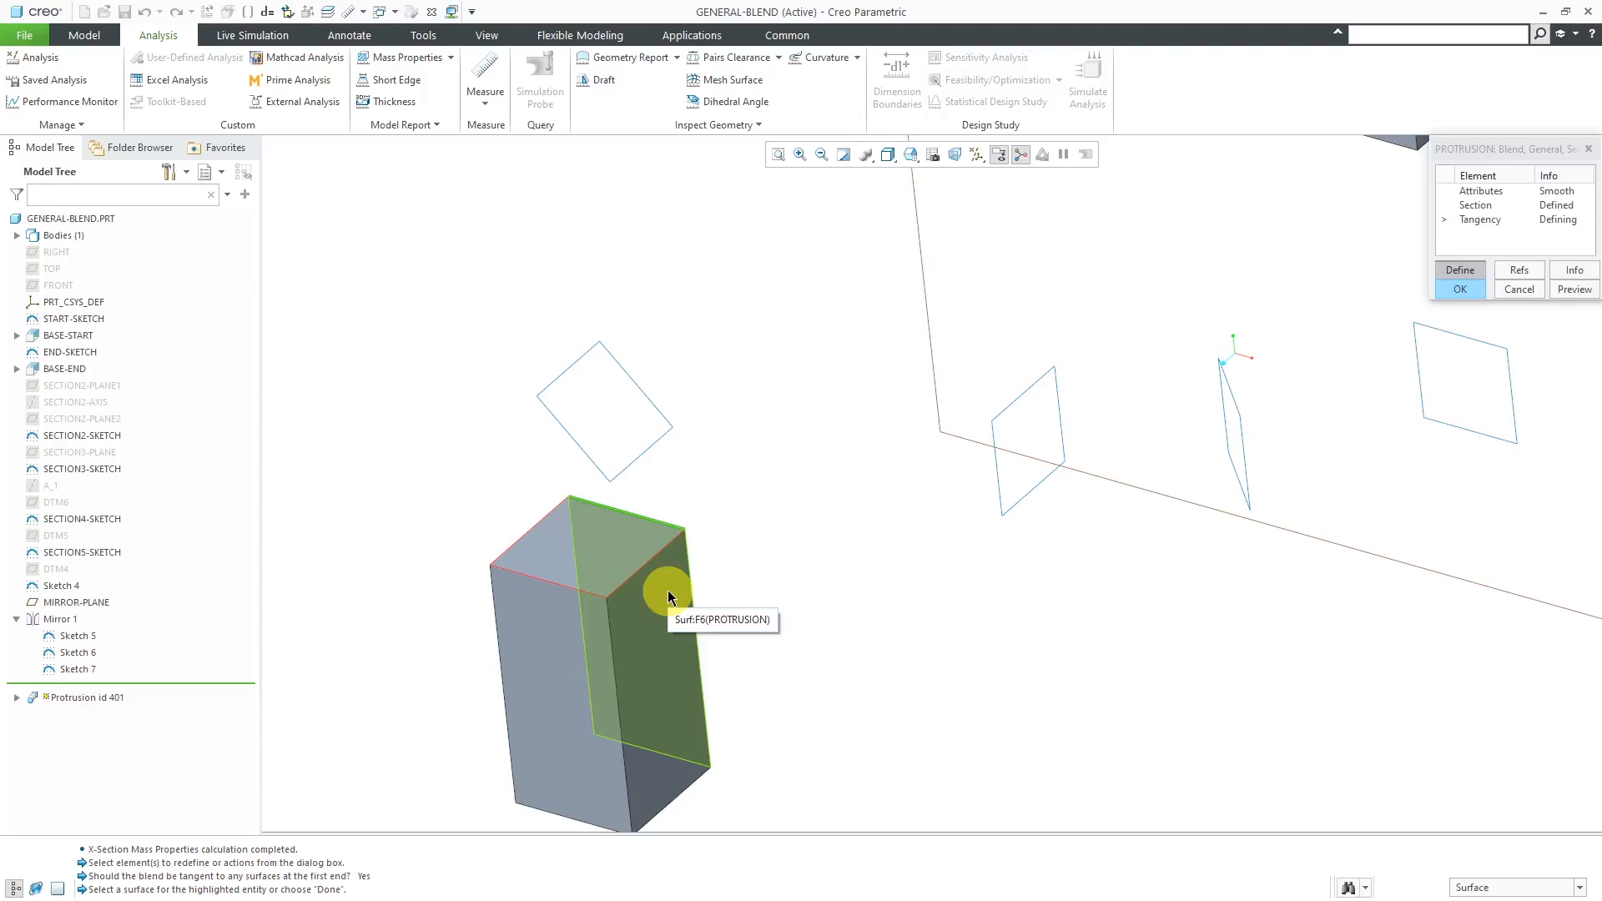
left_click(667, 598)
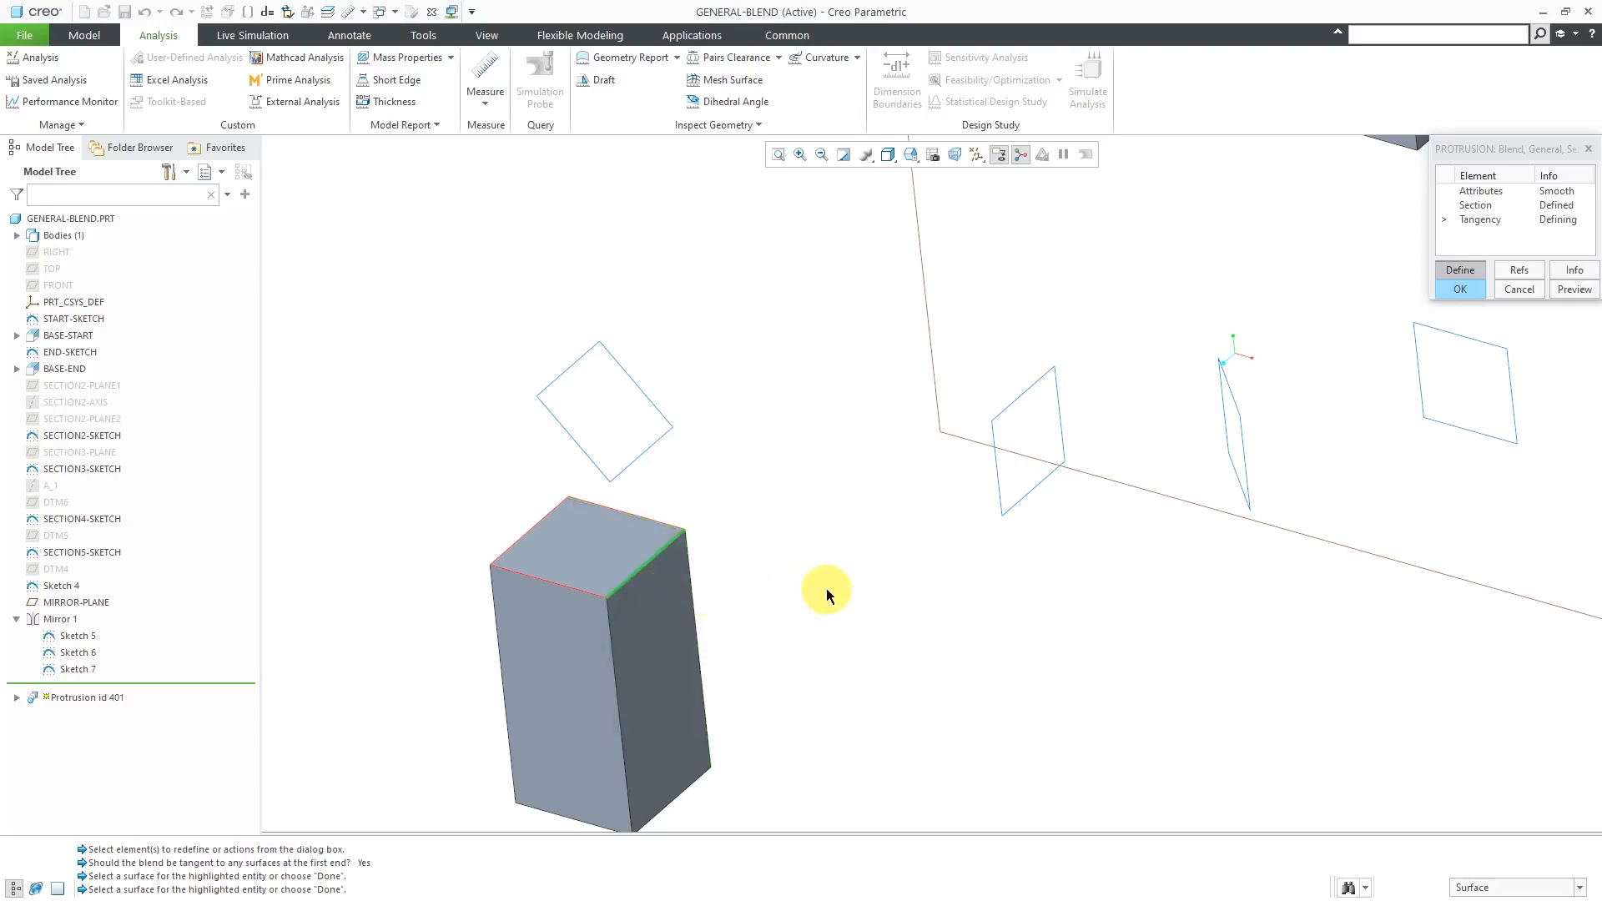
left_click(673, 638)
left_click(591, 698)
left_click(576, 679)
left_click(542, 552)
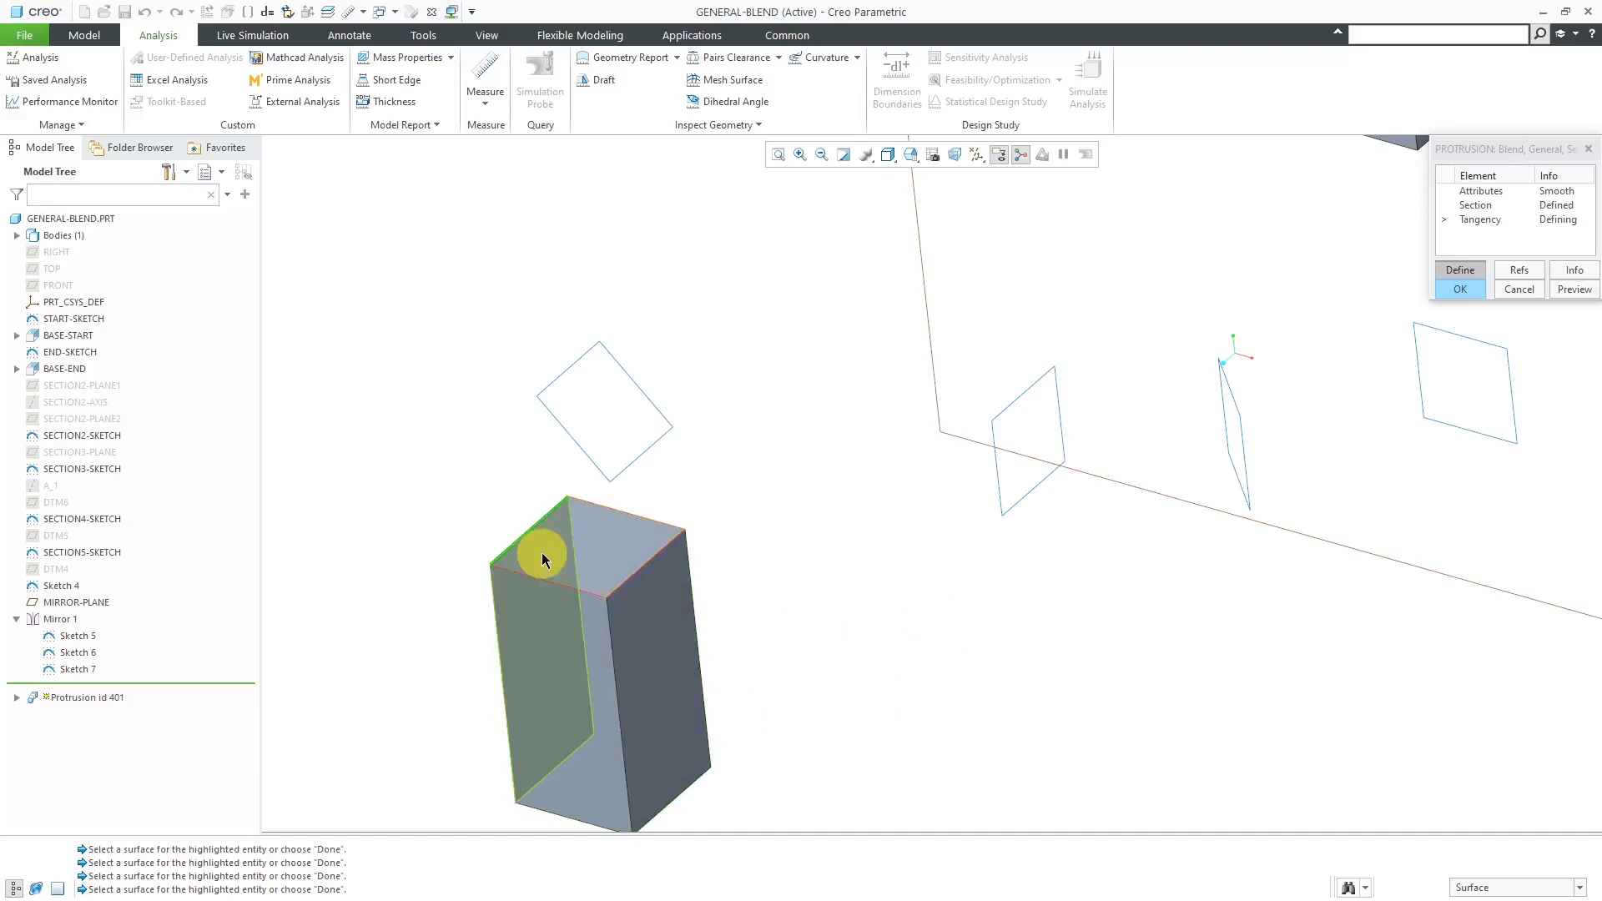
left_click(543, 553)
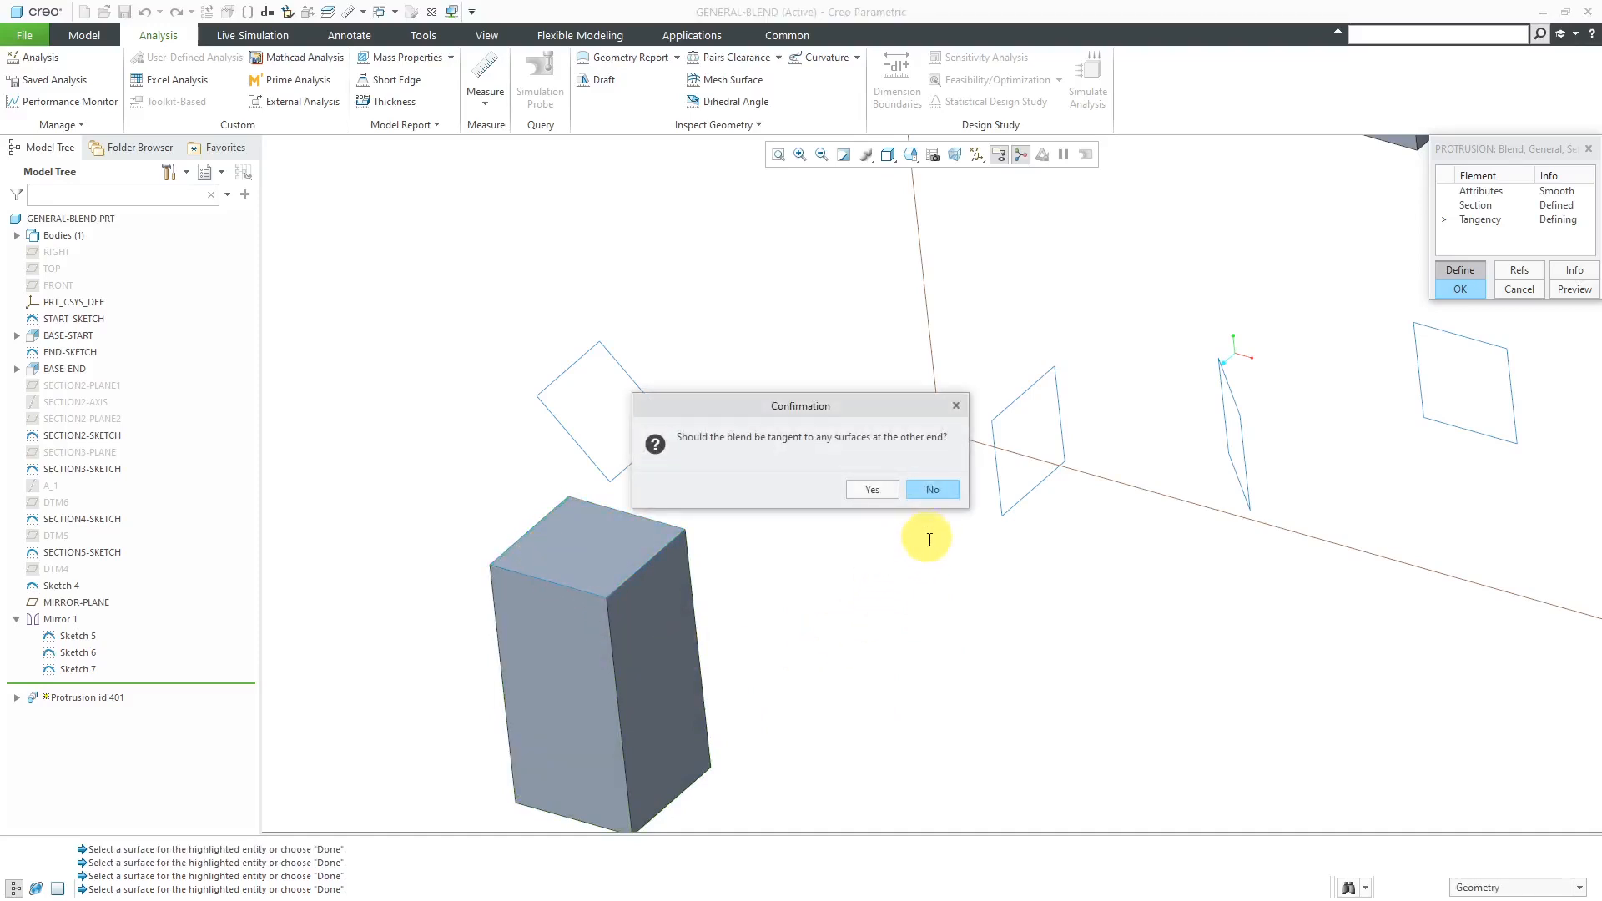
left_click(935, 490)
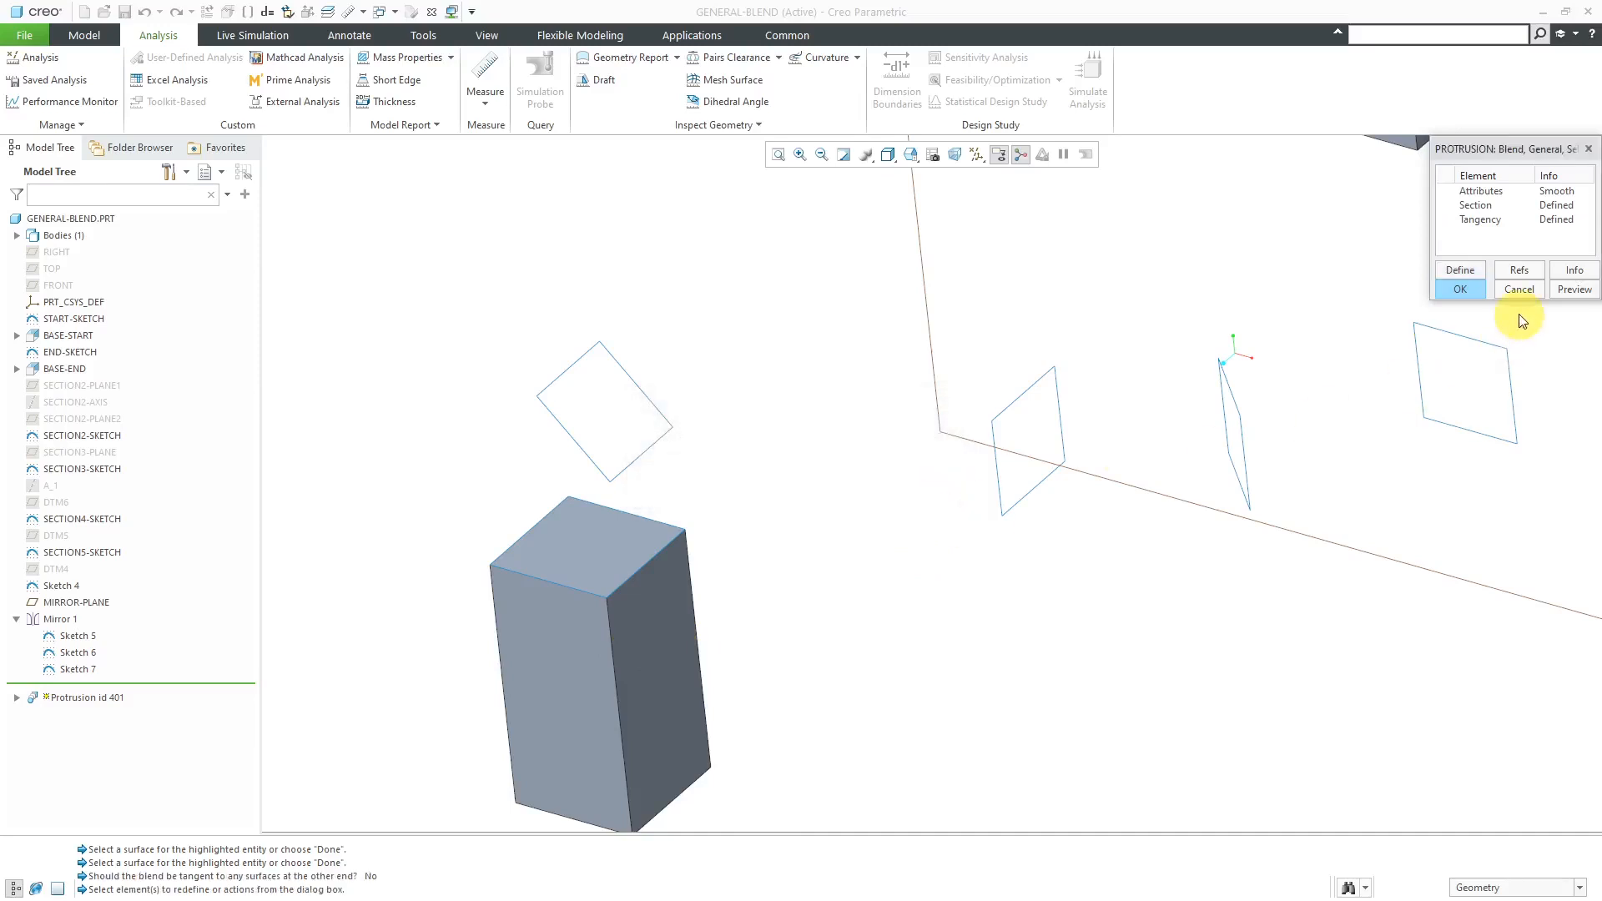
left_click(1475, 292)
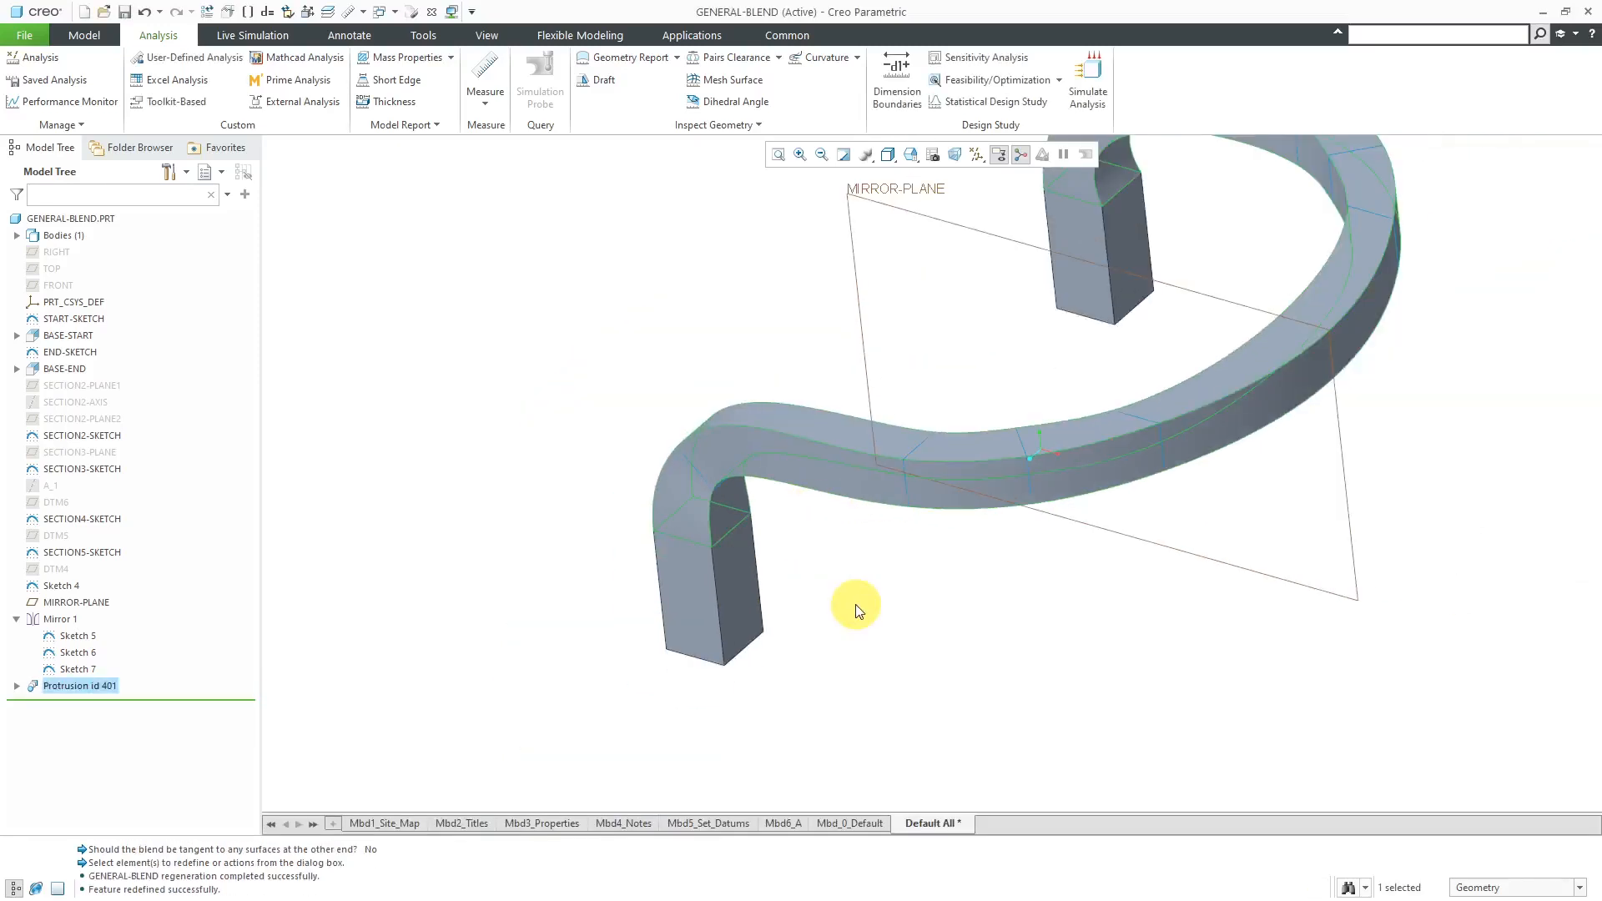
- Examine the transitions between the blend and the blocks at both ends for tangency
mouse_move(887, 587)
middle_mouse_down()
mouse_move(916, 551)
mouse_move(887, 562)
middle_mouse_up()
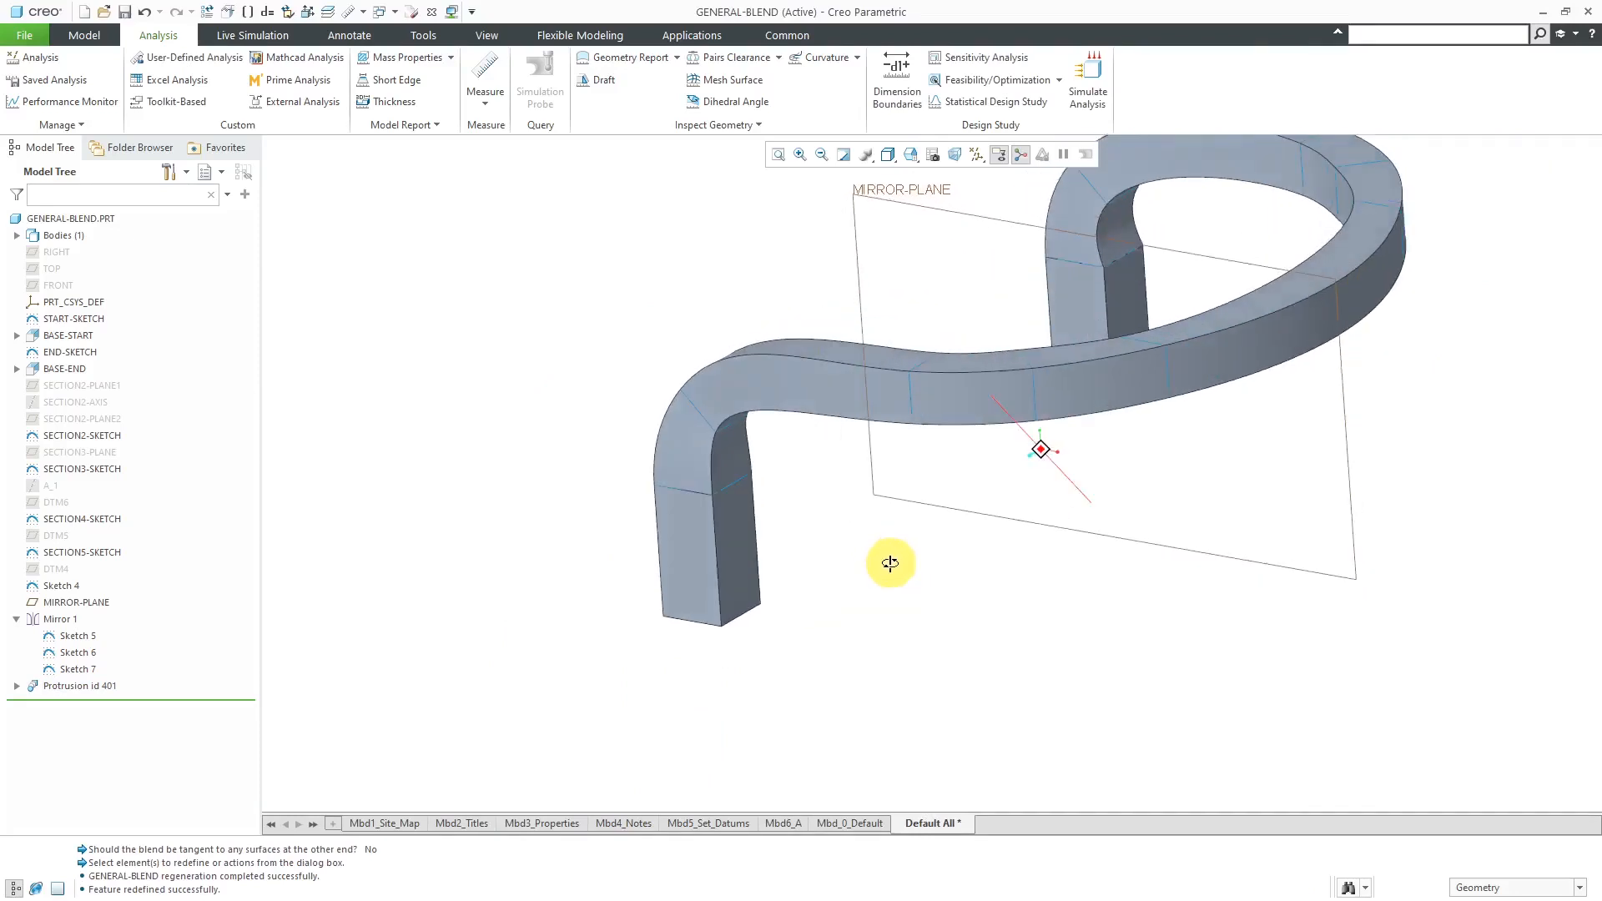
scroll(804, 464, "up", 3)
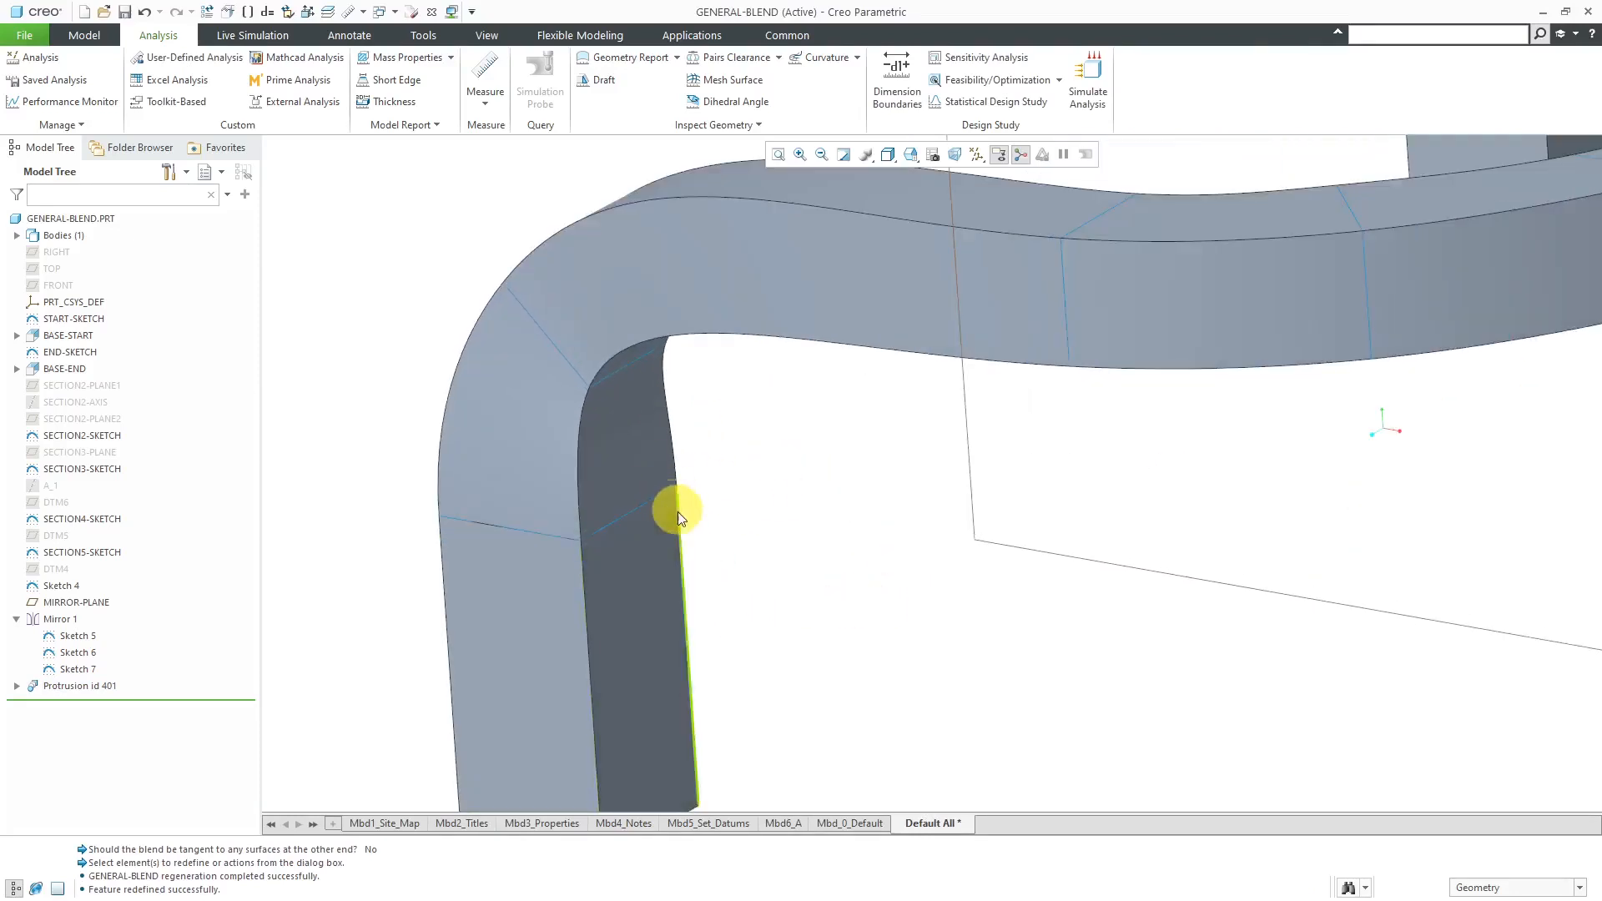
scroll(631, 530, "down", 1)
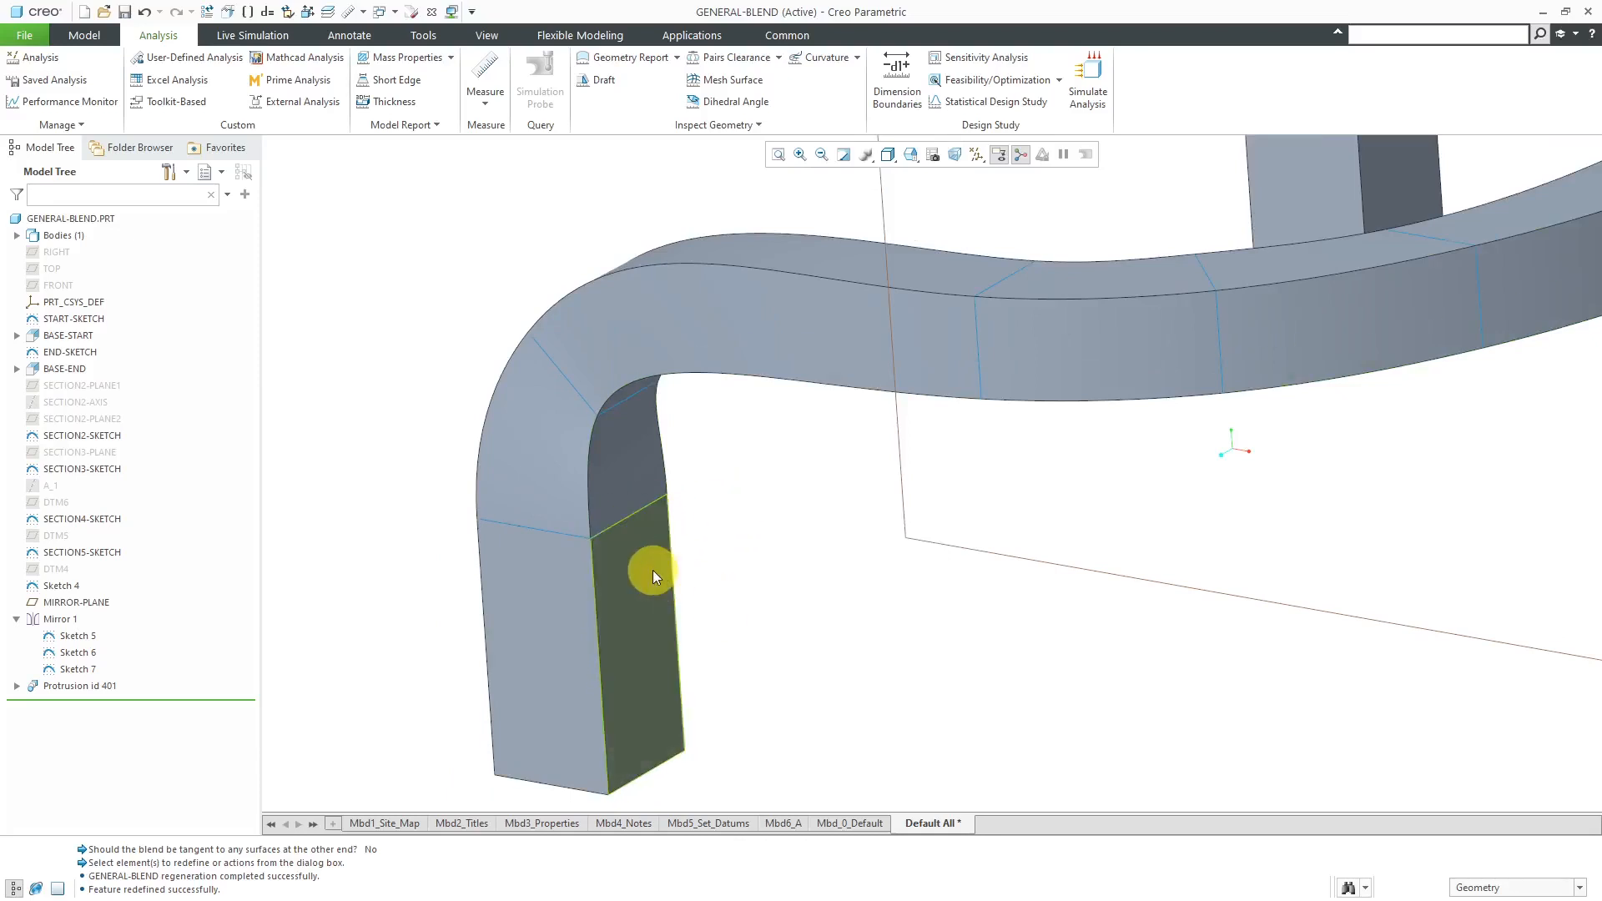
scroll(652, 569, "down", 2)
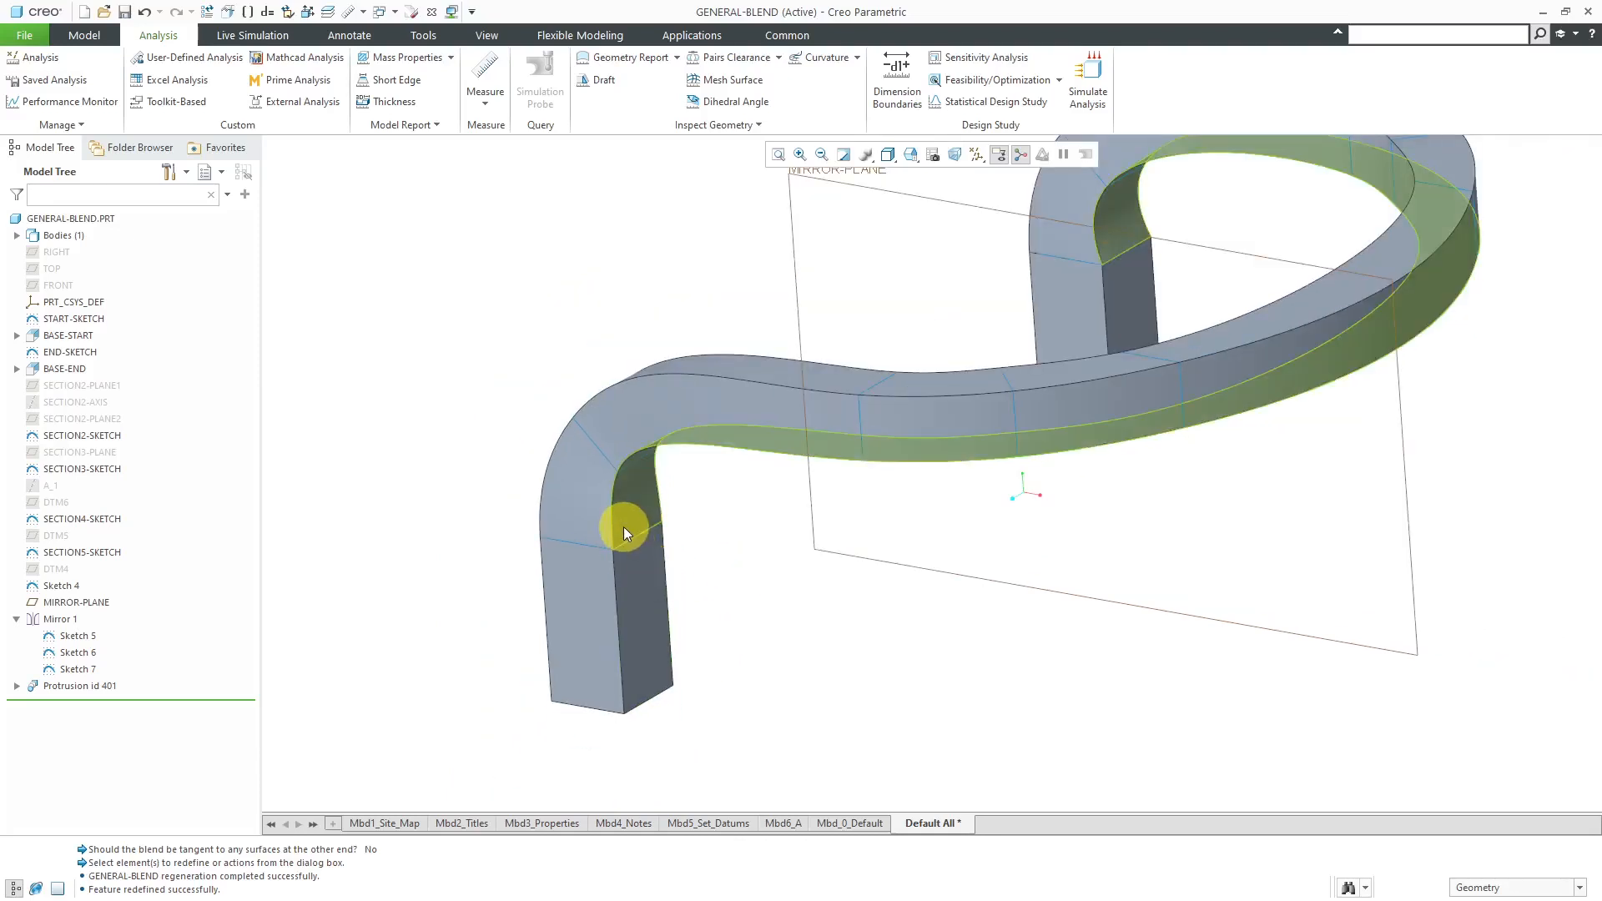
middle_click_drag(1110, 423, 1219, 280)
scroll(1110, 196, "up", 5)
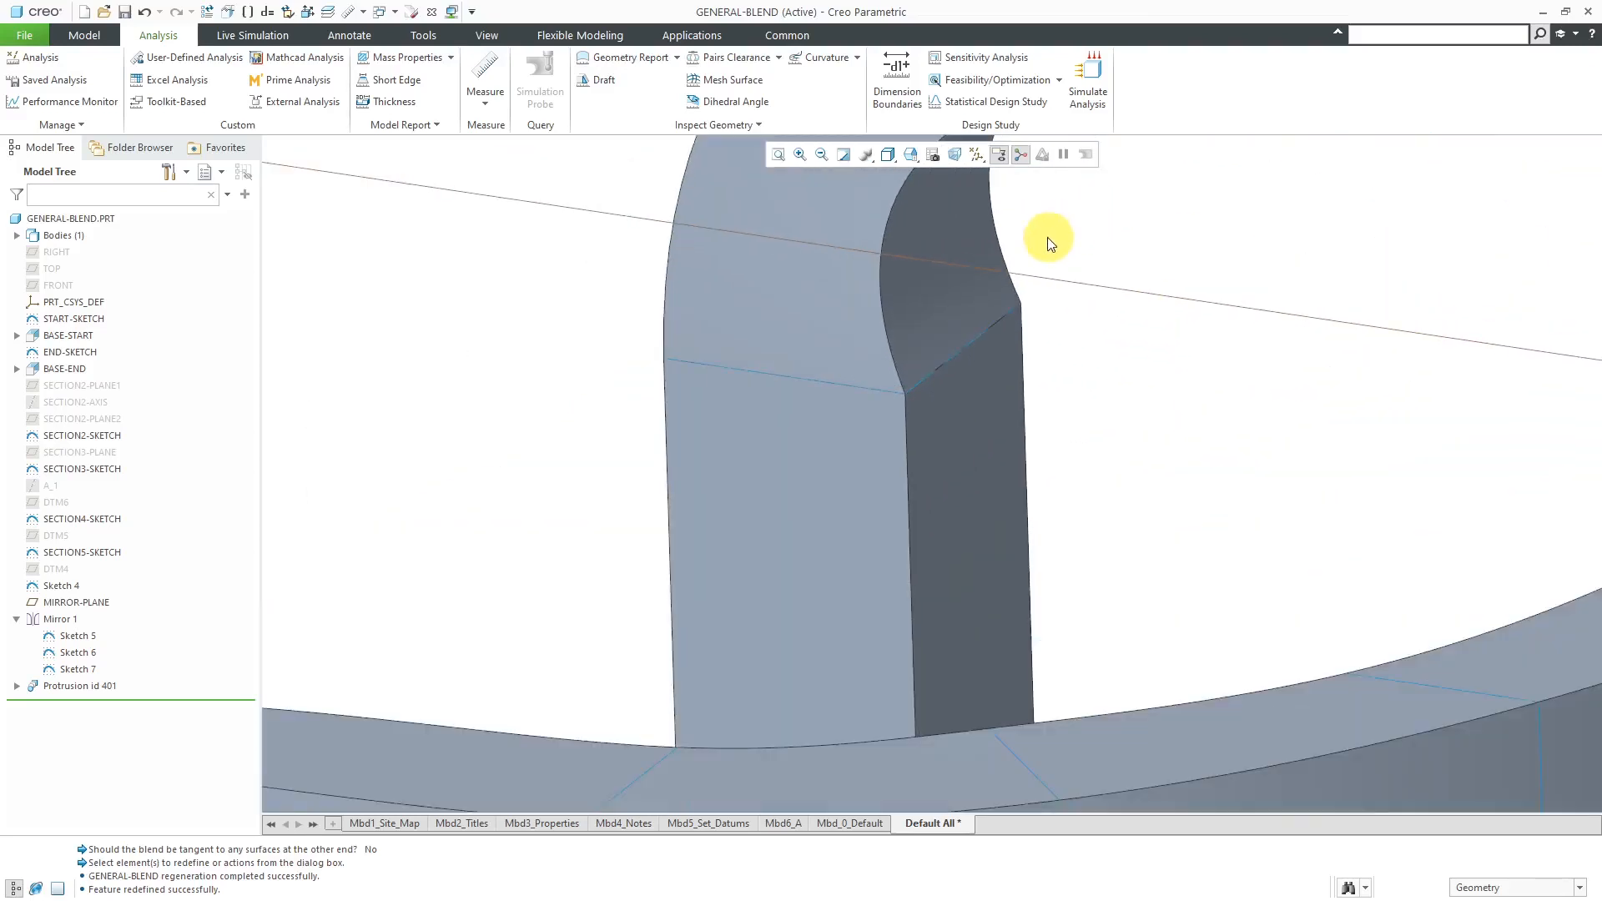
middle_click_drag(861, 347, 981, 443)
mouse_move(974, 459)
middle_mouse_down()
mouse_move(748, 526)
mouse_move(834, 511)
mouse_move(740, 511)
mouse_move(669, 535)
mouse_move(1137, 483)
middle_mouse_up()
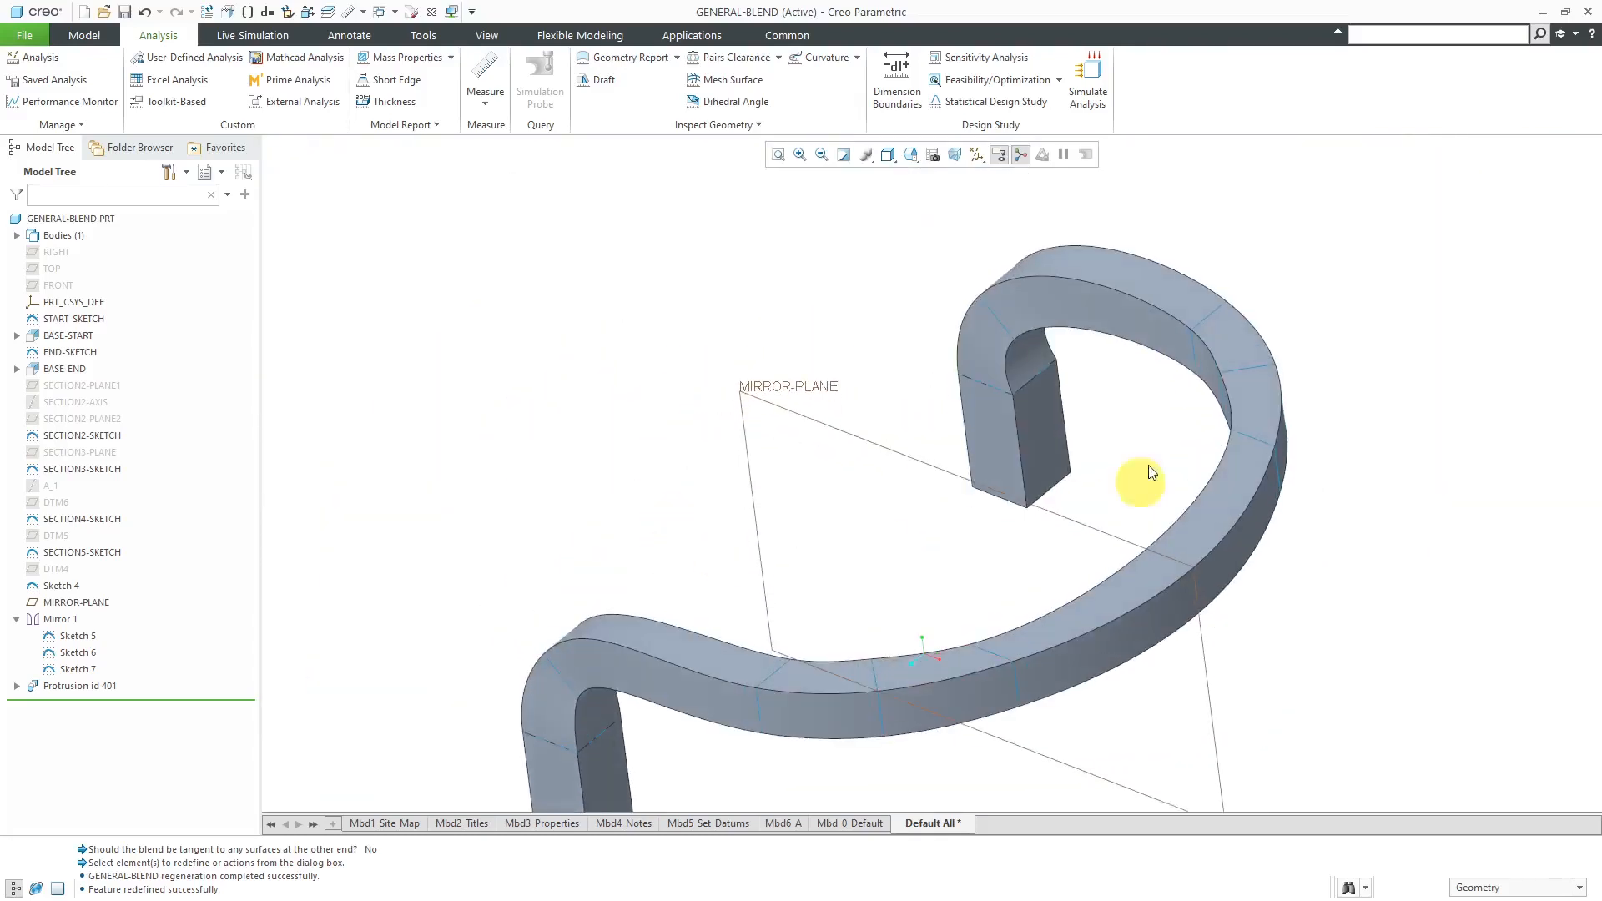
scroll(1038, 347, "up", 5)
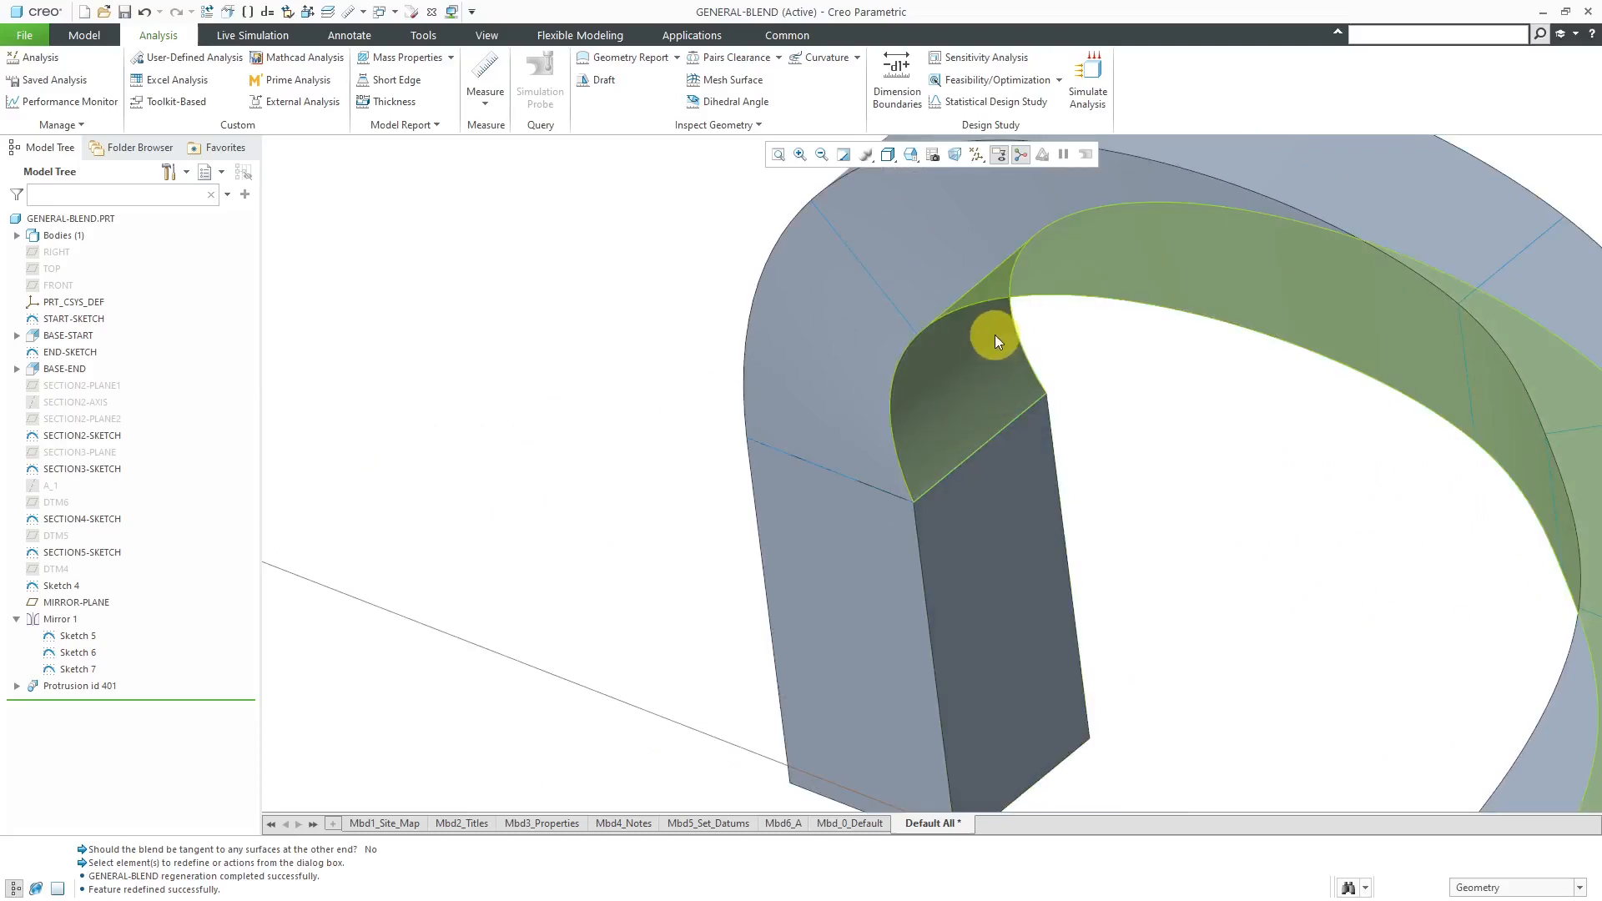
scroll(994, 334, "down", 5)
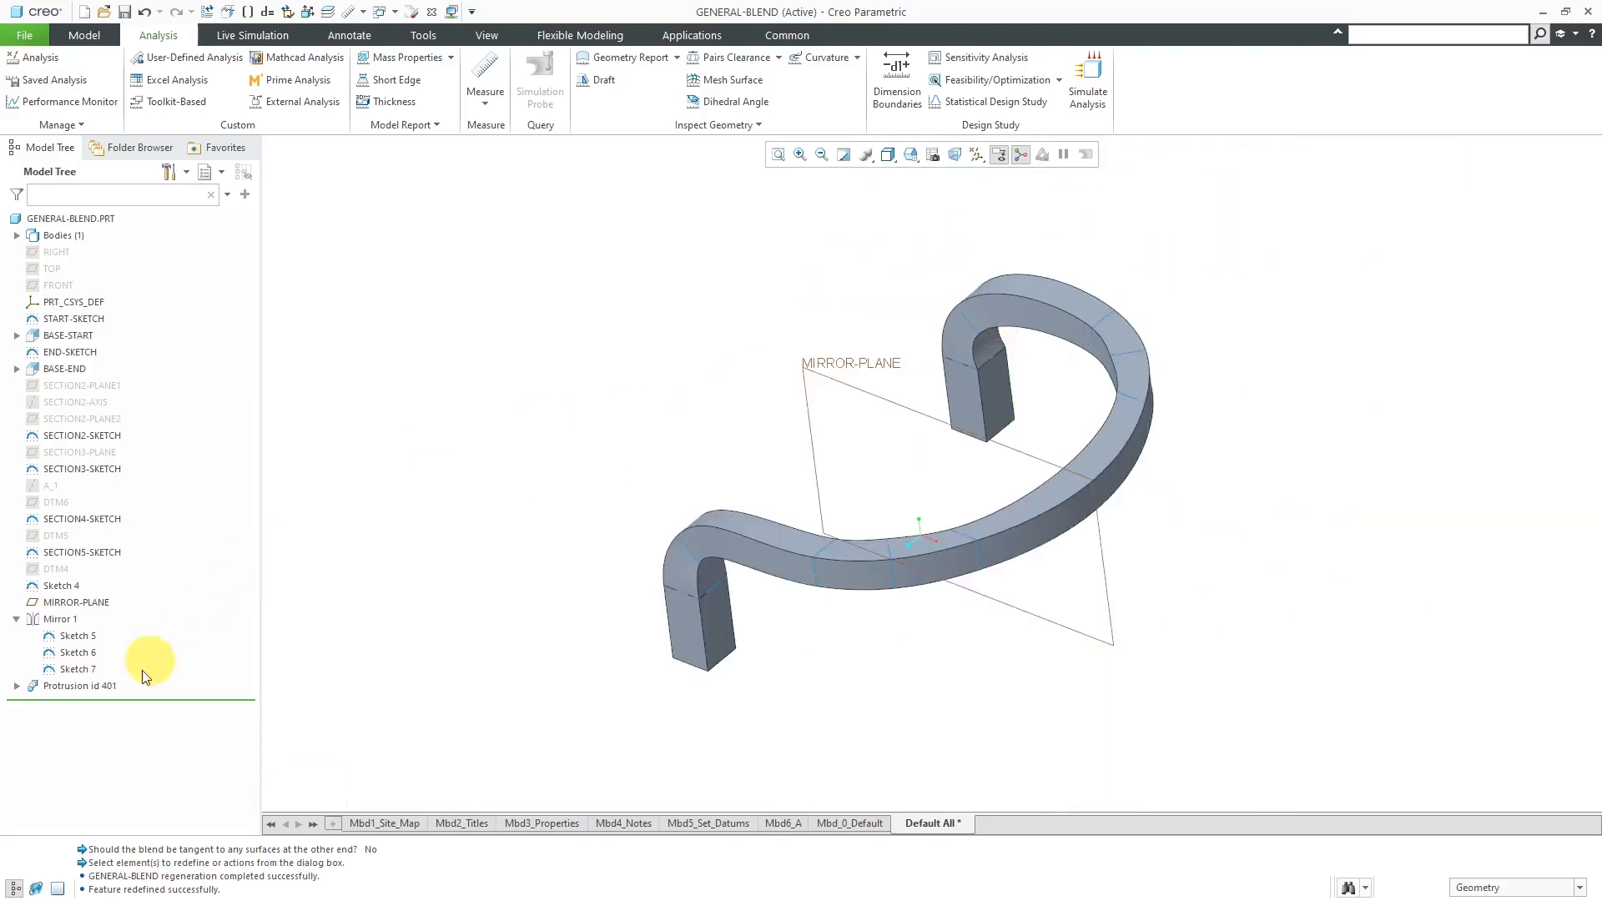
- Redefine the blend protrusion's Tangency, reselecting the front block's side faces for the first end only, then accept and restore the default view
left_click(103, 685)
left_click(113, 587)
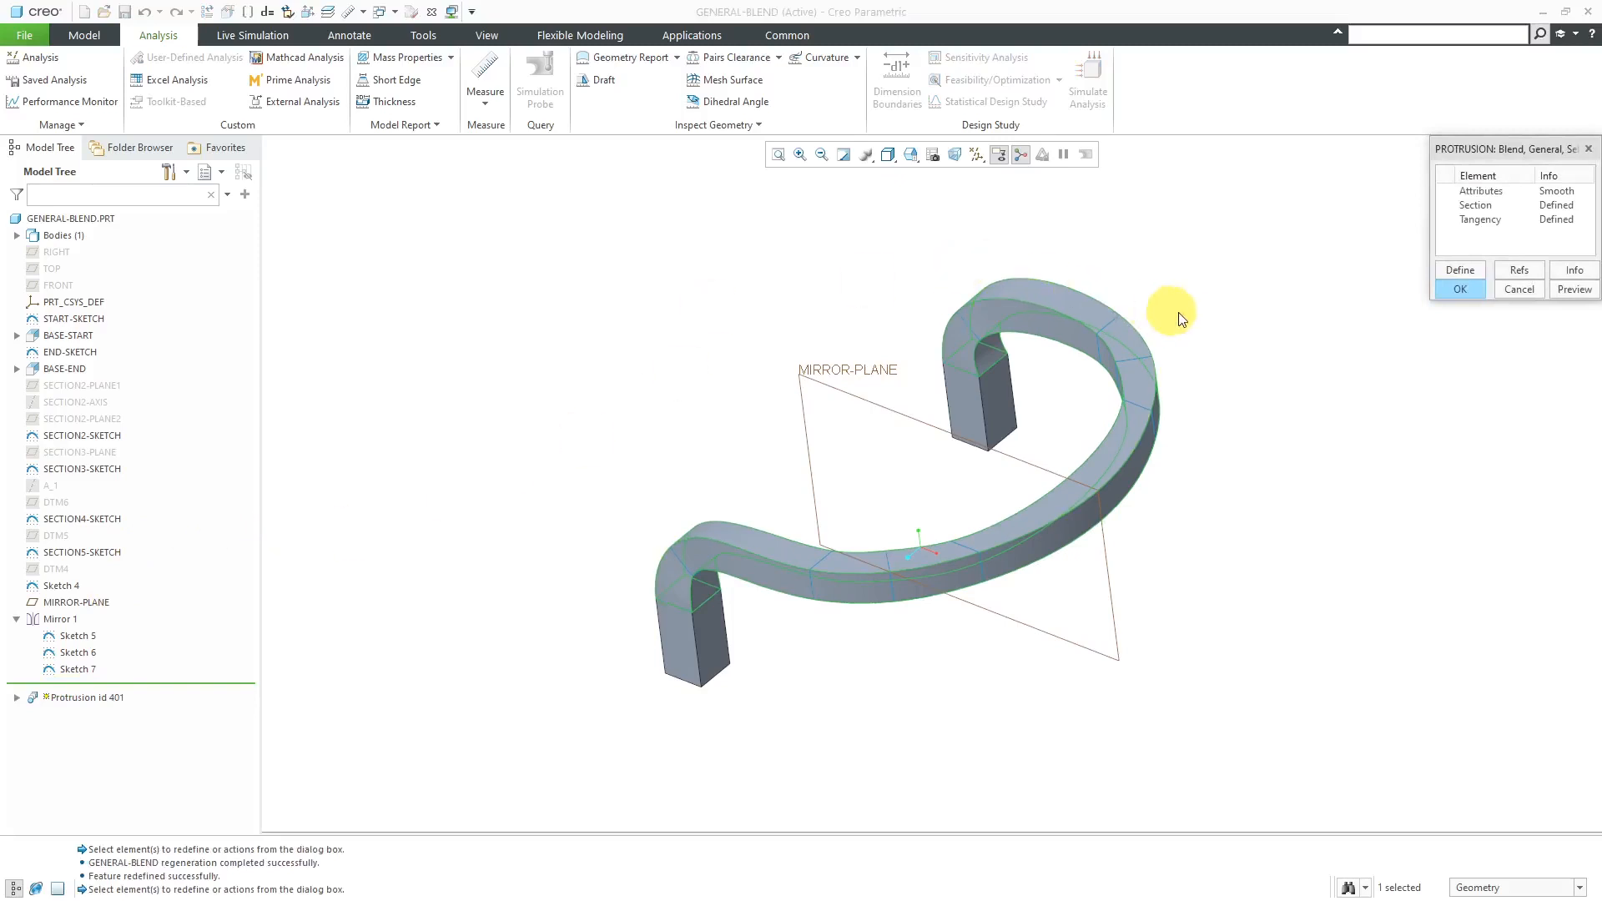
double_click(1480, 220)
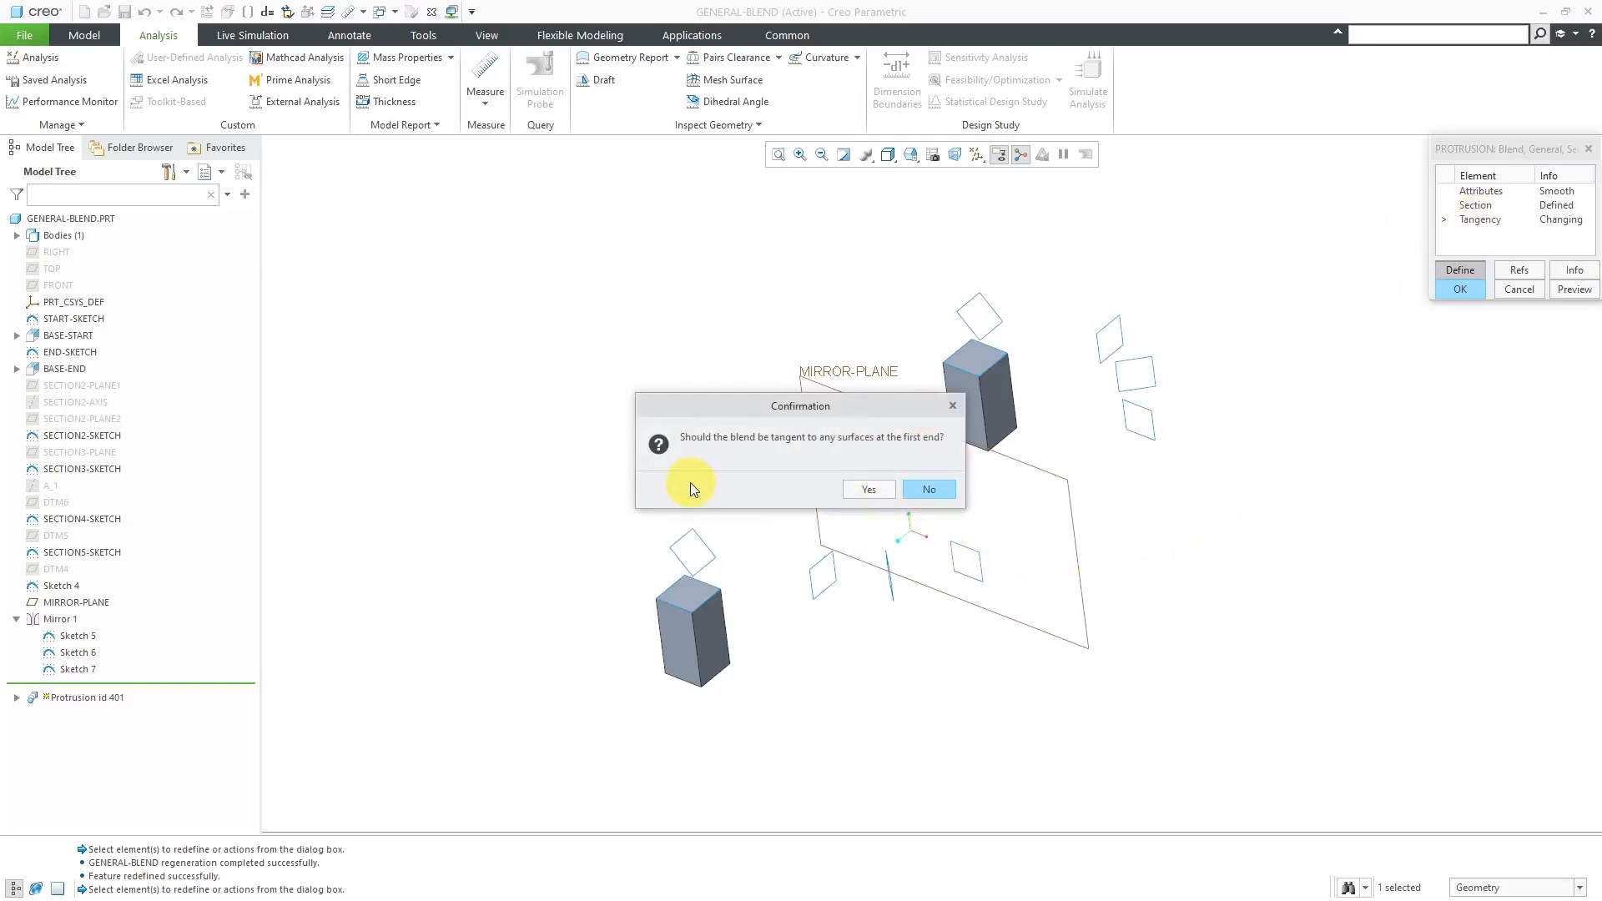
left_click(871, 490)
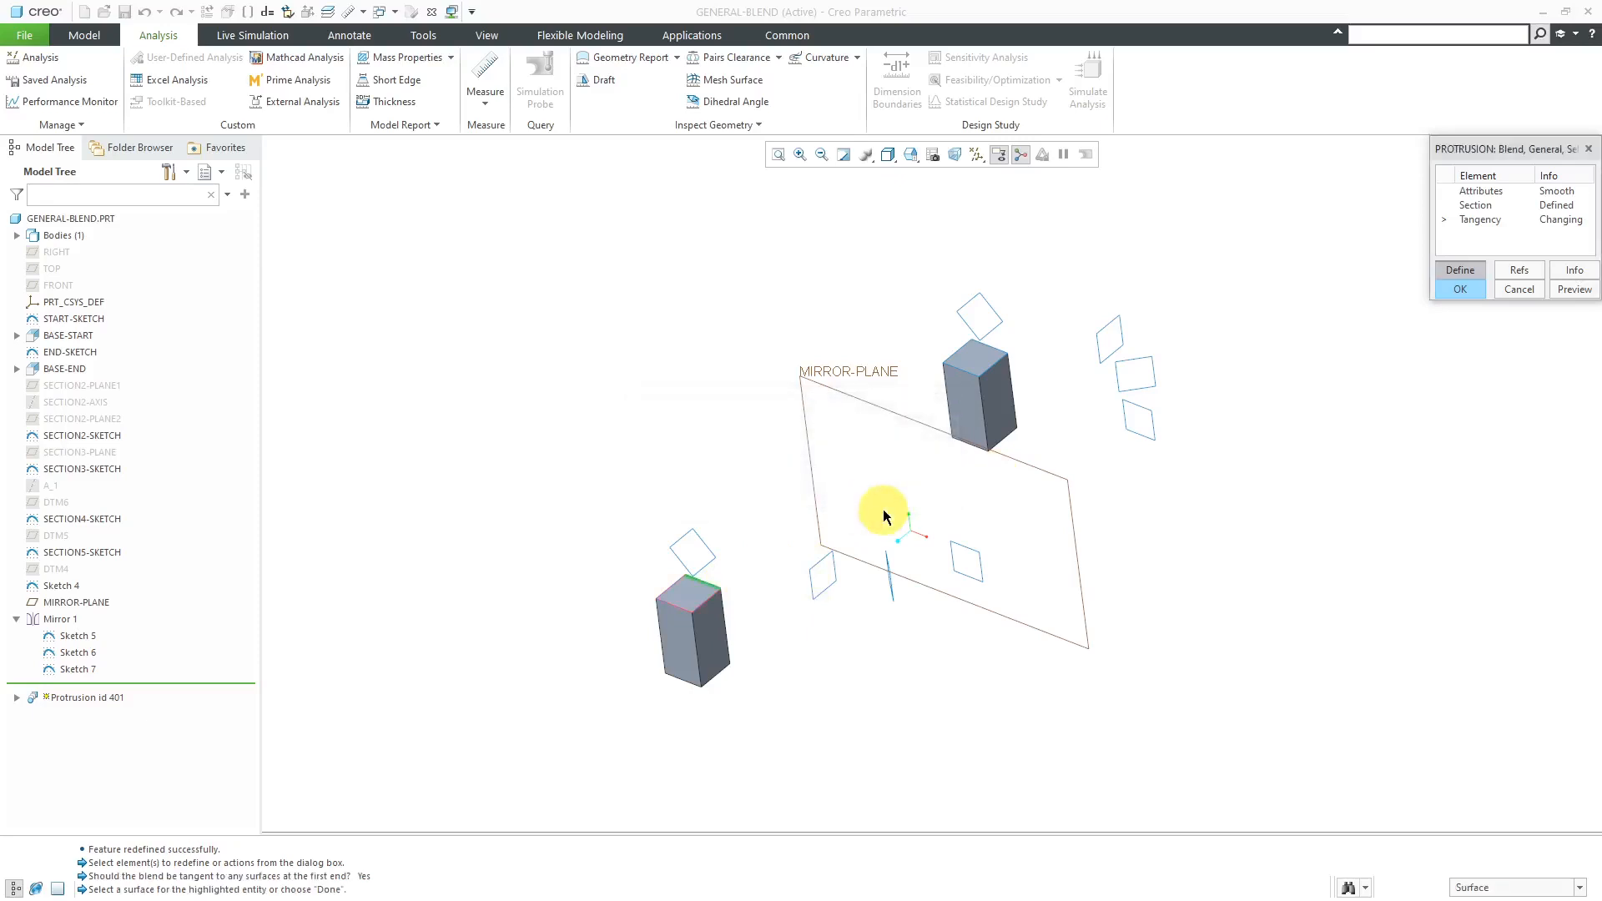
scroll(624, 628, "up", 5)
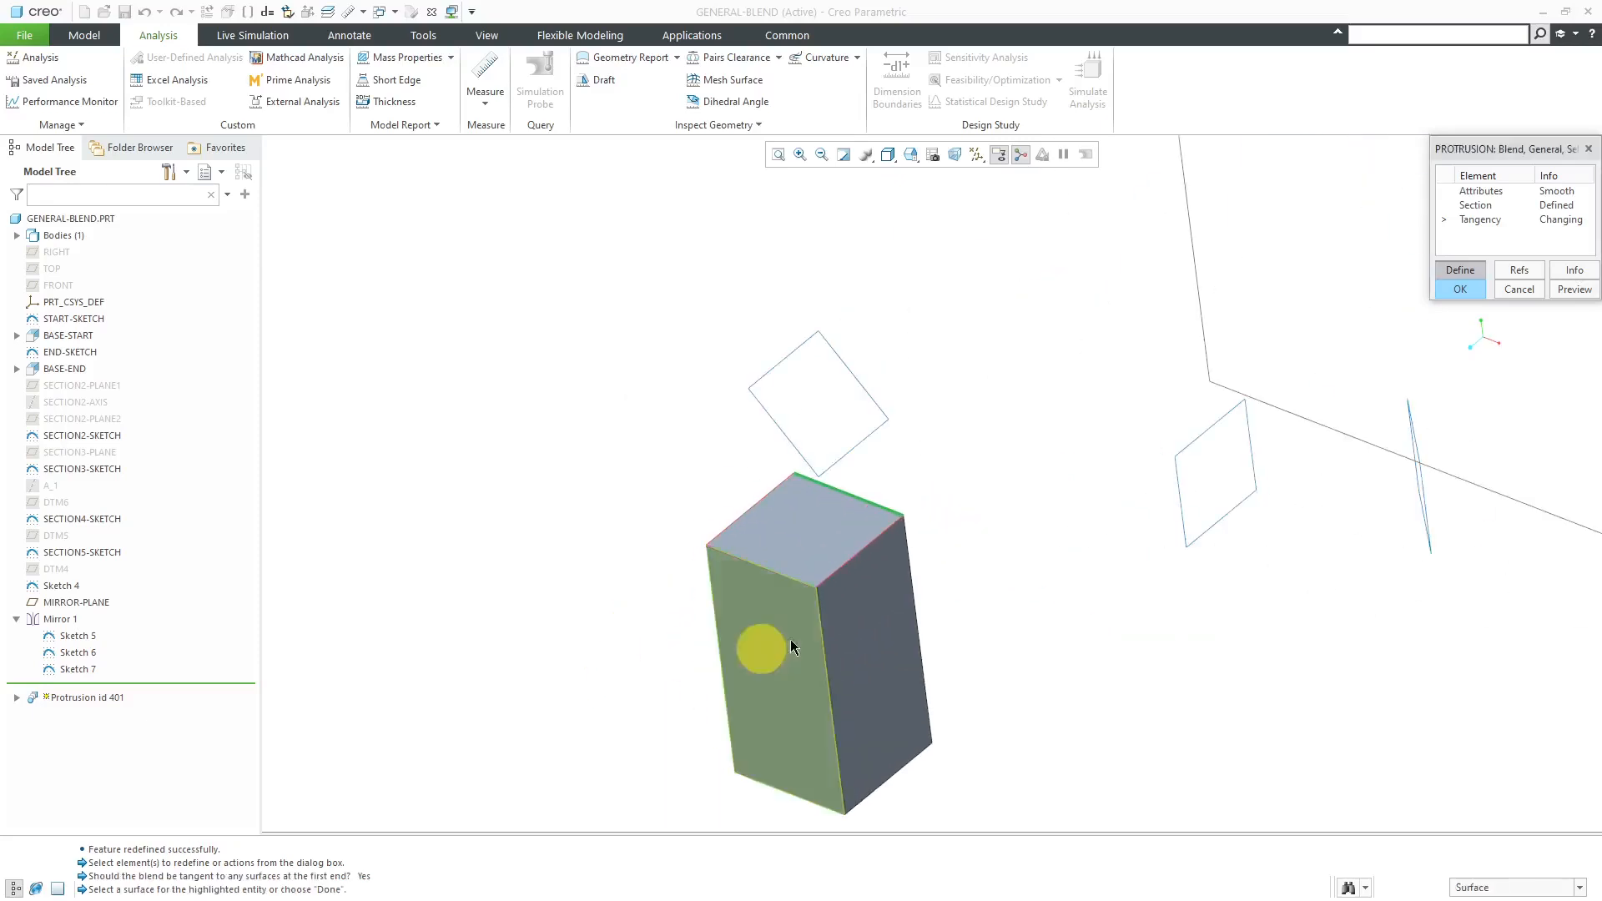
left_click(891, 564)
left_click(880, 675)
left_click(769, 698)
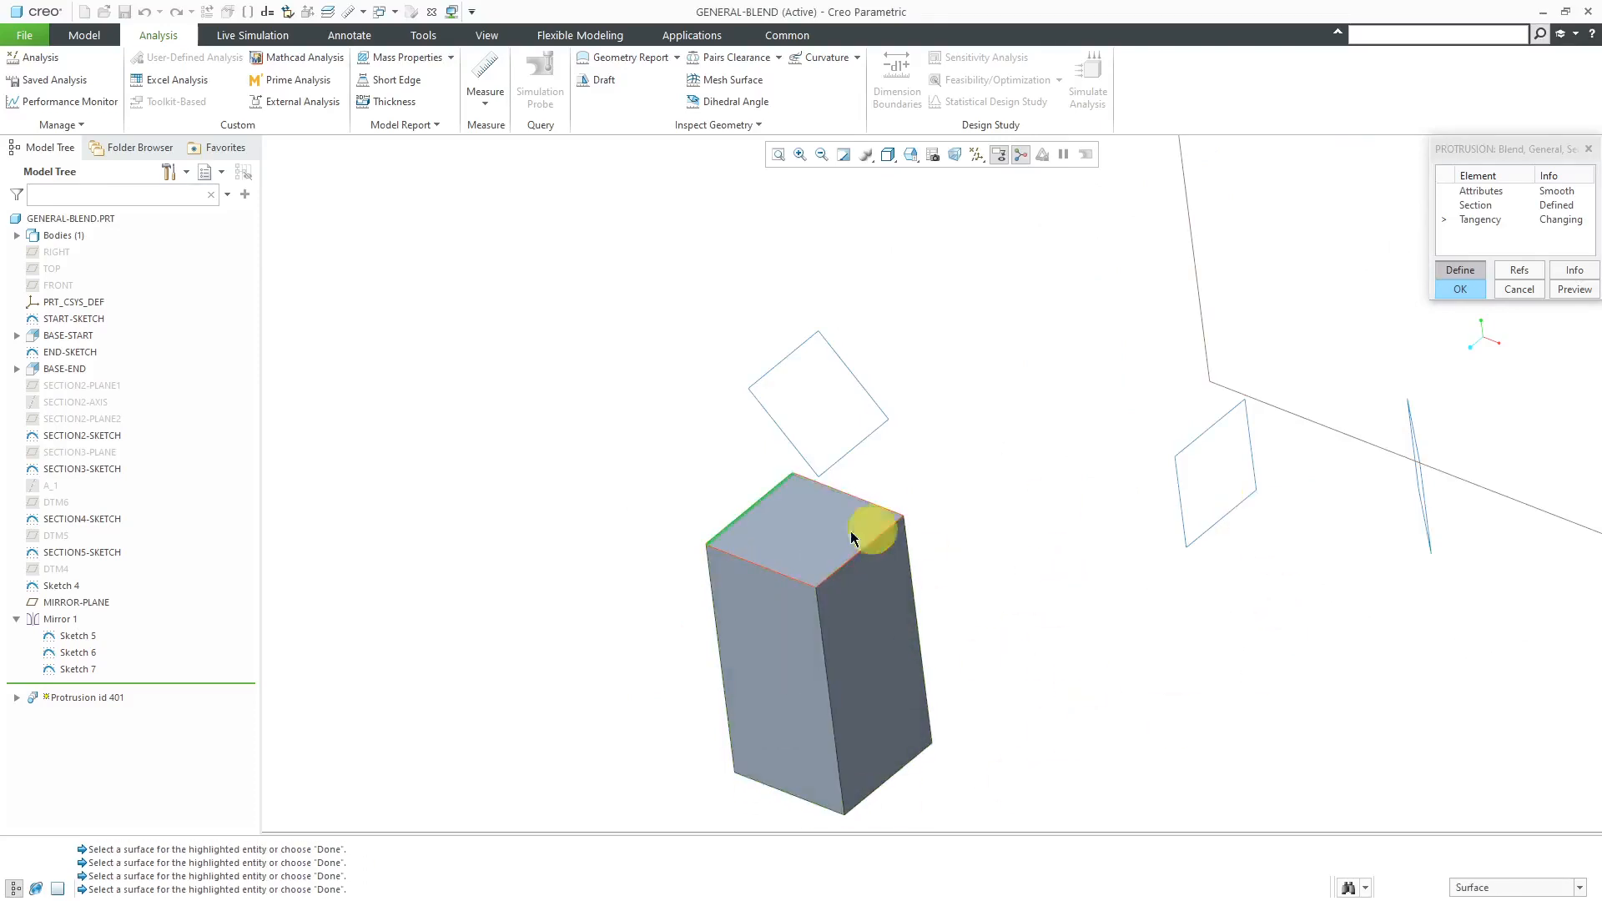
left_click(755, 532)
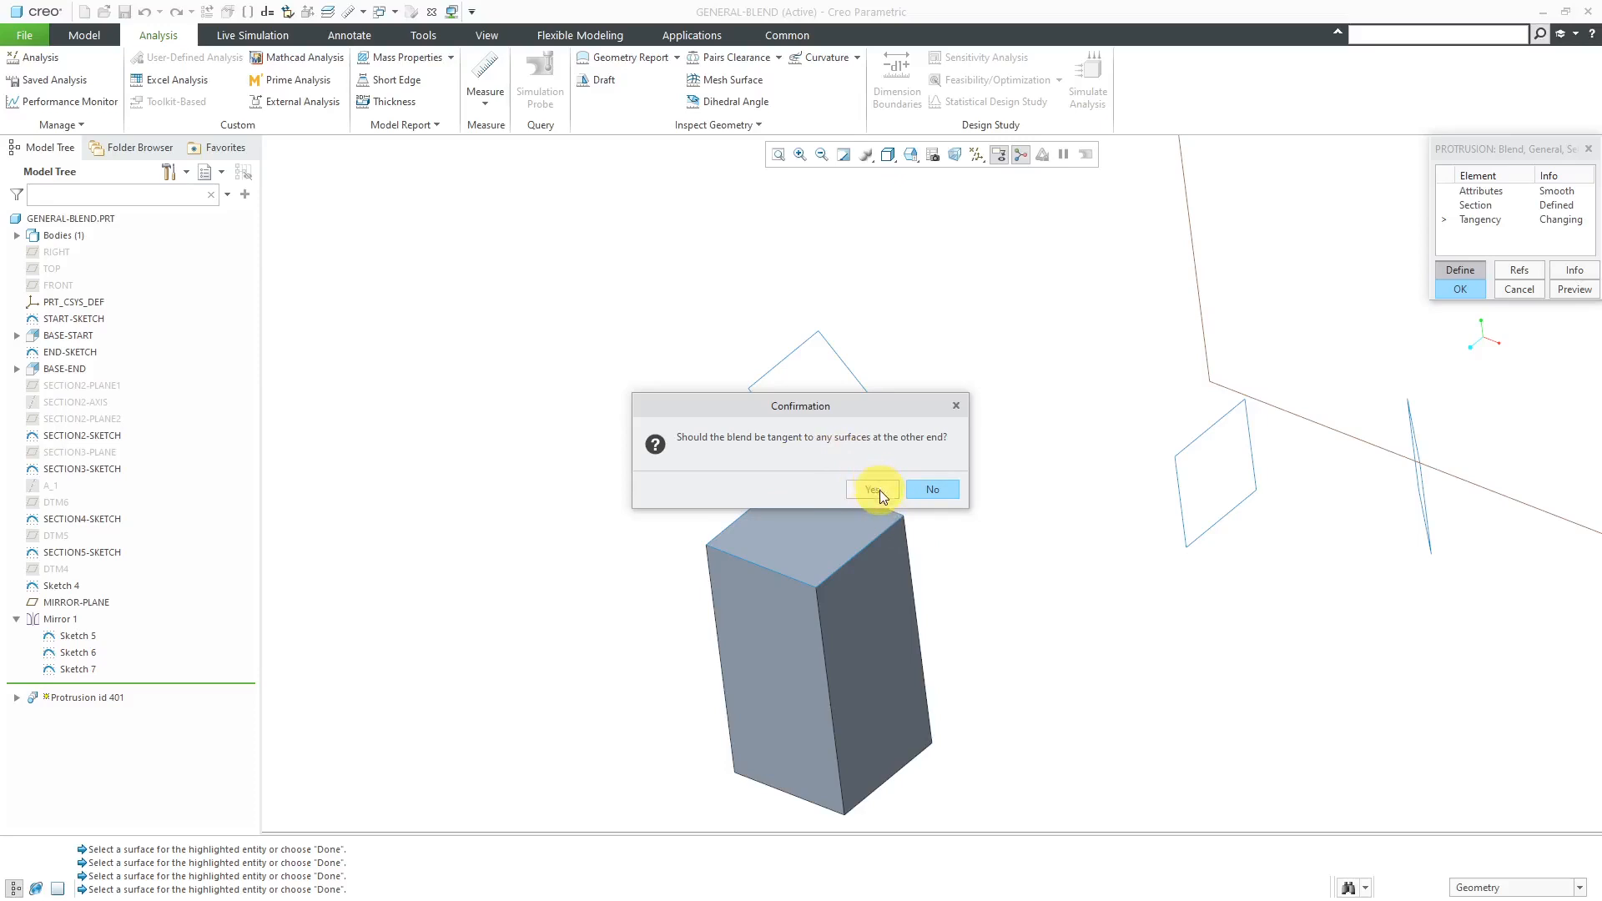
left_click(928, 491)
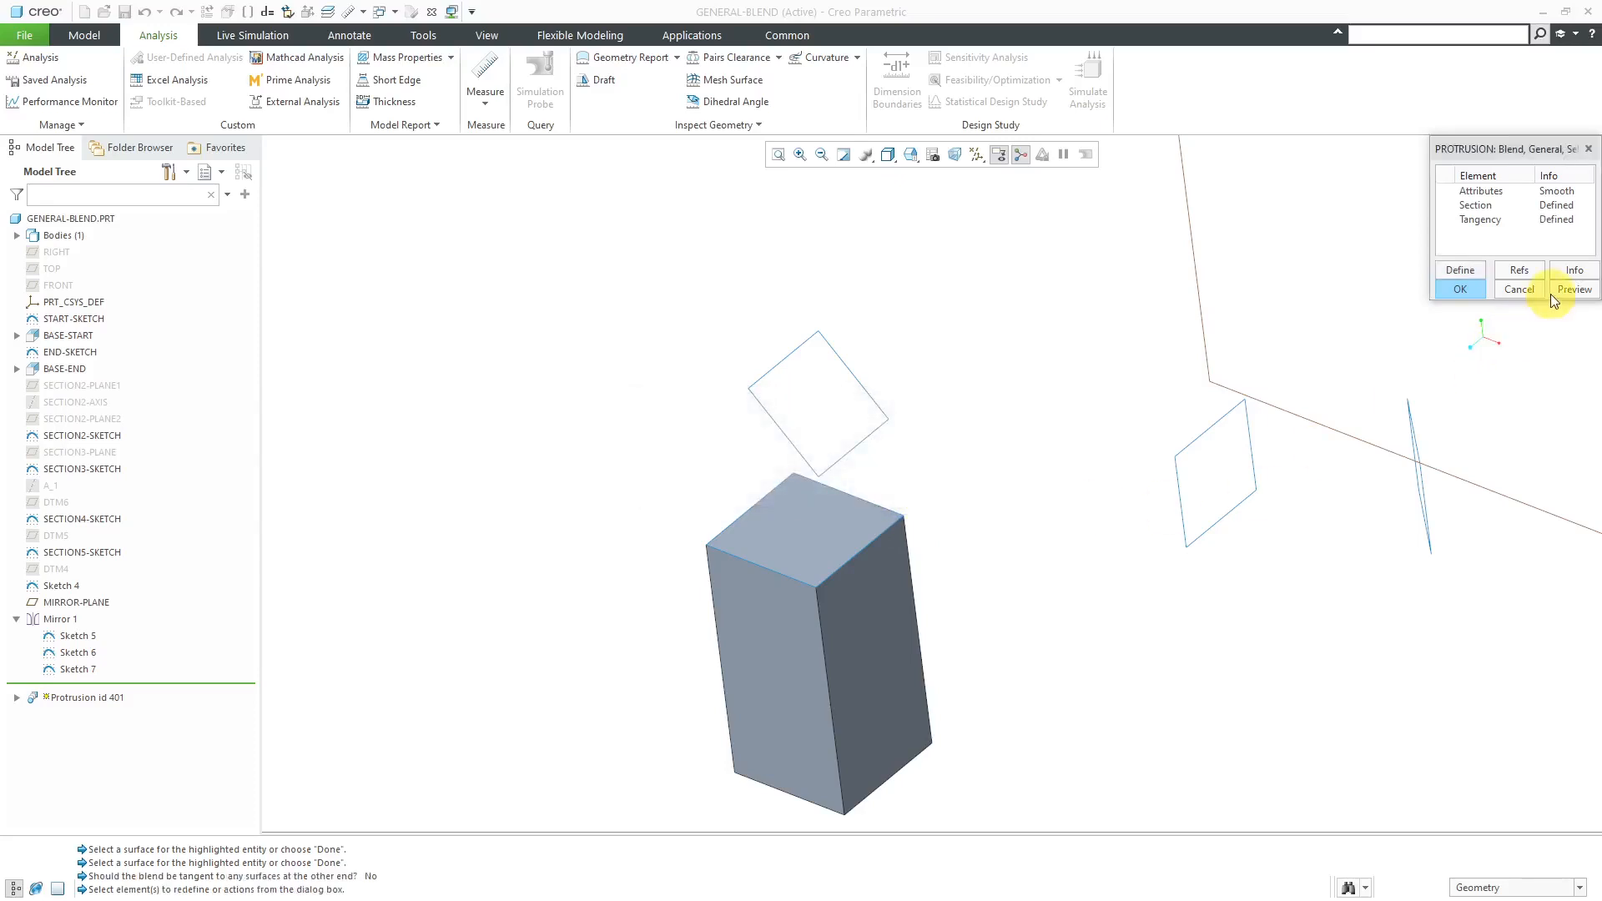
left_click(1461, 288)
key("ctrl+d")
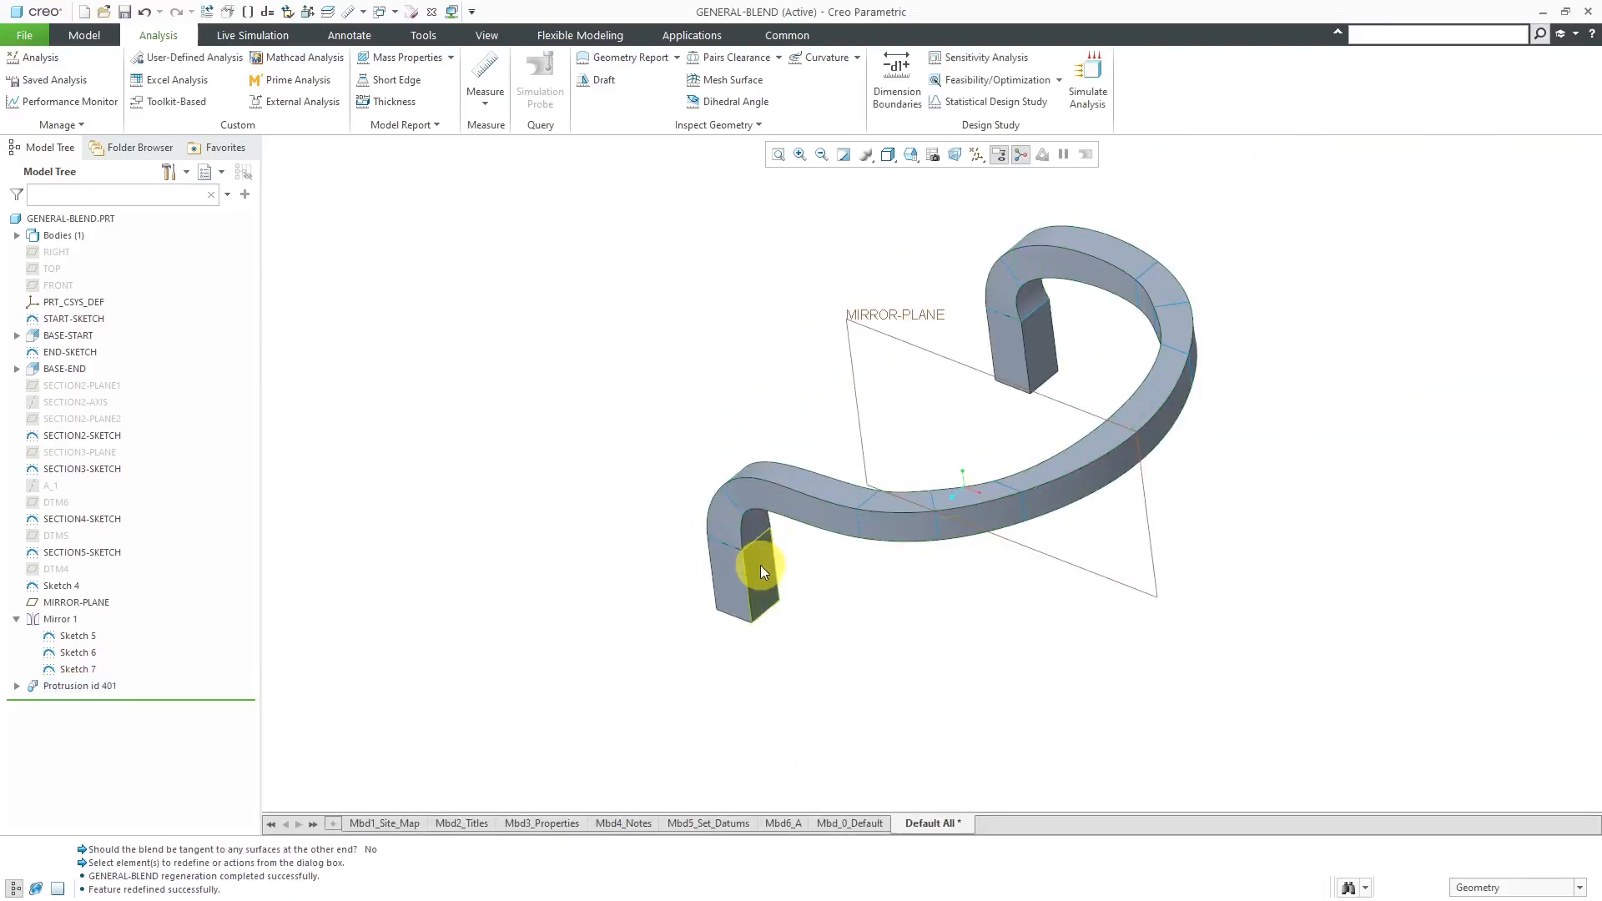
left_click(453, 57)
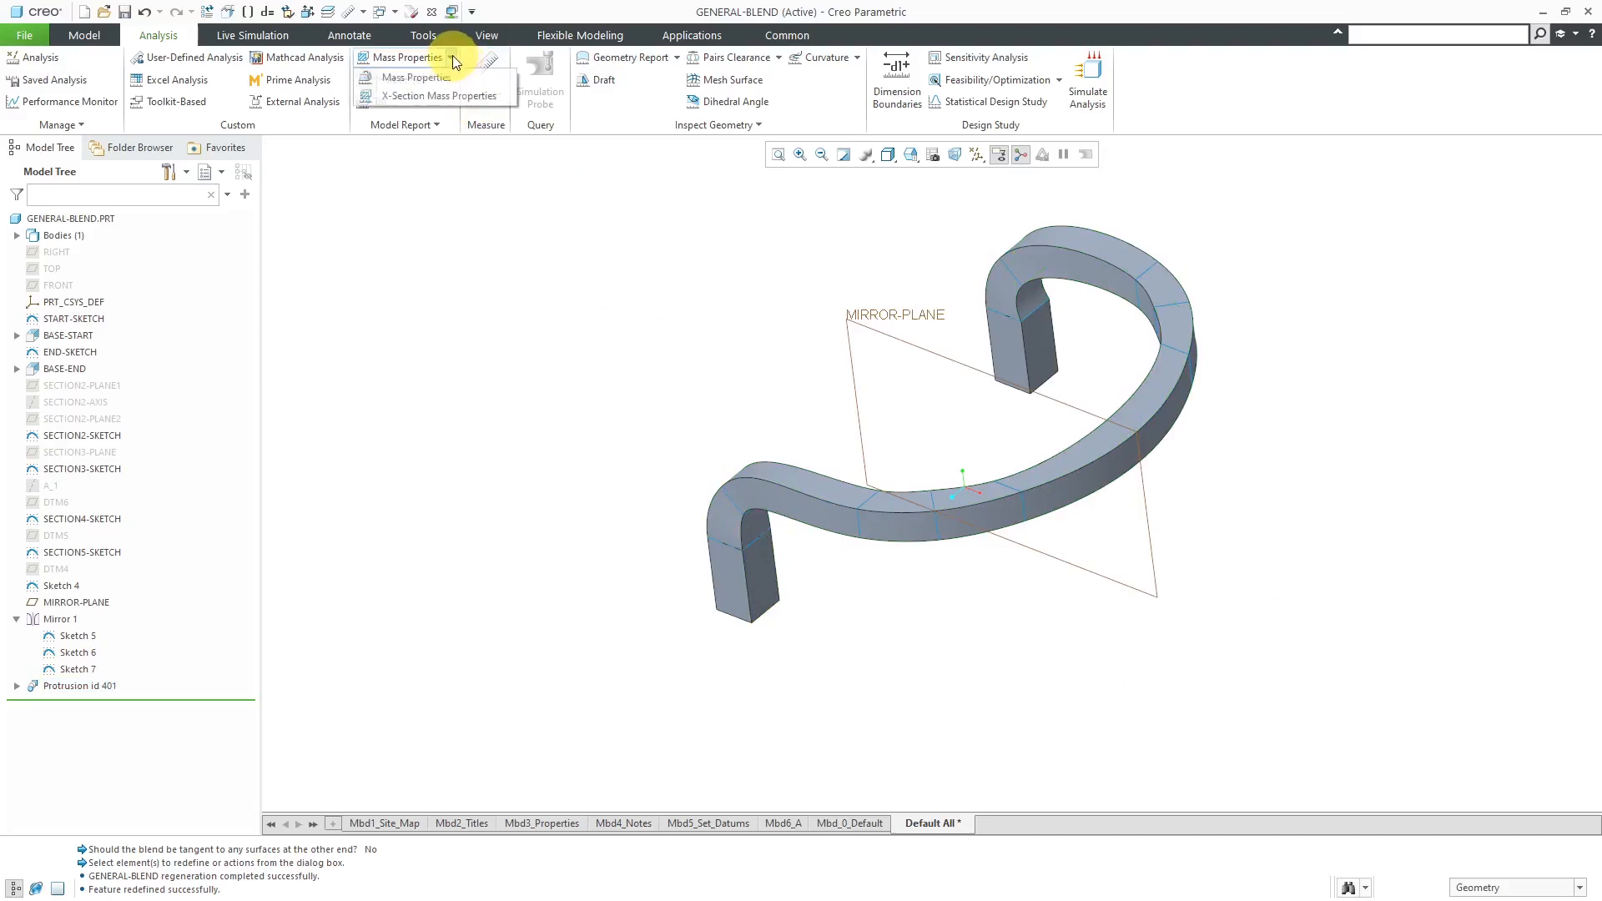
left_click(438, 78)
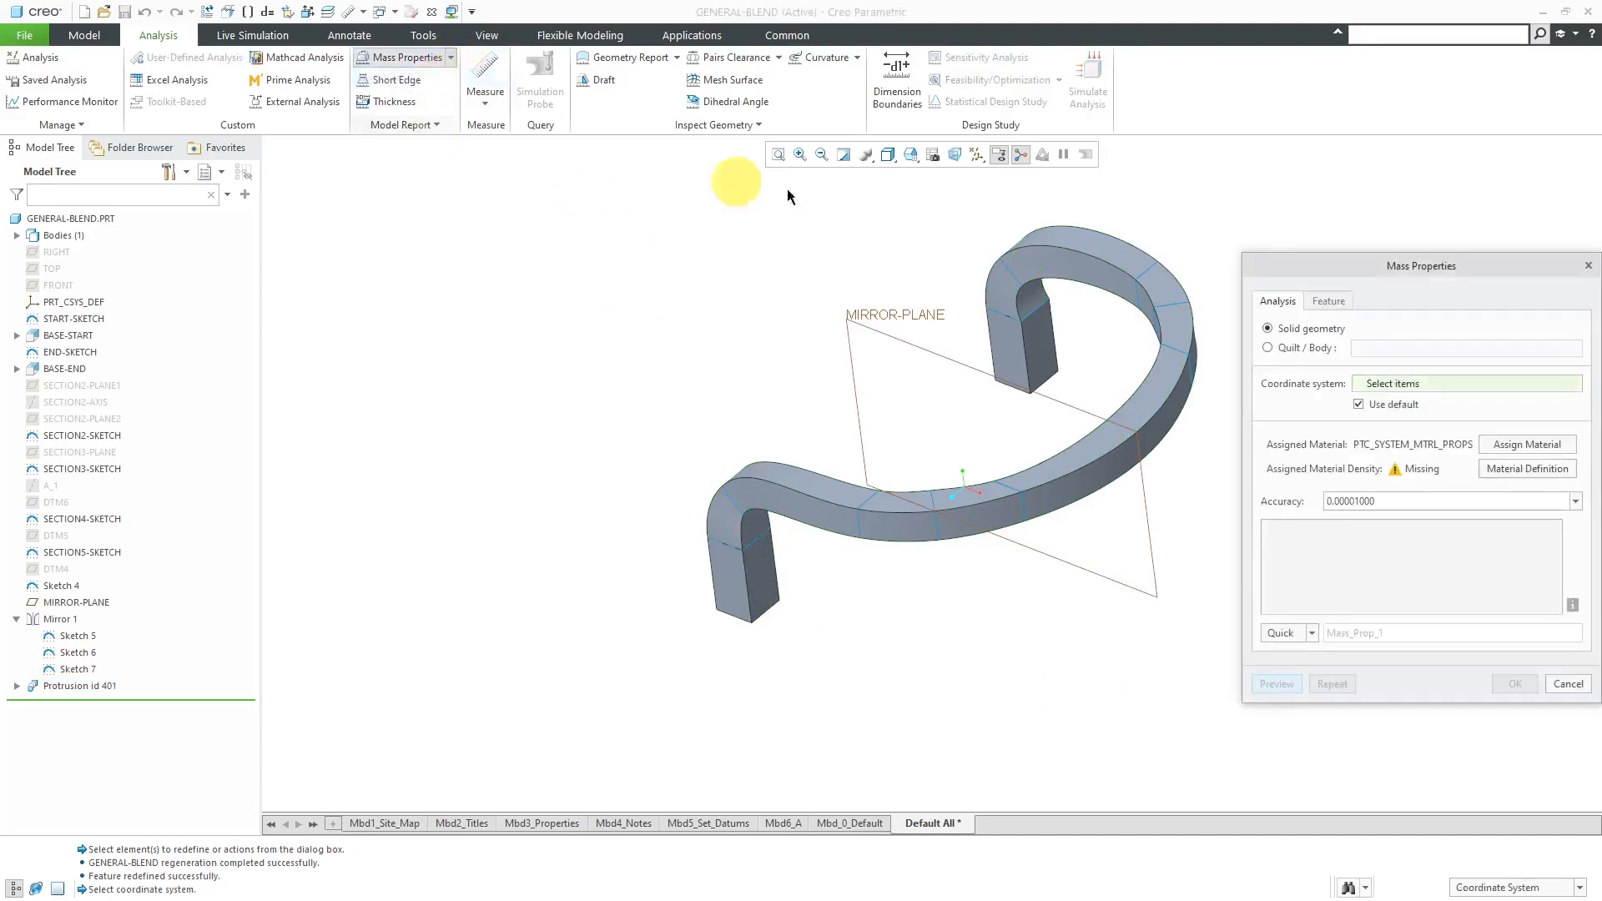
left_click(1580, 686)
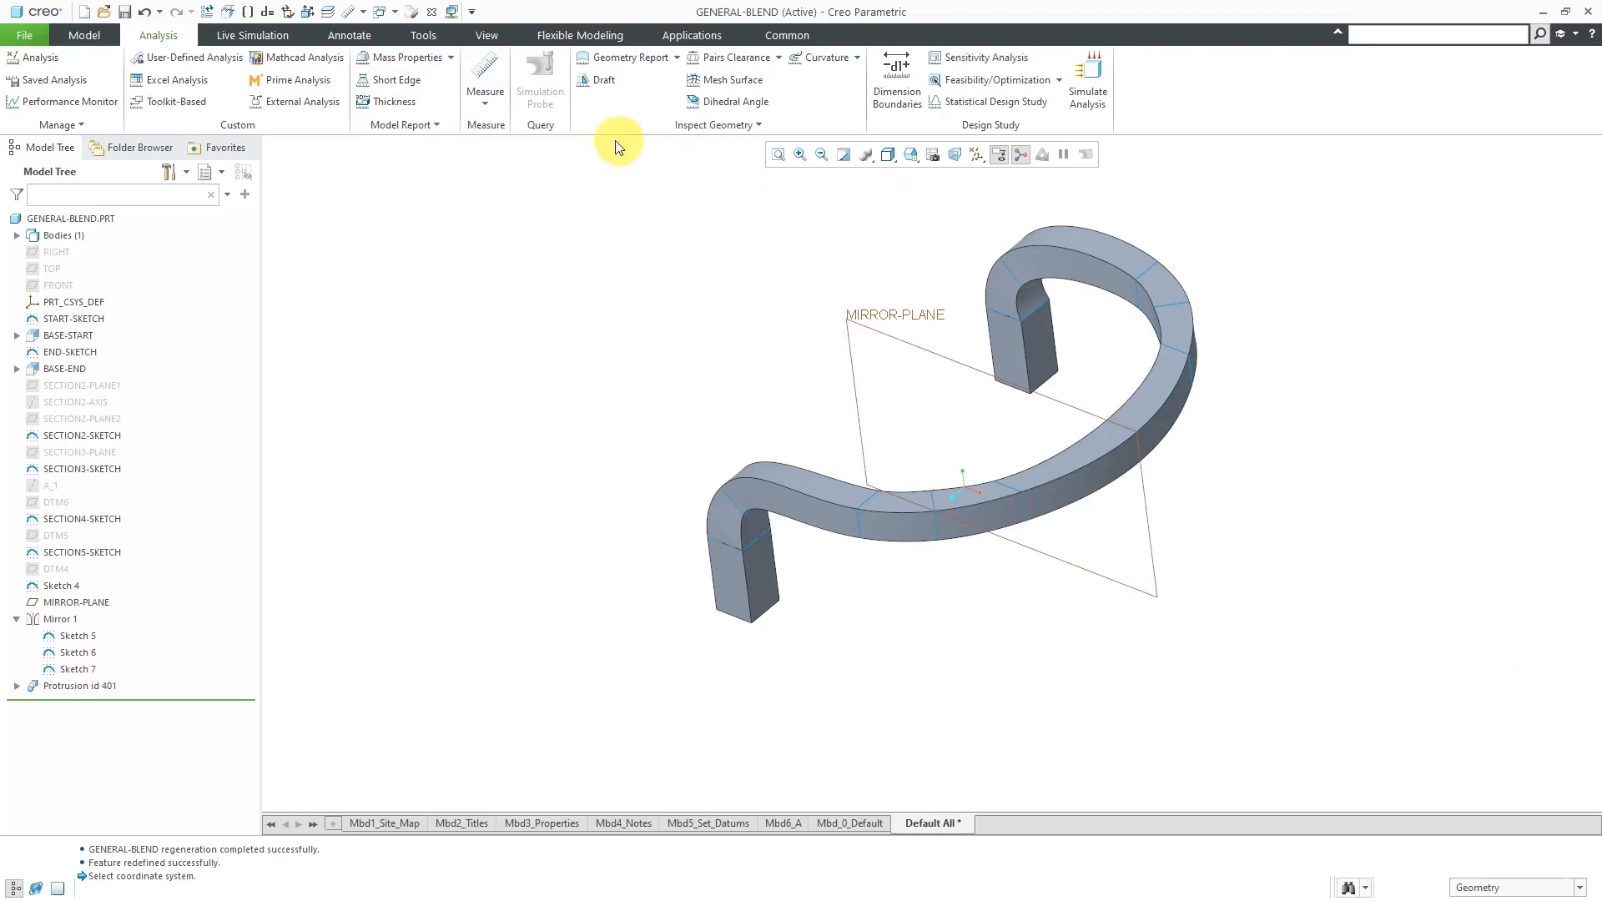
- Compute the X-section mass properties of the tangent blend at MIRROR-PLANE and set the analysis type to Feature
left_click(450, 61)
left_click(429, 96)
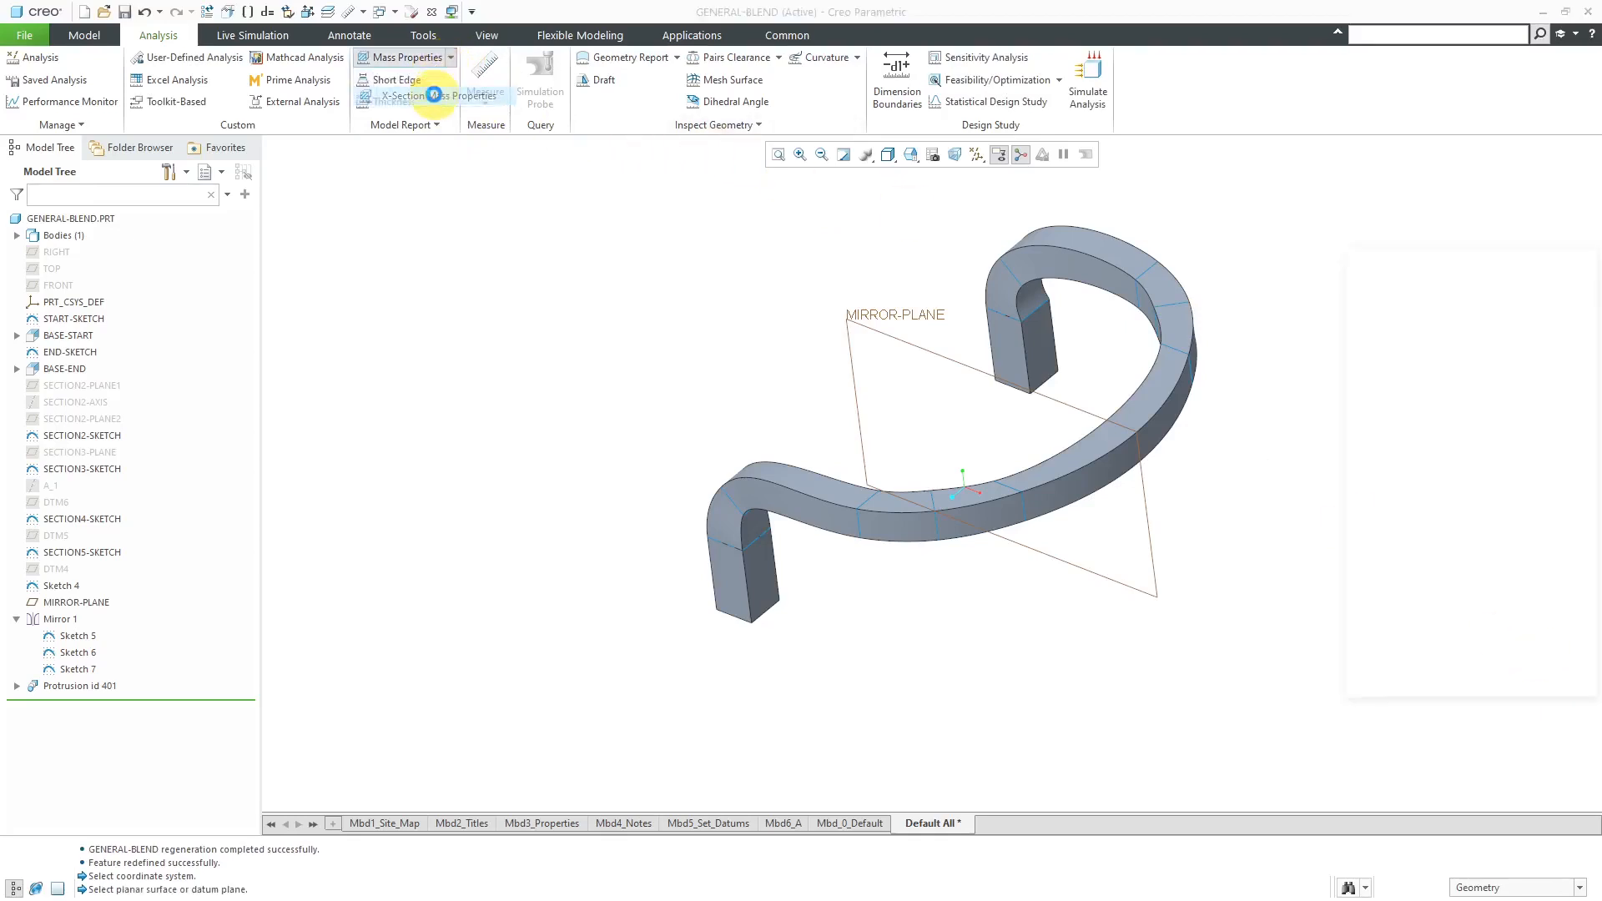
left_click(933, 351)
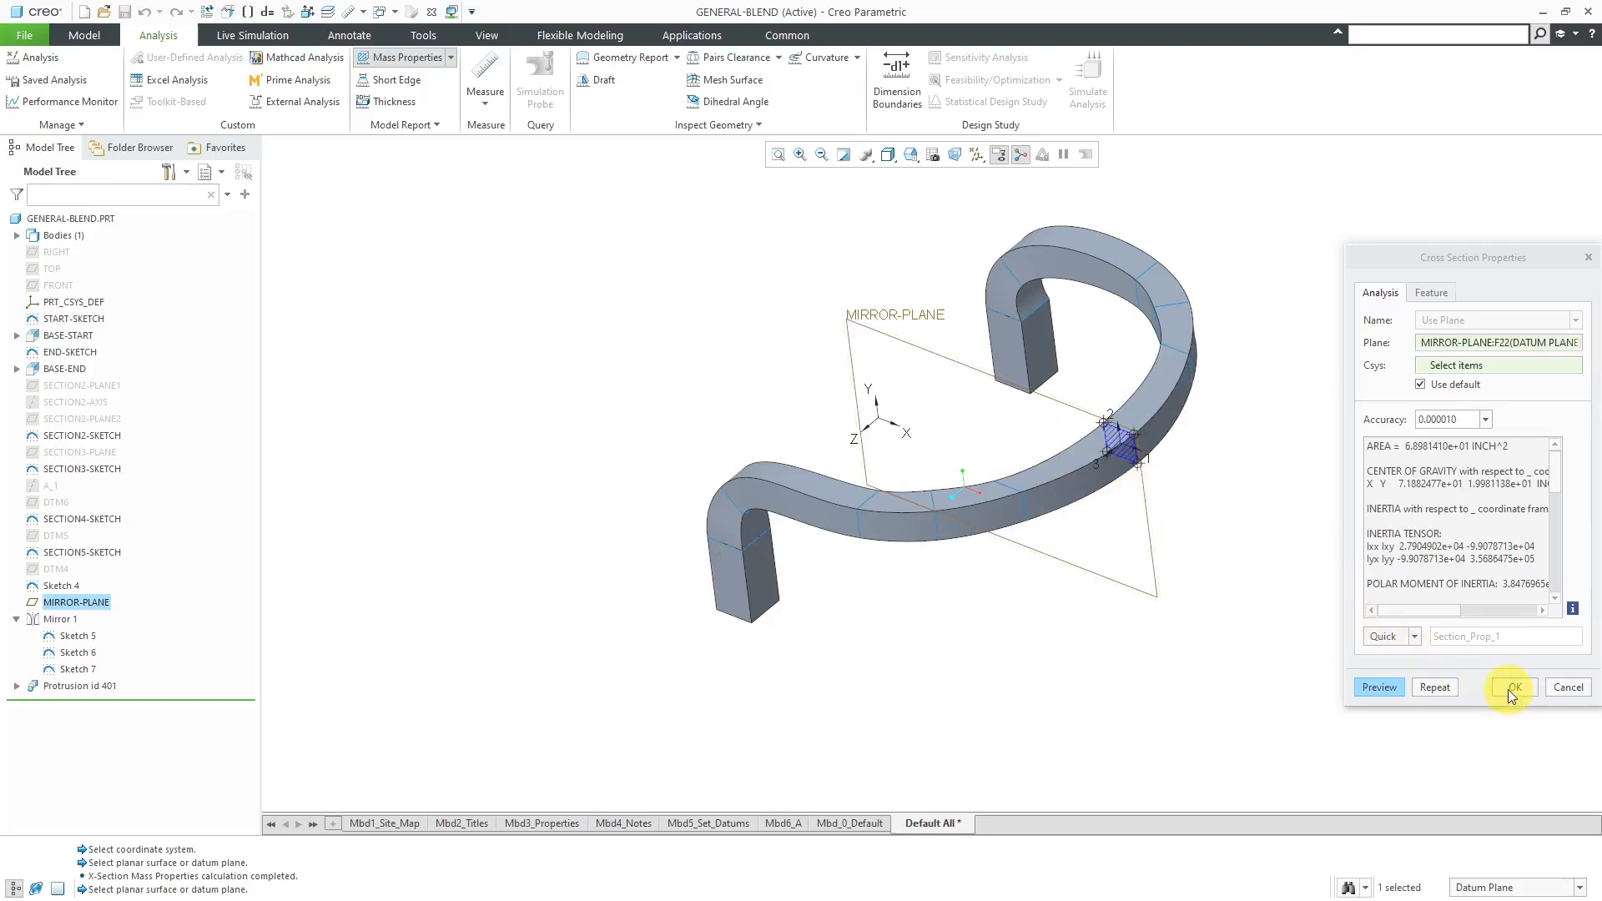
left_click(1415, 637)
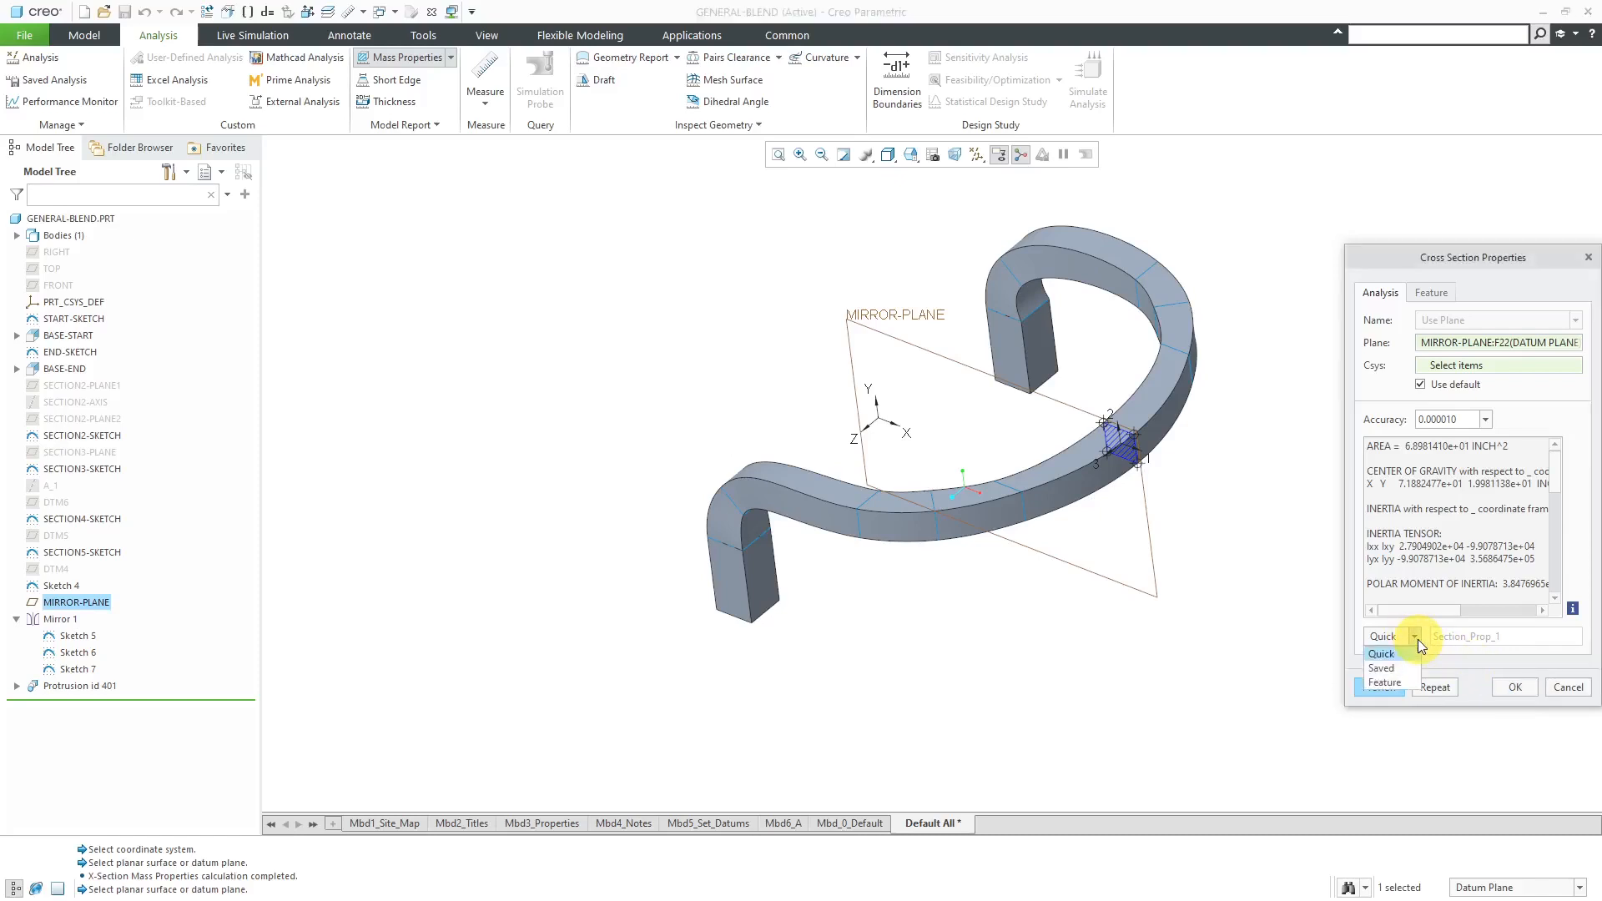
left_click(1385, 682)
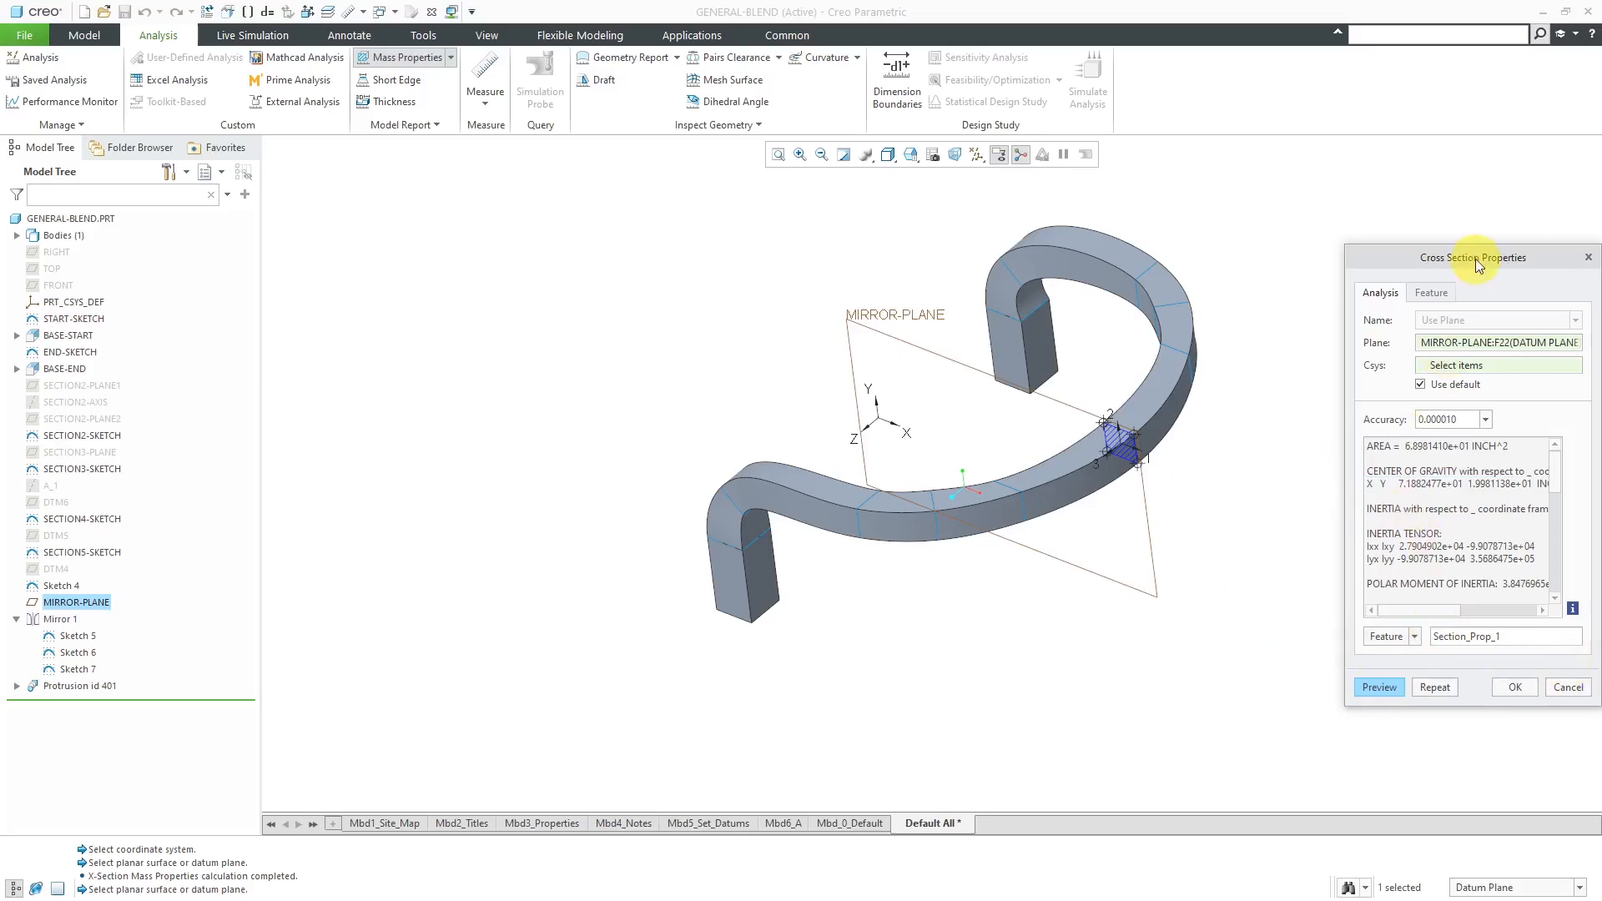
- Widen the cross-section properties dialog to read its feature parameters and name the analysis feature xsec
left_click(1432, 293)
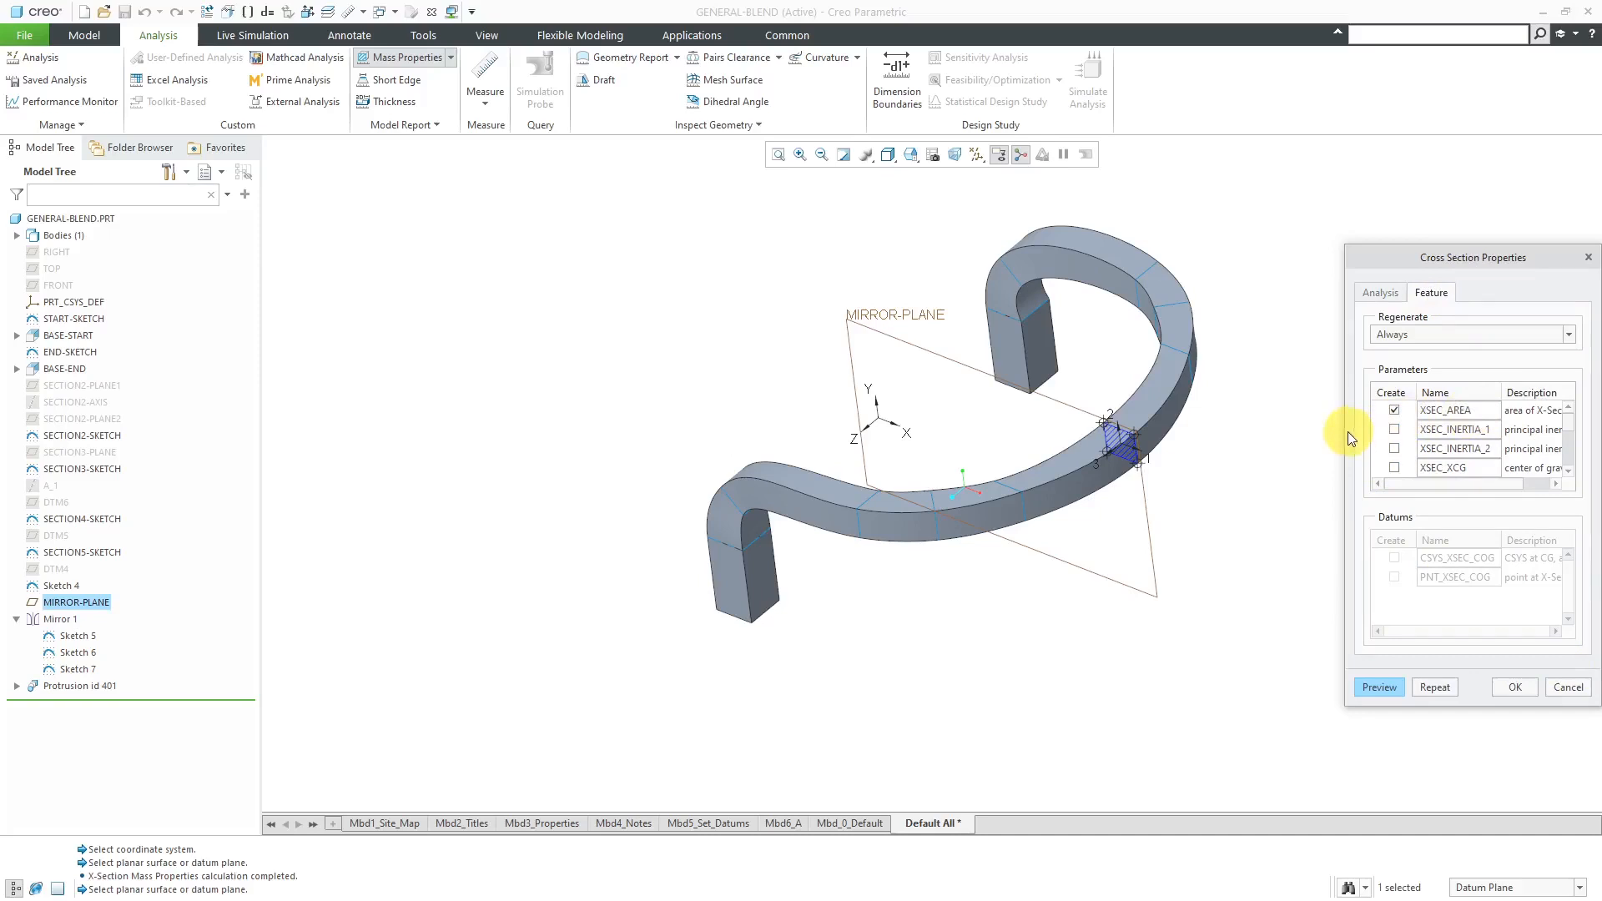
left_click_drag(1347, 433, 1266, 433)
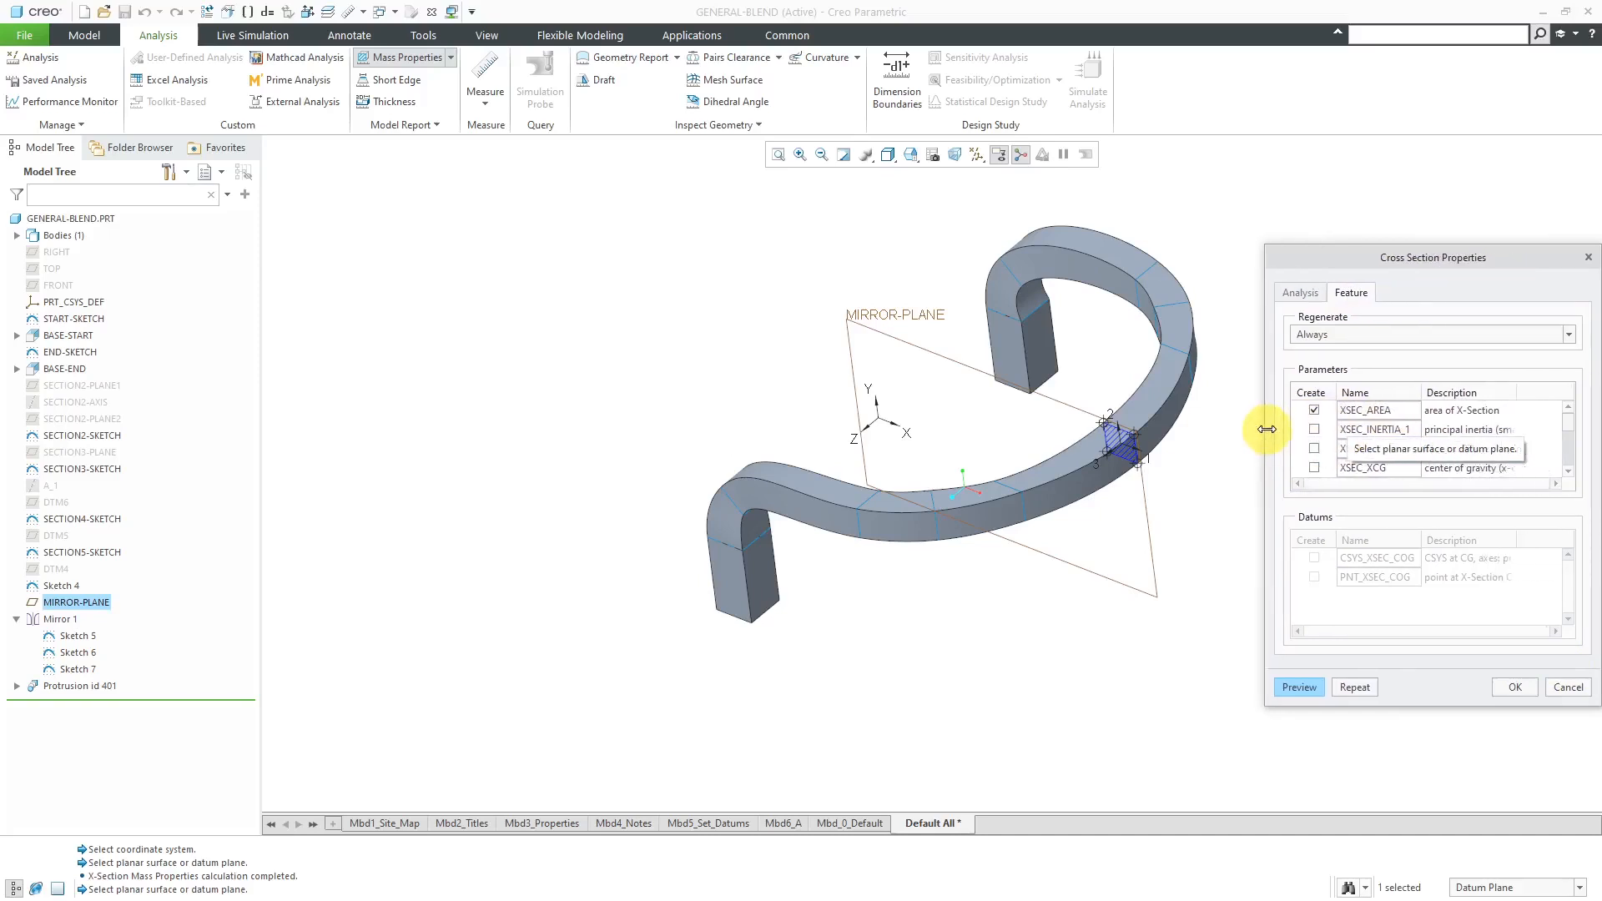
left_click(1302, 294)
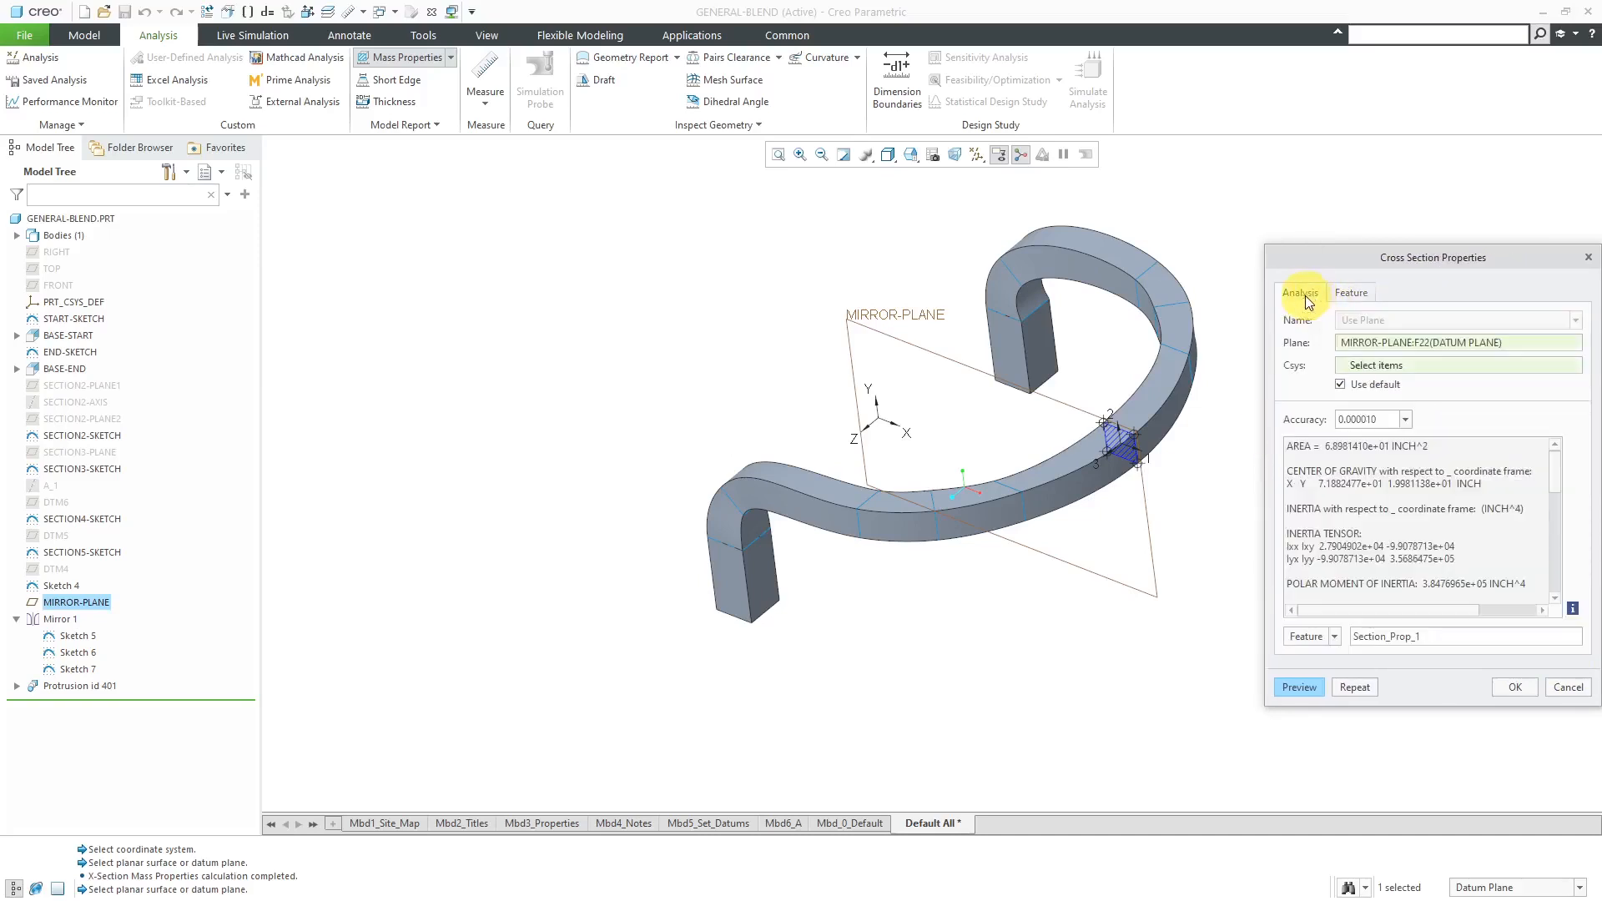
double_click(1444, 638)
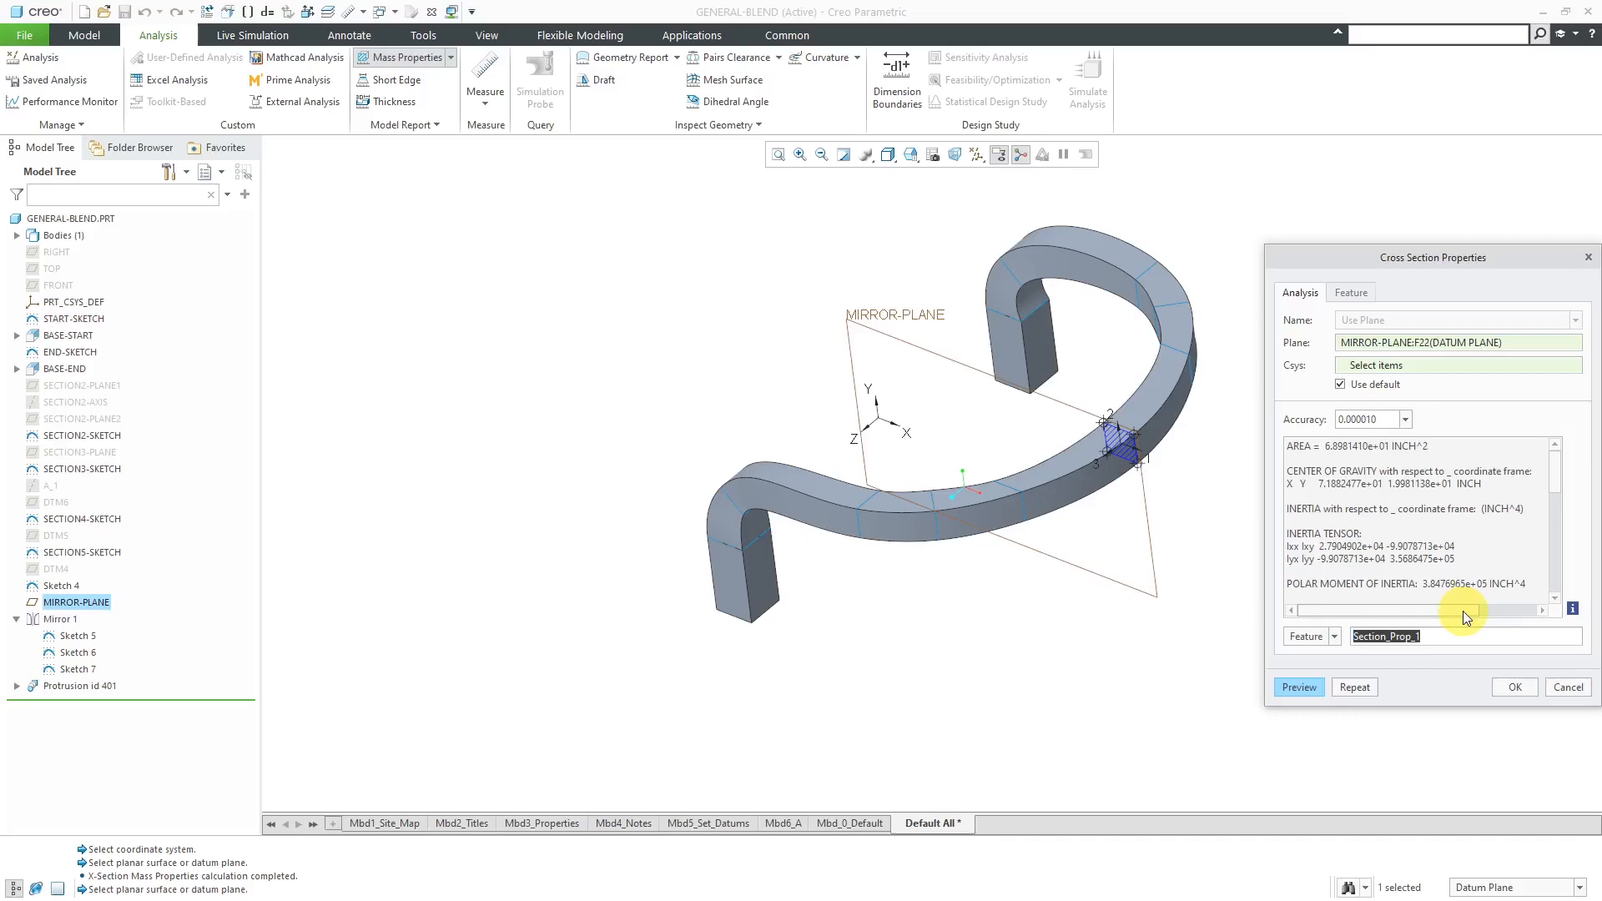
type("xsec")
- Rename the cross-section area parameter to AREA and accept the analysis feature
left_click(1352, 296)
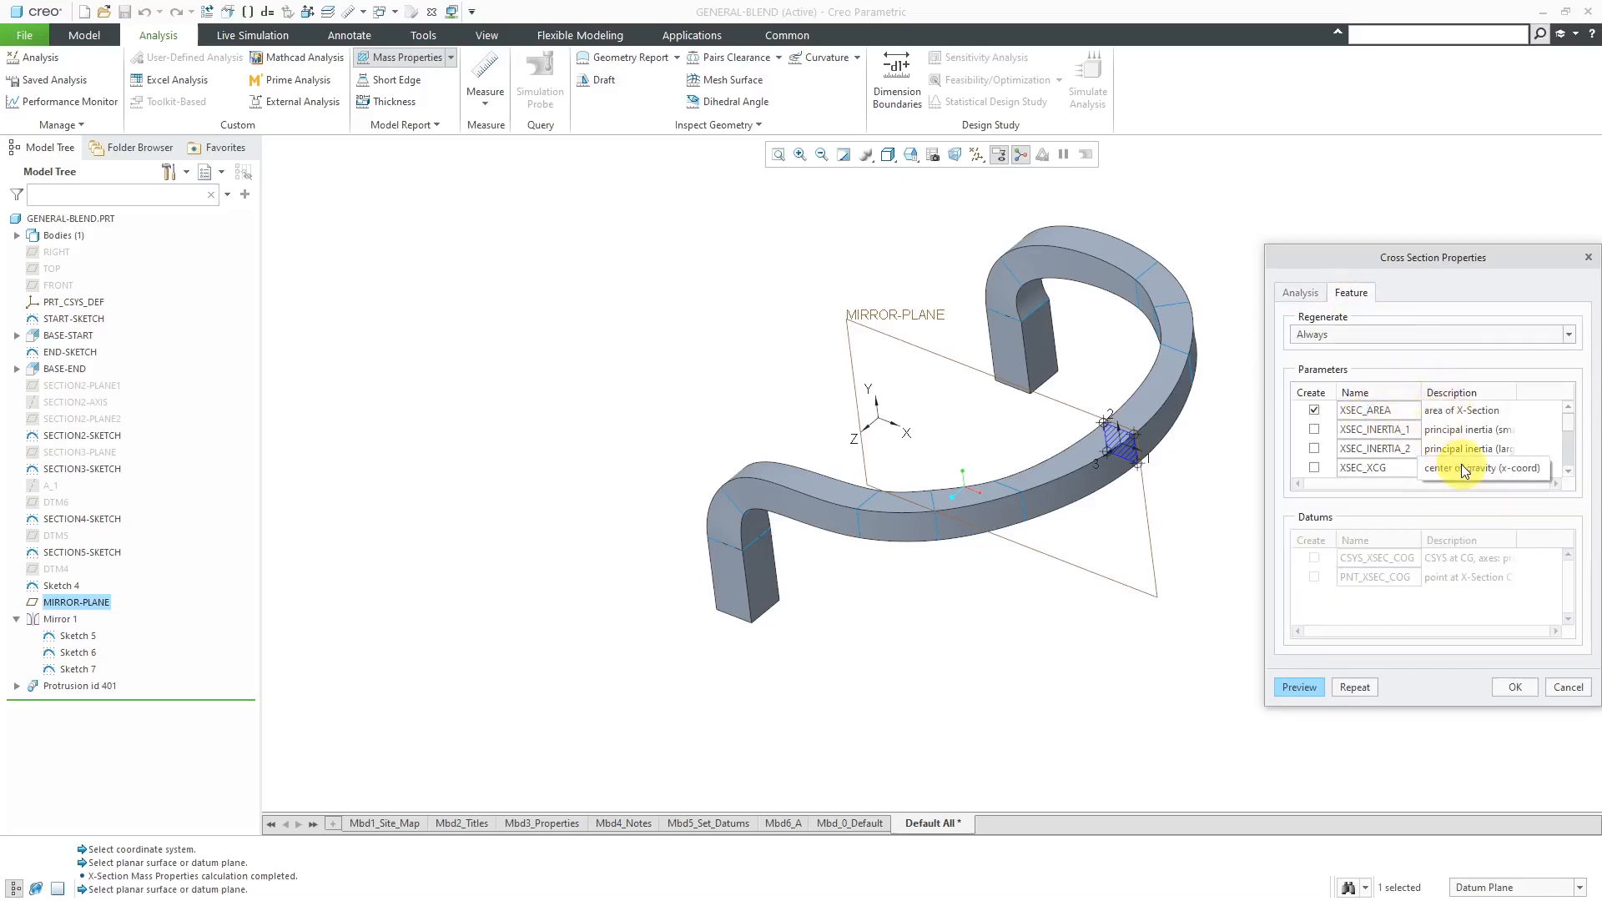
key("BackSpace")
key("BackSpace")
key("BackSpace")
key("BackSpace")
key("BackSpace")
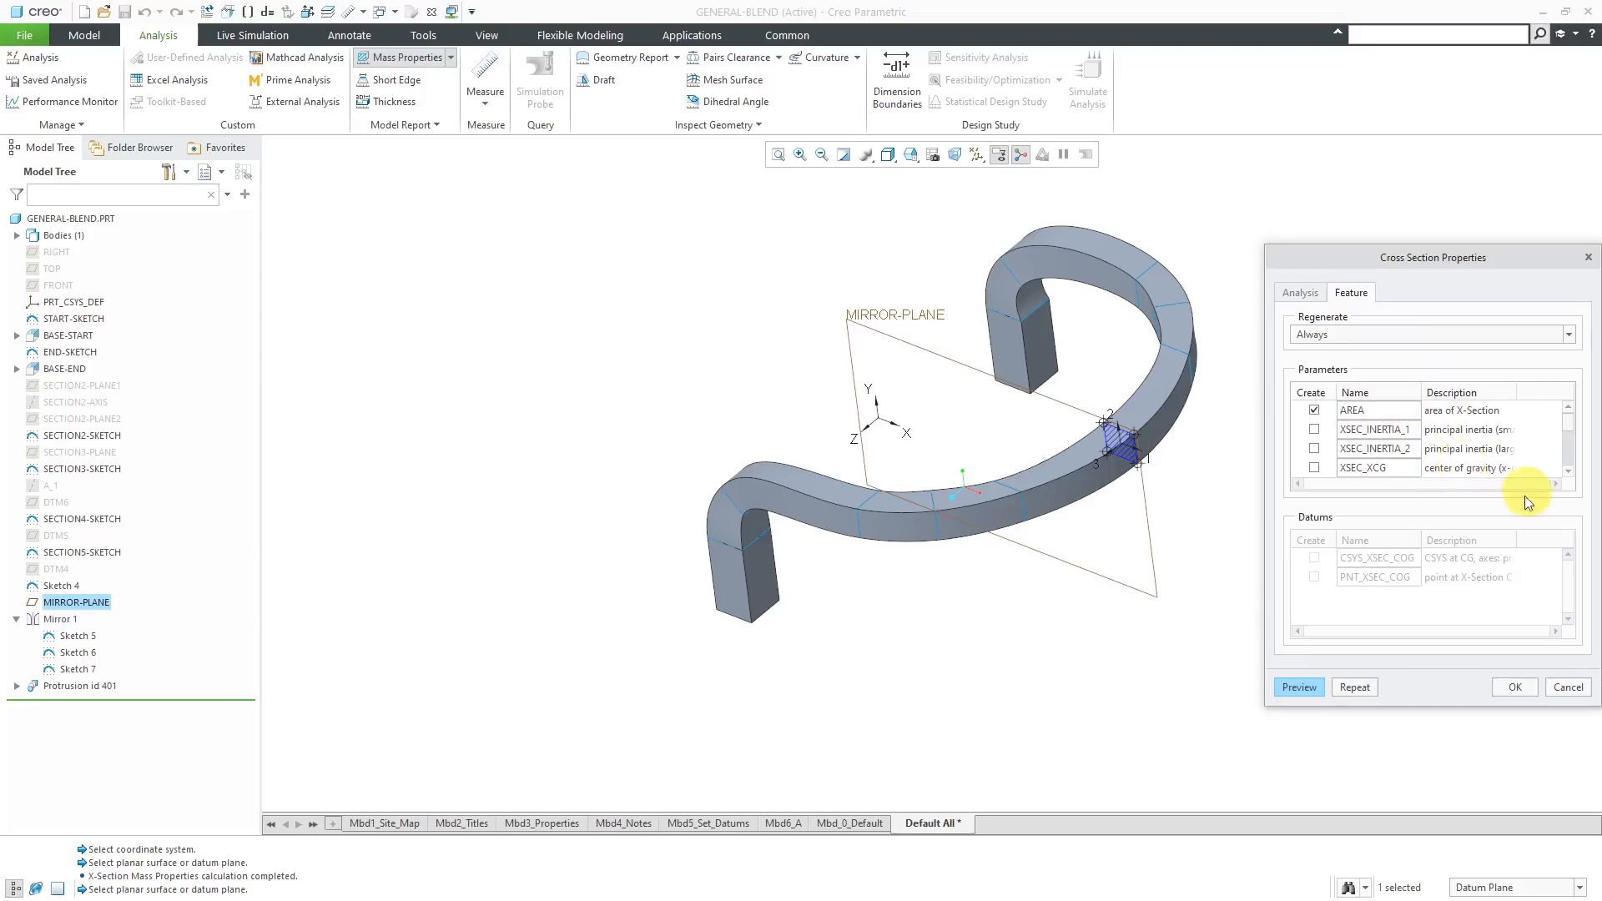
left_click(1510, 687)
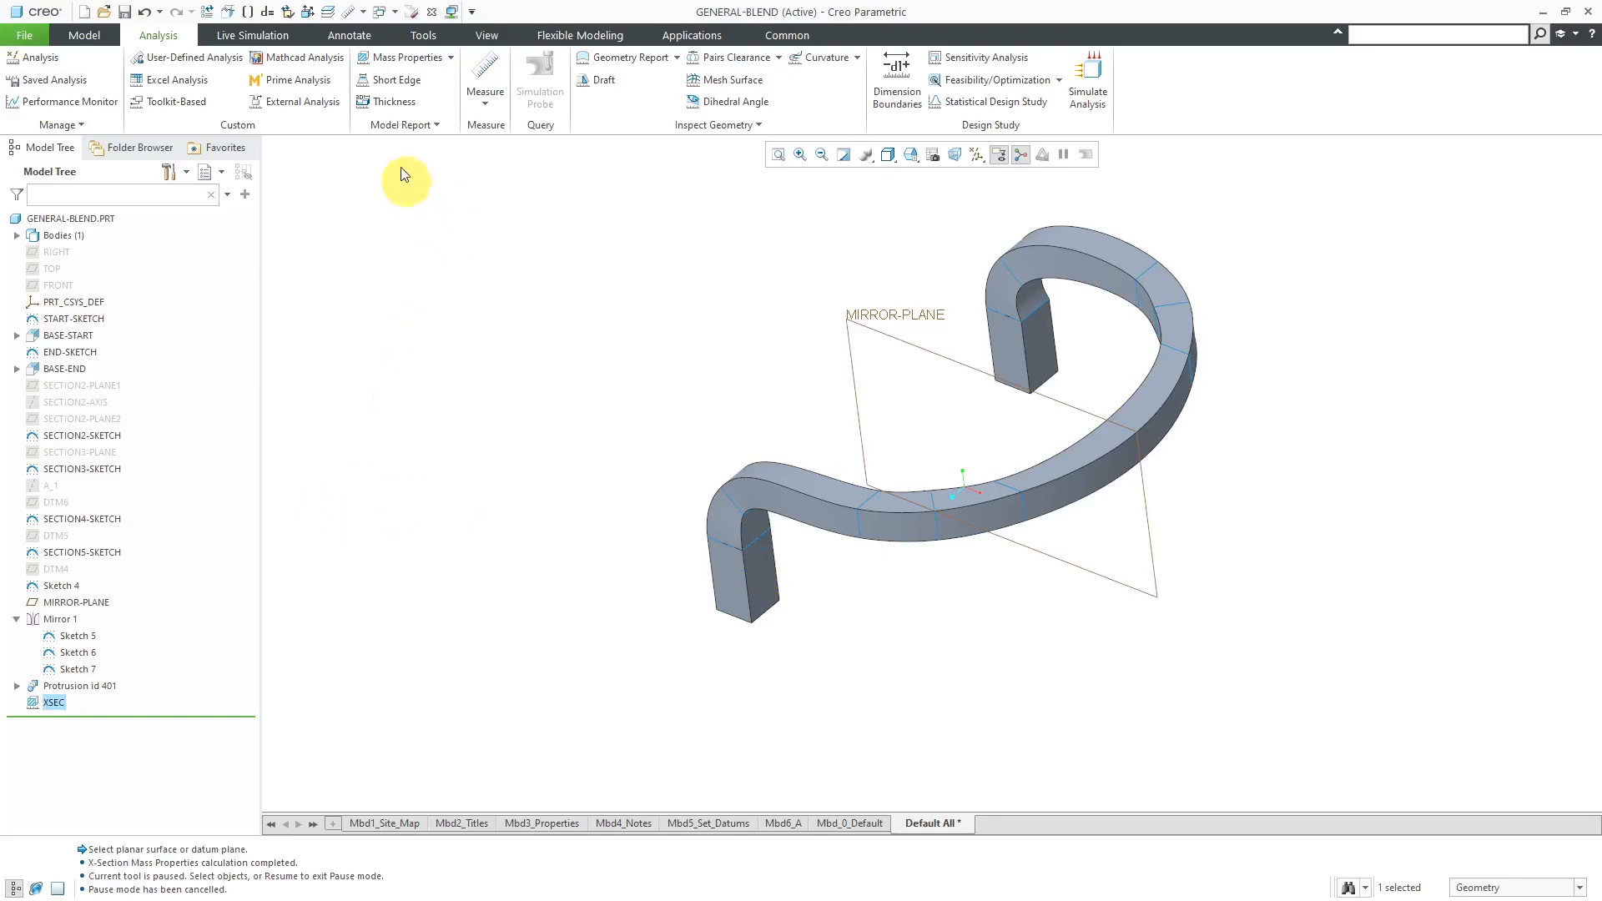
- Place an unattached flat-to-screen note in the empty space beside the model and enter the text &AREA:FID_
left_click(350, 35)
left_click(151, 83)
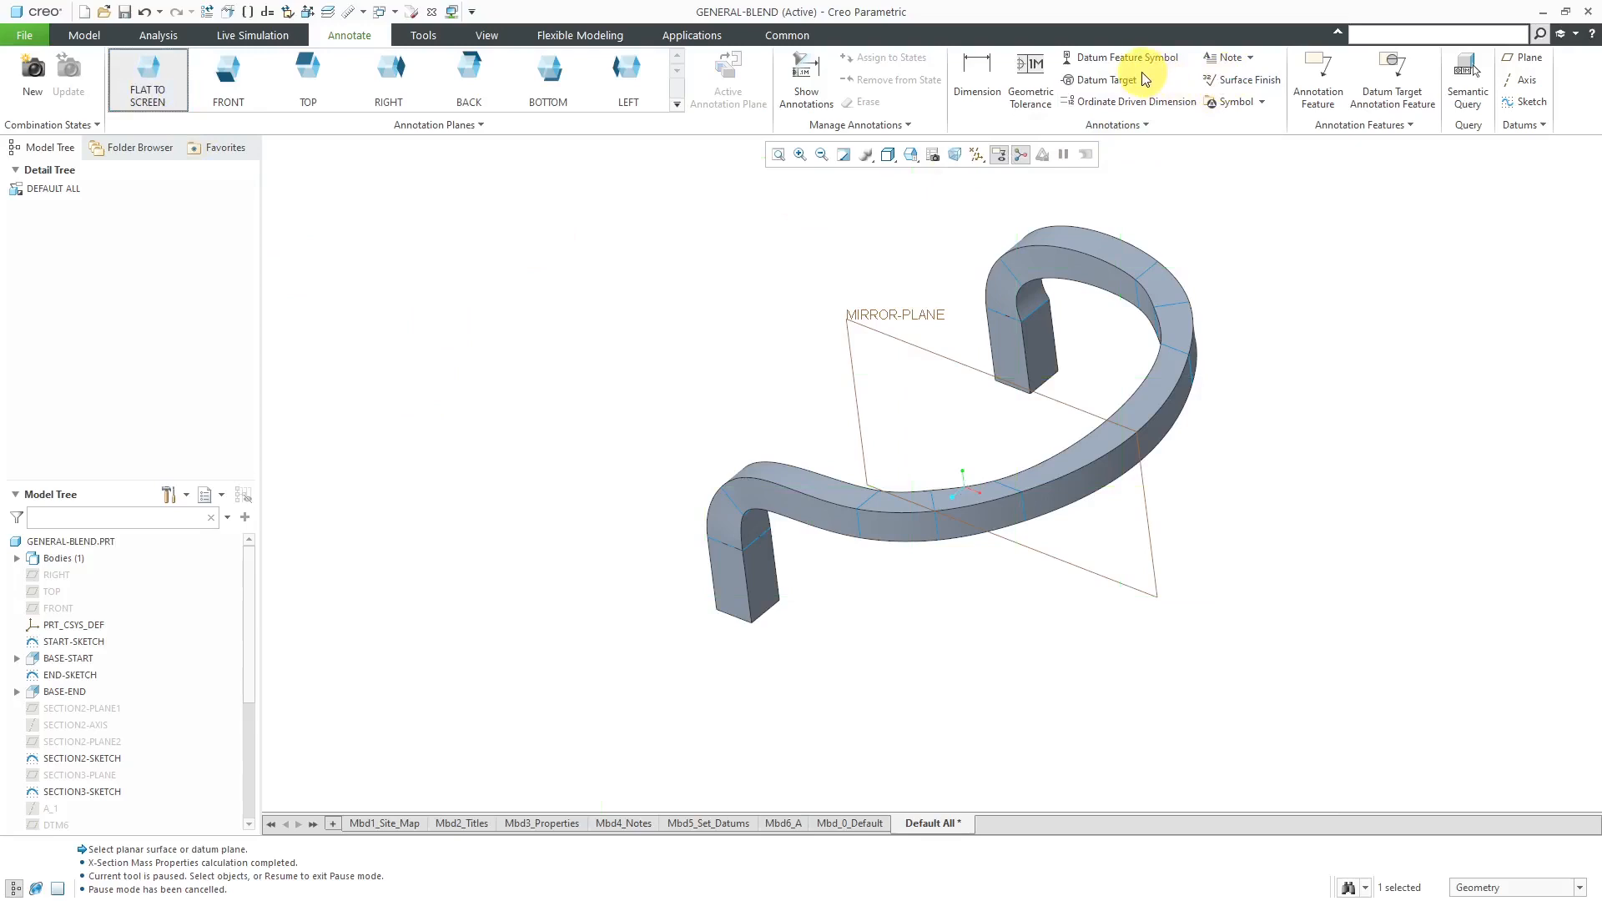
left_click(1217, 62)
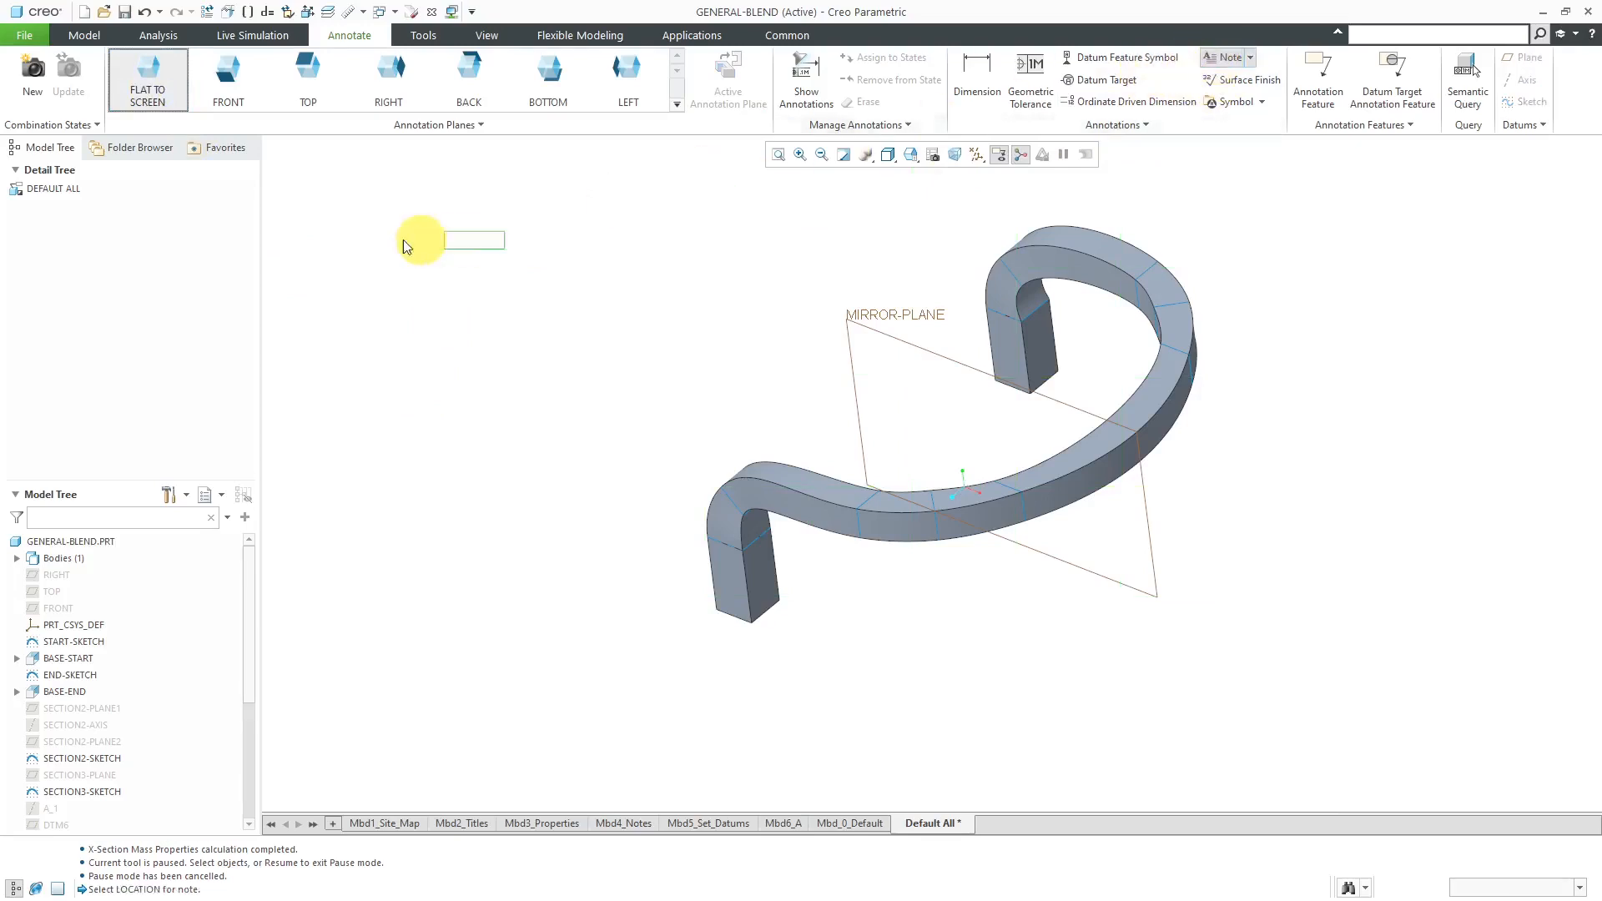
left_click(343, 219)
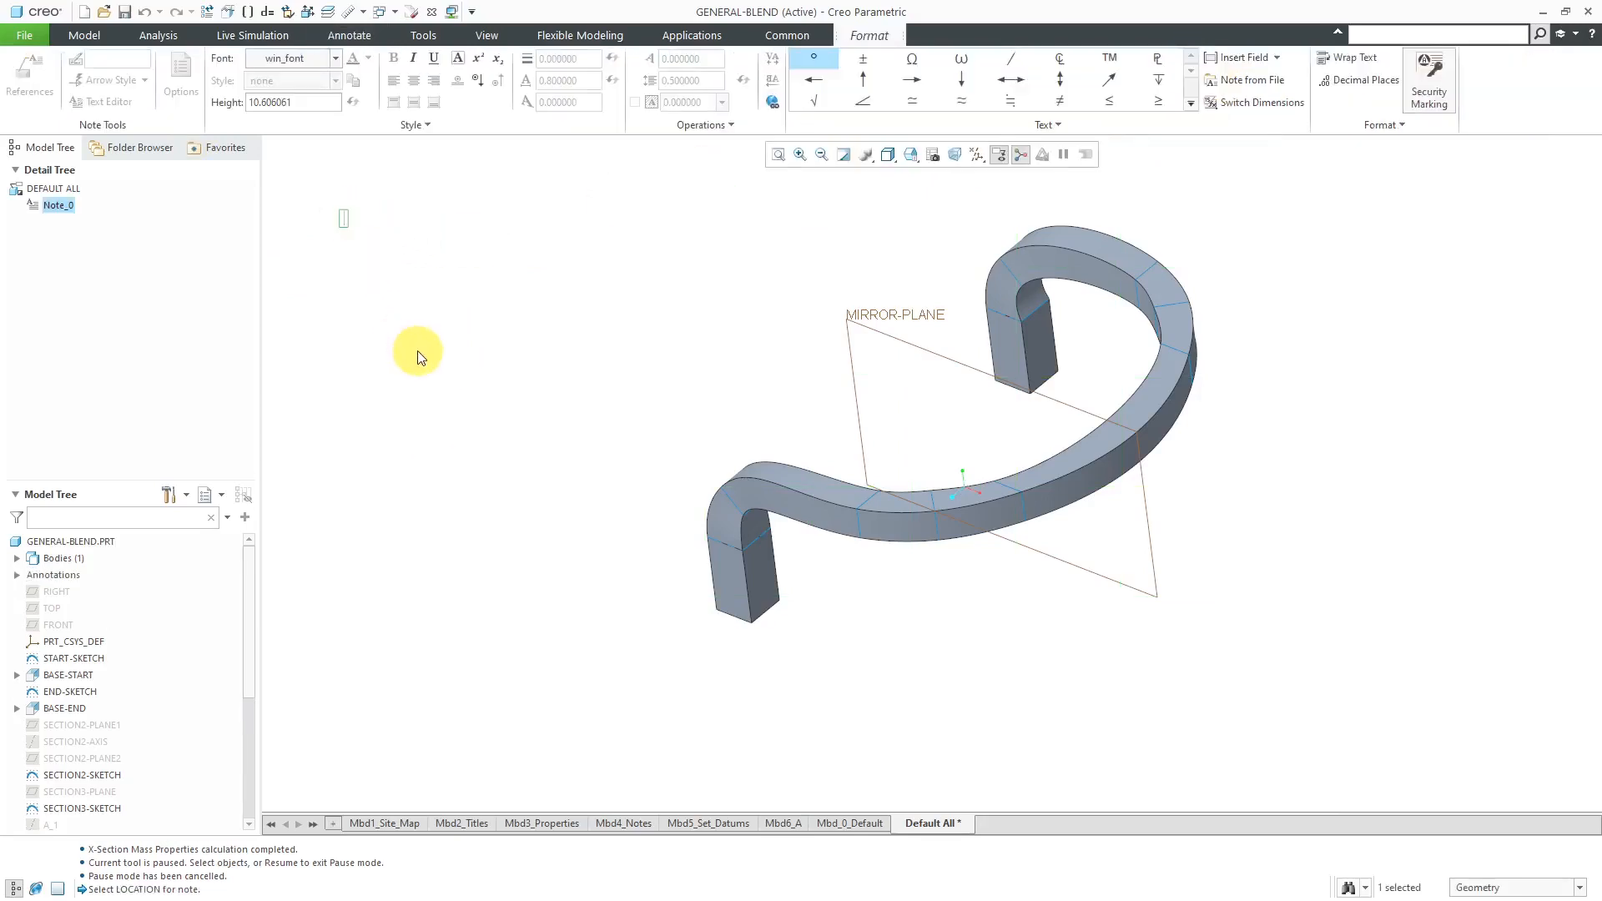
type("&")
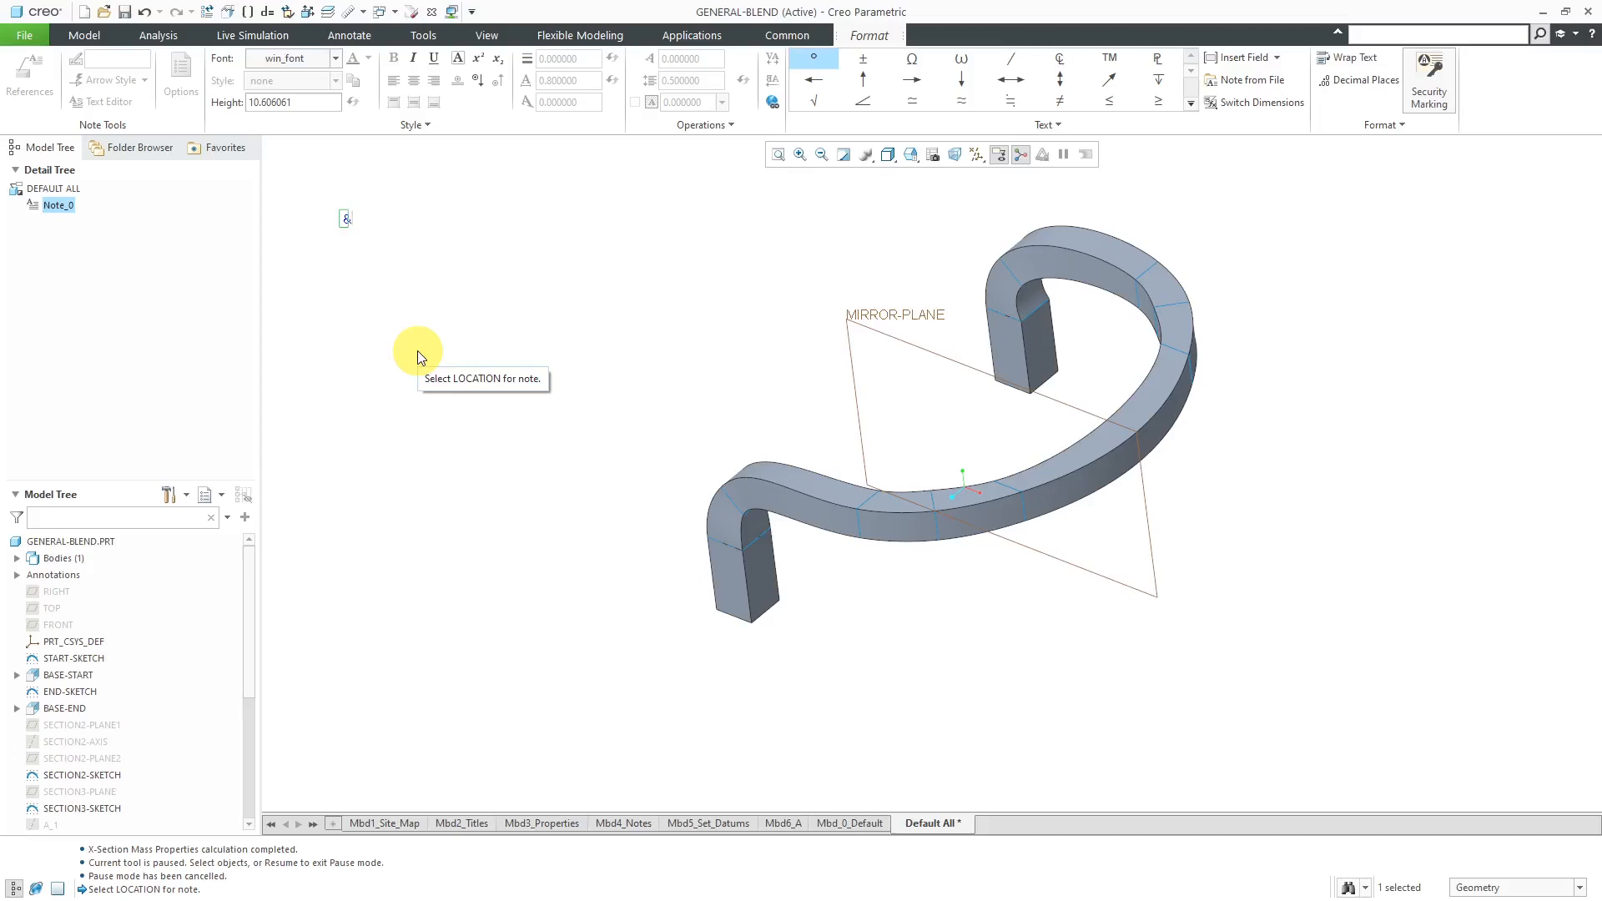
type("AREA:FID_")
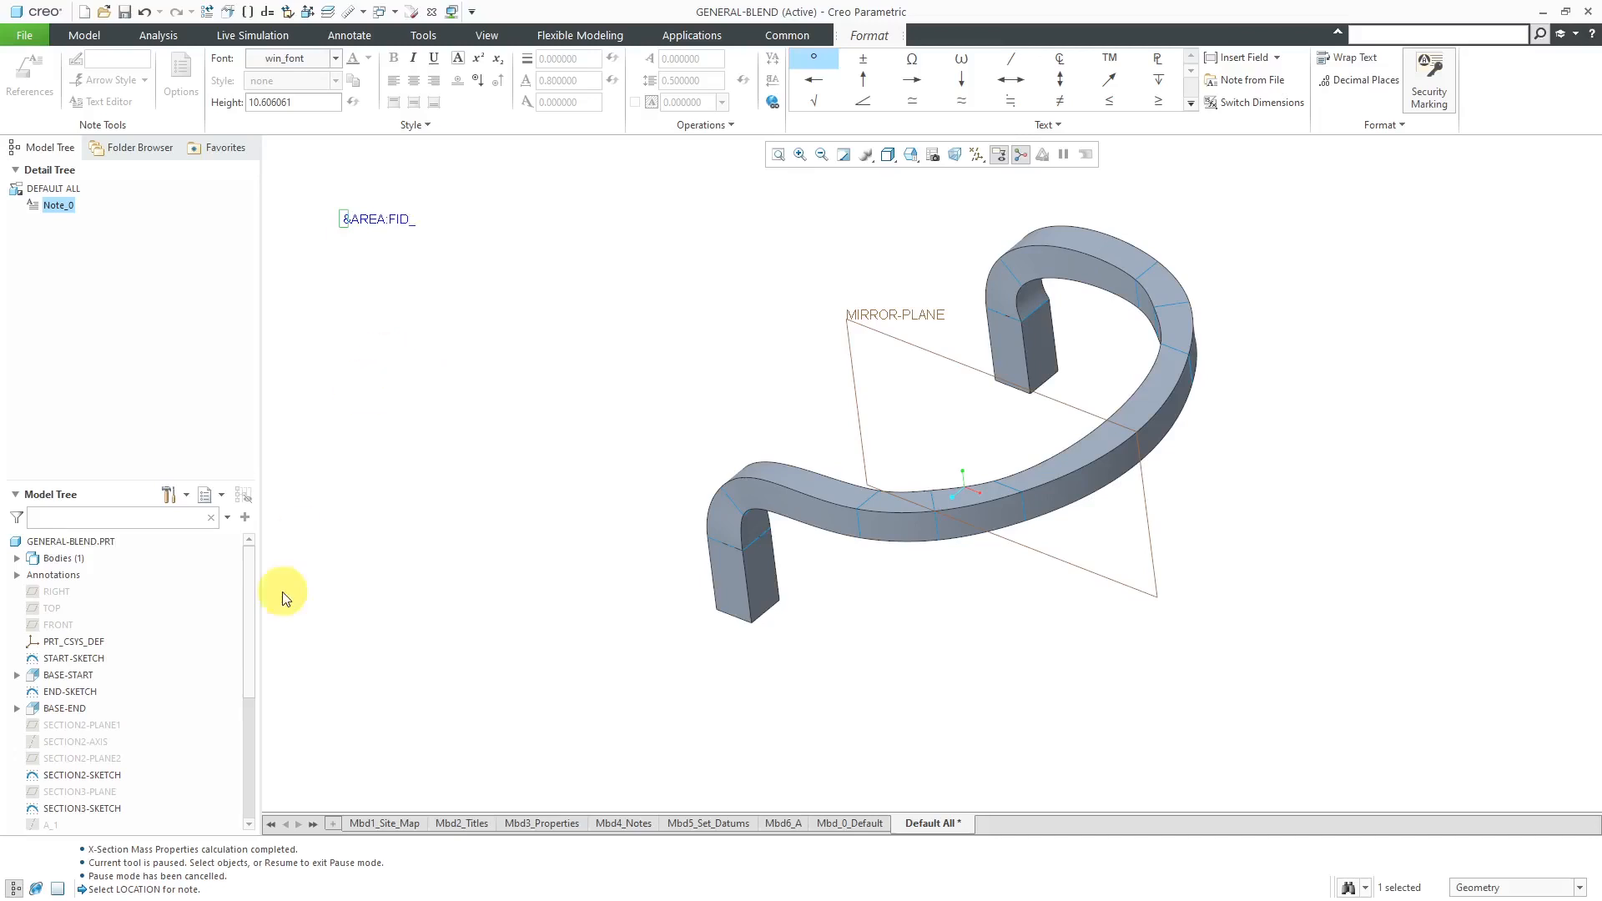
- Add the Feat ID column to the model tree and bring the XSEC feature's row into view
left_click_drag(251, 619, 244, 784)
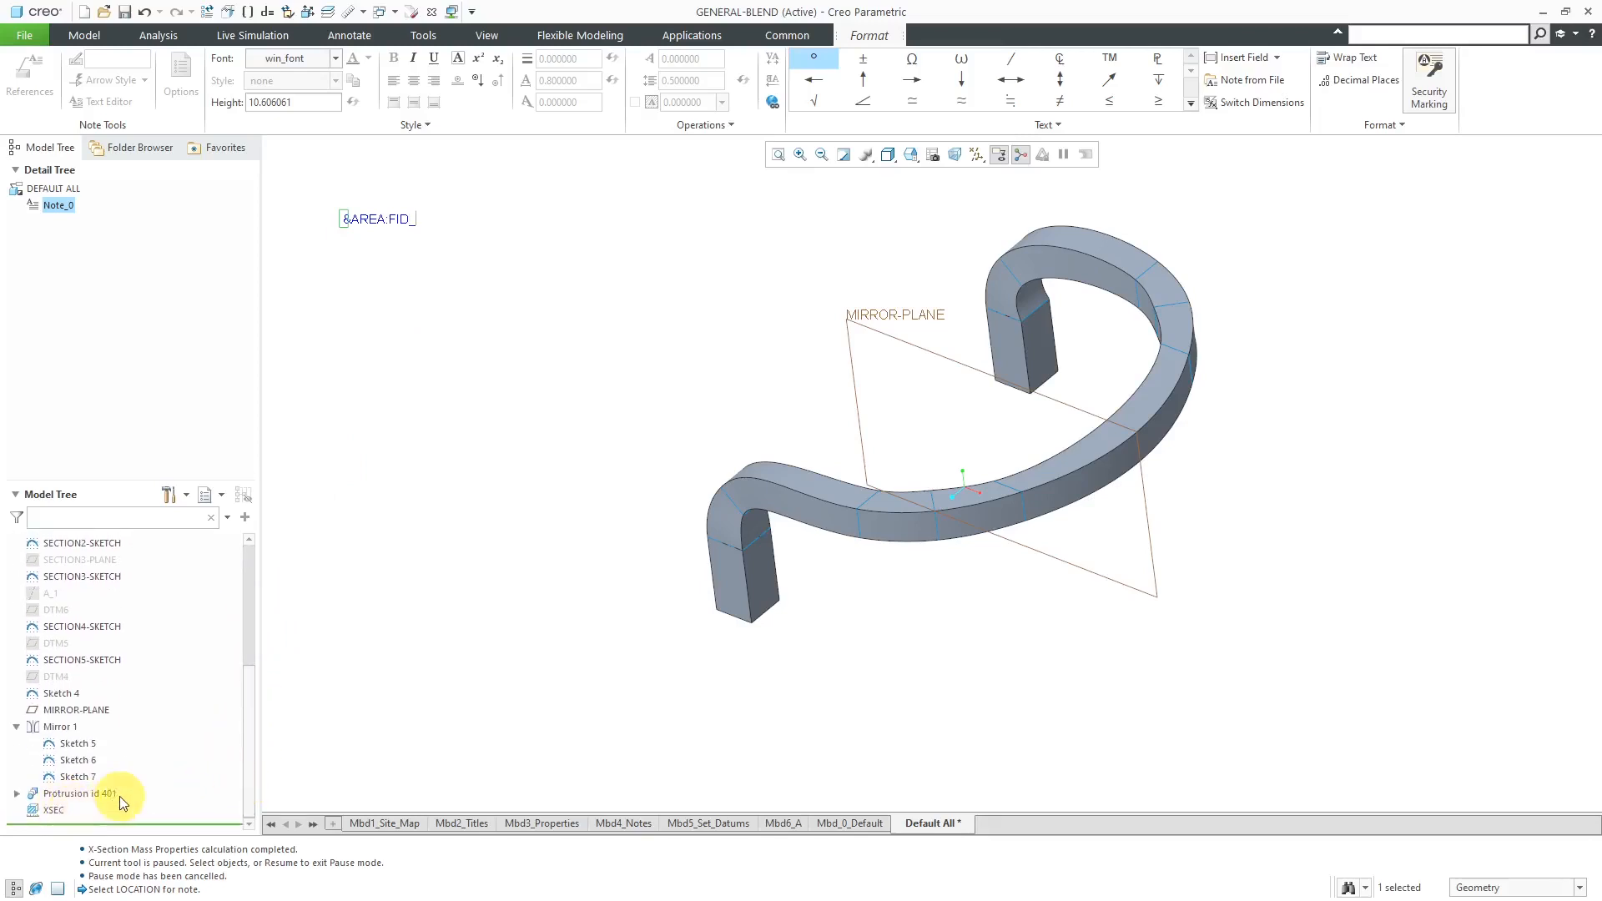
left_click(185, 499)
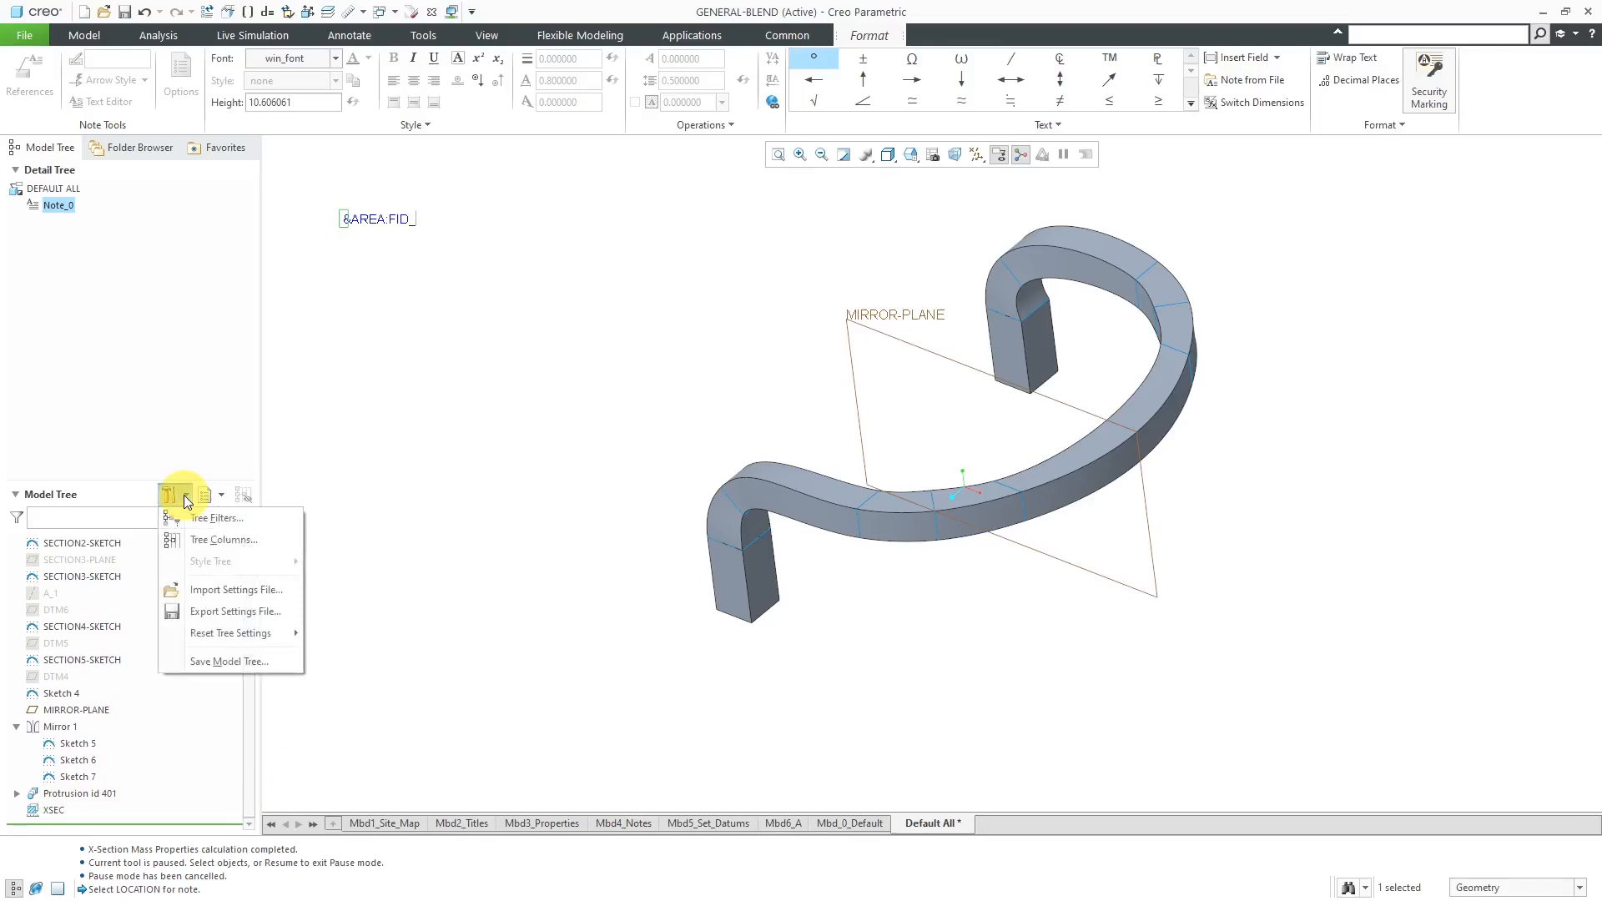
left_click(217, 541)
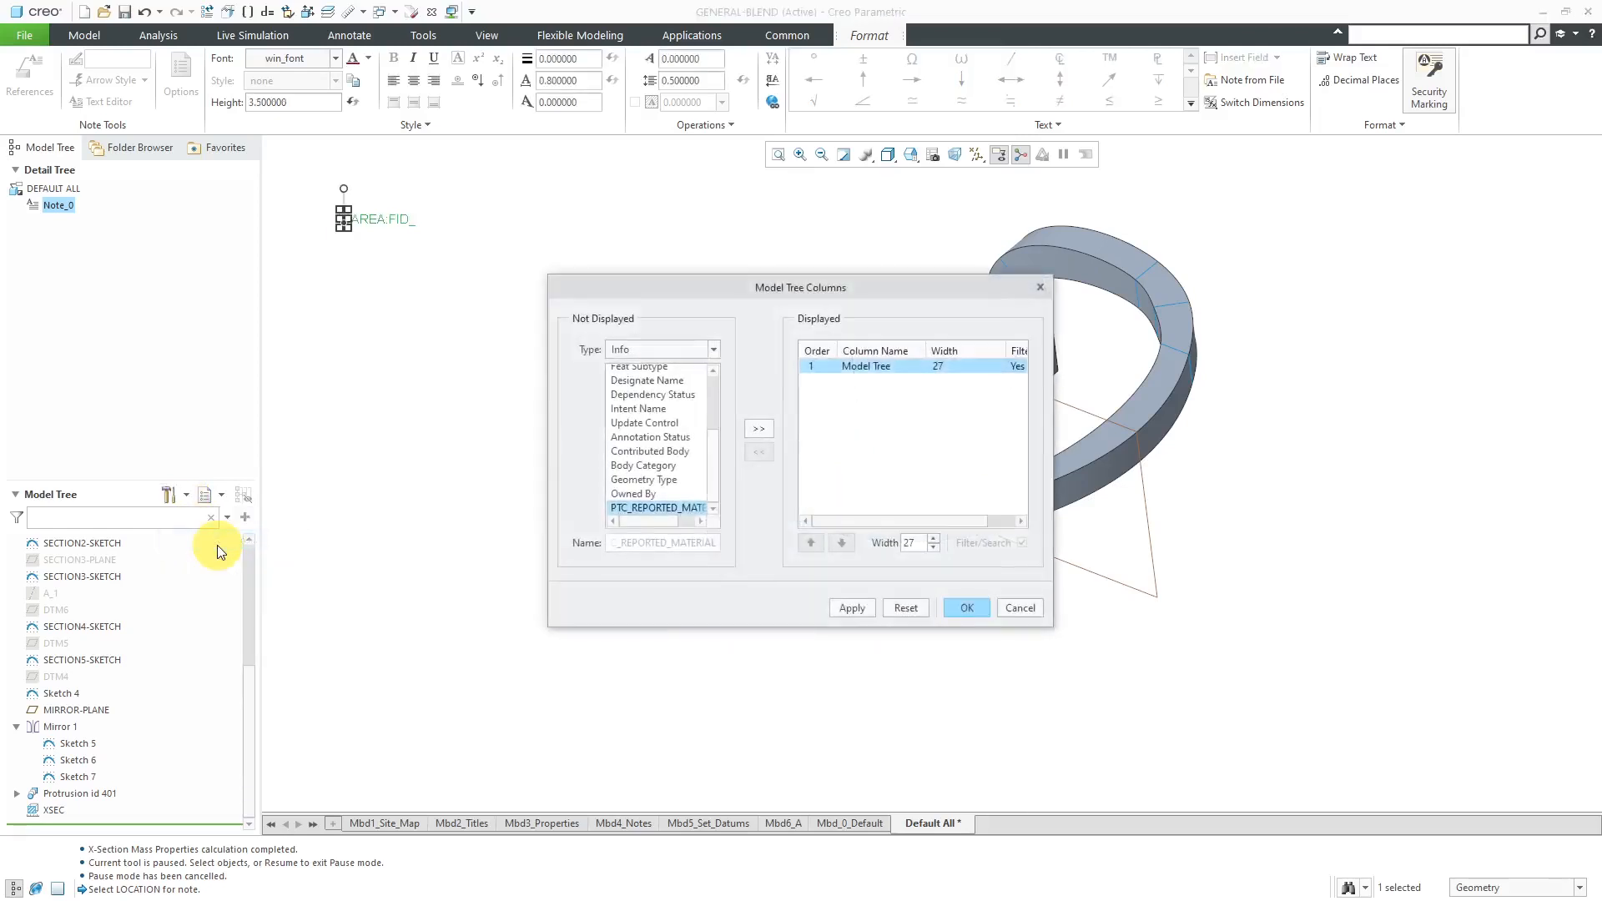
scroll(716, 440, "up", 1)
scroll(711, 401, "up", 2)
left_click(660, 417)
left_click(766, 428)
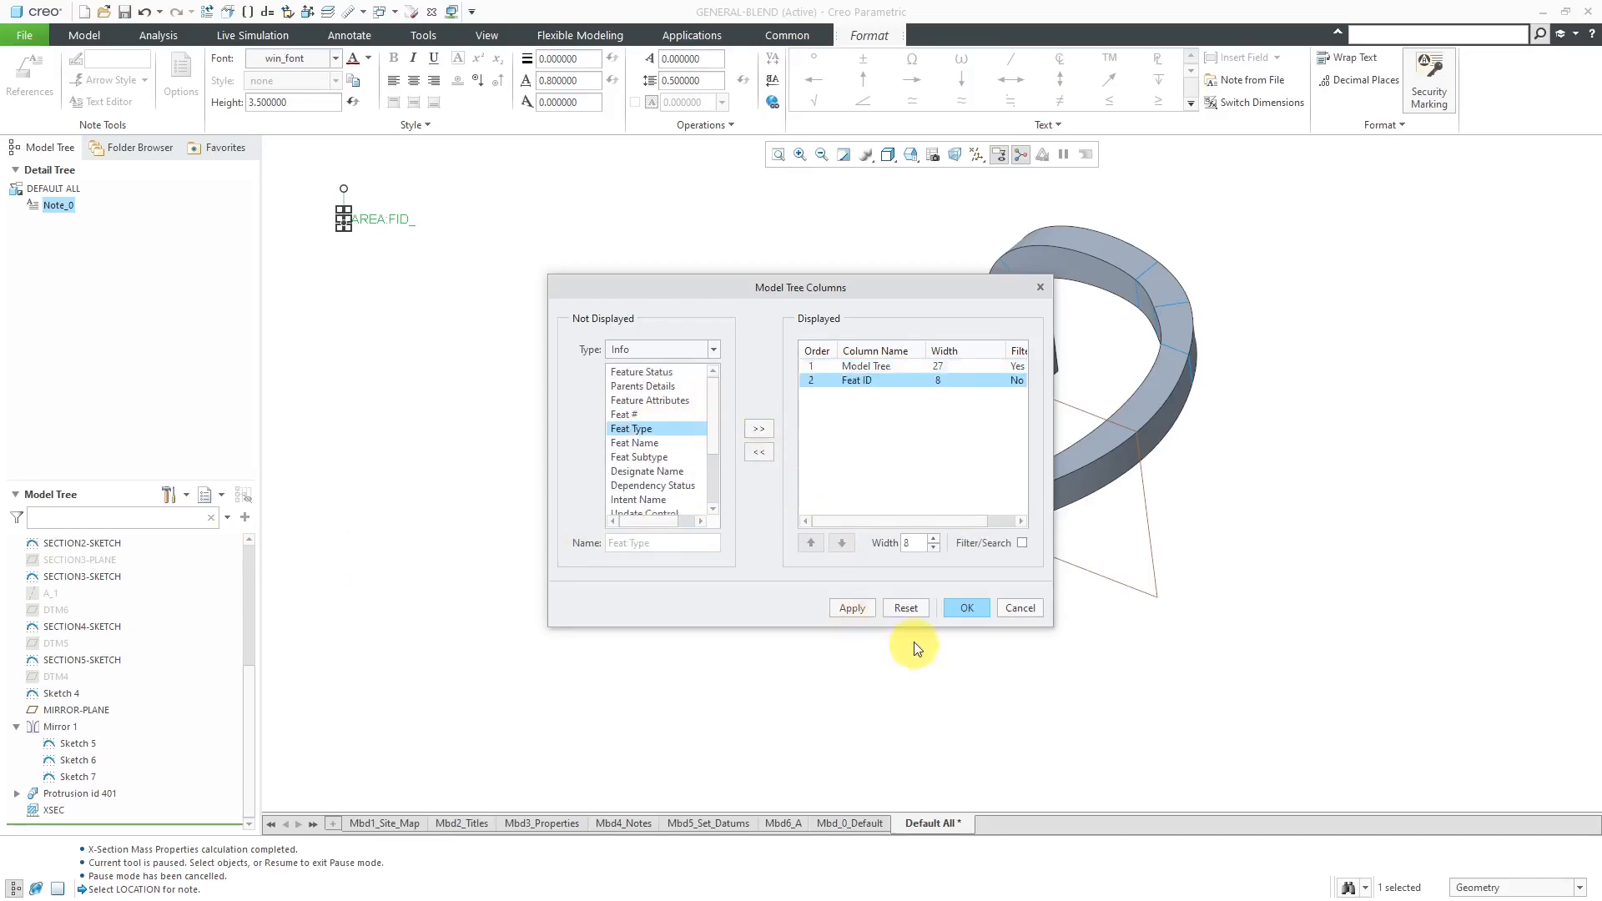
left_click(964, 609)
scroll(331, 693, "down", 2)
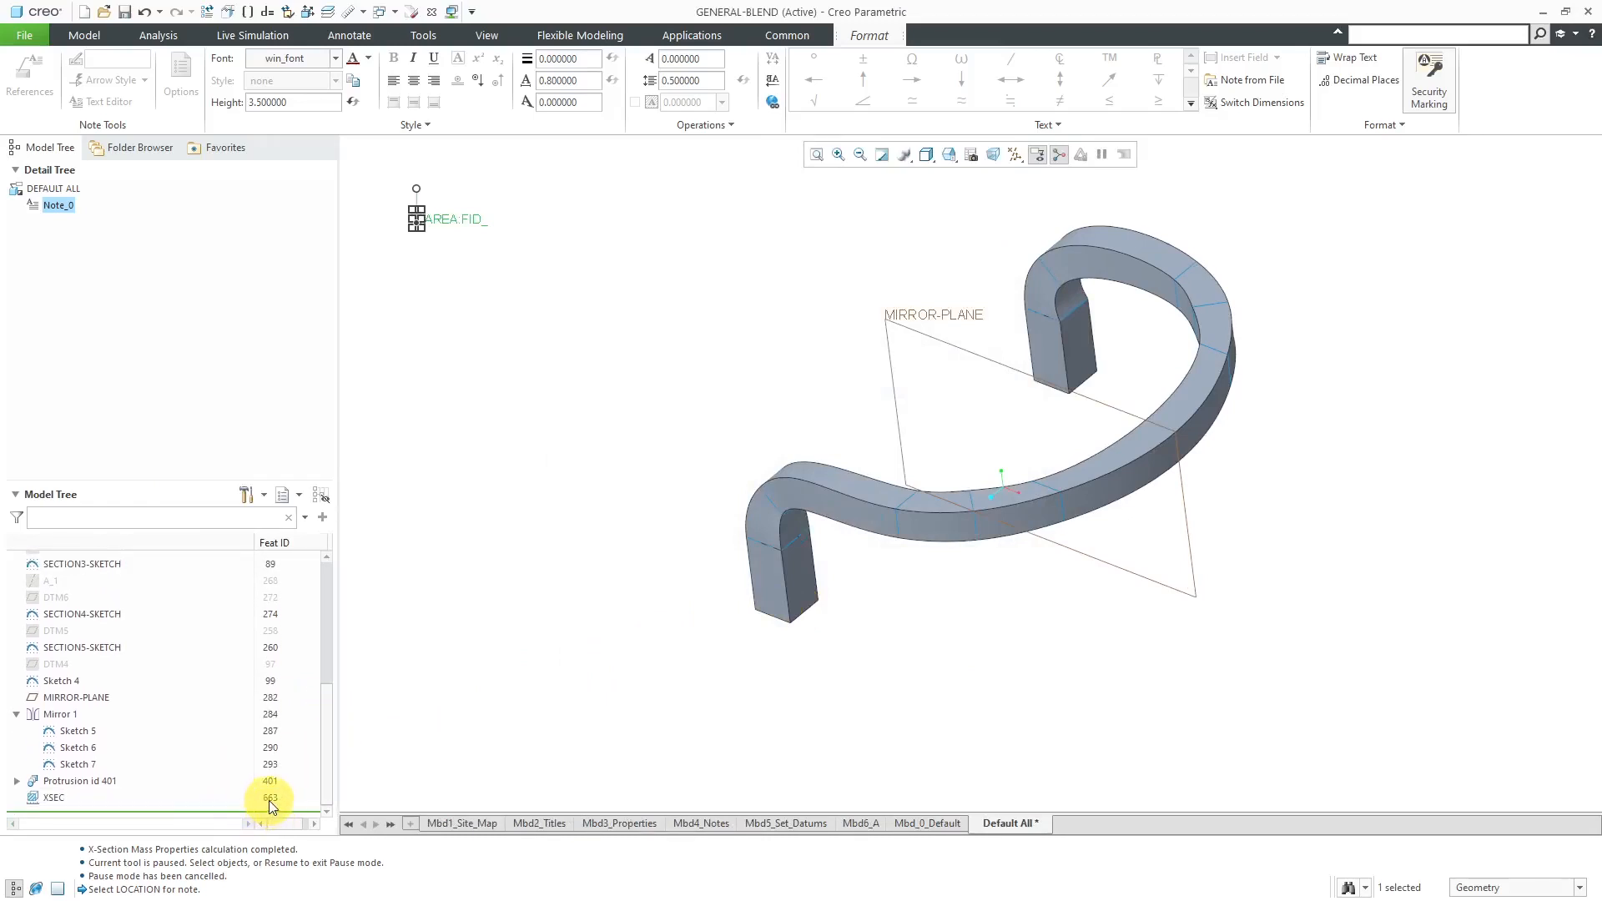
- Edit the note's text to read &AREA:FID_XSEC and accept it
left_click(481, 220)
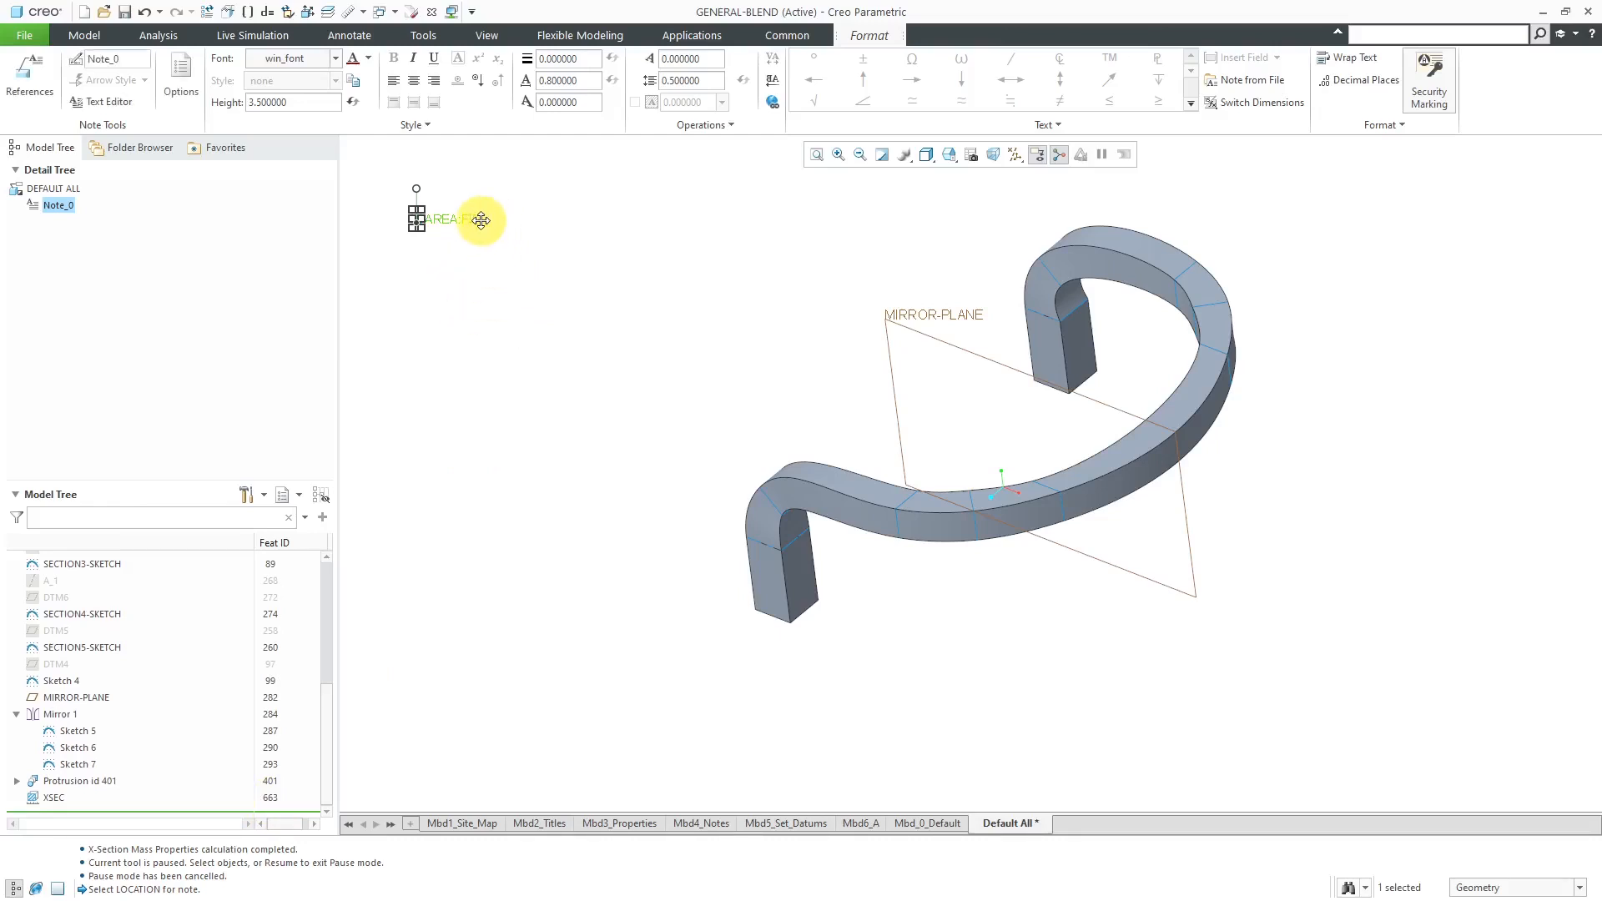
left_click(124, 103)
left_click_drag(1433, 158, 458, 367)
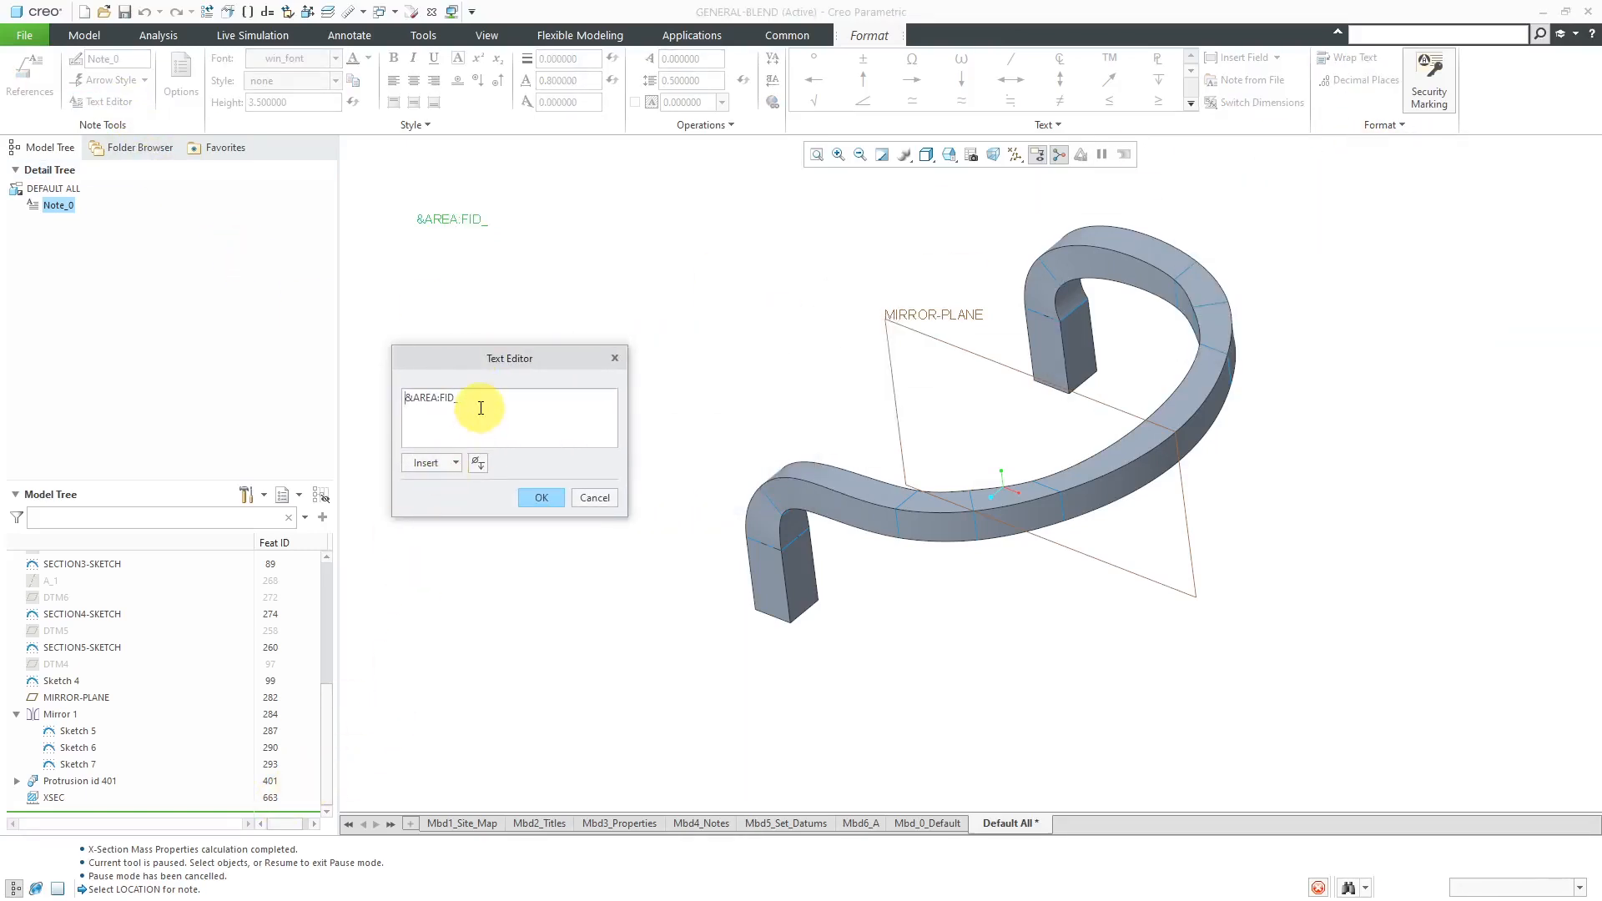
type("AREA")
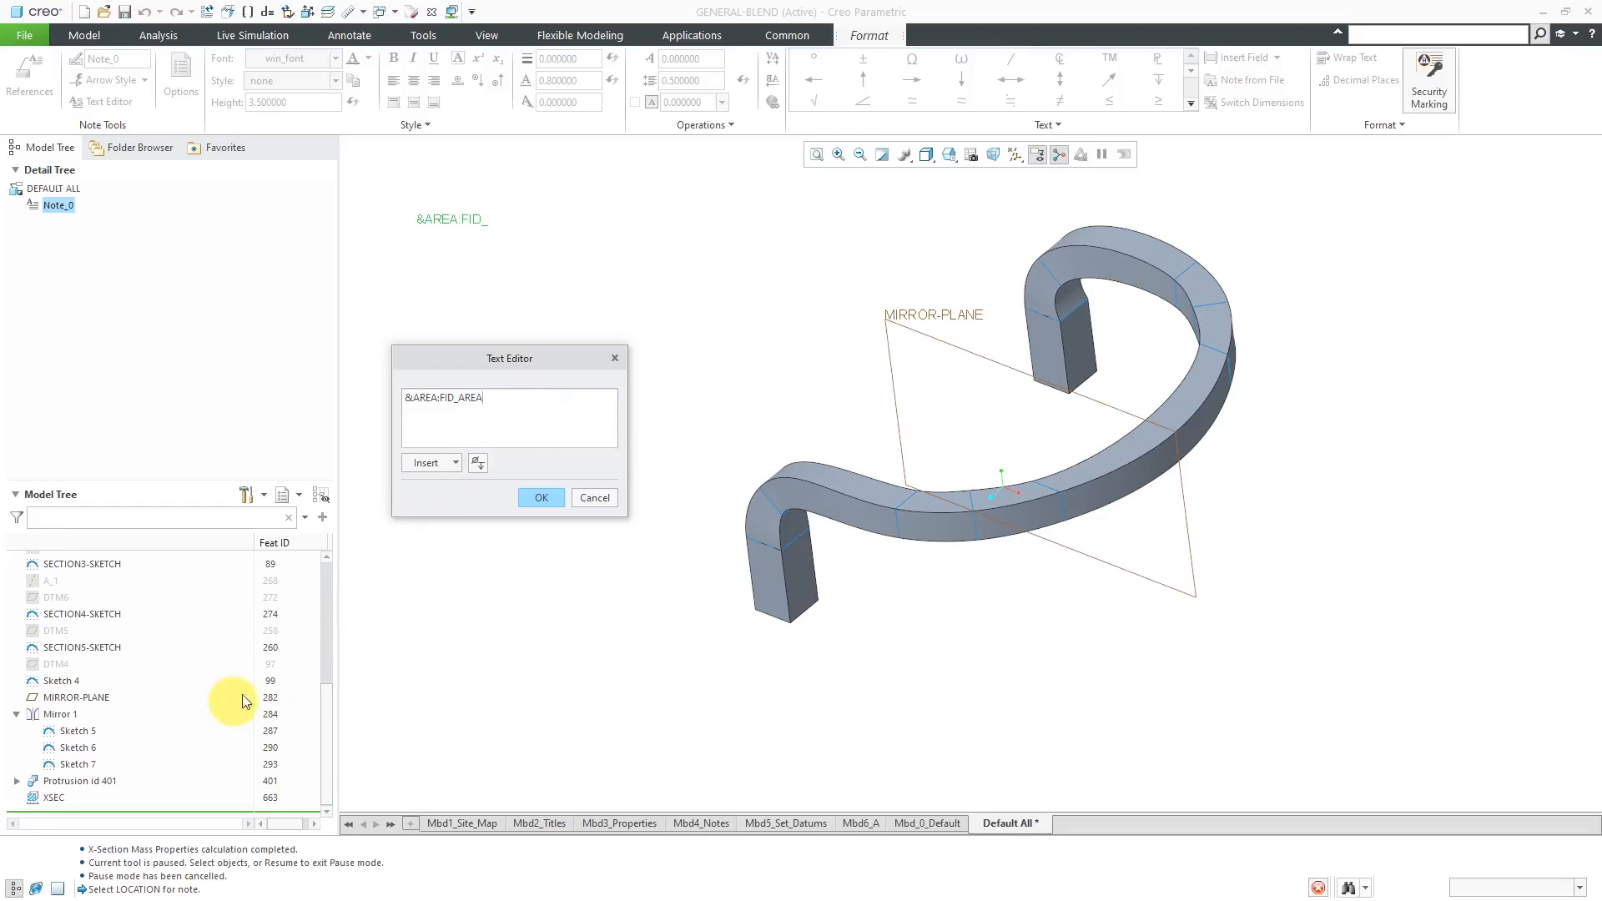
key("BackSpace")
key("BackSpace")
key("BackSpace")
key("BackSpace")
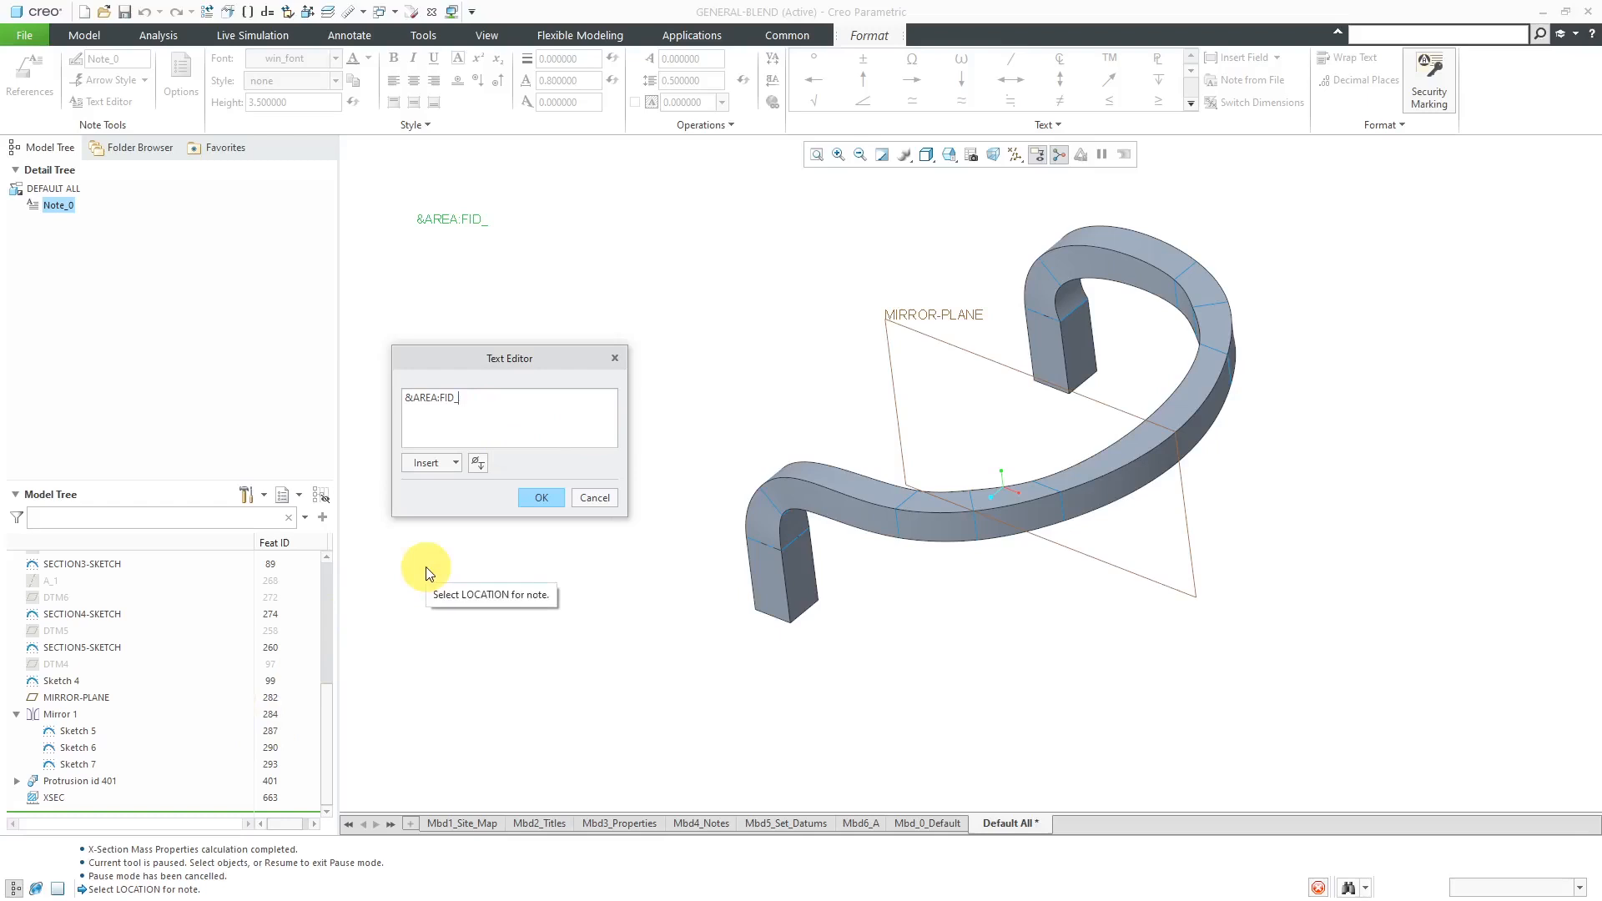
type("XS")
type("EC")
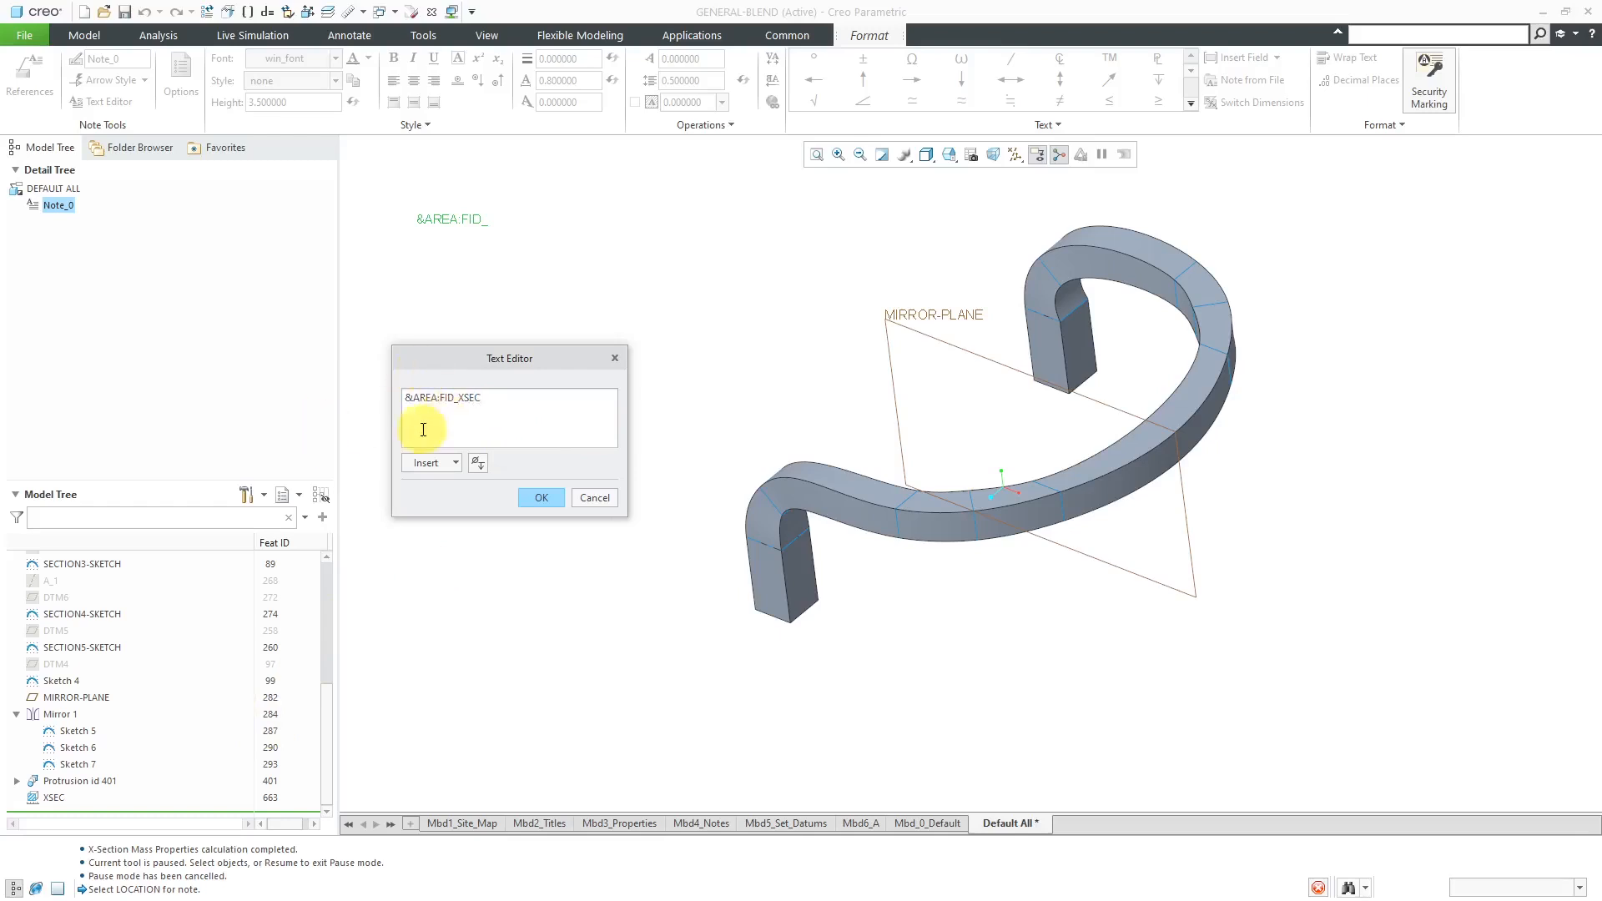
left_click(541, 498)
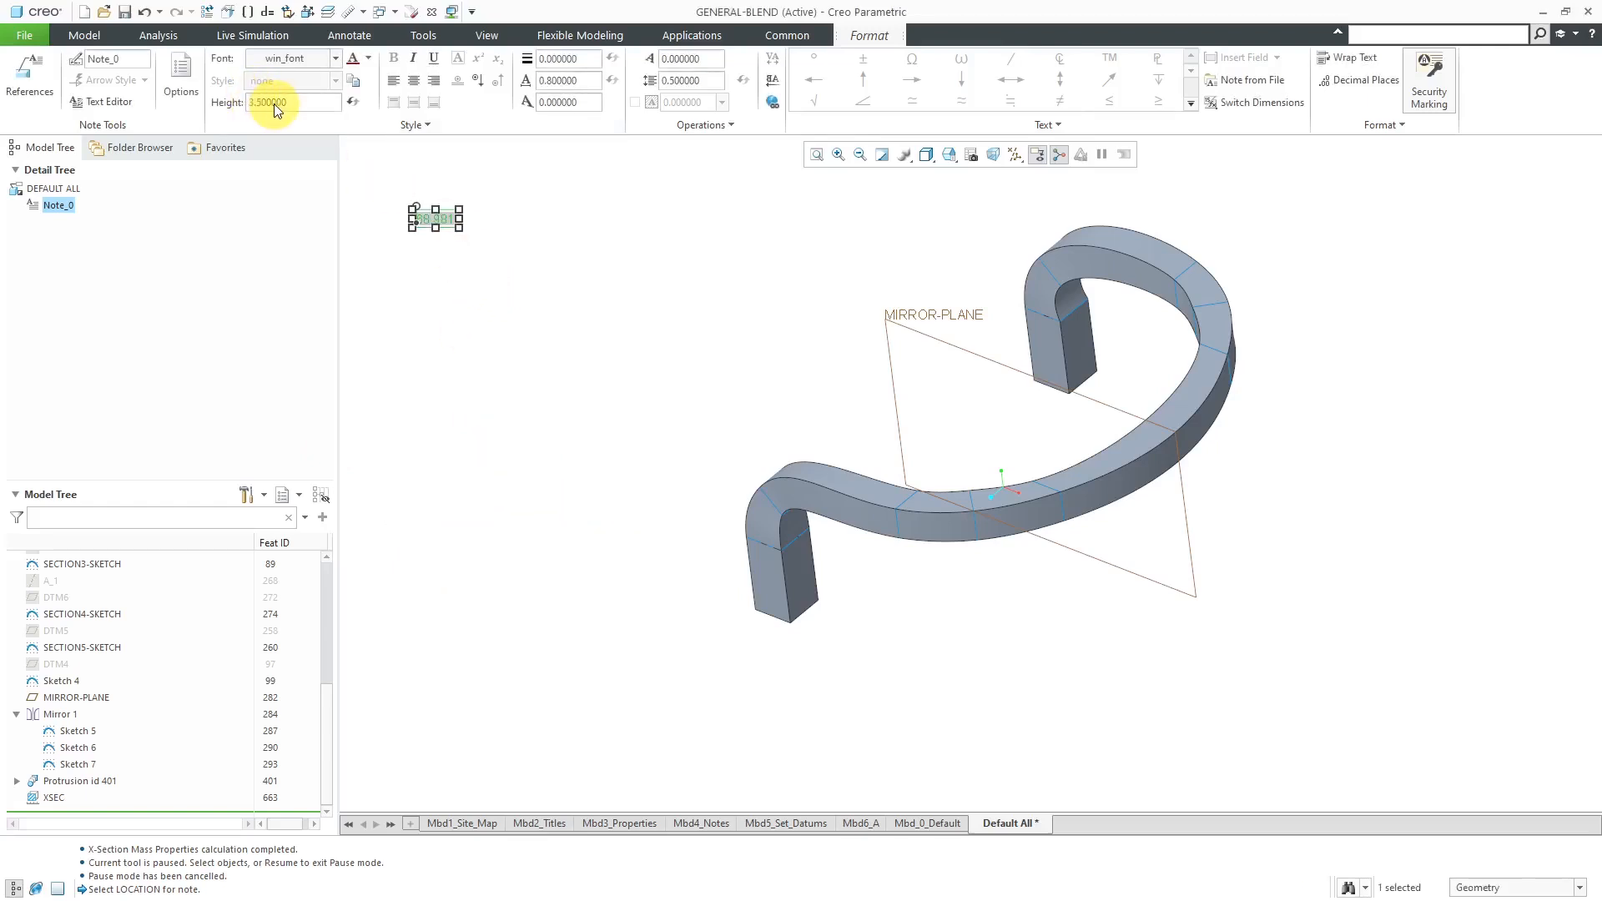
- Set the area note's text height to 6 and finish the note
type("6")
key("Return")
left_click(615, 335)
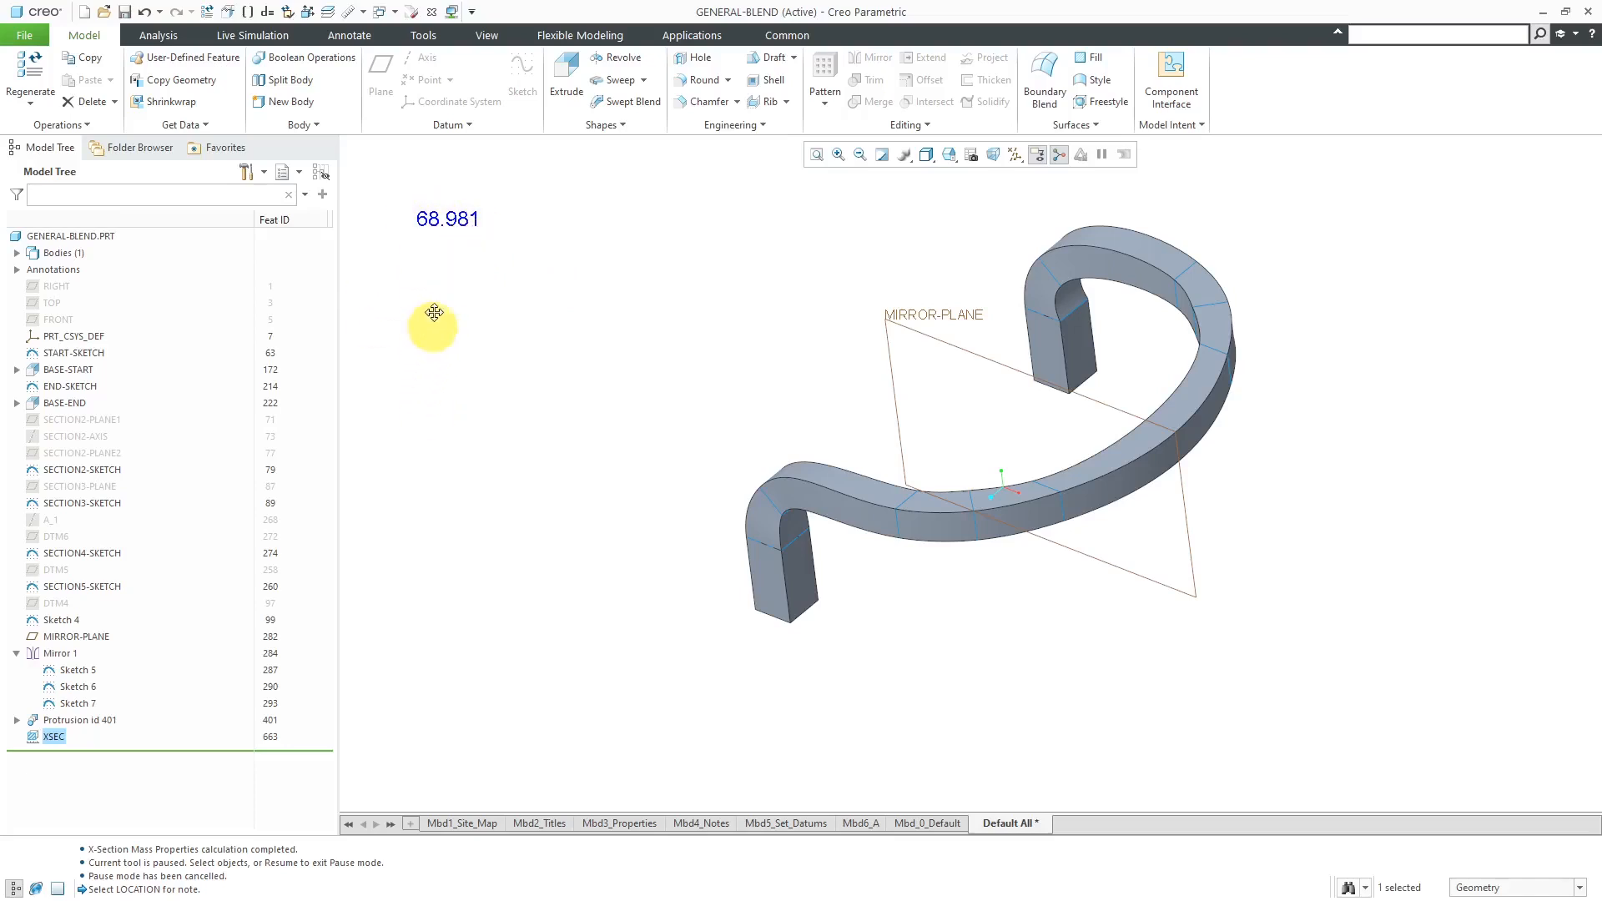
- Replace the model tree's Feat ID column with a column for the feature parameter AREA
left_click_drag(255, 215, 207, 216)
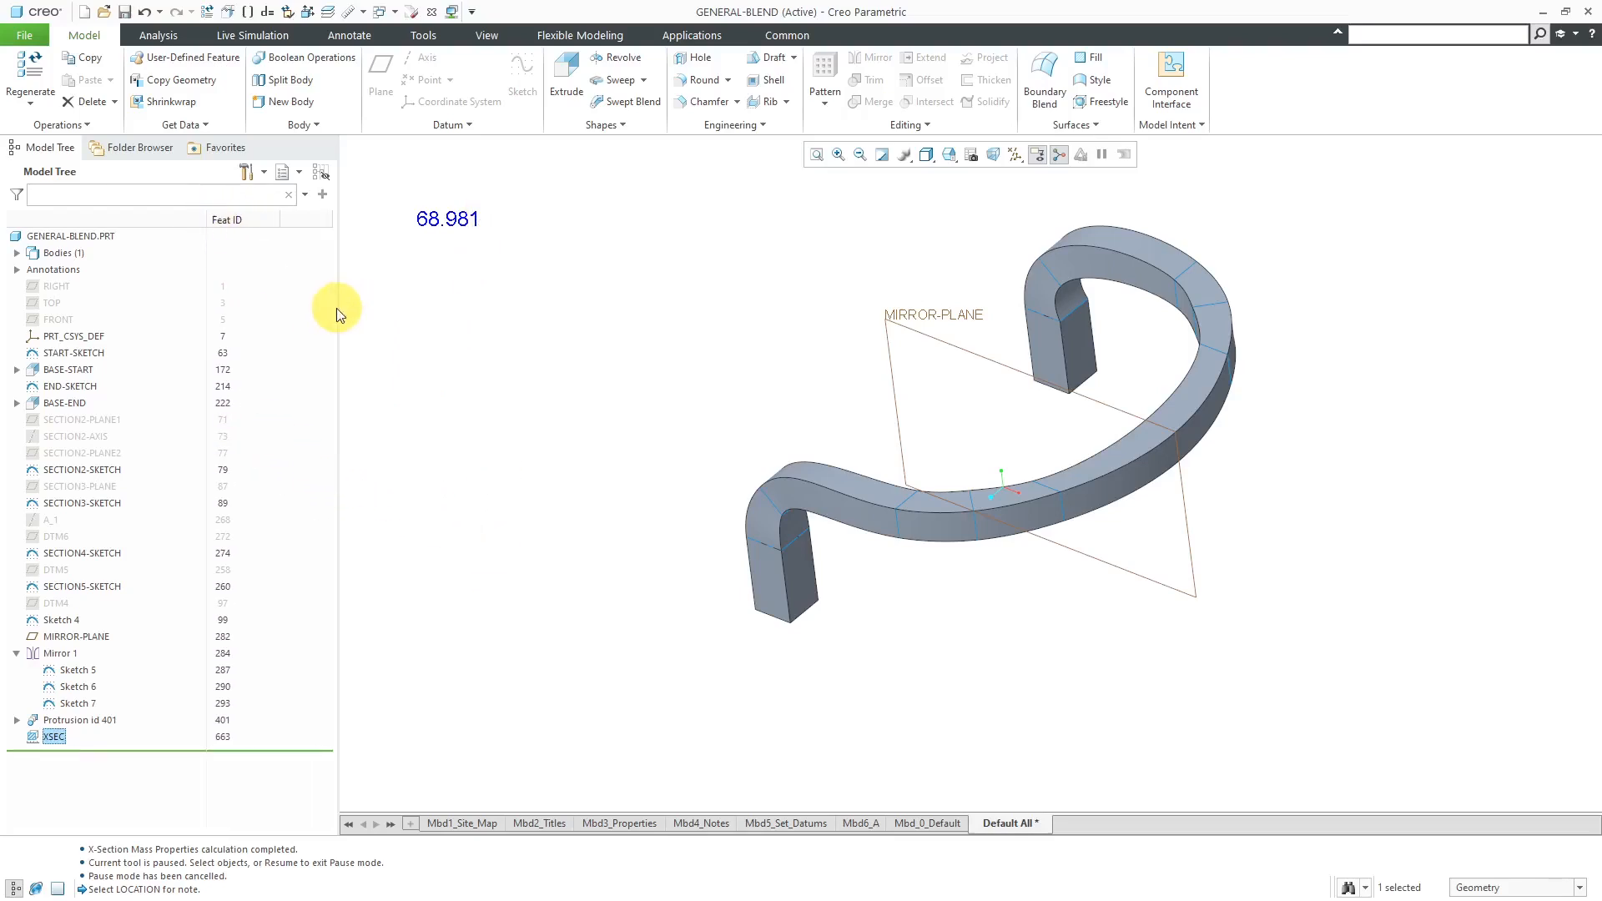
left_click(254, 171)
left_click(294, 218)
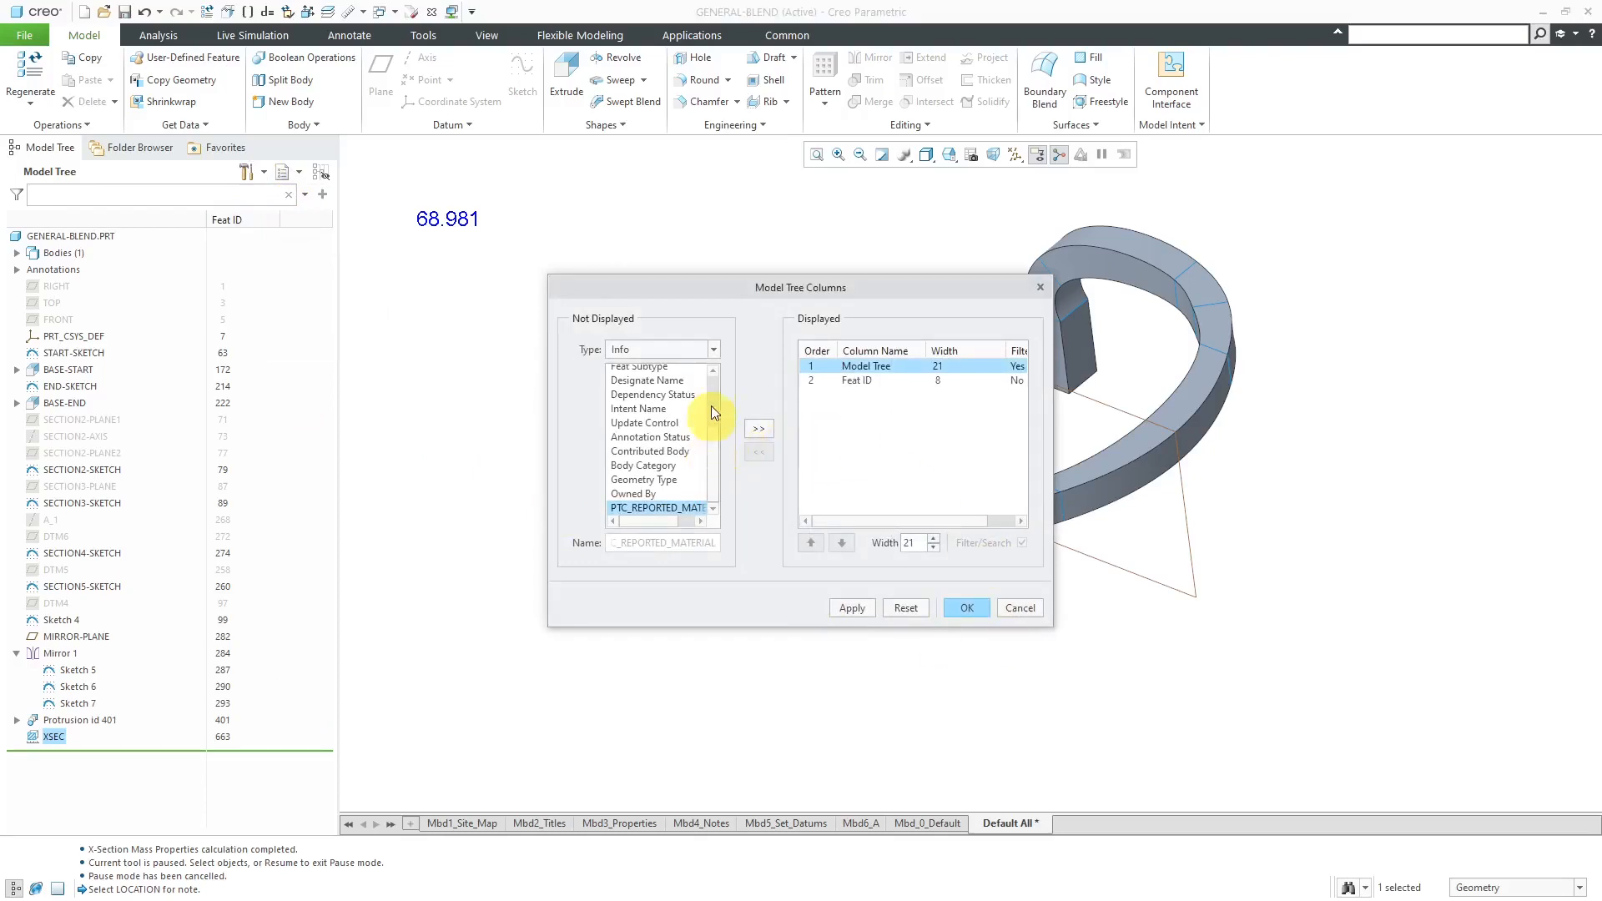
left_click(855, 380)
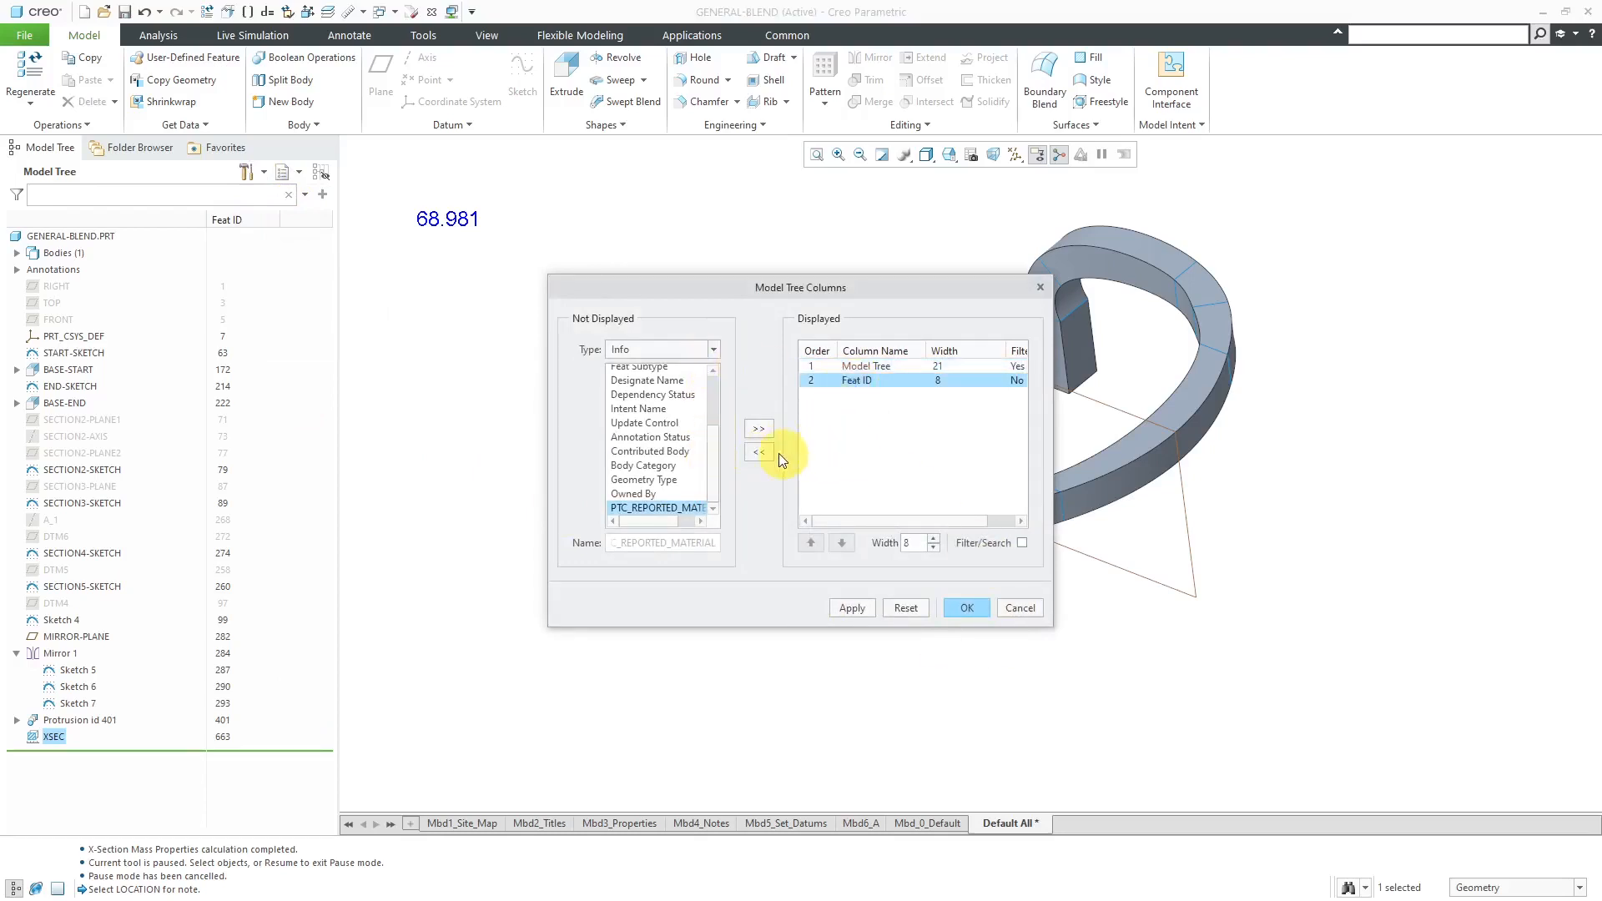
left_click(761, 453)
left_click_drag(716, 447, 709, 359)
left_click(712, 350)
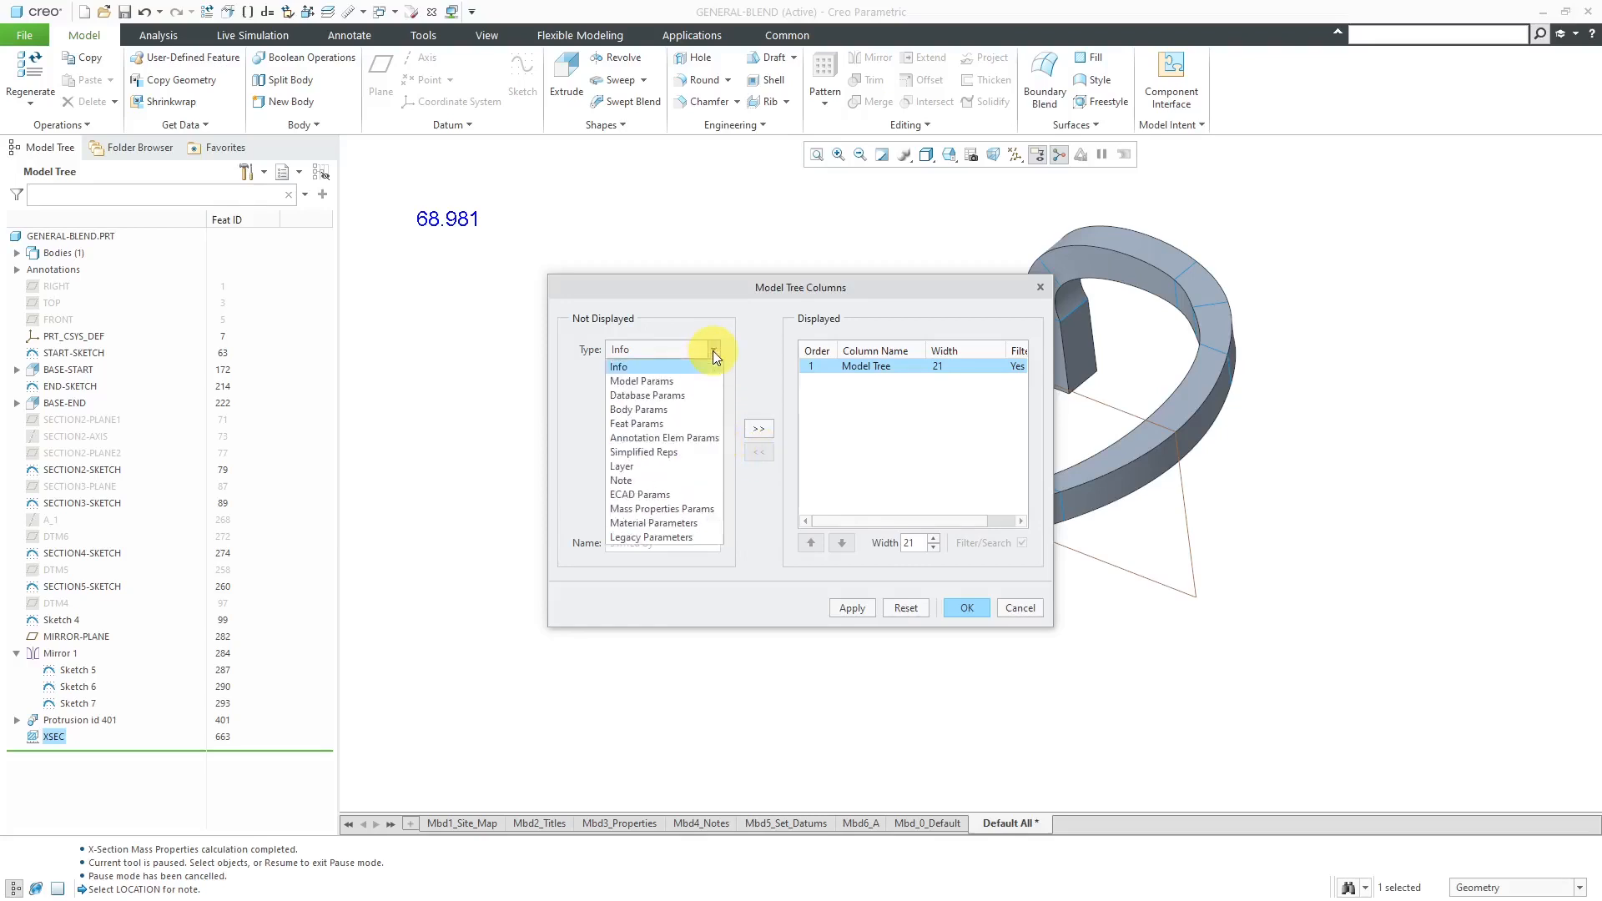
left_click(663, 424)
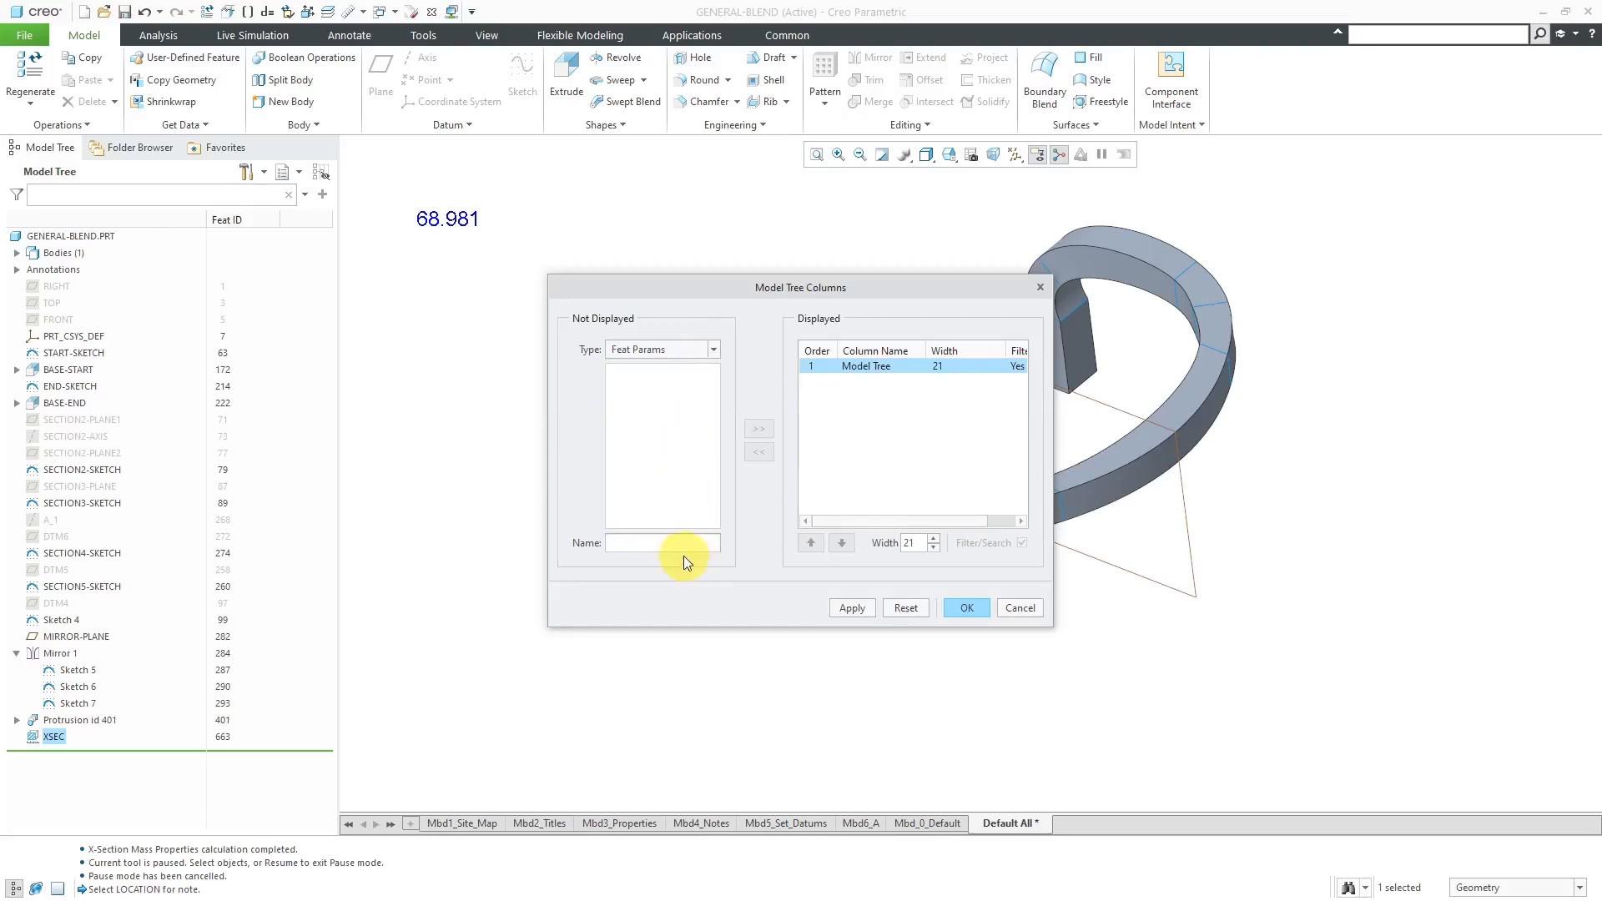
type("AREA")
left_click(755, 433)
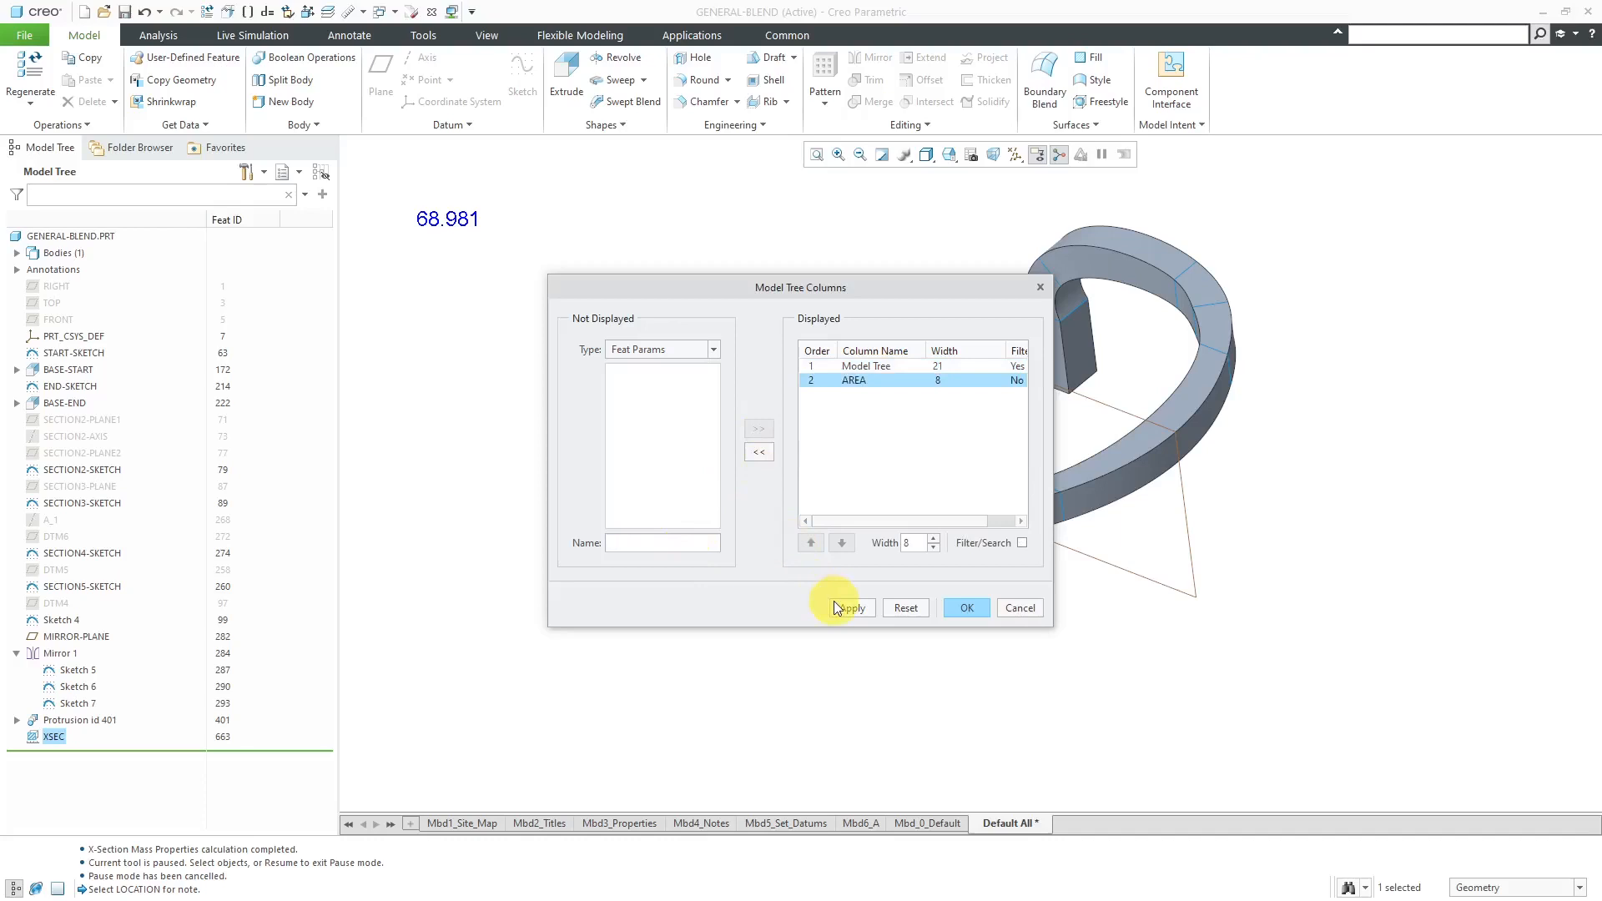
left_click(966, 608)
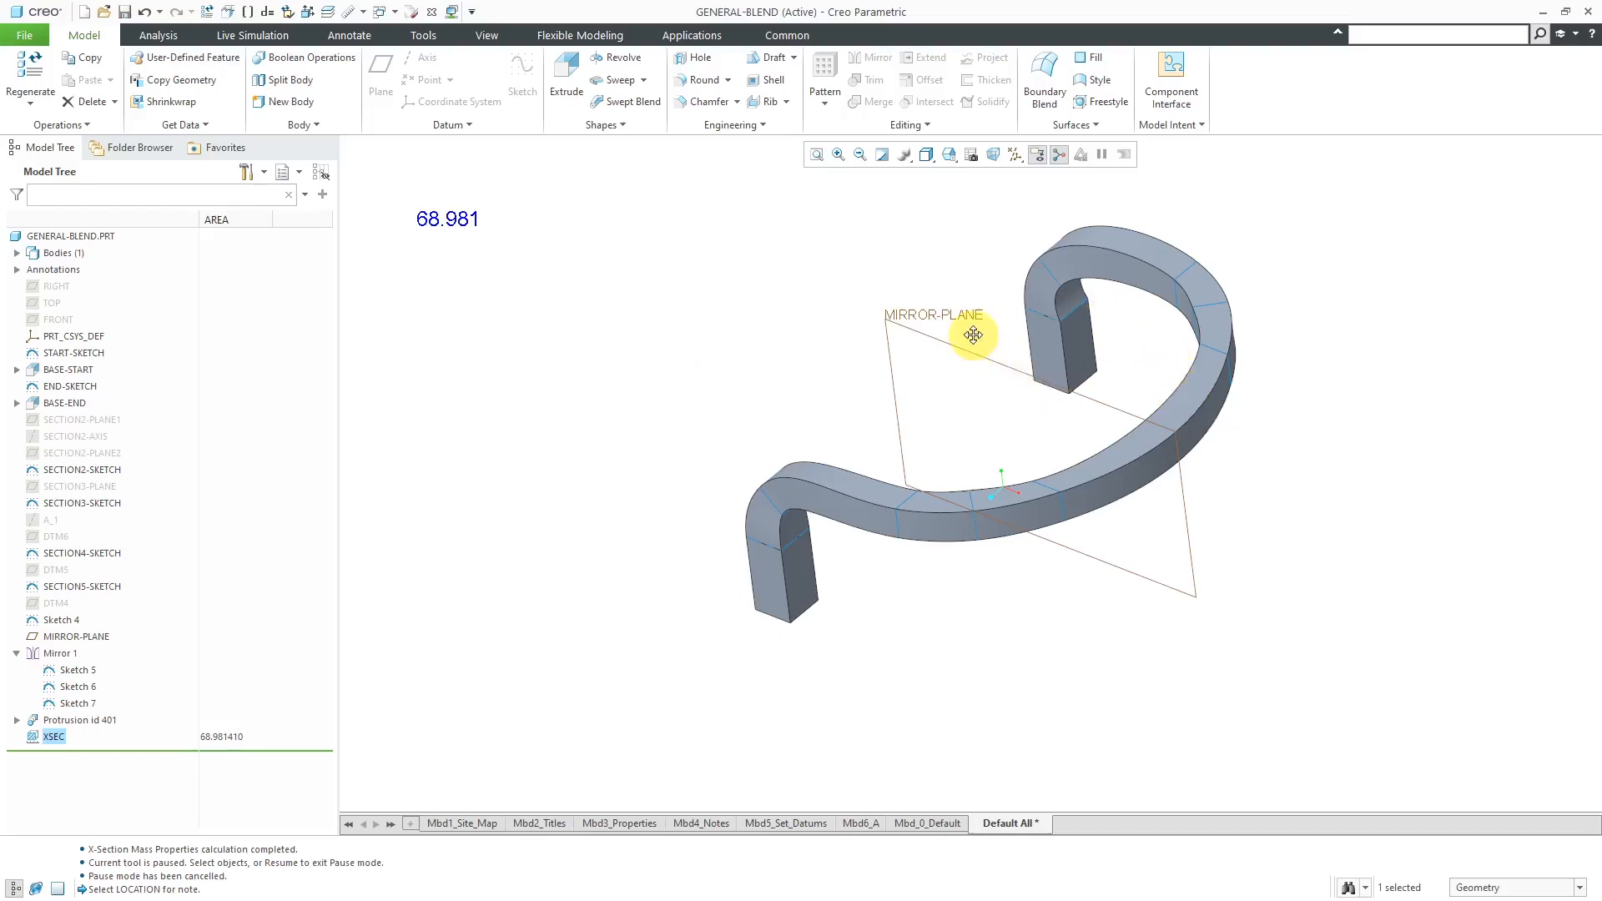
- Redefine the General Blend protrusion's tangency so its first end is tangent to the four side faces of the front rectangular base
left_click(1174, 407)
left_click(1189, 308)
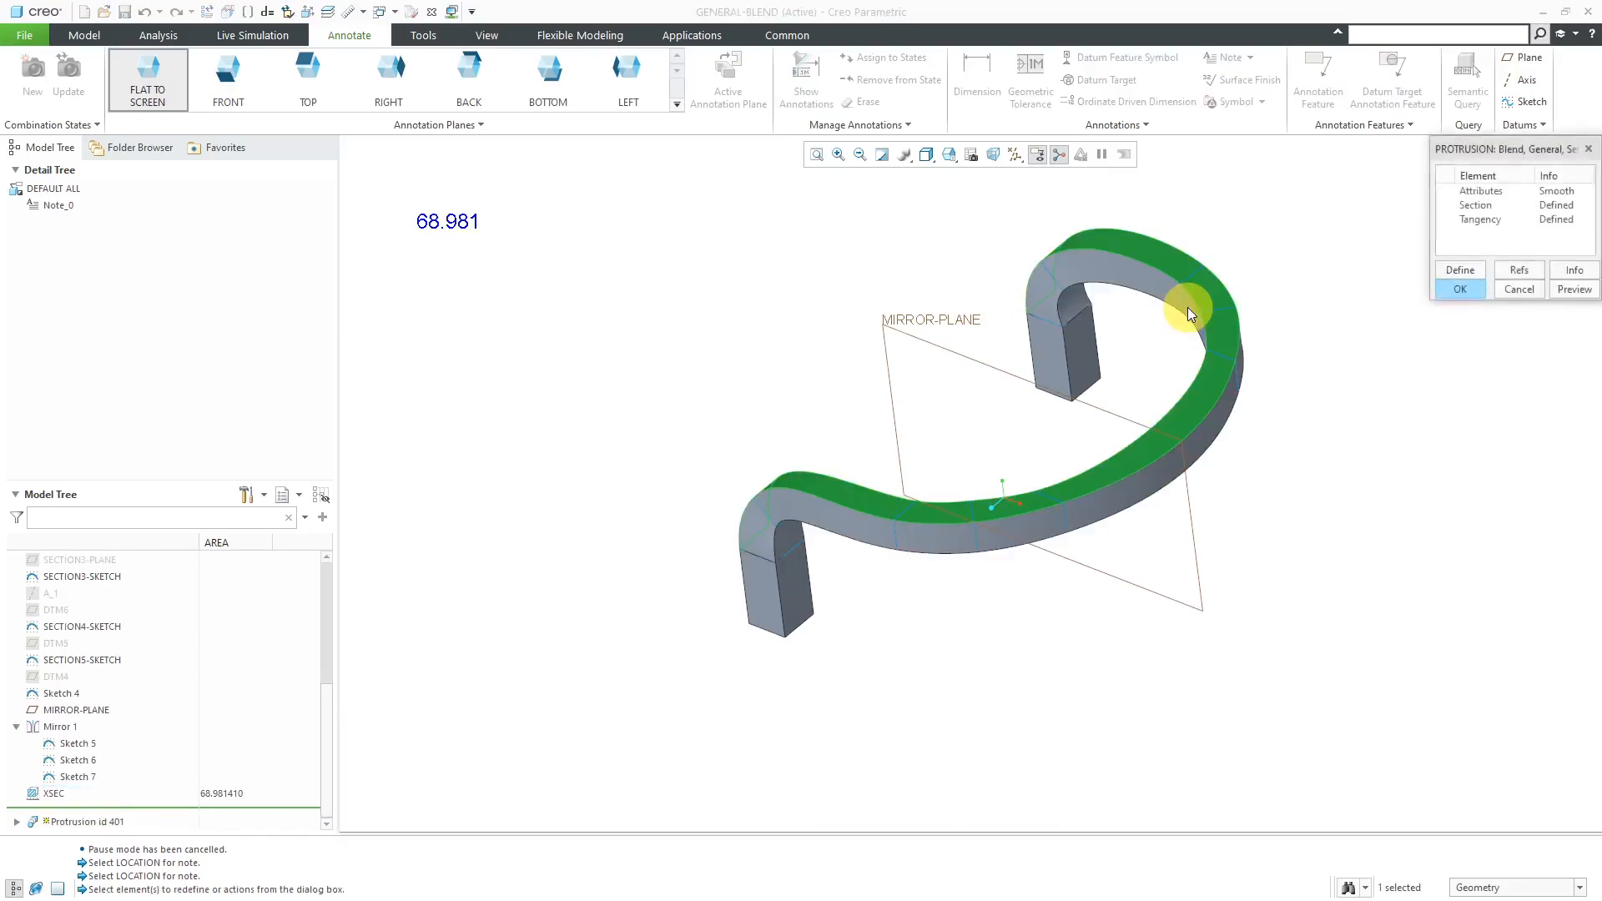
double_click(1483, 219)
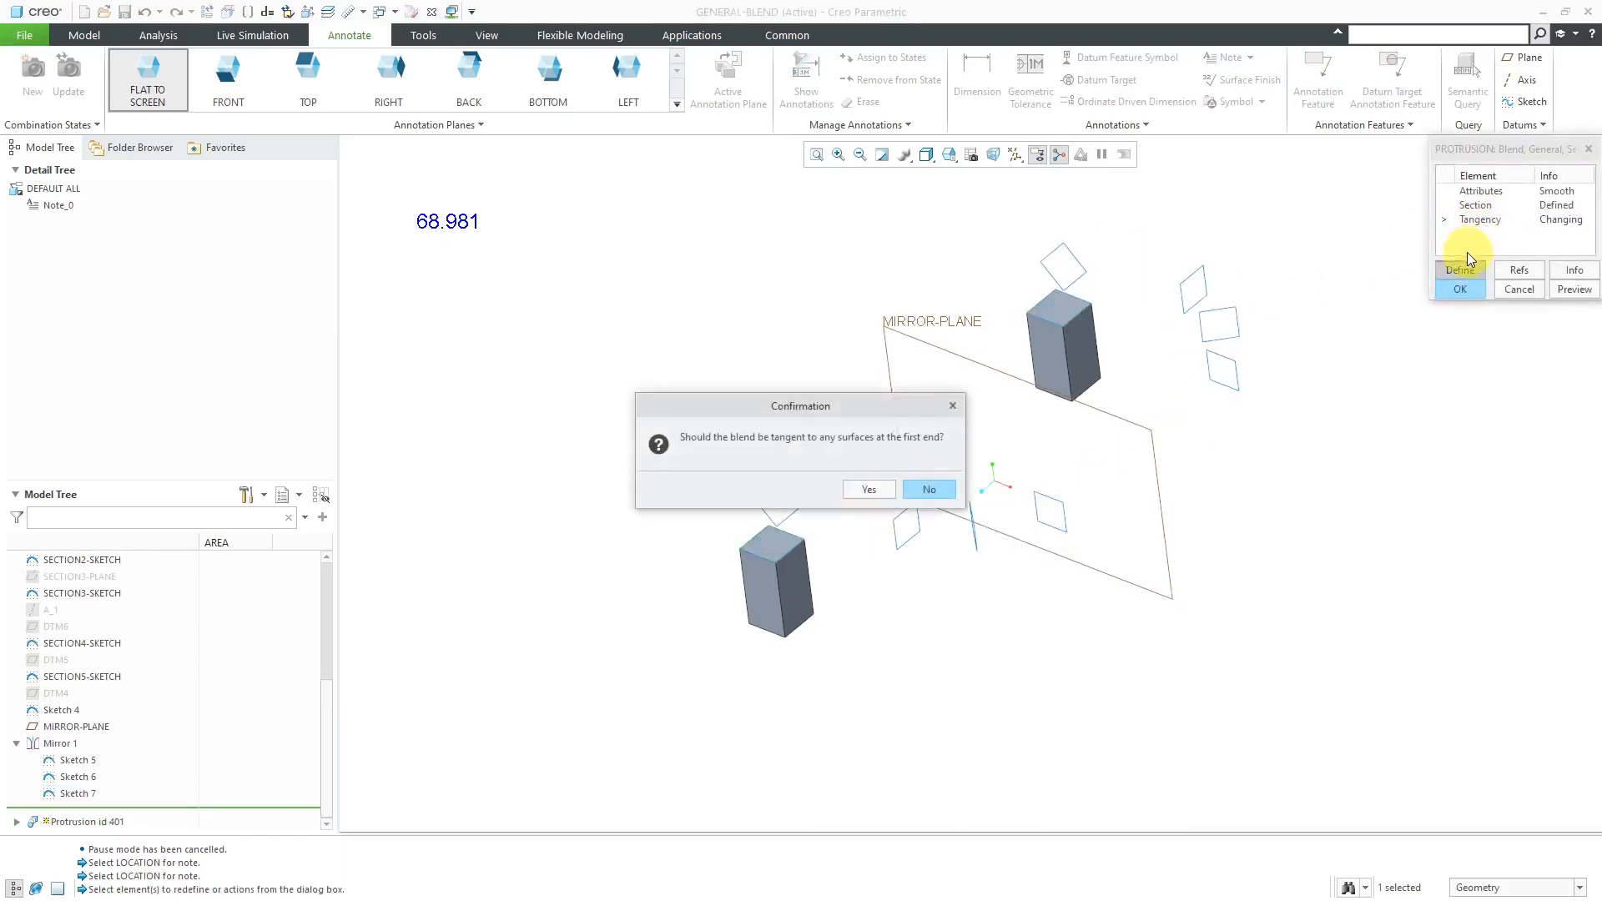
left_click(871, 491)
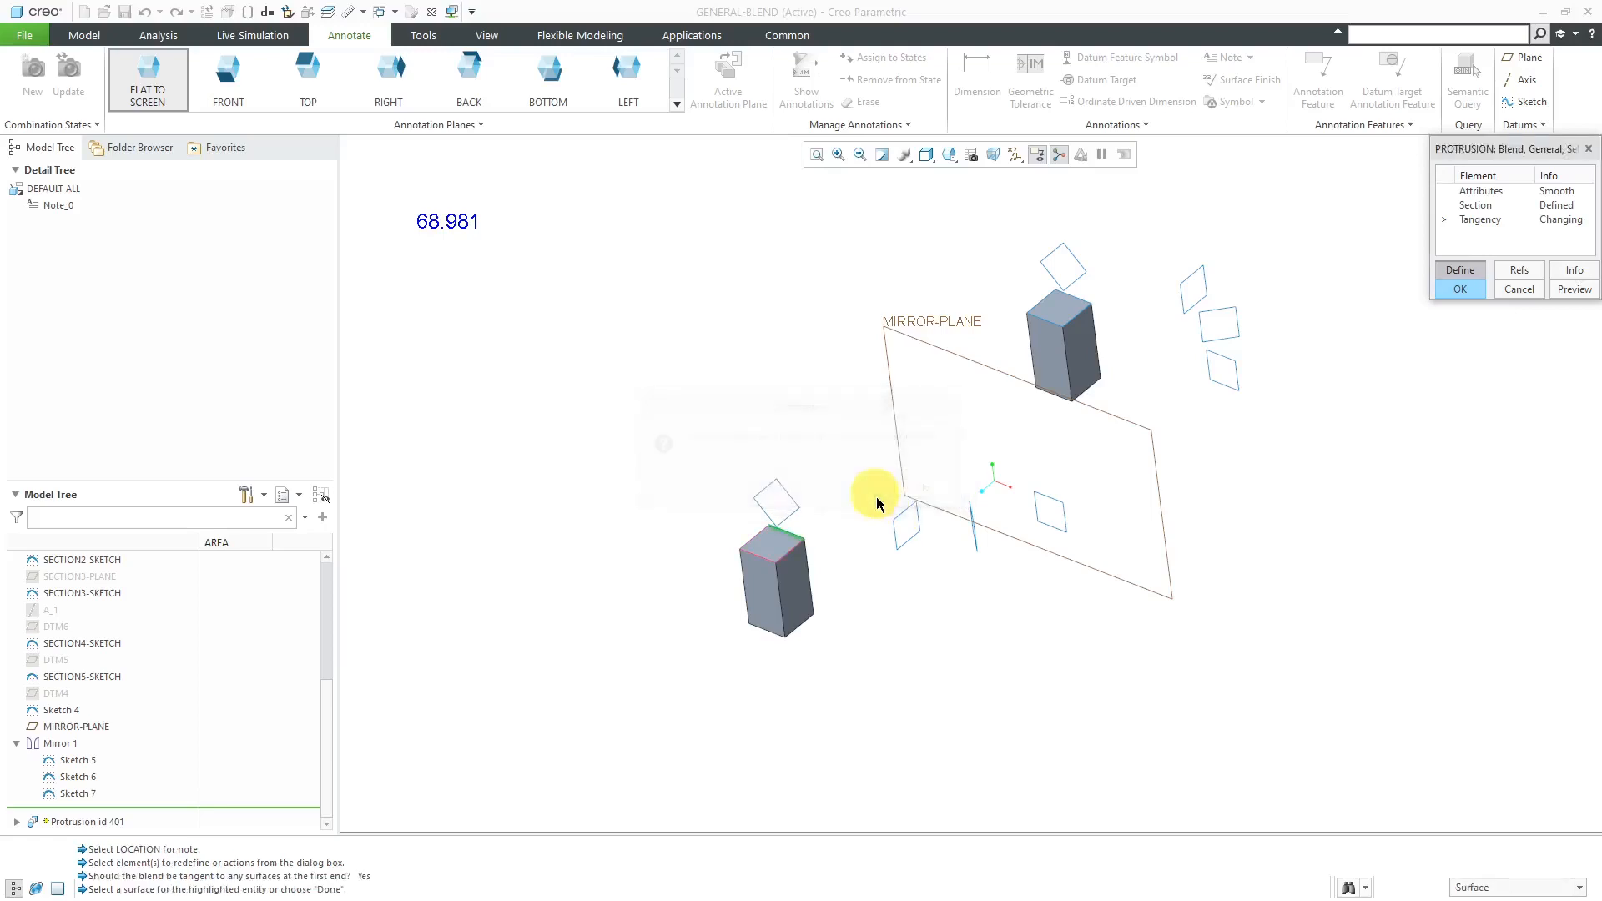
left_click(785, 547)
left_click(793, 587)
left_click(771, 609)
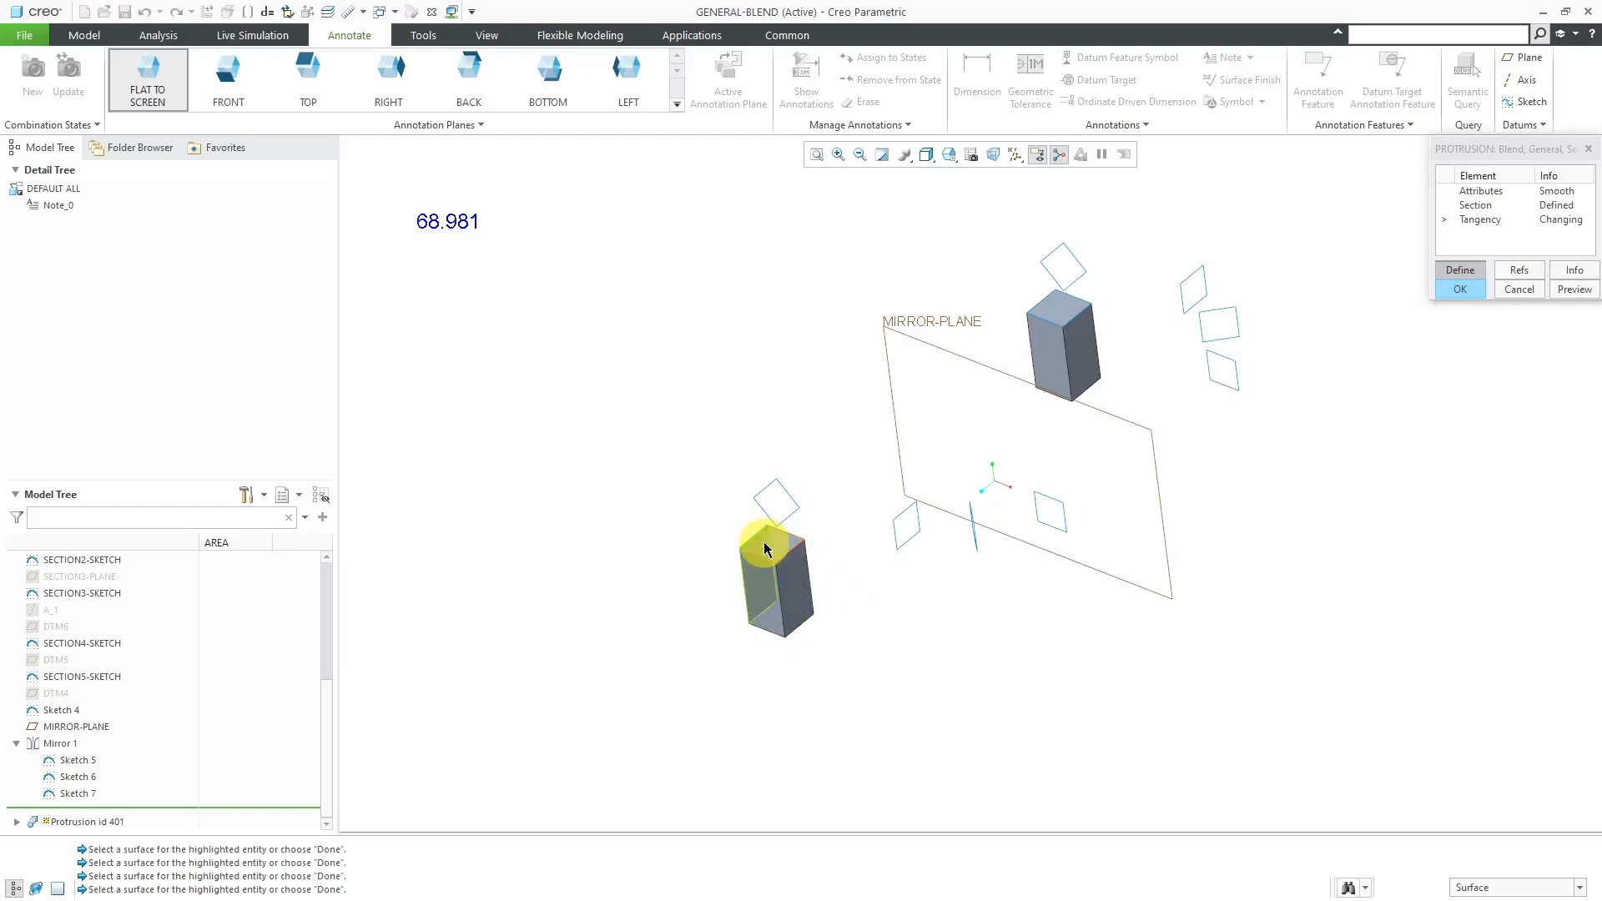
left_click(766, 548)
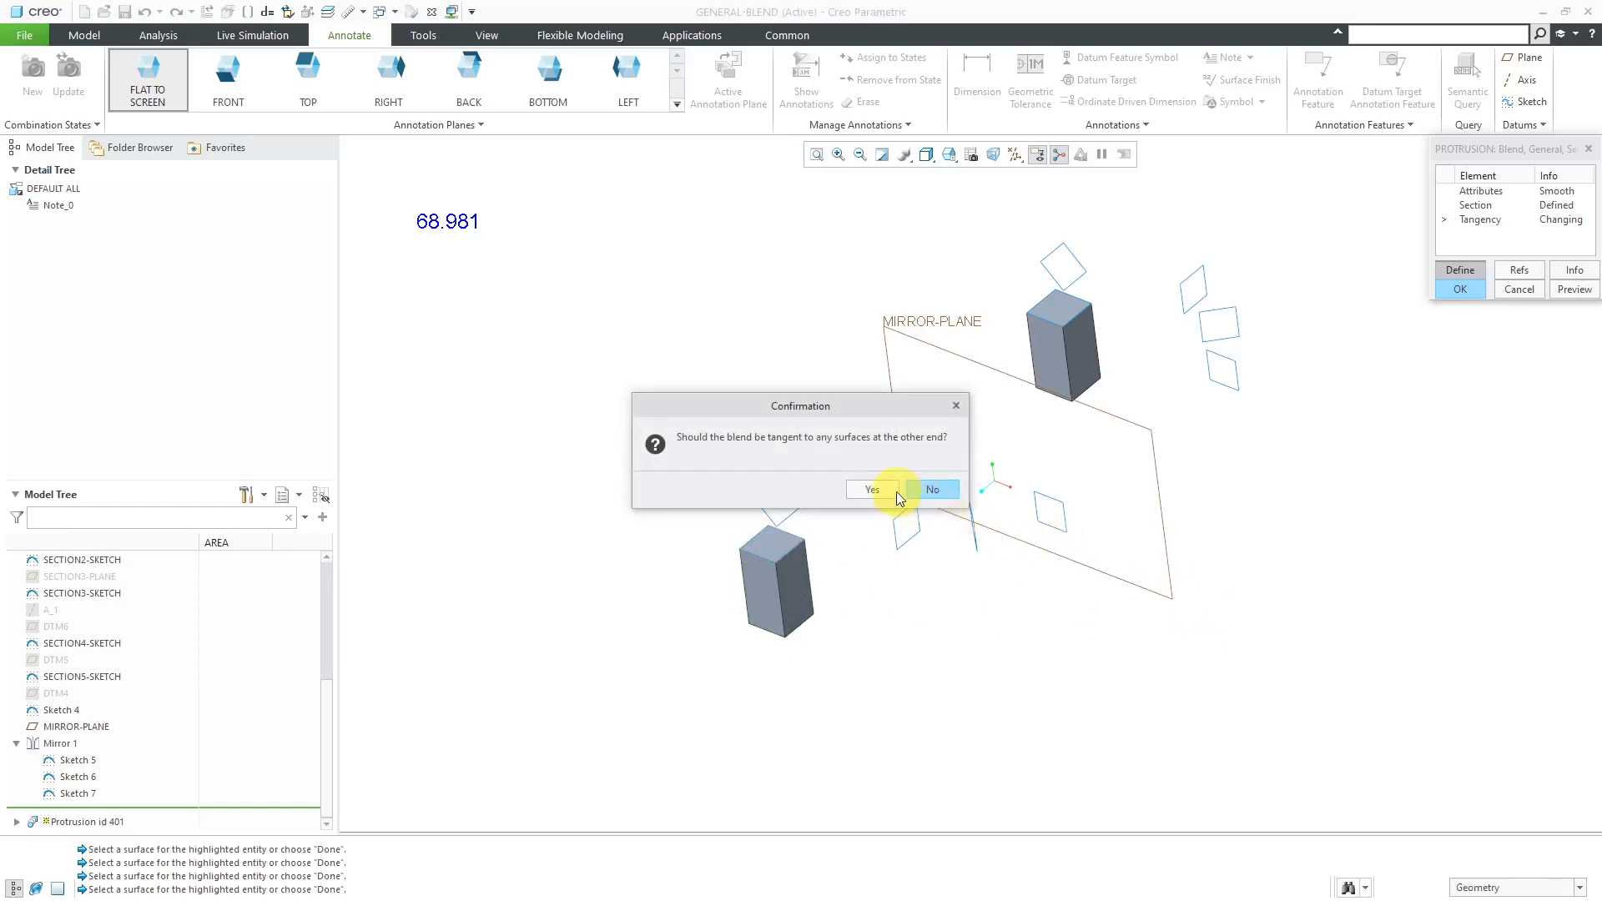
- Make the blend's other end tangent to the four side faces of the rear rectangular base and finish the redefinition
left_click(873, 490)
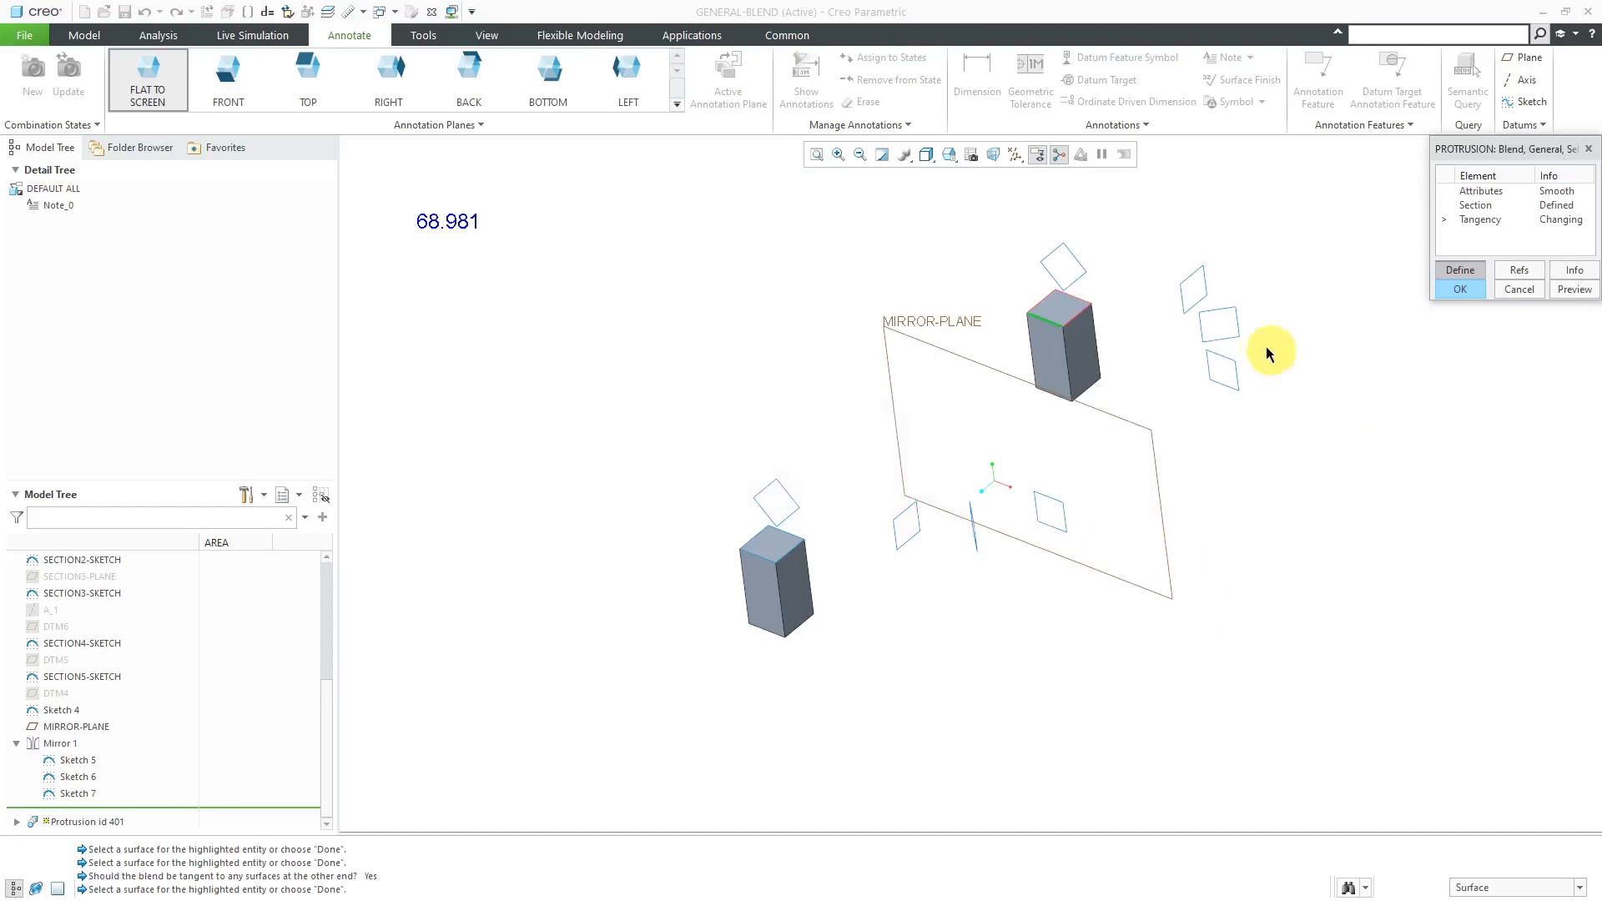
left_click(1040, 357)
left_click(1089, 359)
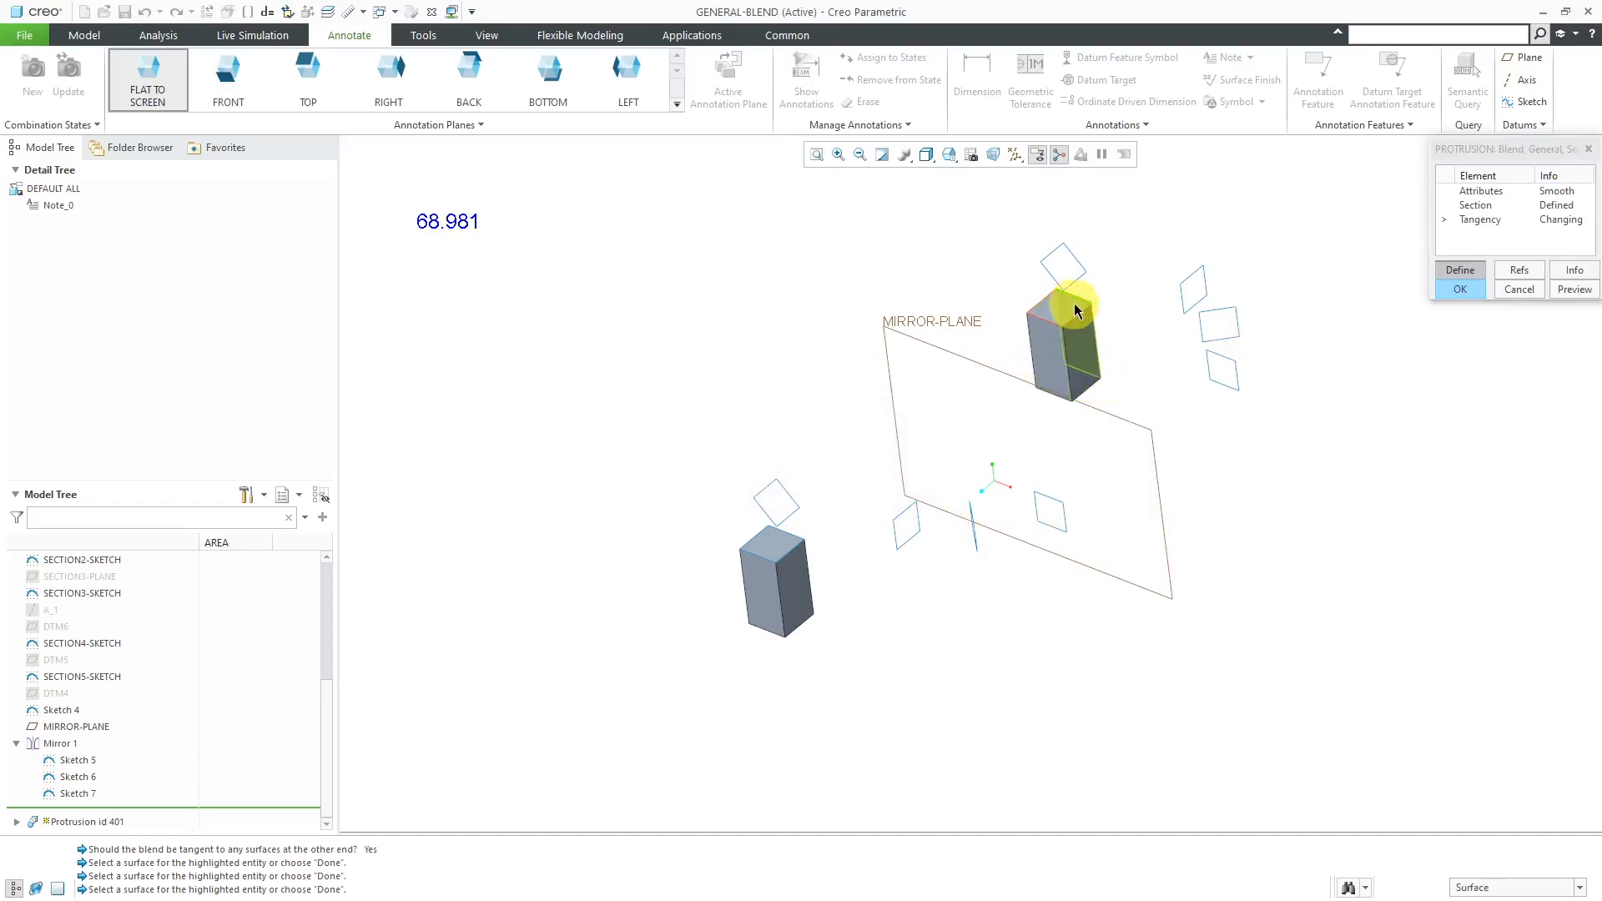
left_click(1074, 309)
left_click(1048, 314)
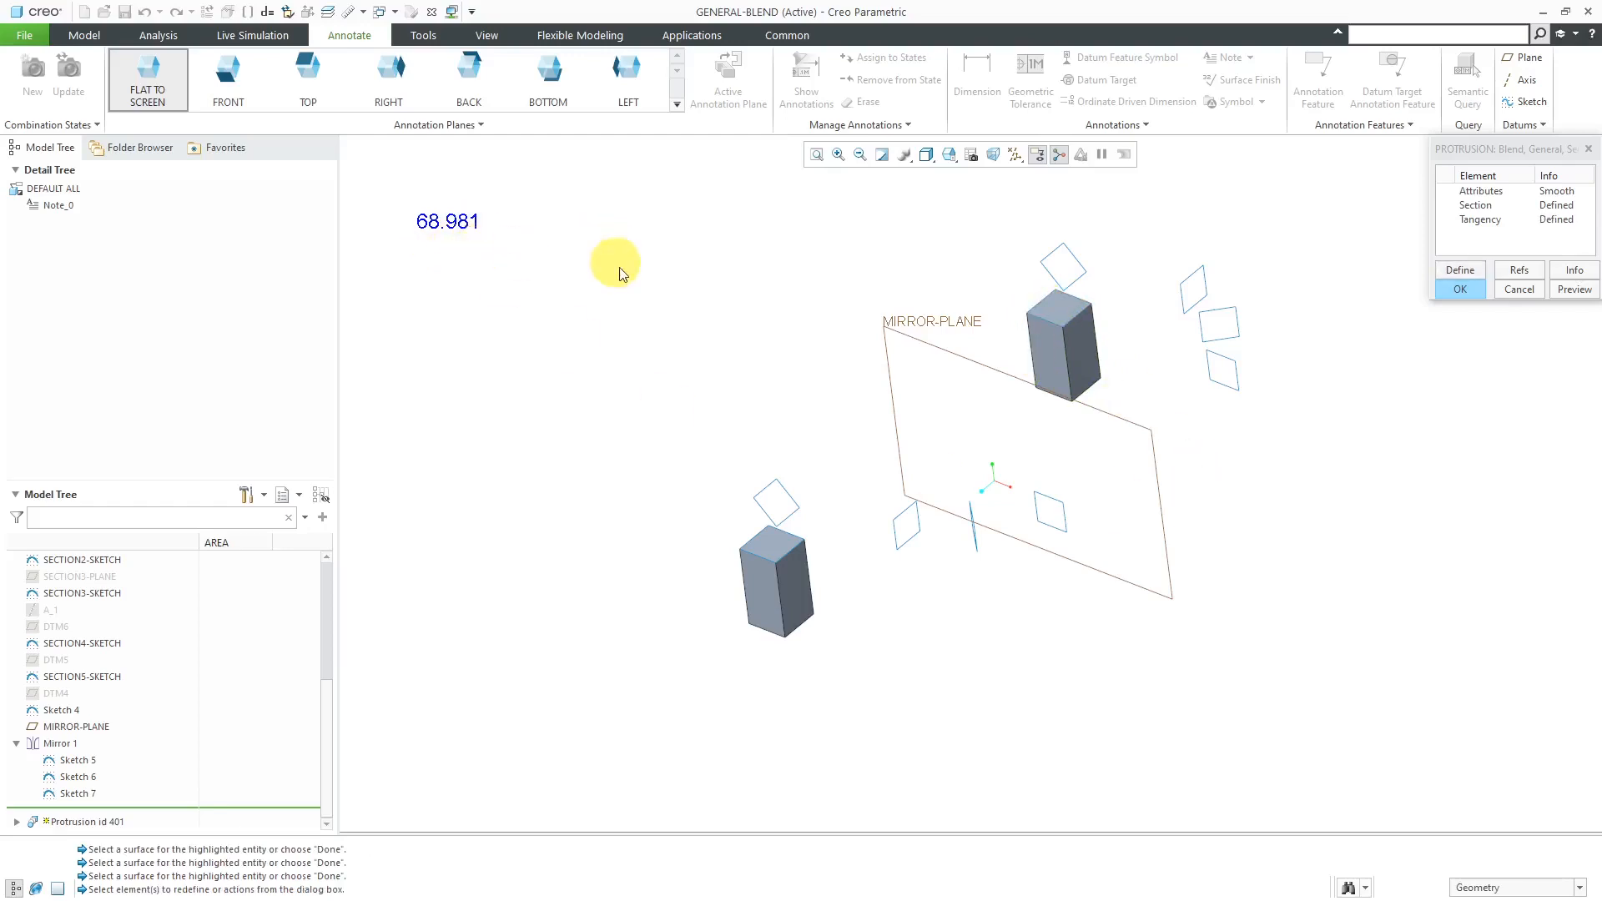
left_click(1469, 291)
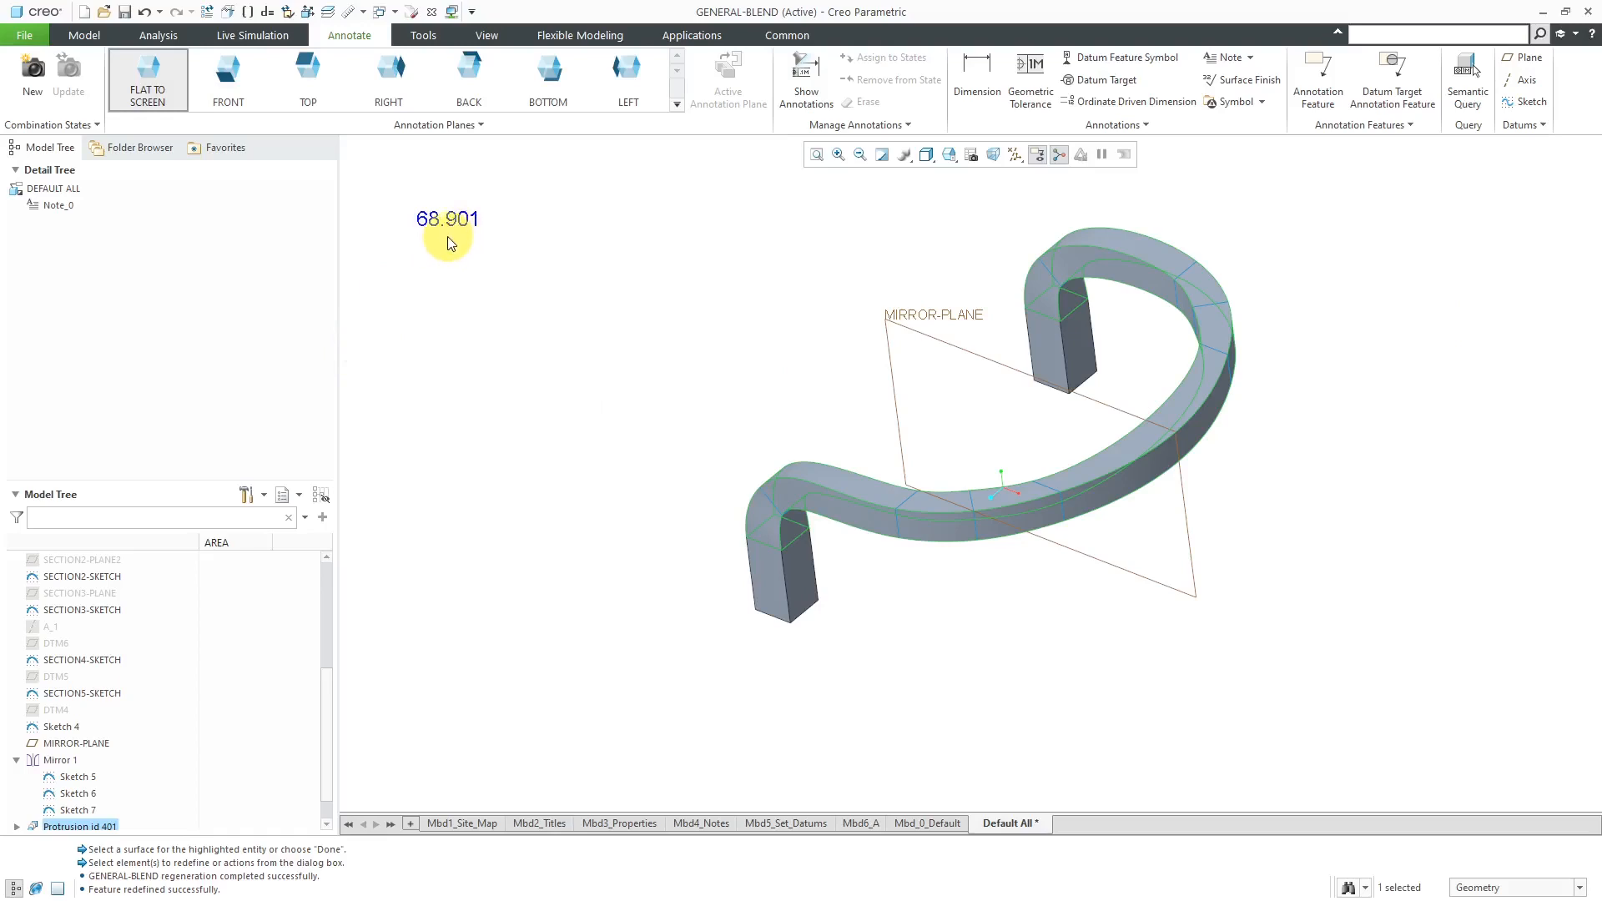
left_click(636, 324)
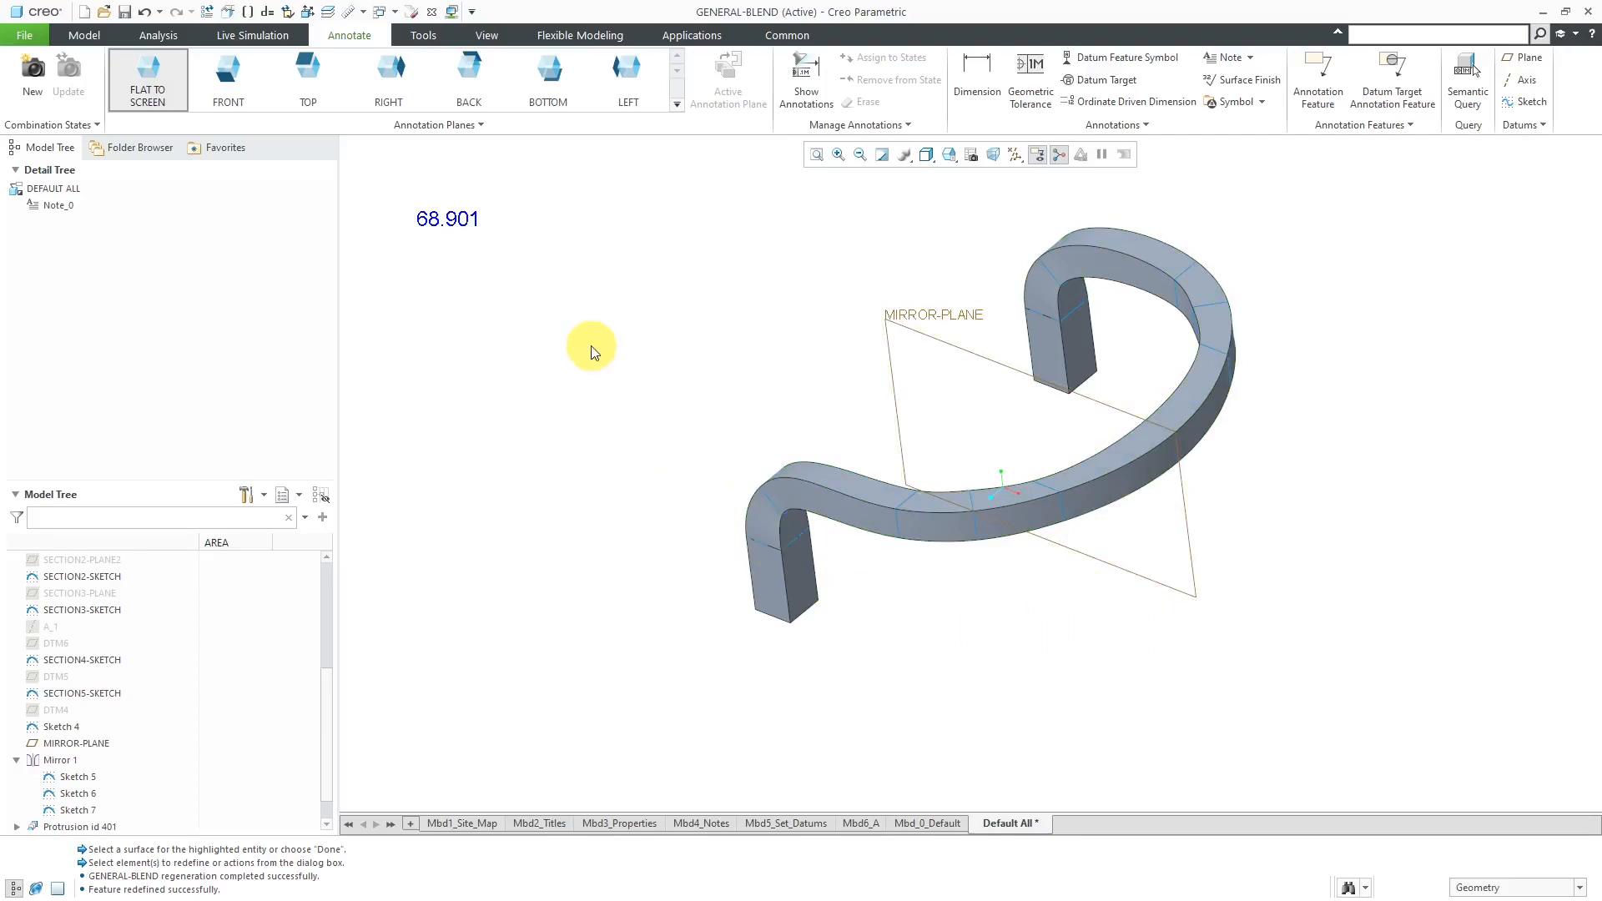
left_click(778, 34)
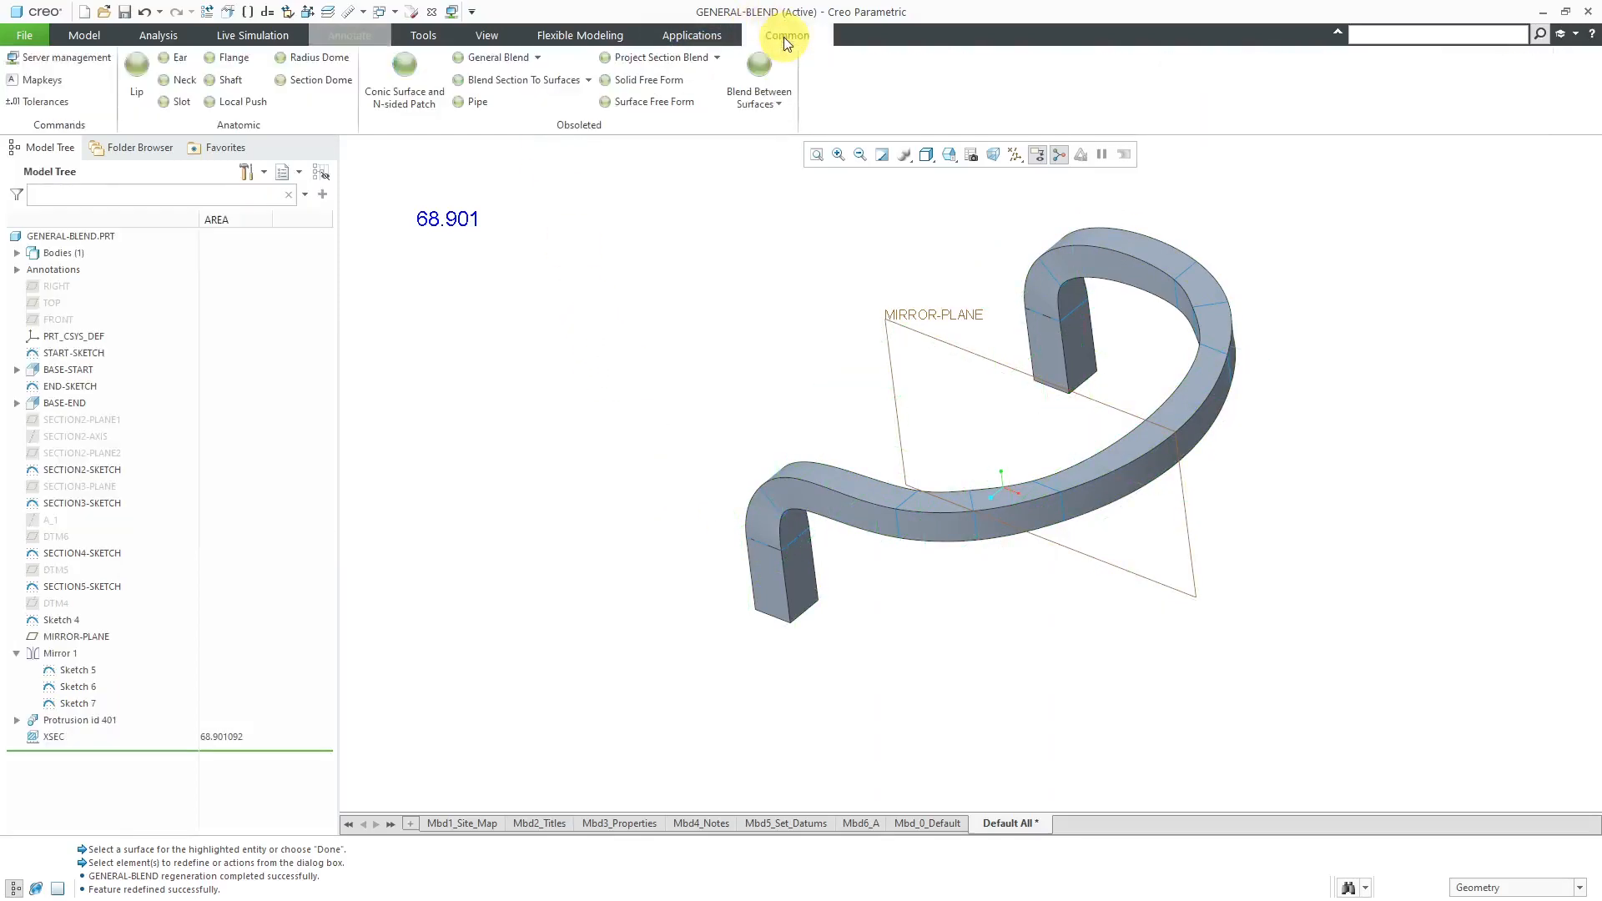
left_click(540, 57)
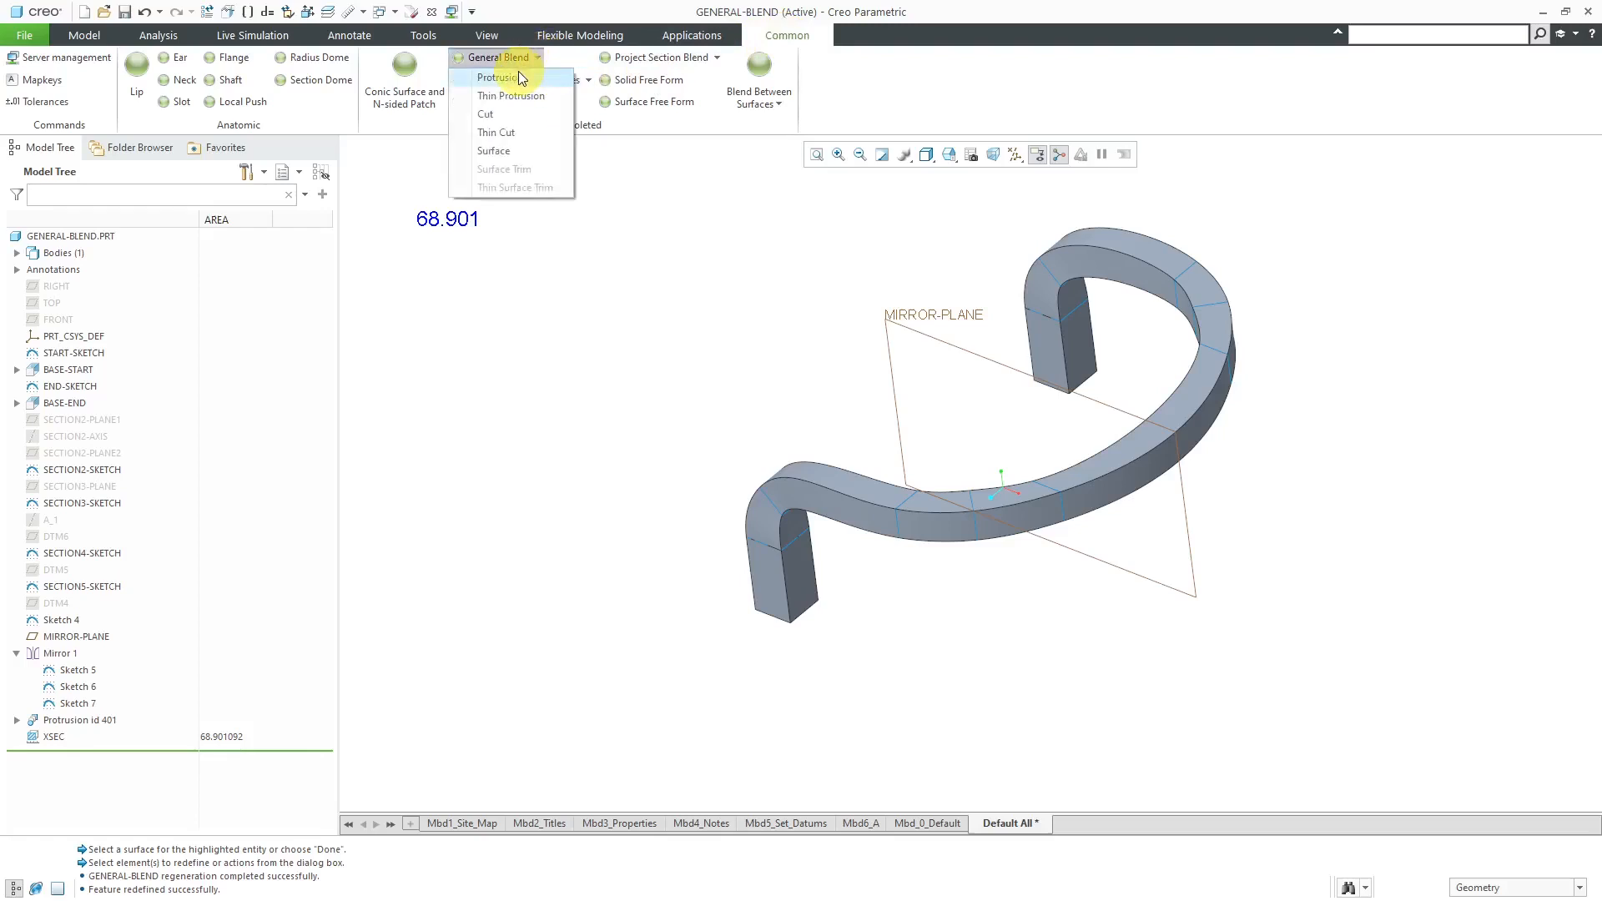
left_click(519, 73)
left_click(1552, 203)
left_click(1534, 223)
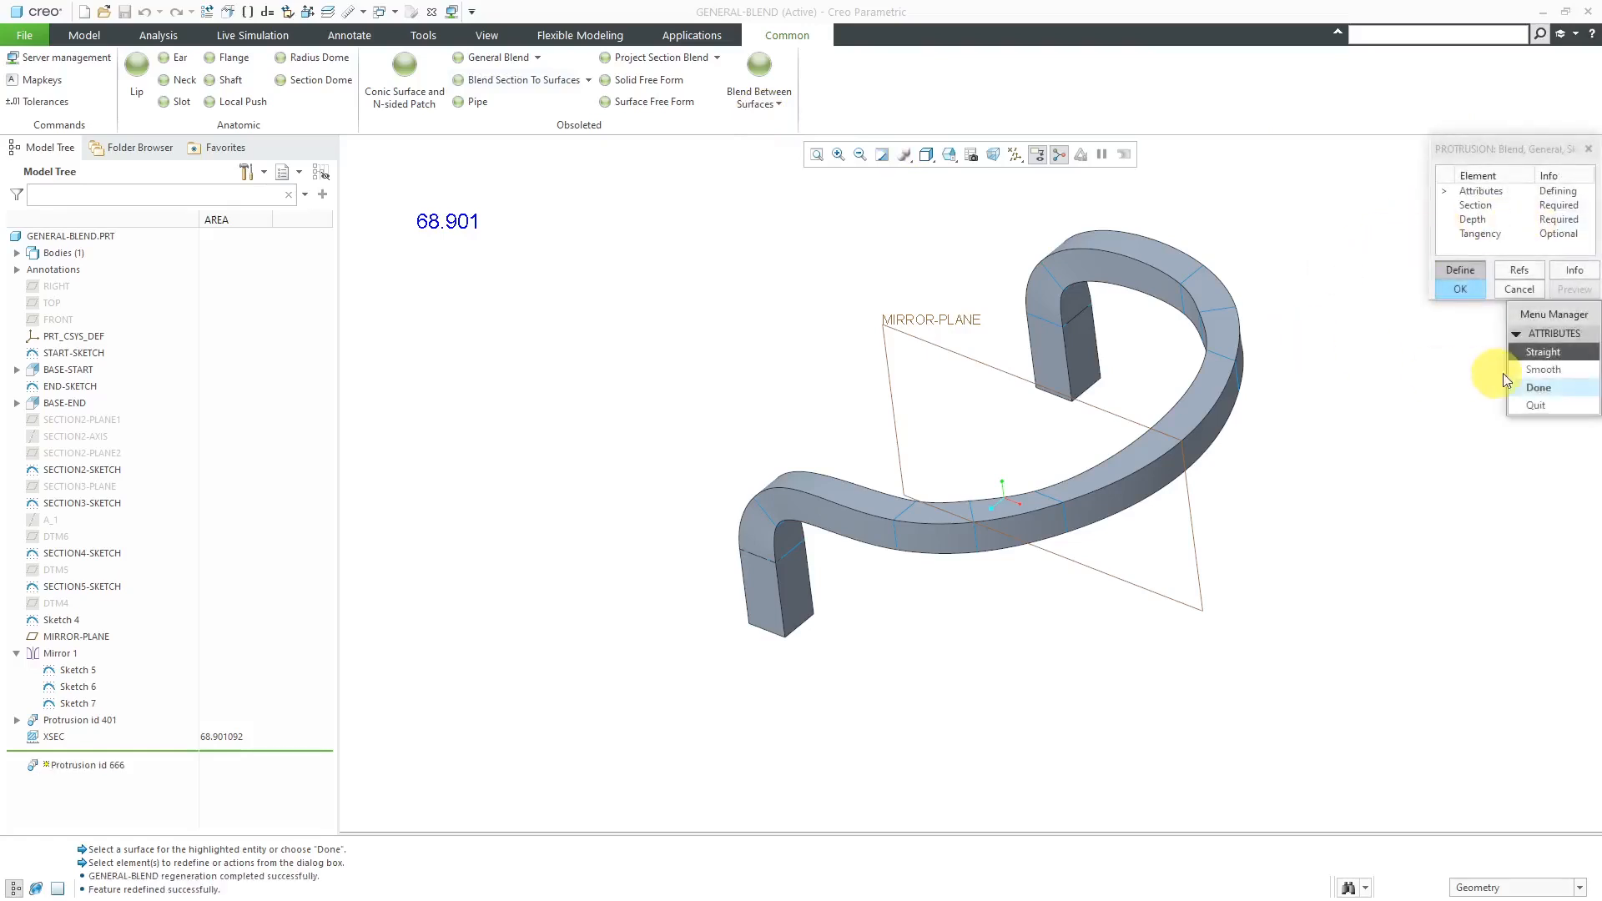
left_click(1539, 392)
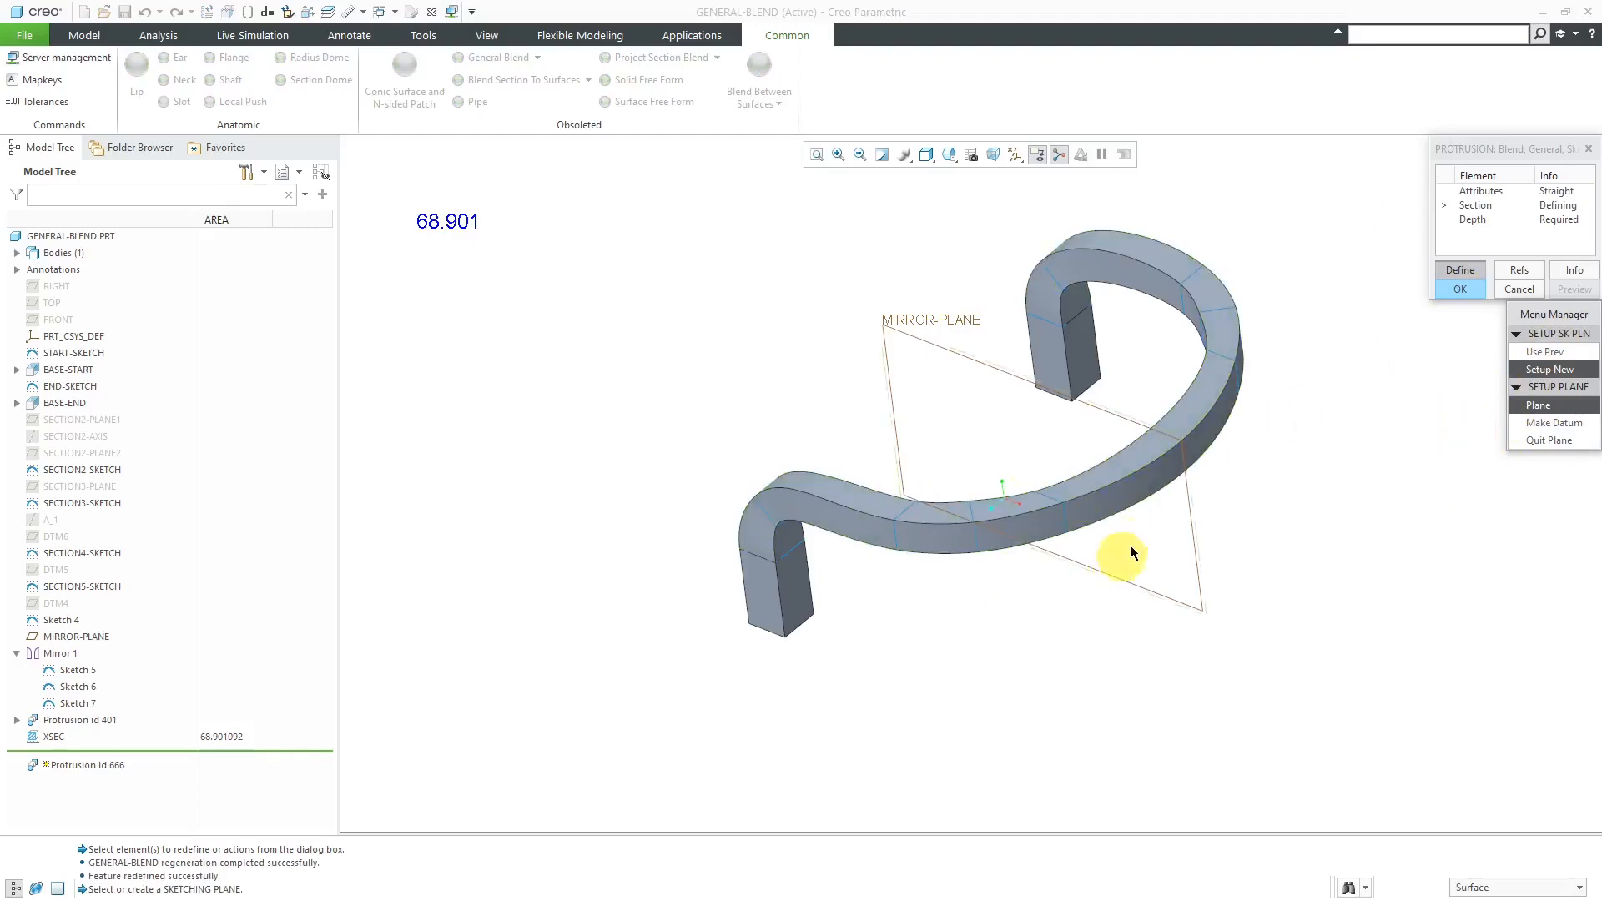
left_click(1520, 289)
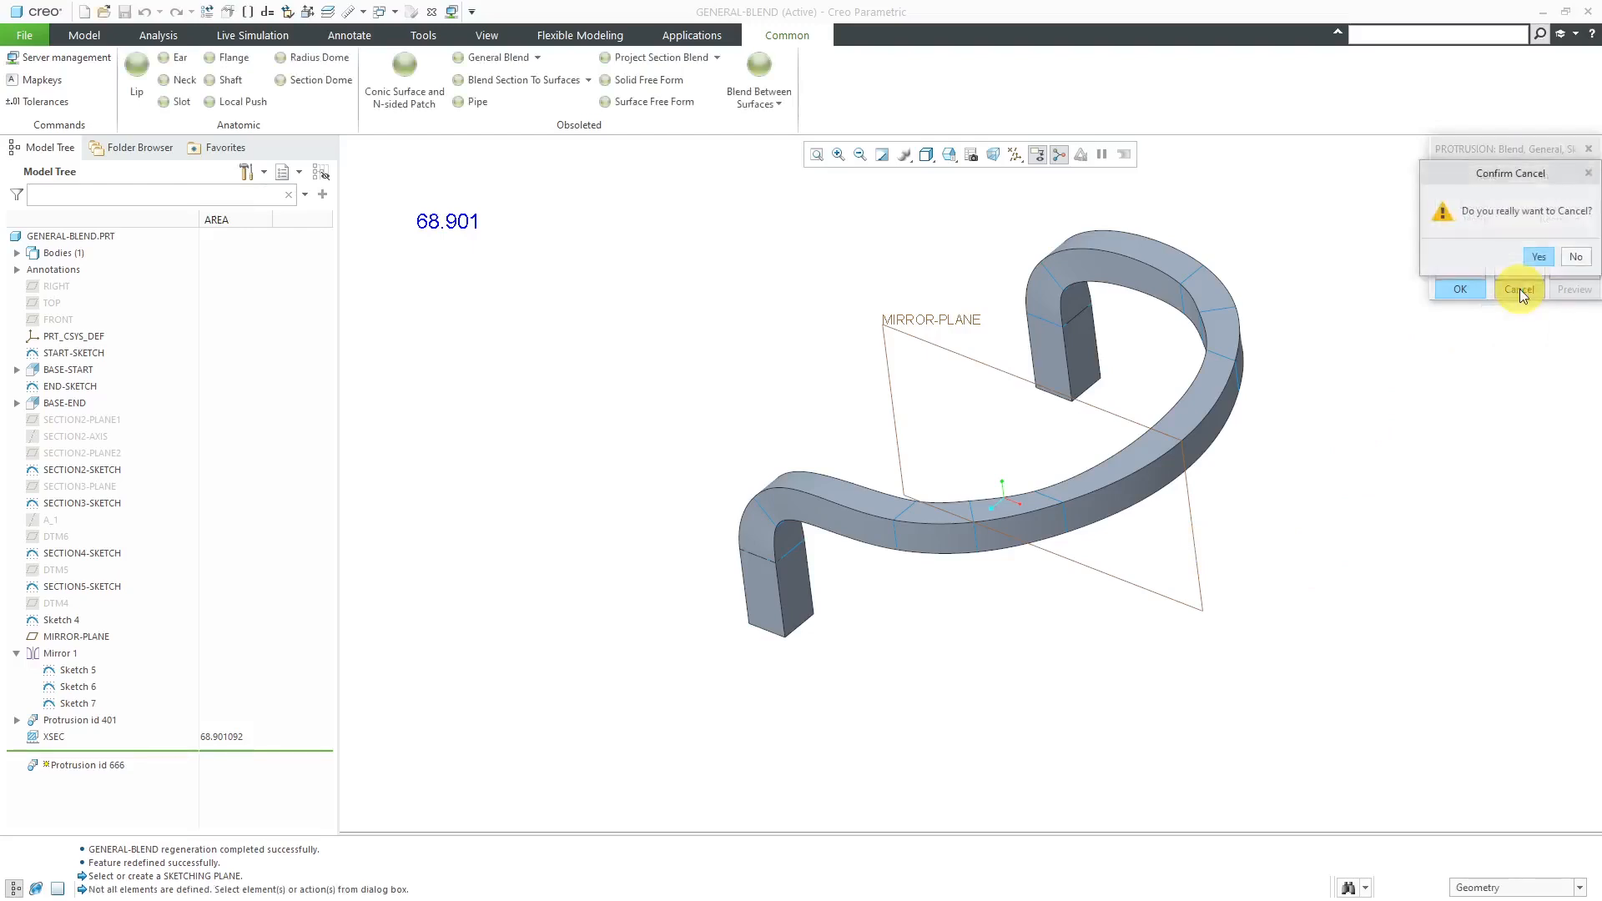
left_click(1541, 257)
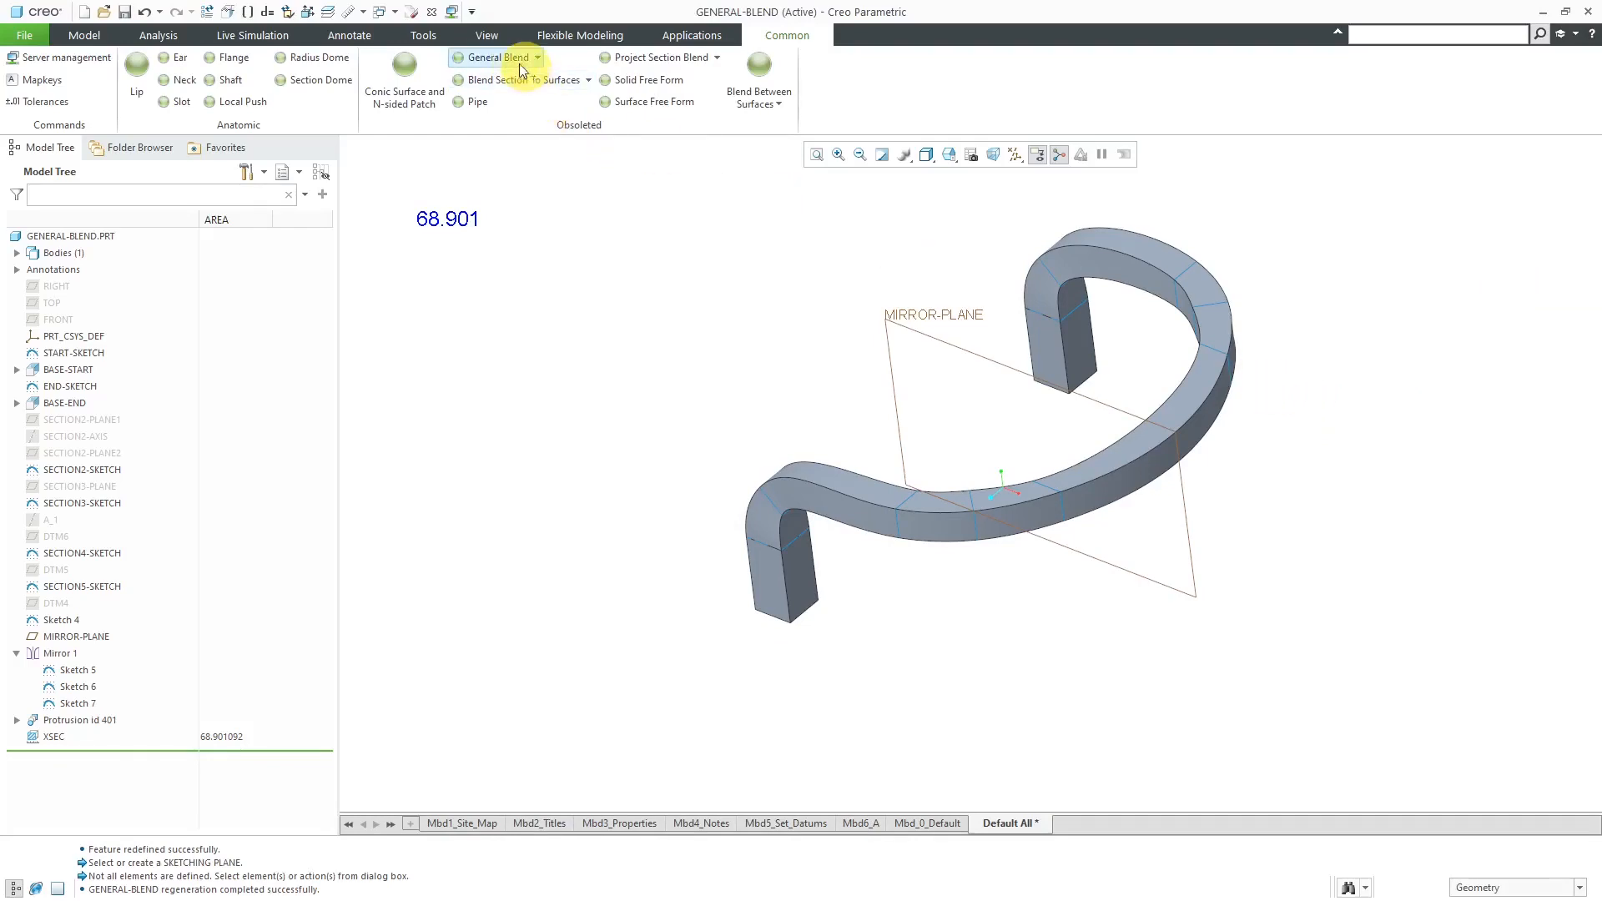
left_click(87, 35)
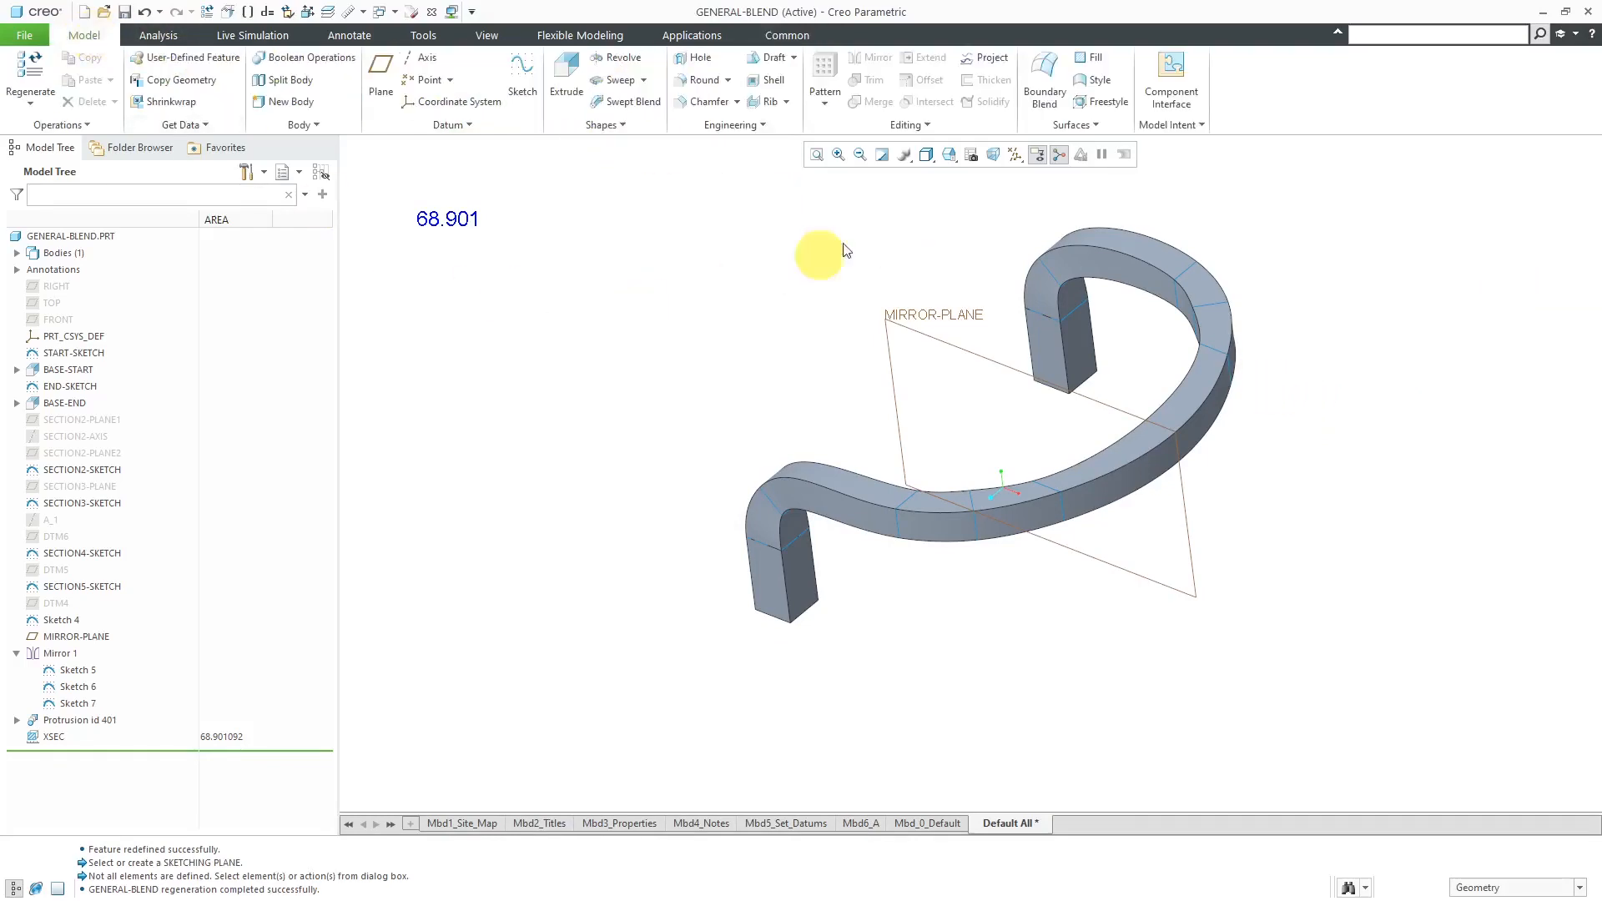